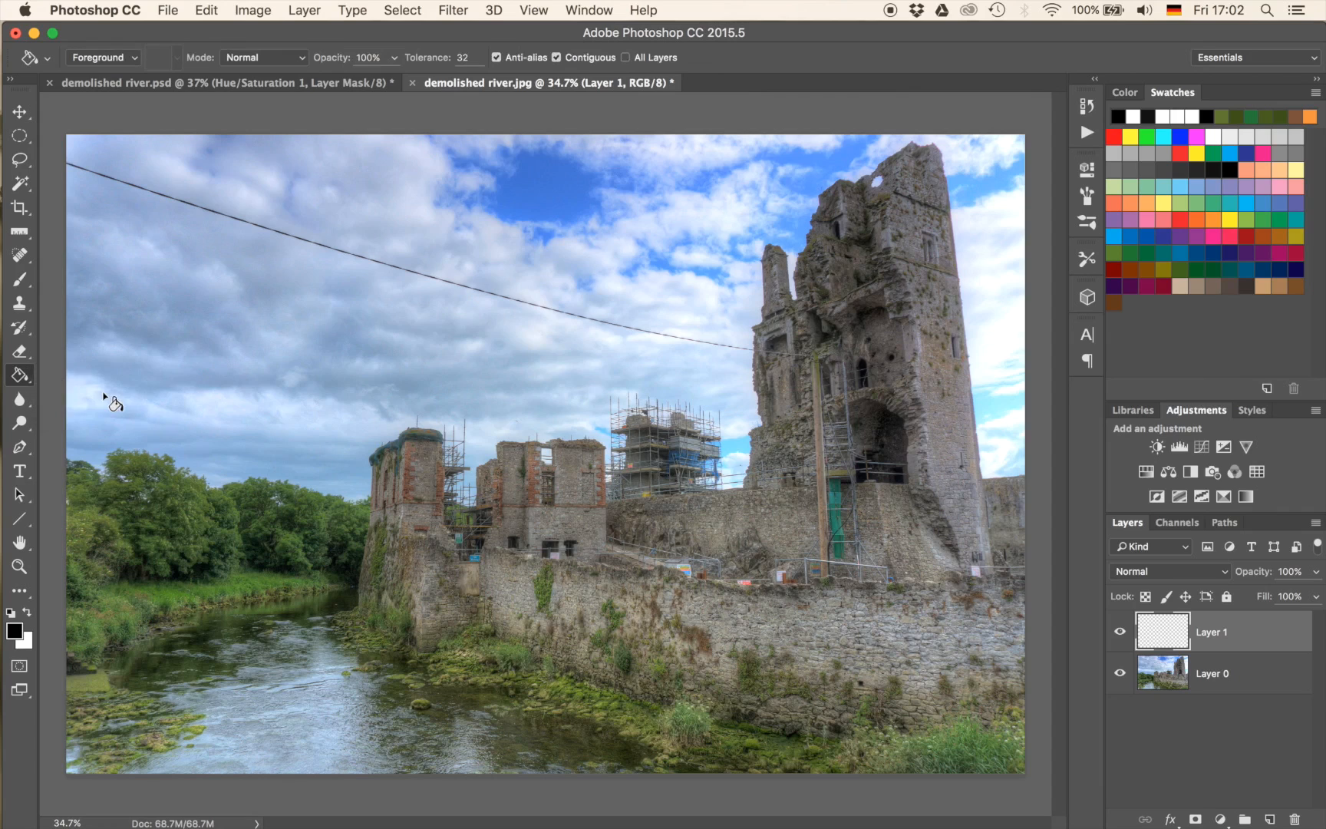
Fill Layer 1 with the dark brown swatch colour and set its blend mode to Hue to tint the castle photo.
click(1295, 286)
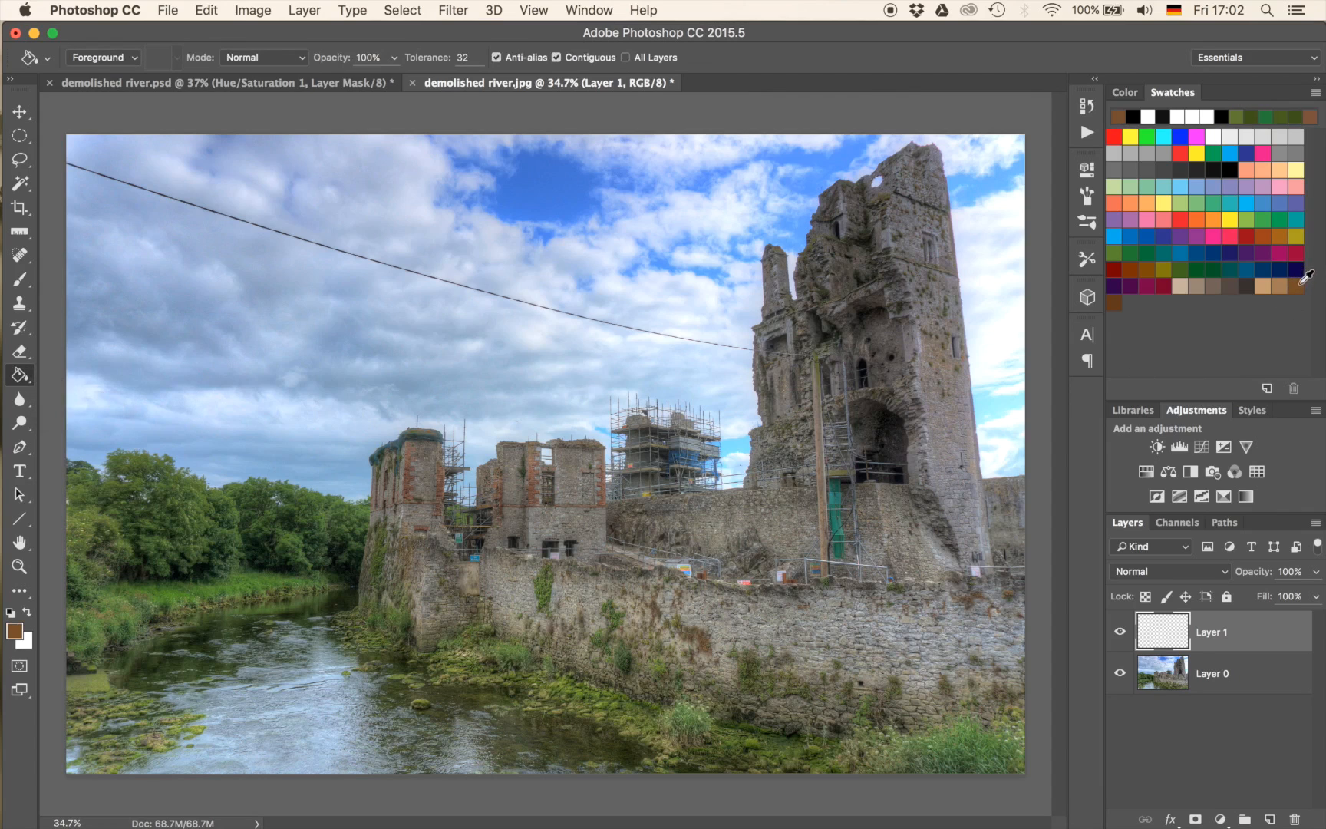
click(784, 467)
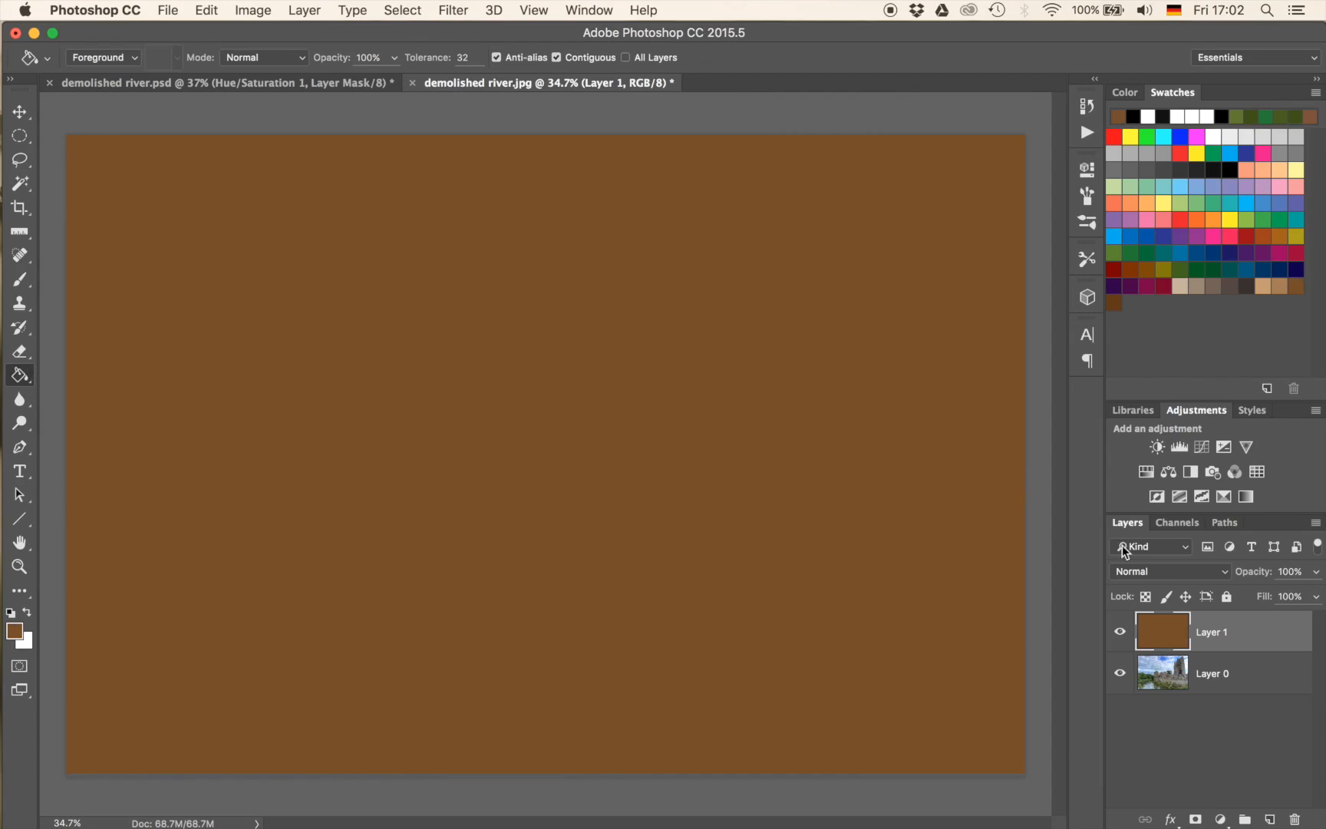
click(1136, 571)
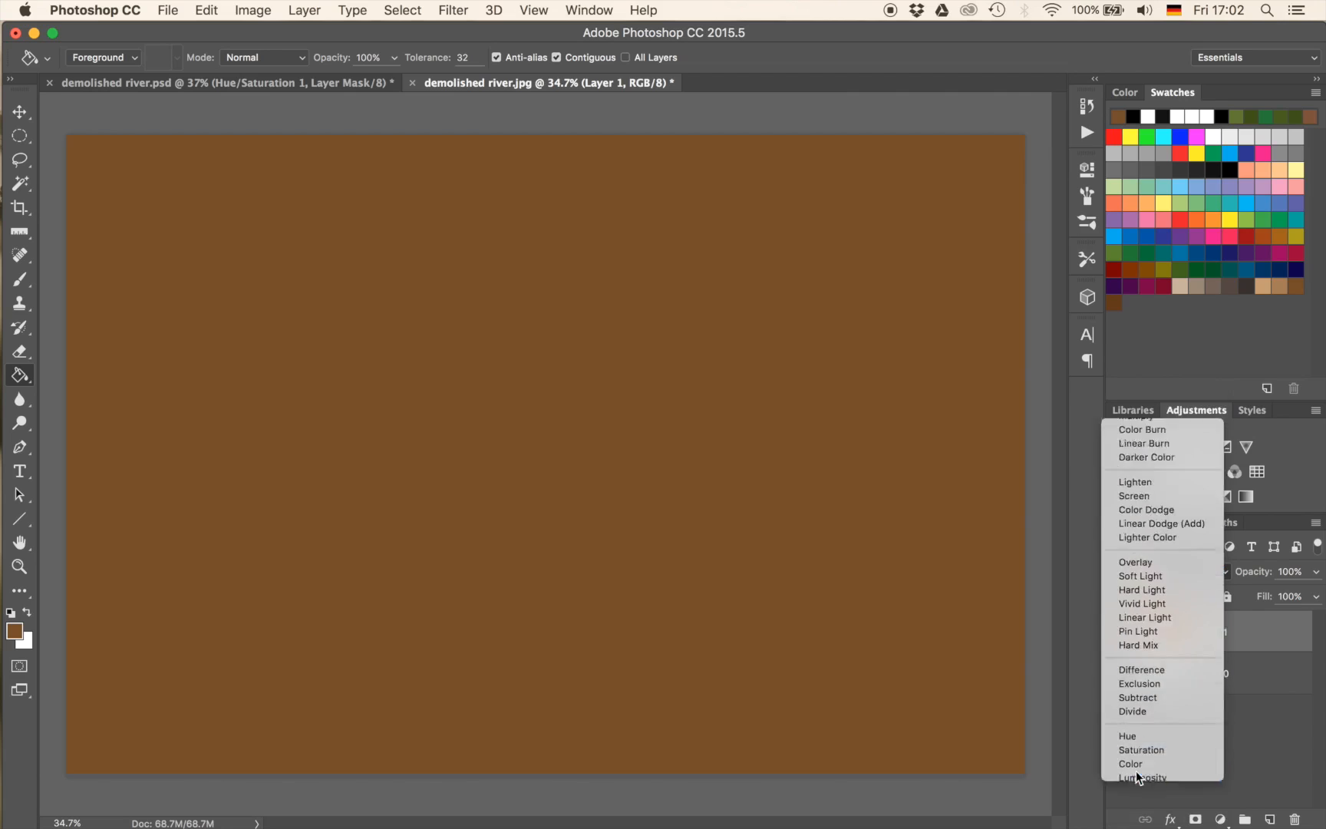
click(1136, 768)
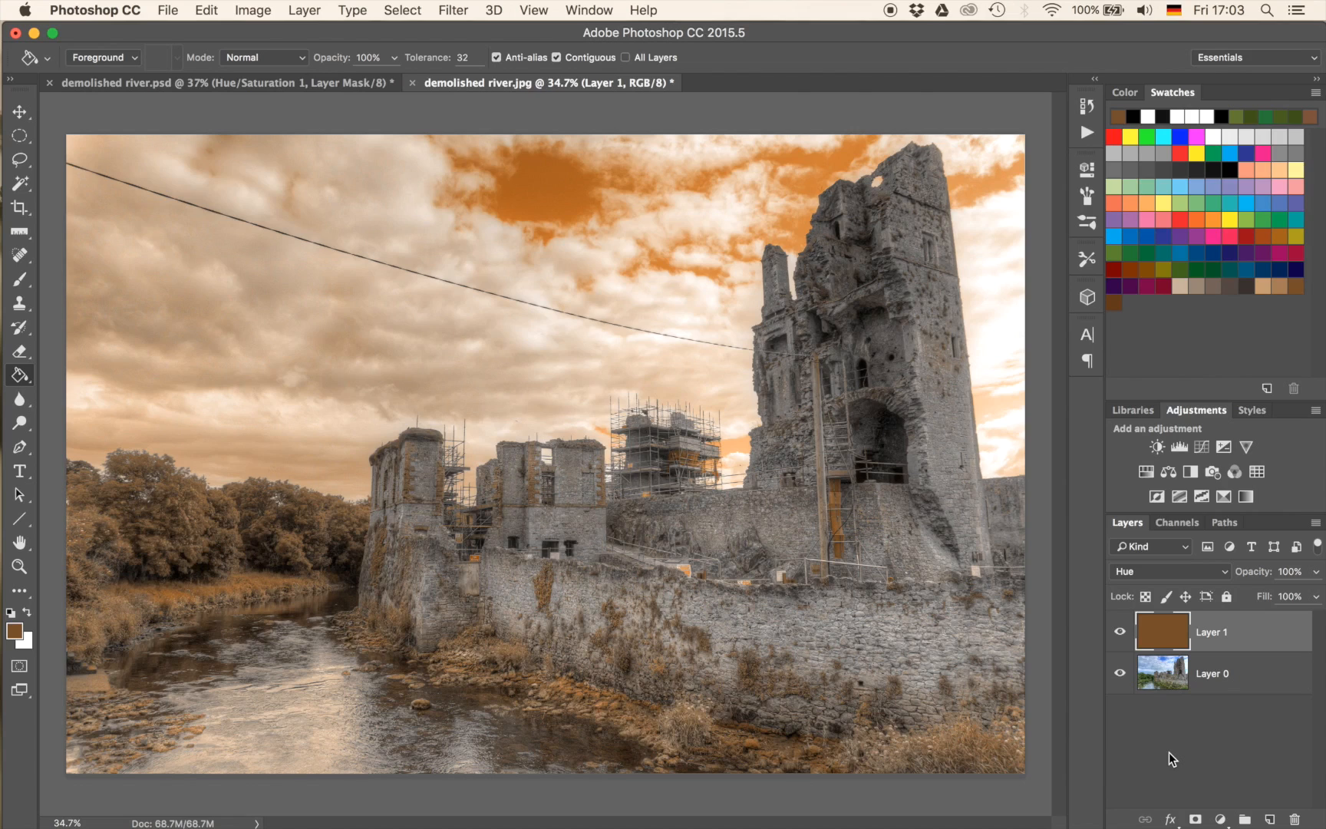
Add a new layer in Overlay mode and prepare the Brush tool with 20% opacity and the default black and white colours.
key(super+alt+shift+n)
key(b)
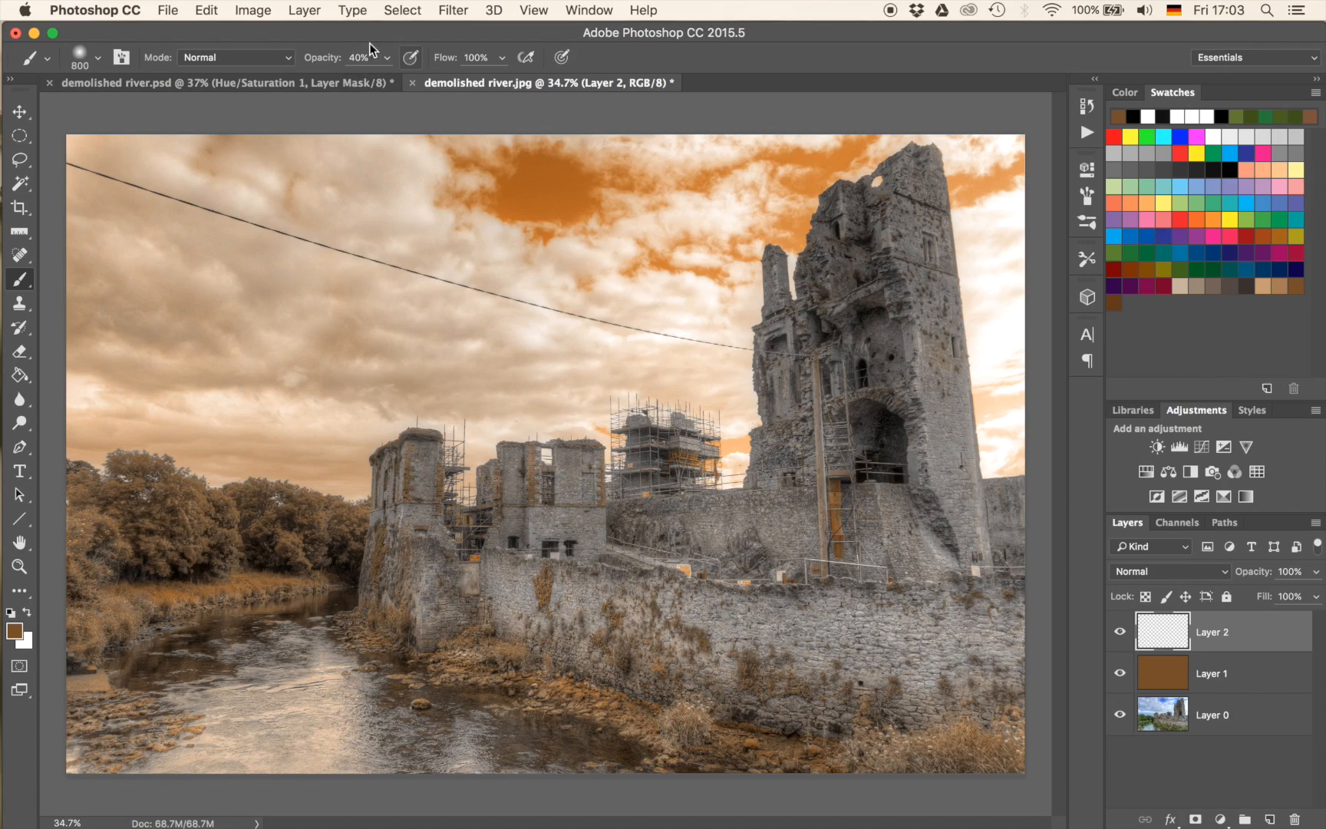
key(4)
key(5)
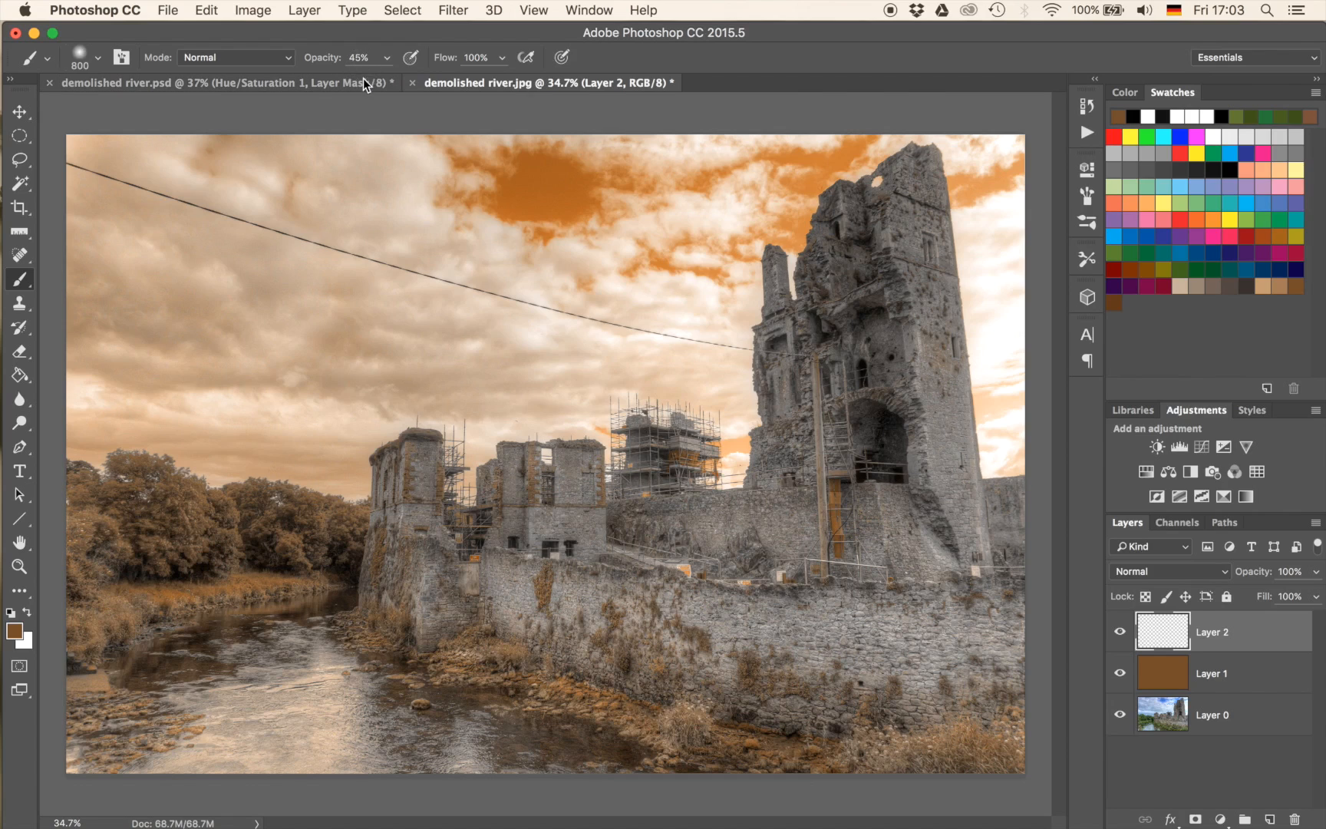
key(2)
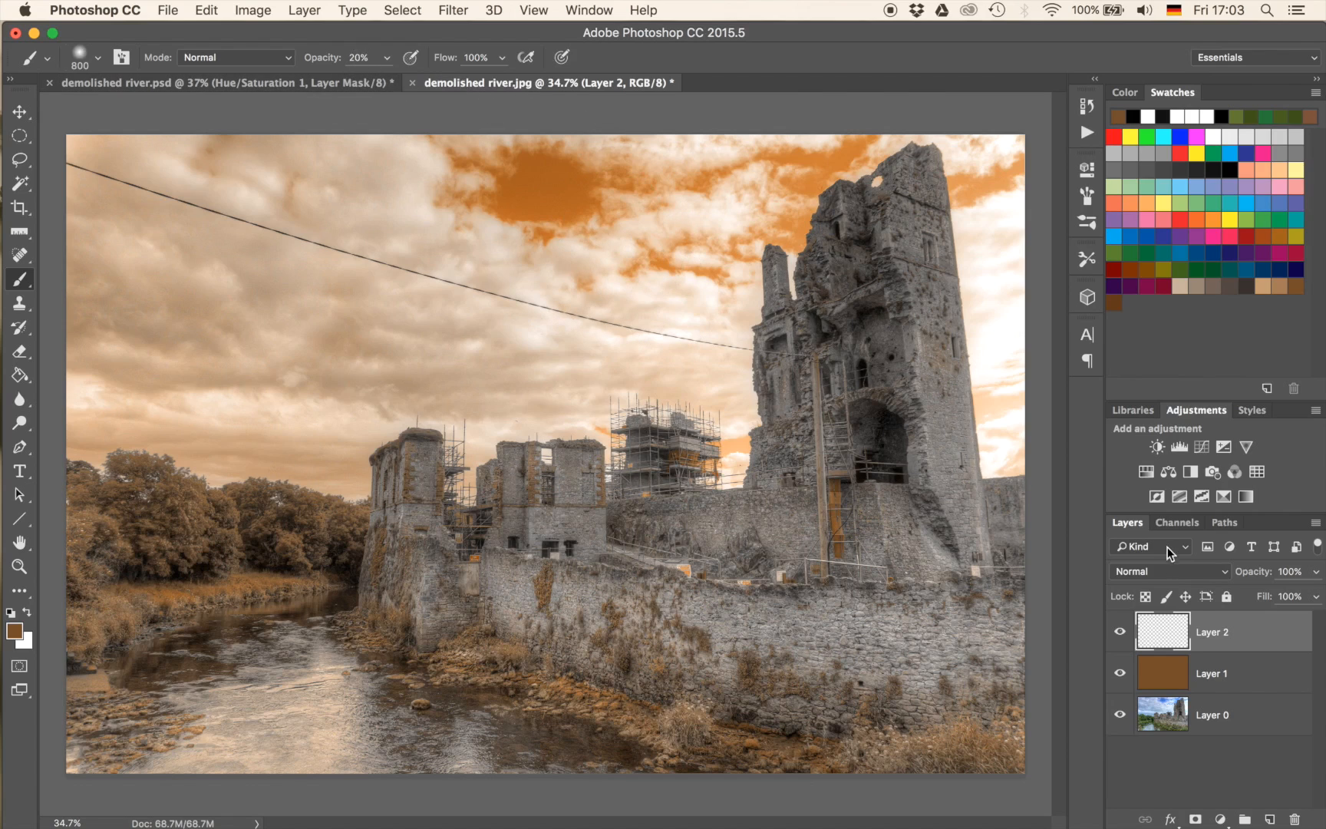
click(1165, 571)
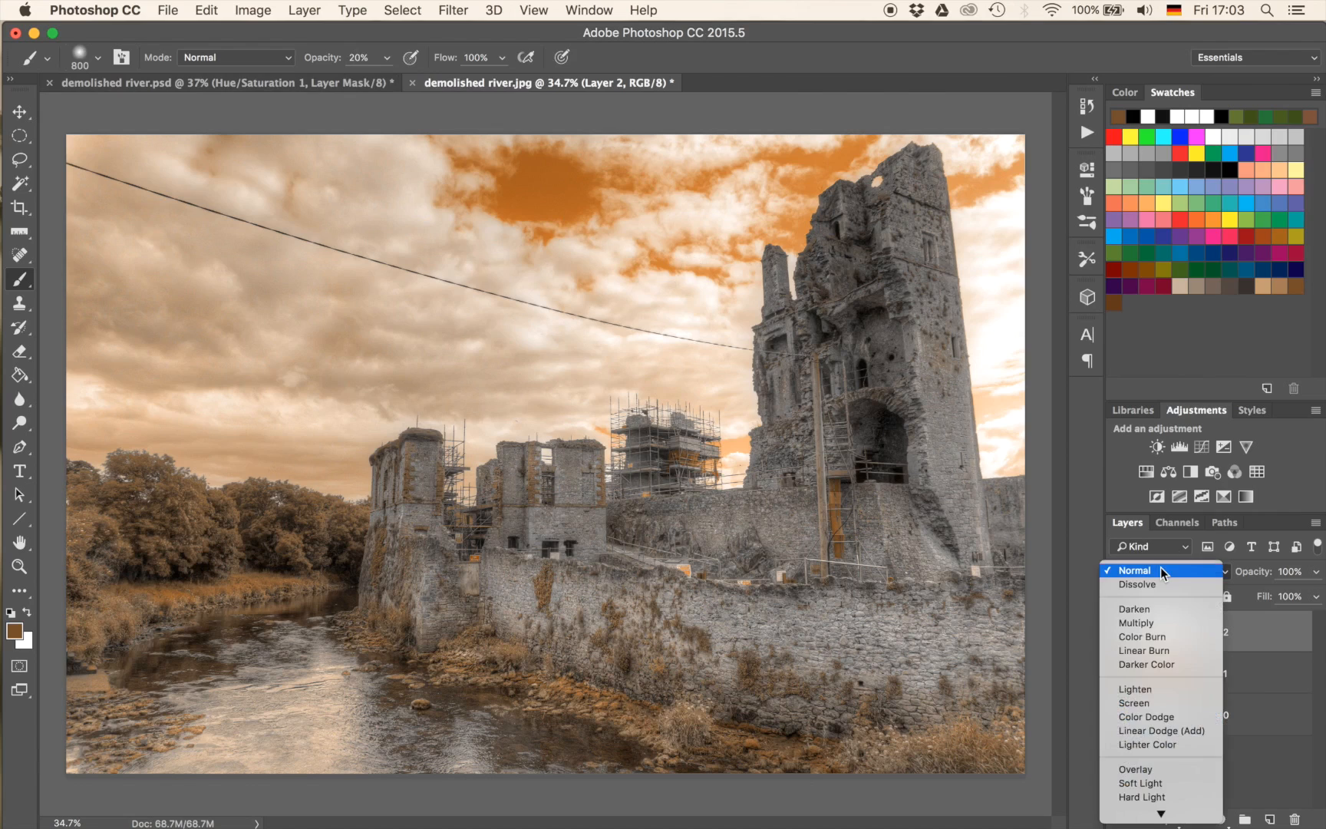
click(1160, 771)
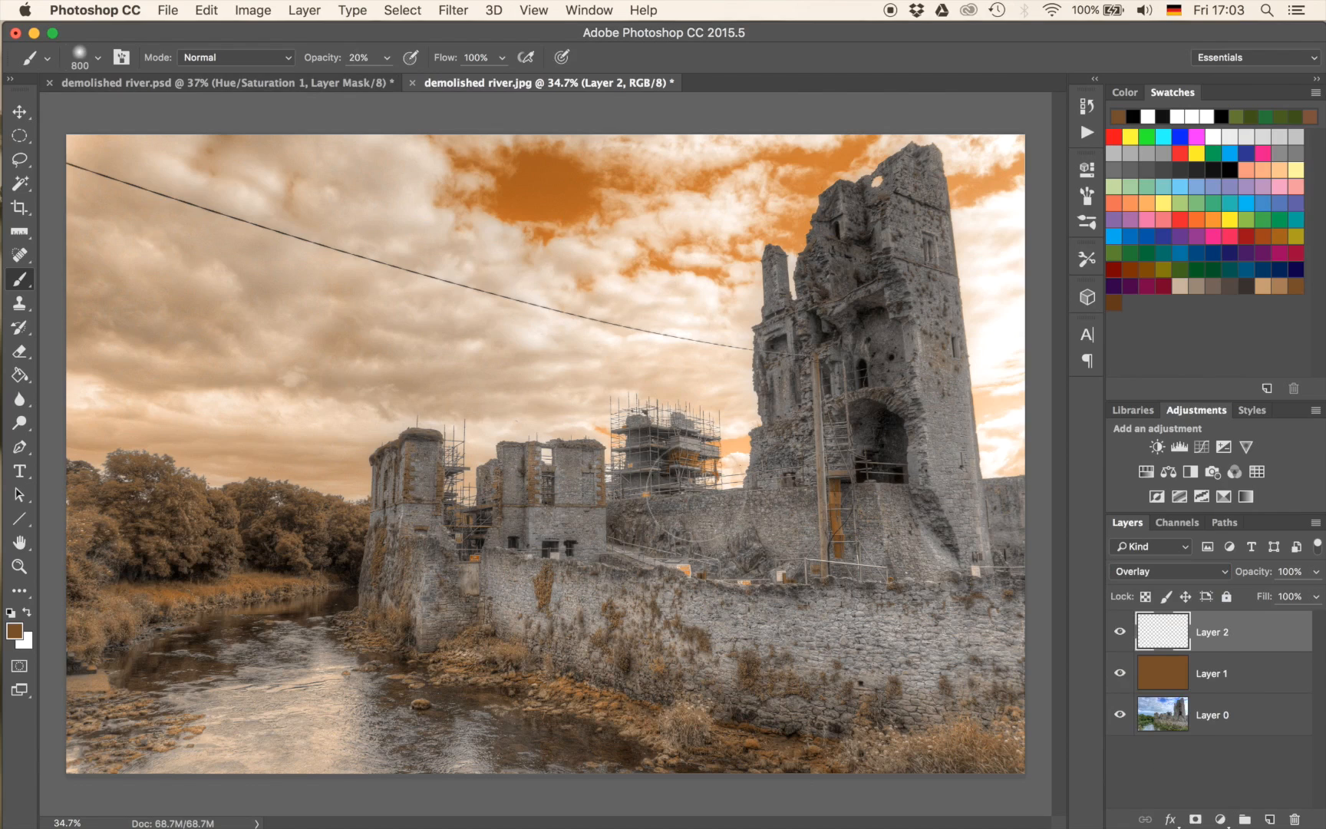
key(d)
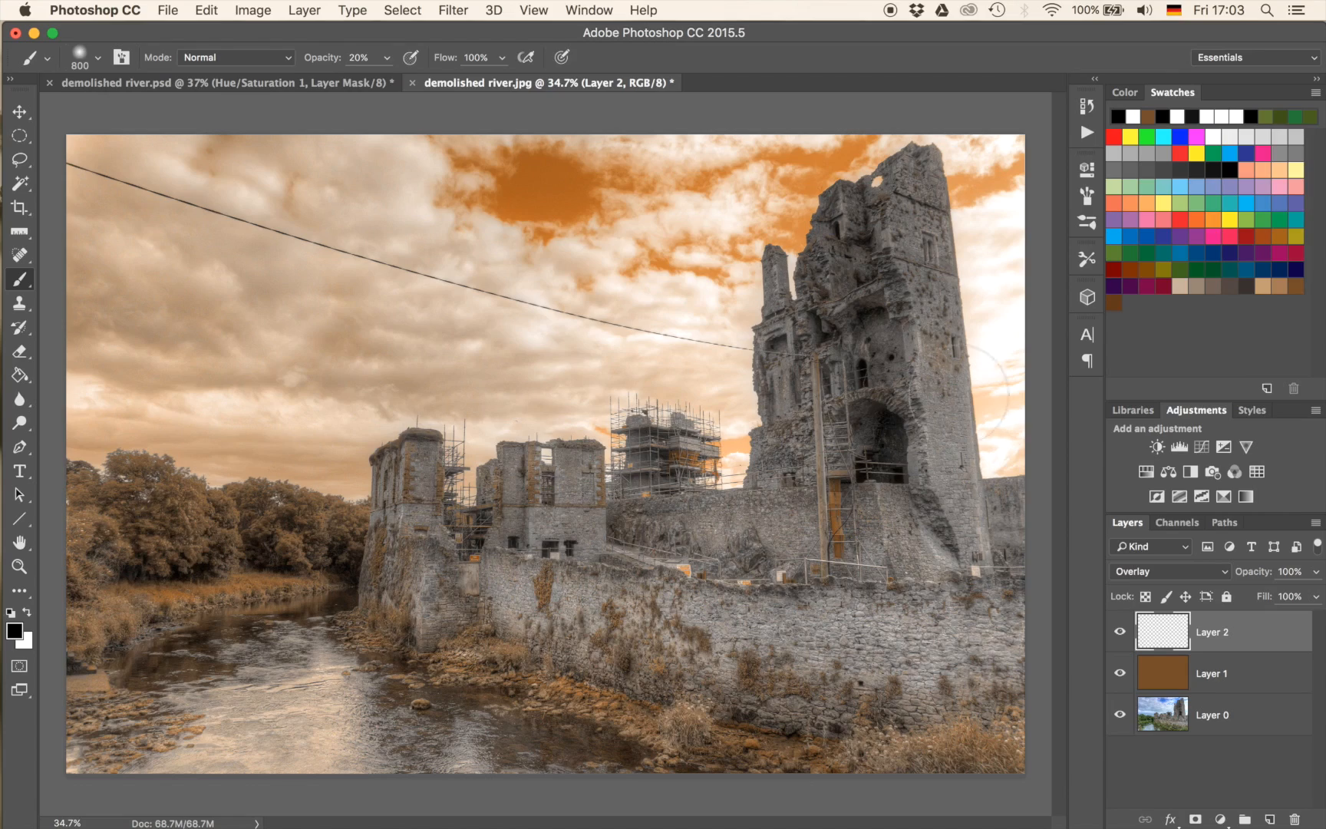
Set the brush size to 618 px and paint white over the sunlit right face of the tall tower.
key(super+plus)
key(super+plus)
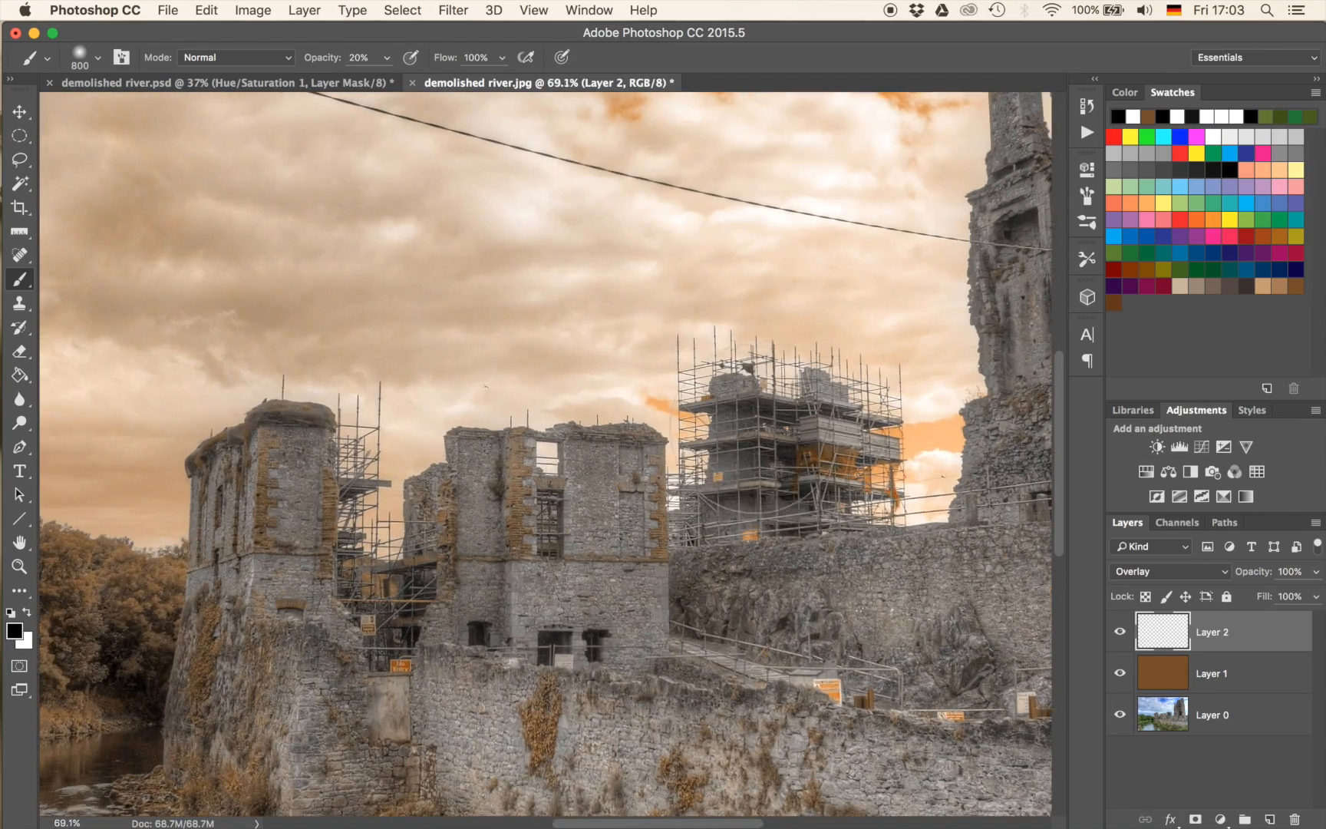
drag(936, 408, 381, 521)
mouse_move(676, 275)
mouse_down()
mouse_move(737, 531)
mouse_move(688, 420)
mouse_move(659, 242)
mouse_move(666, 260)
mouse_move(625, 299)
mouse_move(524, 260)
mouse_move(484, 265)
mouse_up()
mouse_move(710, 484)
ctrl+alt+mouse_down()
mouse_move(687, 499)
mouse_move(660, 491)
mouse_move(621, 552)
mouse_move(653, 660)
mouse_move(595, 292)
mouse_move(606, 121)
mouse_move(611, 215)
mouse_move(656, 391)
mouse_move(651, 346)
ctrl+alt+mouse_up()
key(ctrl+z)
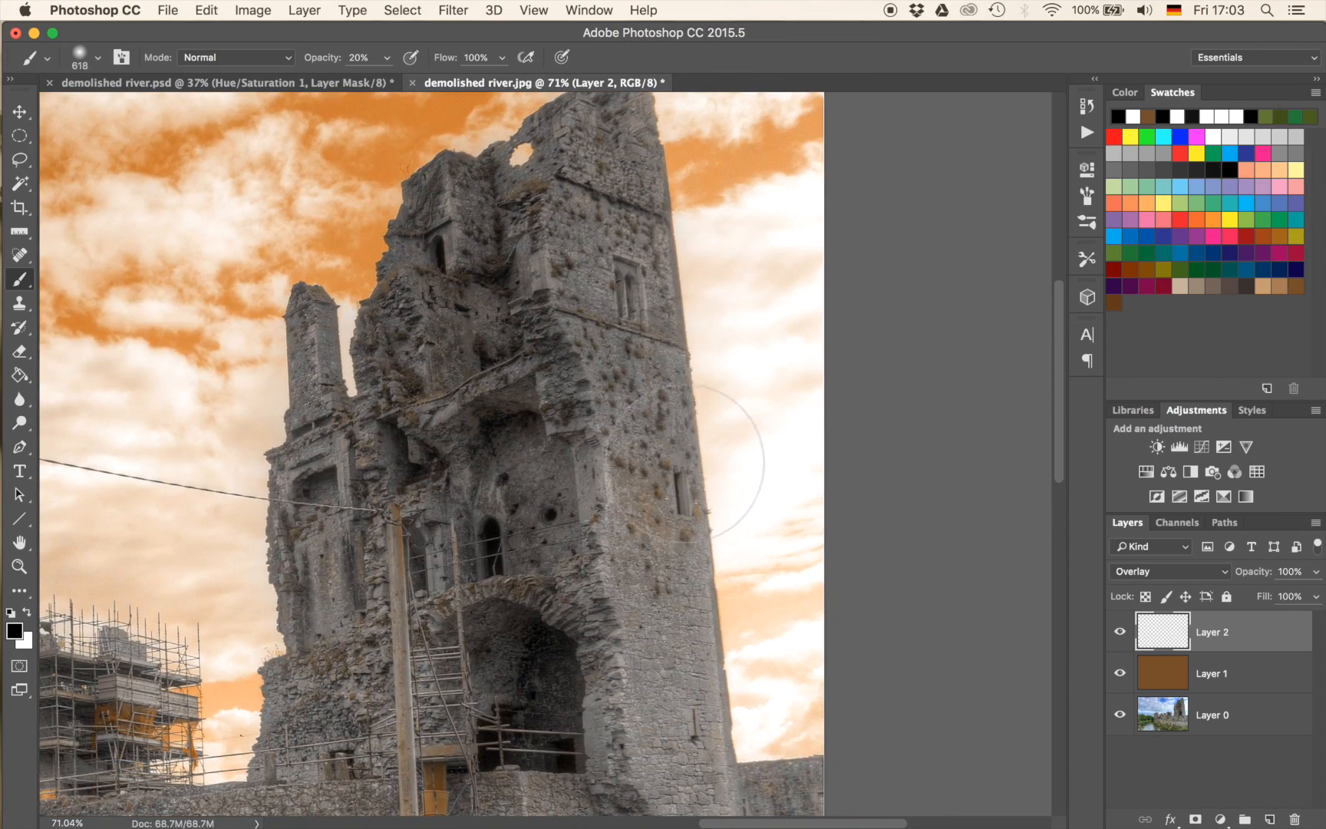
key(x)
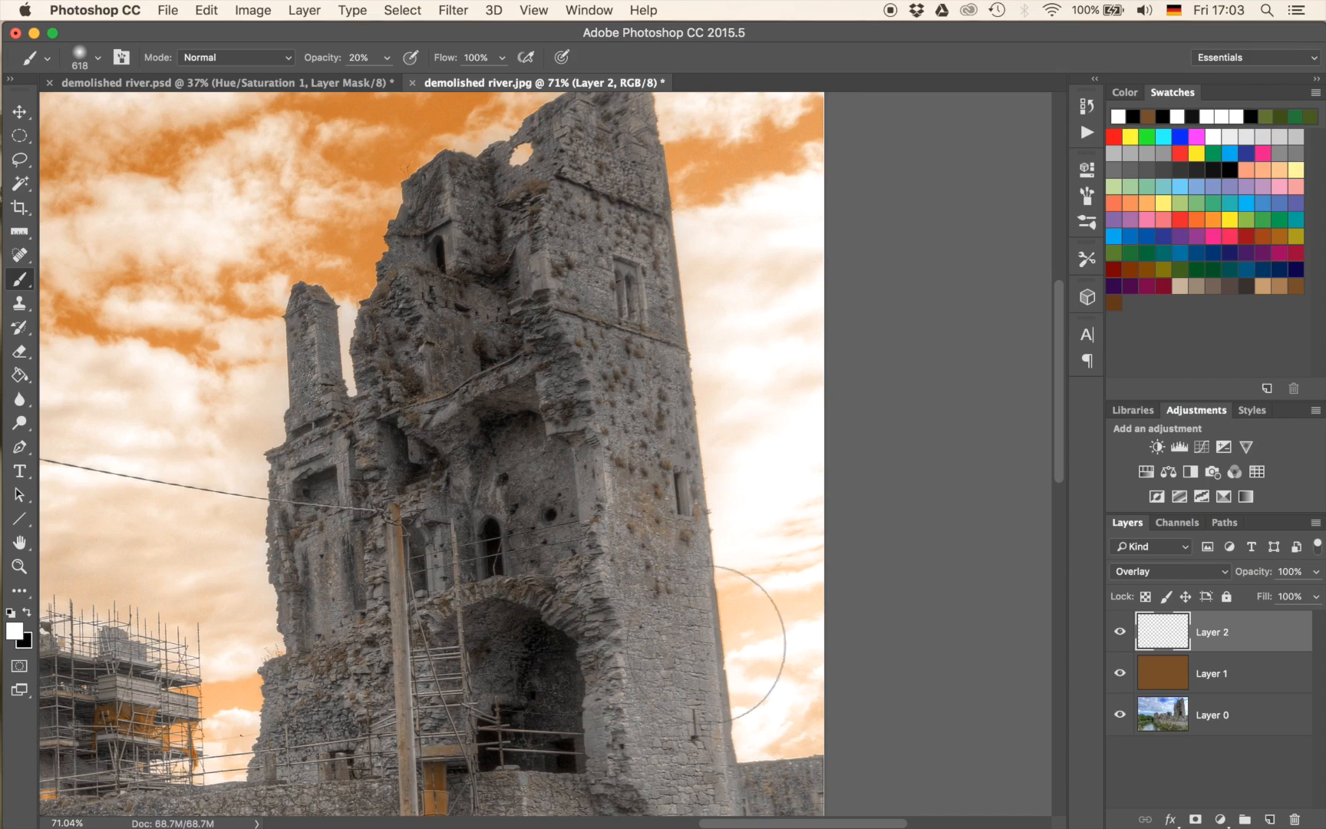
mouse_move(622, 675)
mouse_down()
mouse_move(609, 519)
mouse_move(629, 350)
mouse_move(603, 157)
mouse_move(664, 526)
mouse_move(665, 723)
mouse_move(703, 827)
mouse_up()
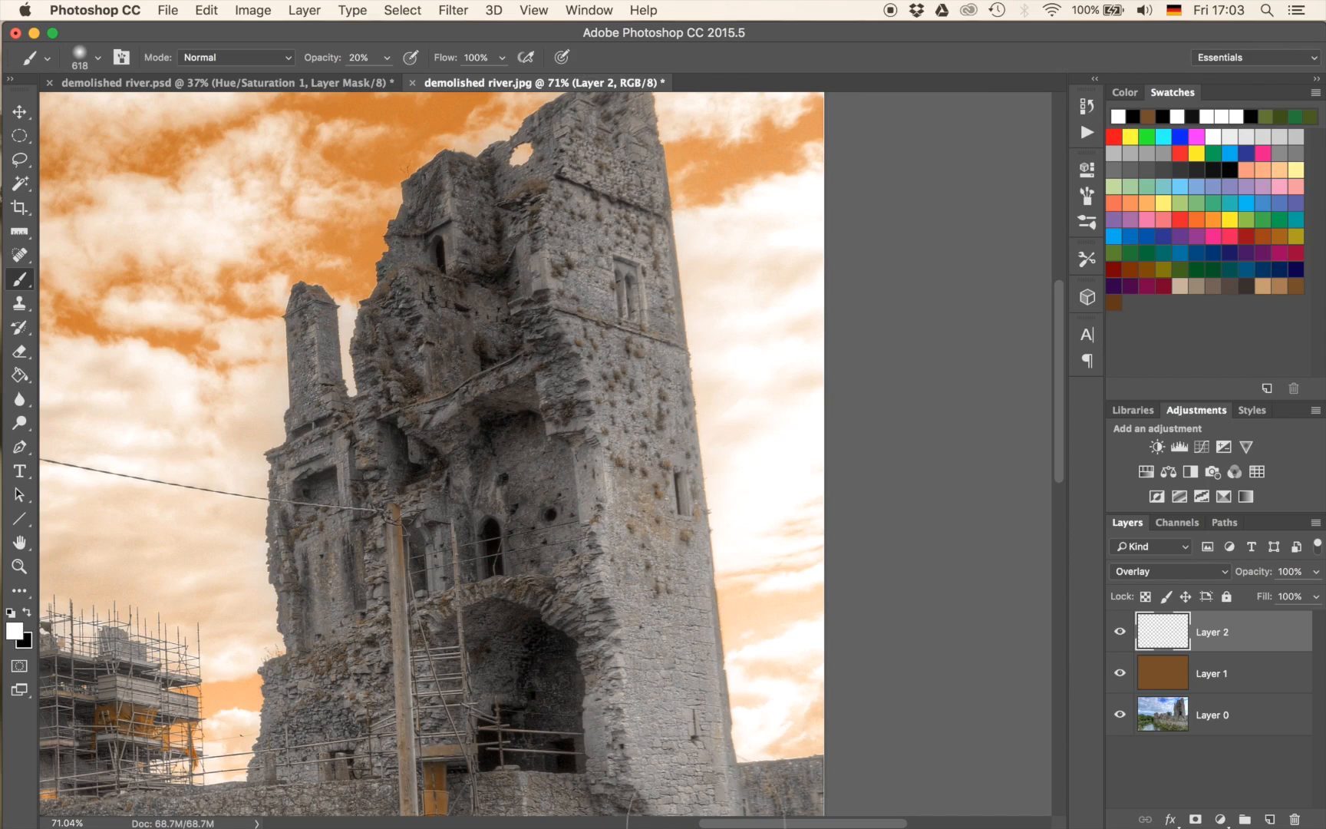
Paint black over the tower's shaded front, covering its recesses and the arched opening.
key(x)
mouse_move(503, 482)
mouse_down()
mouse_move(522, 526)
mouse_move(529, 496)
mouse_move(481, 335)
mouse_move(454, 342)
mouse_move(469, 276)
mouse_up()
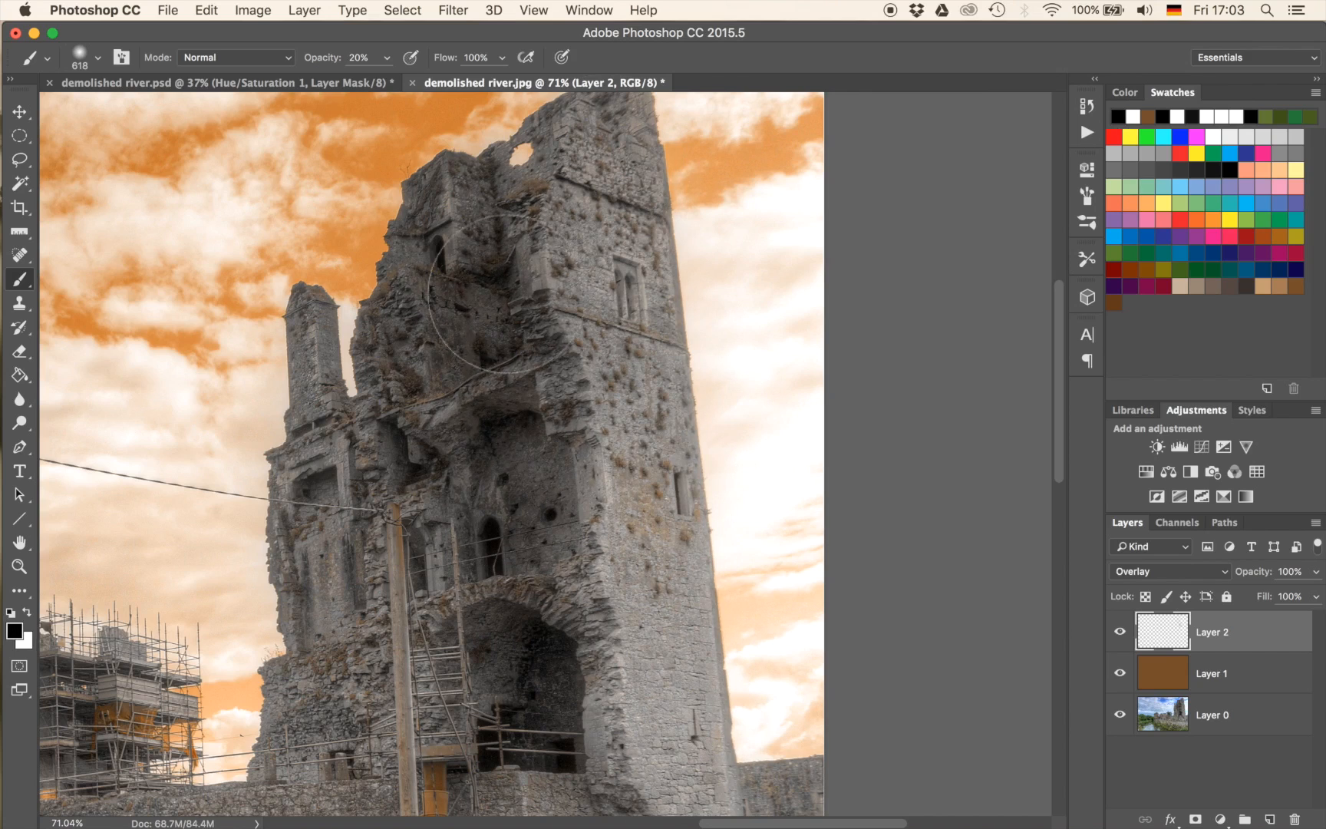
scroll(596, 586, down, 5)
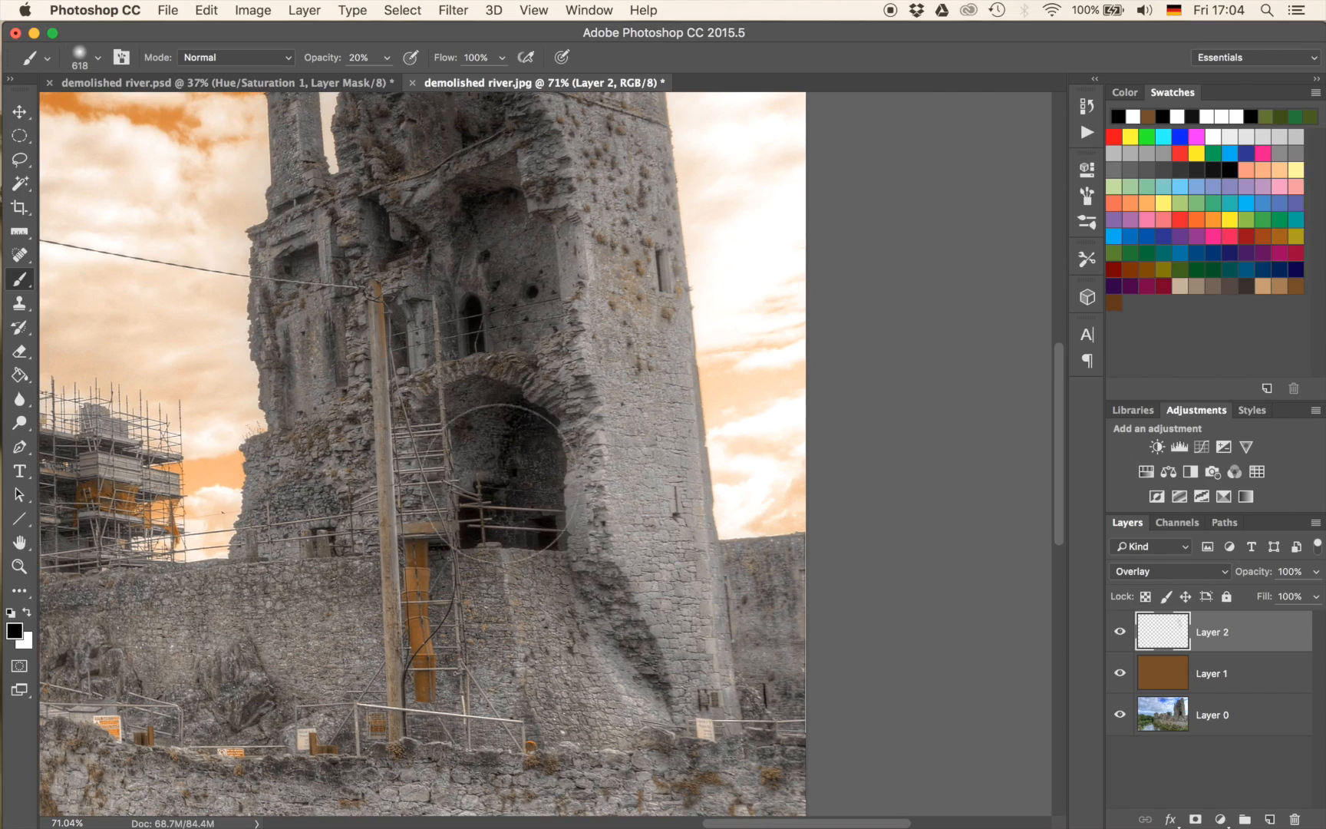
drag(508, 497, 507, 504)
mouse_move(394, 324)
mouse_down()
mouse_move(342, 339)
mouse_move(470, 286)
mouse_move(272, 300)
mouse_move(333, 264)
mouse_move(438, 280)
mouse_move(477, 260)
mouse_up()
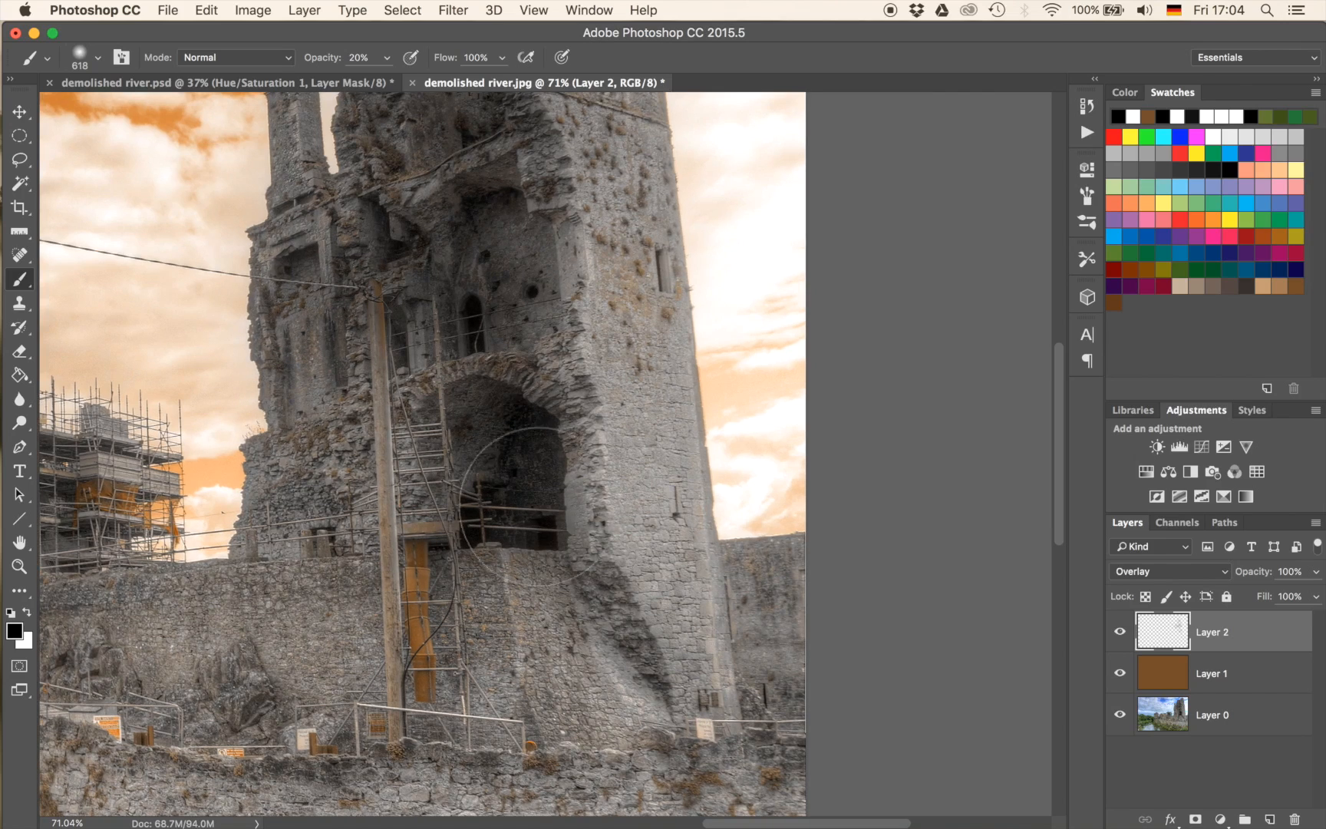
Darken the rocky area below the tower and toggle Layer 2's visibility to compare the shading.
drag(393, 580, 562, 334)
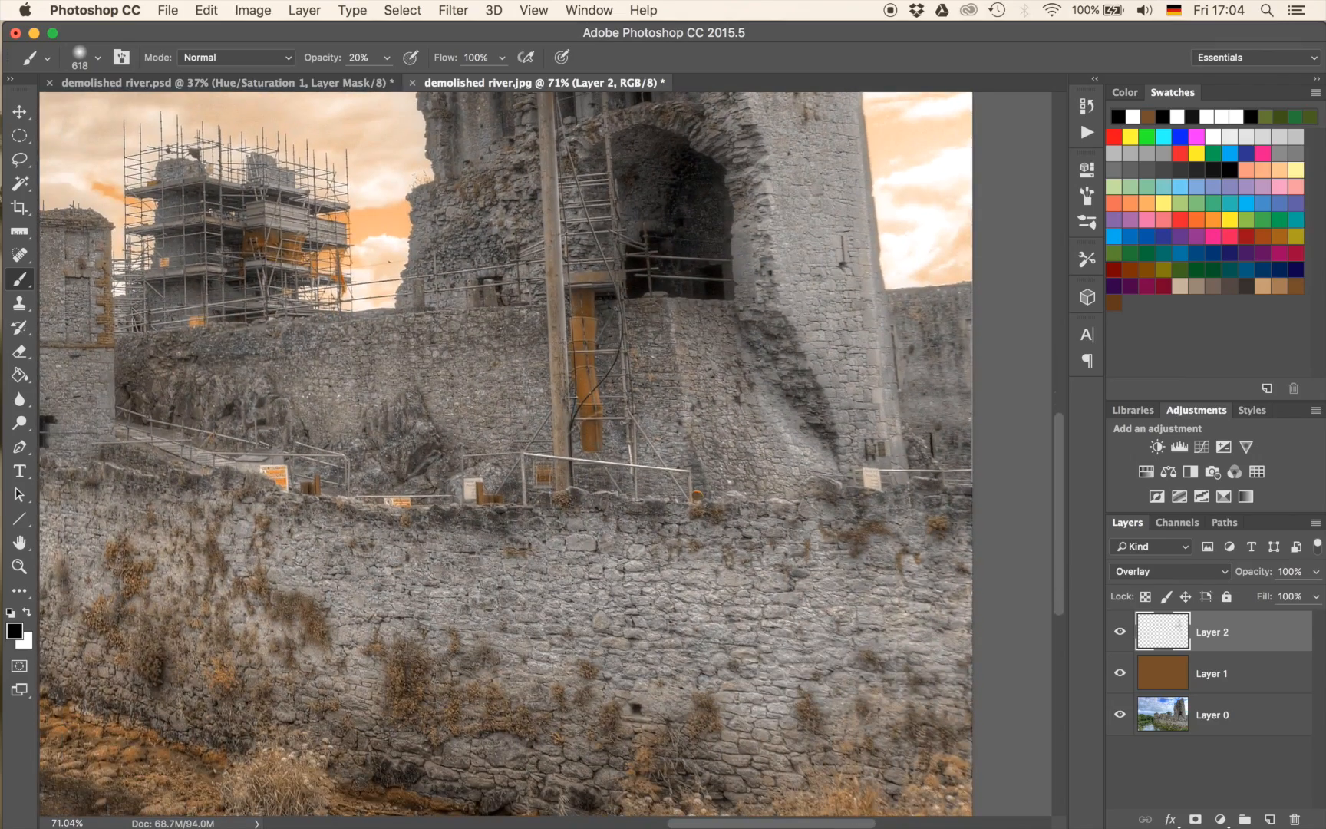
drag(547, 451, 470, 448)
drag(625, 276, 596, 572)
click(1119, 635)
click(1120, 635)
click(1119, 635)
click(1120, 634)
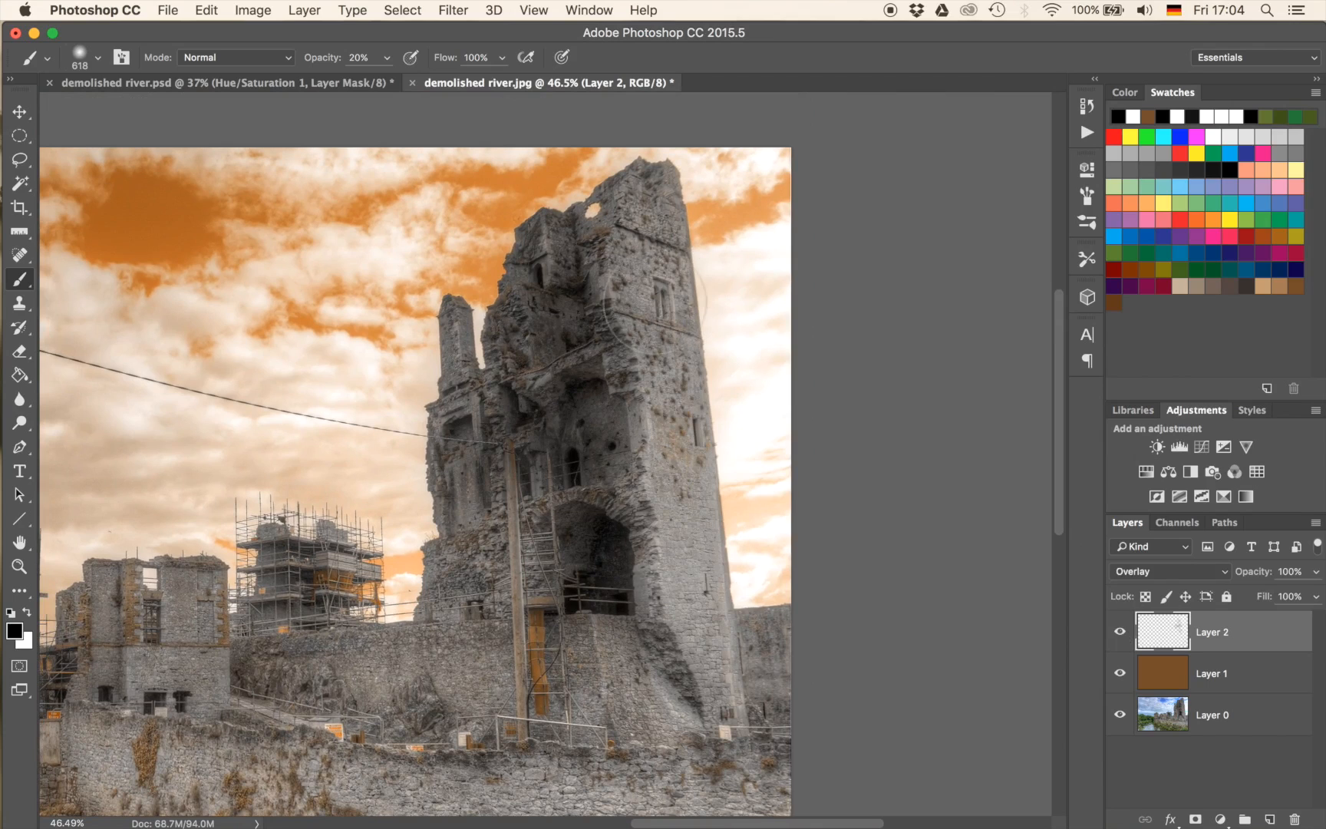
Darken the tower's outer right edge with black brush strokes on Layer 2.
scroll(679, 309, up, 4)
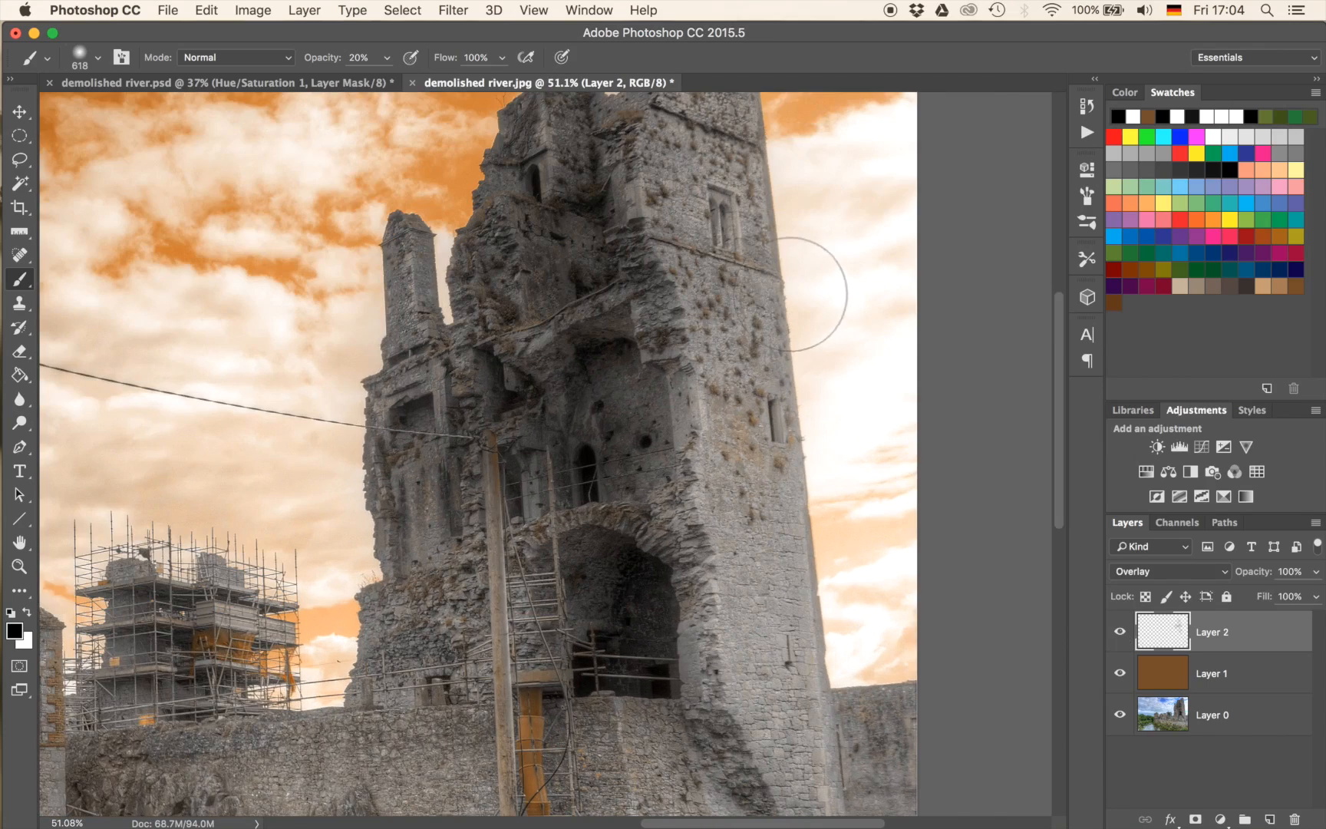
scroll(798, 287, up, 2)
drag(849, 243, 678, 504)
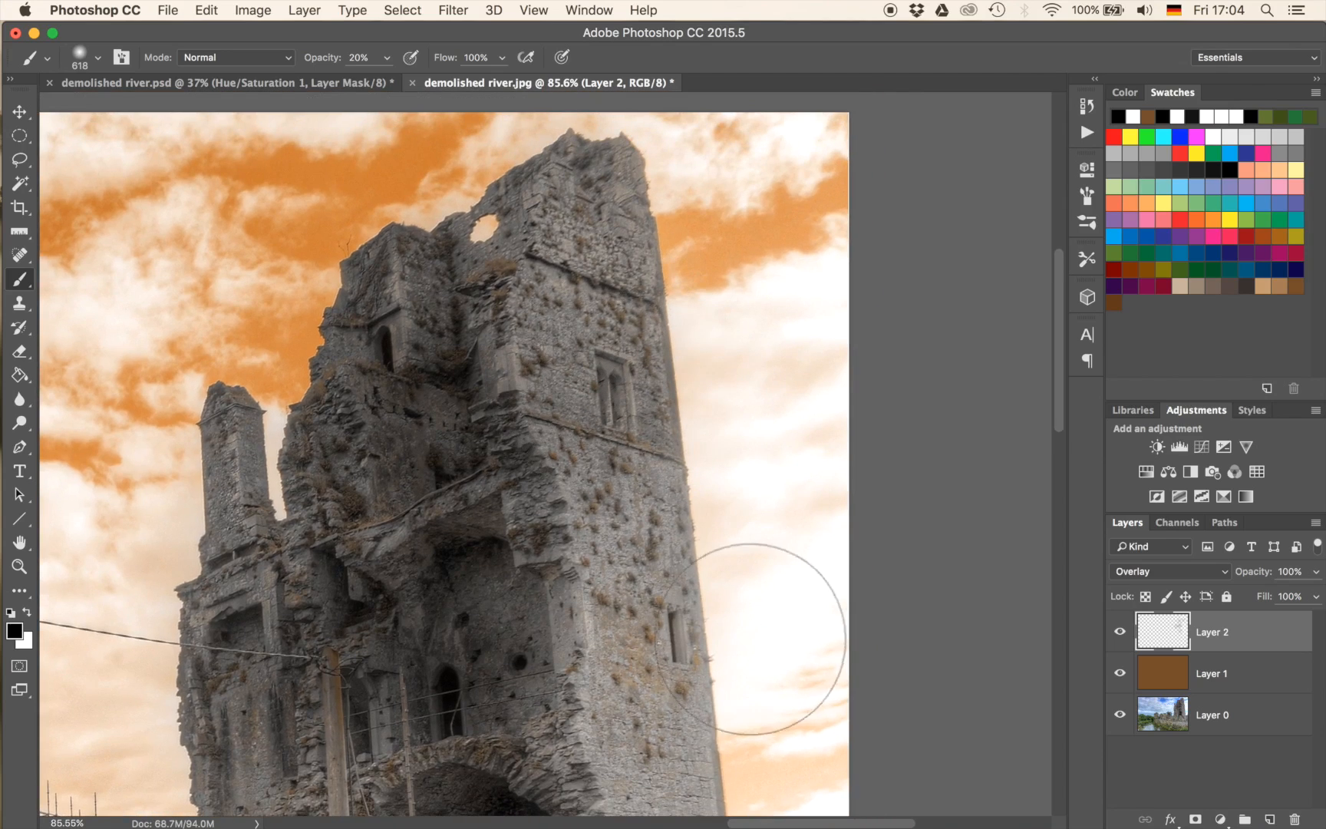
click(637, 630)
scroll(690, 537, down, 6)
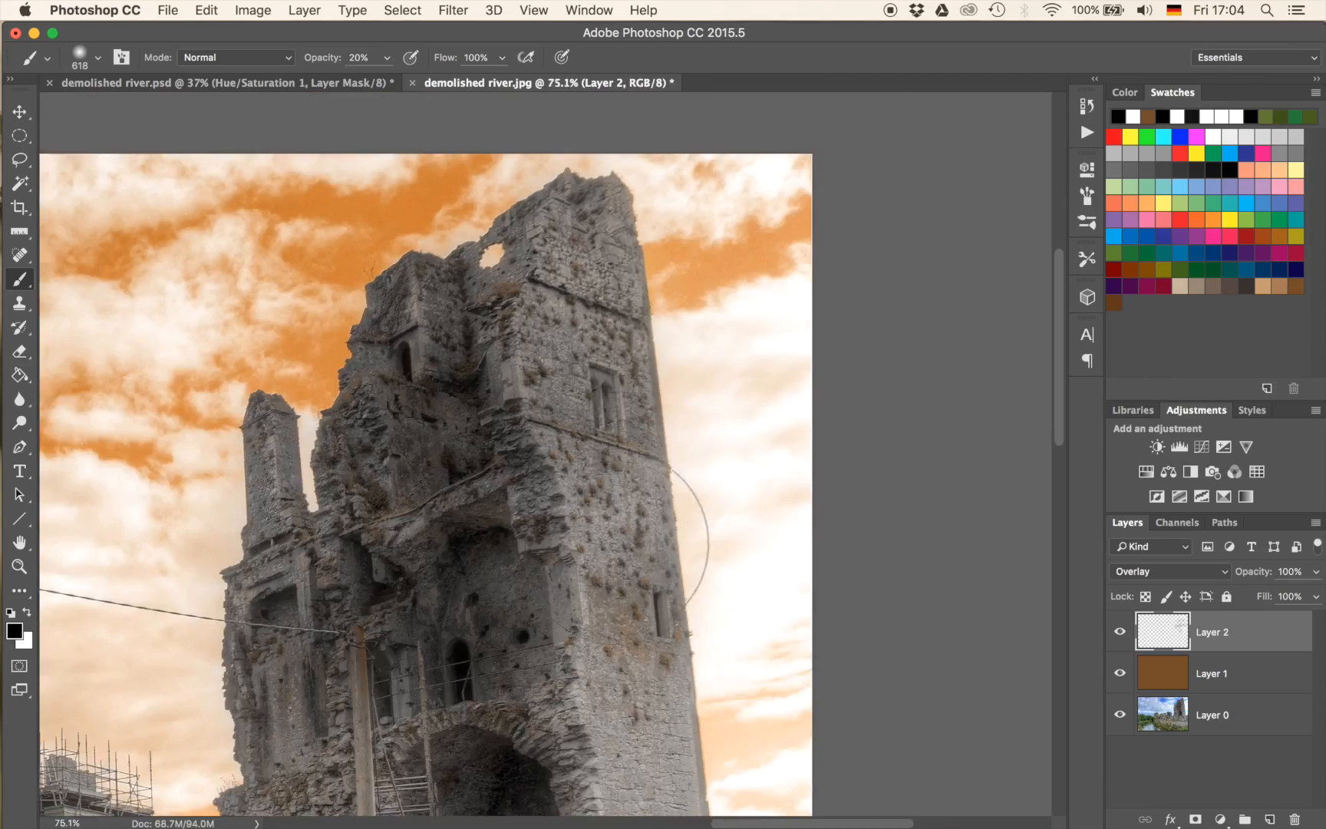
Set the brush to 1163 px at 10% opacity and paint black along the lower stone wall and its grassy base.
mouse_move(522, 572)
mouse_down()
mouse_move(611, 503)
mouse_move(663, 411)
mouse_move(725, 394)
mouse_move(791, 276)
mouse_move(757, 169)
mouse_move(925, 241)
mouse_up()
mouse_move(423, 432)
mouse_down()
mouse_move(485, 417)
mouse_move(483, 380)
mouse_move(437, 455)
mouse_up()
drag(858, 548, 702, 407)
mouse_move(607, 516)
mouse_down()
mouse_move(787, 494)
mouse_move(626, 508)
mouse_move(574, 490)
mouse_up()
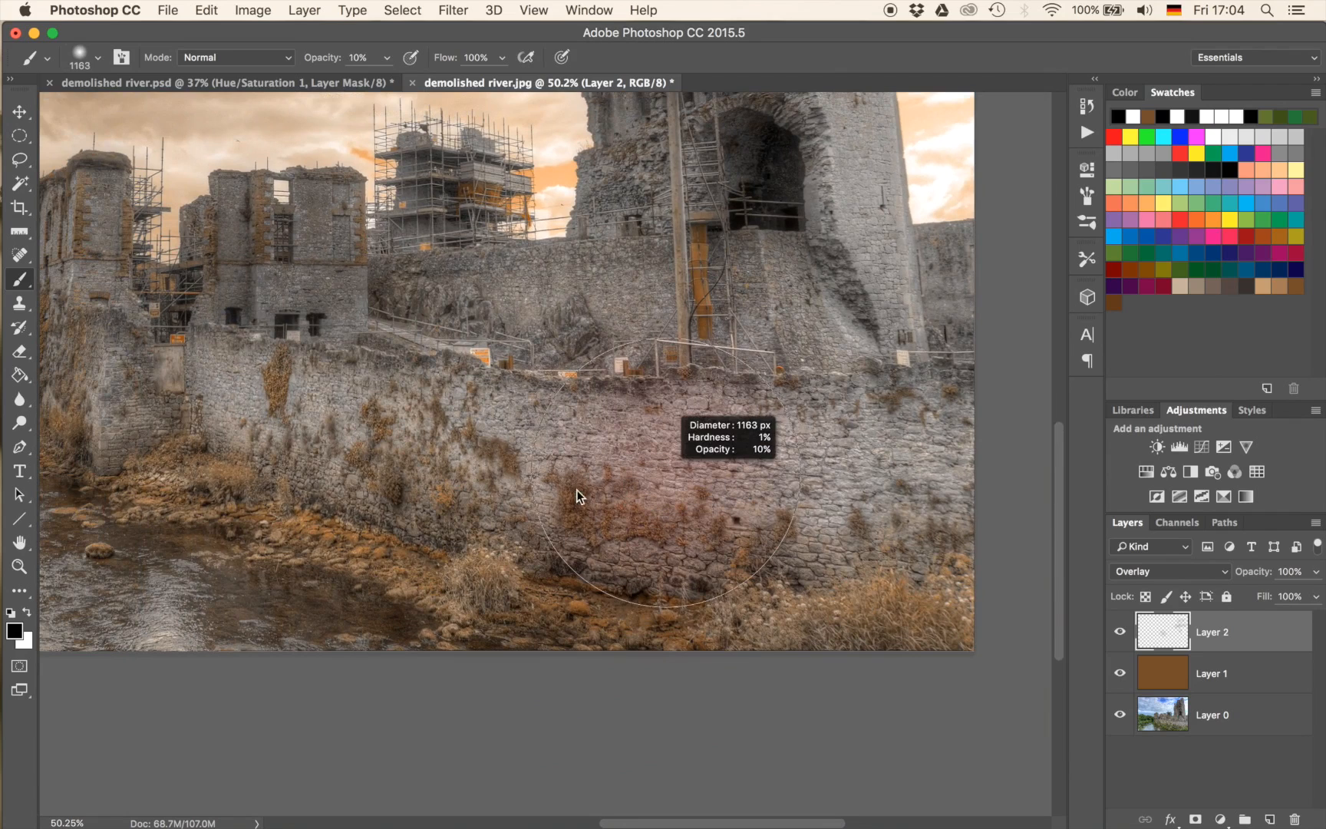
mouse_move(242, 438)
mouse_down()
mouse_move(380, 400)
mouse_move(549, 395)
mouse_move(690, 428)
mouse_move(512, 489)
mouse_move(641, 495)
mouse_move(265, 427)
mouse_move(495, 469)
mouse_move(791, 609)
mouse_move(965, 629)
mouse_move(903, 583)
mouse_up()
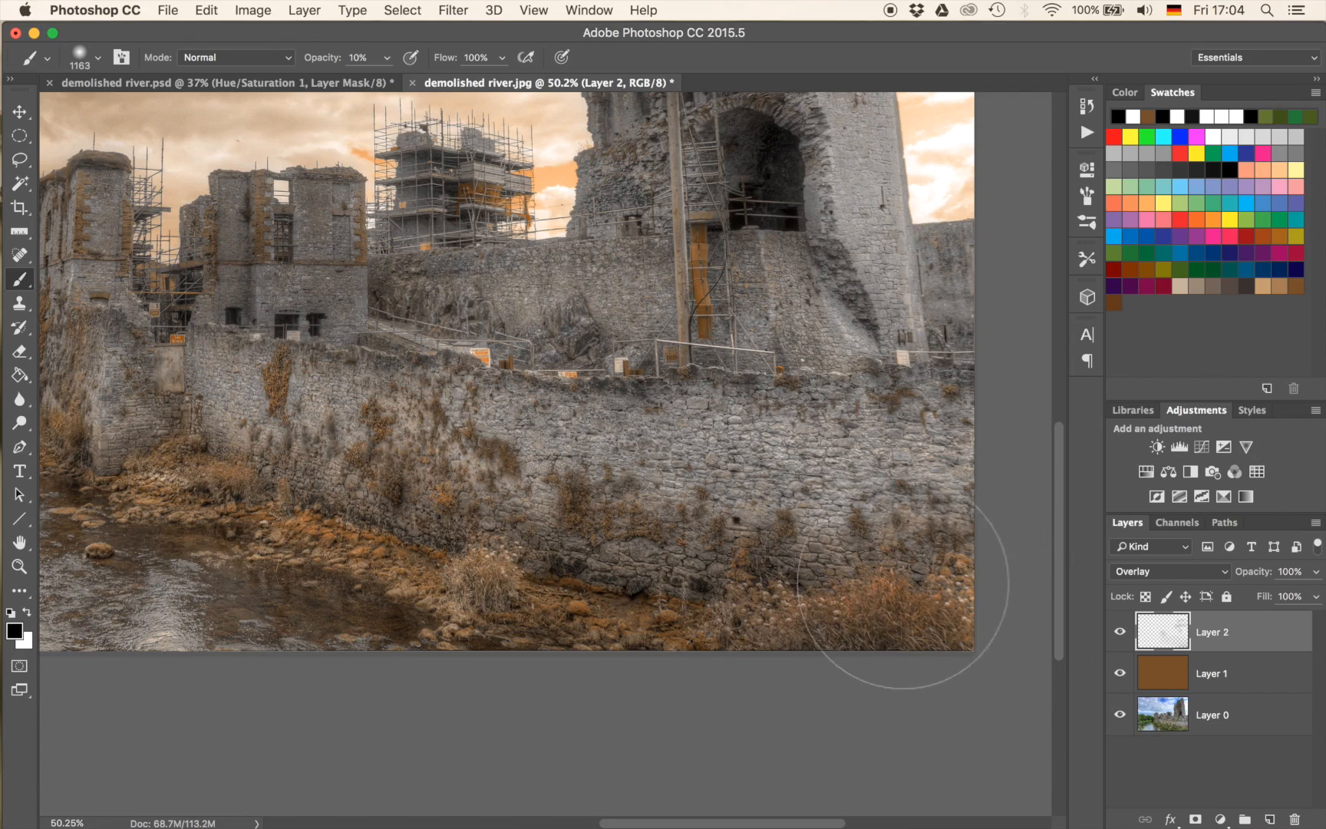
Darken the trees and riverbank at the photo's left edge with the black brush.
scroll(562, 518, left, 10)
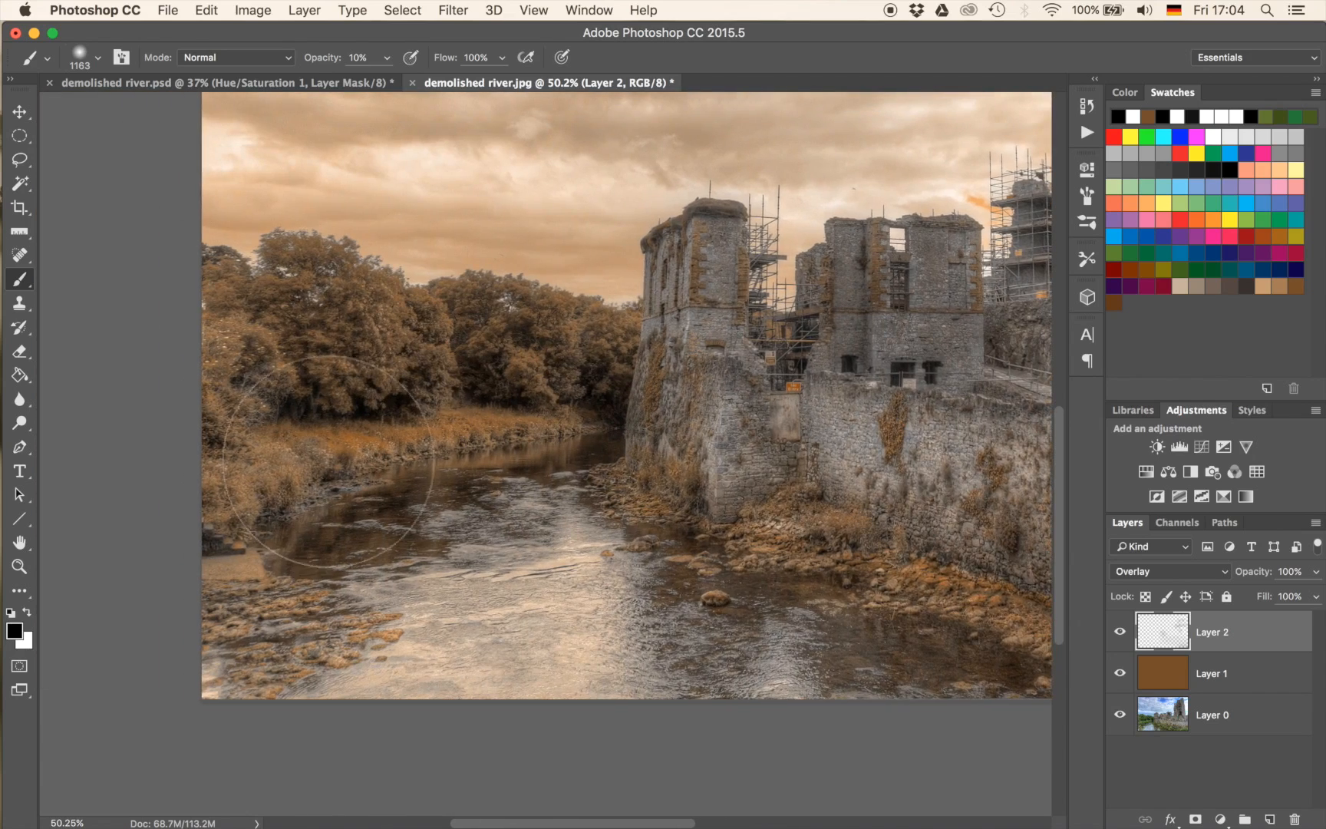
mouse_move(215, 410)
mouse_down()
mouse_move(235, 379)
mouse_move(331, 349)
mouse_move(518, 336)
mouse_move(179, 346)
mouse_move(245, 346)
mouse_up()
scroll(692, 429, down, 7)
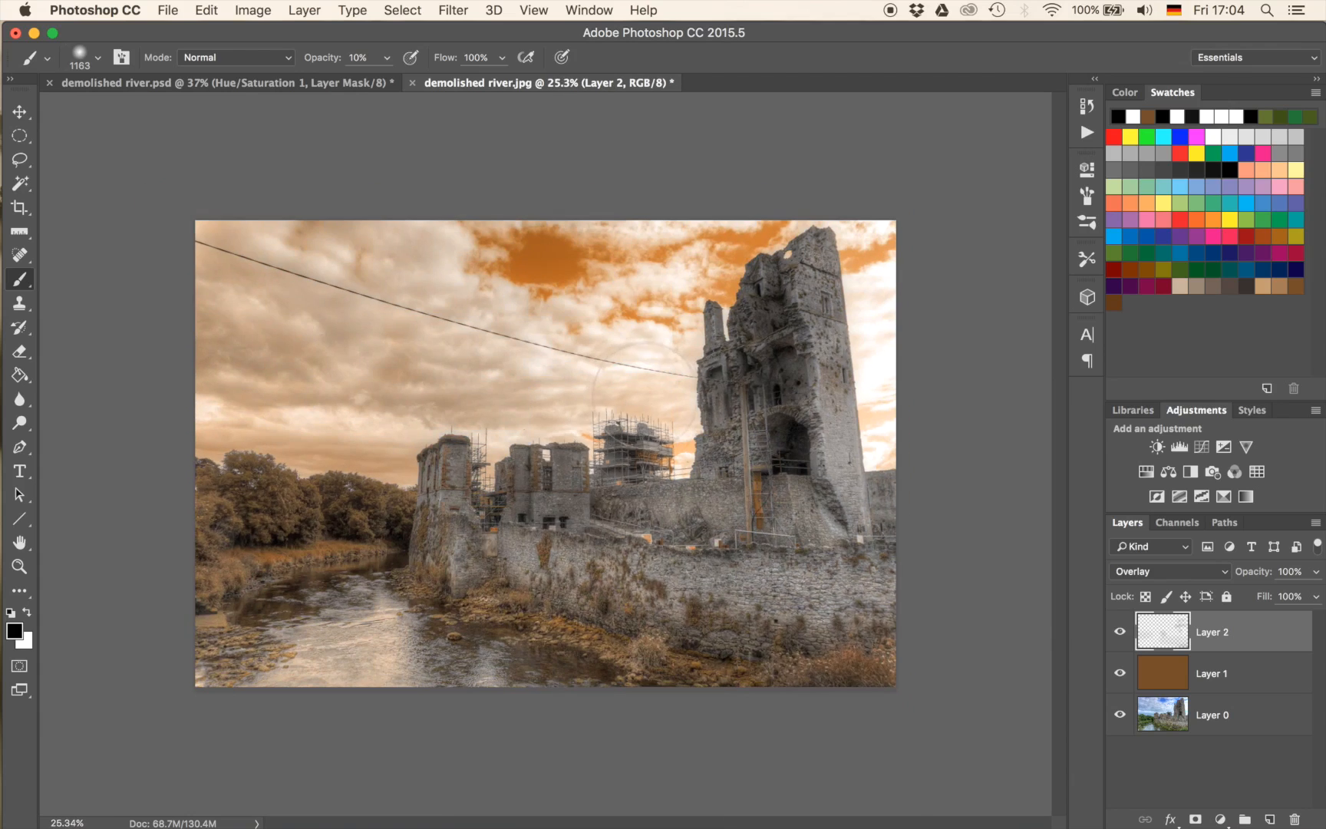
scroll(645, 394, up, 2)
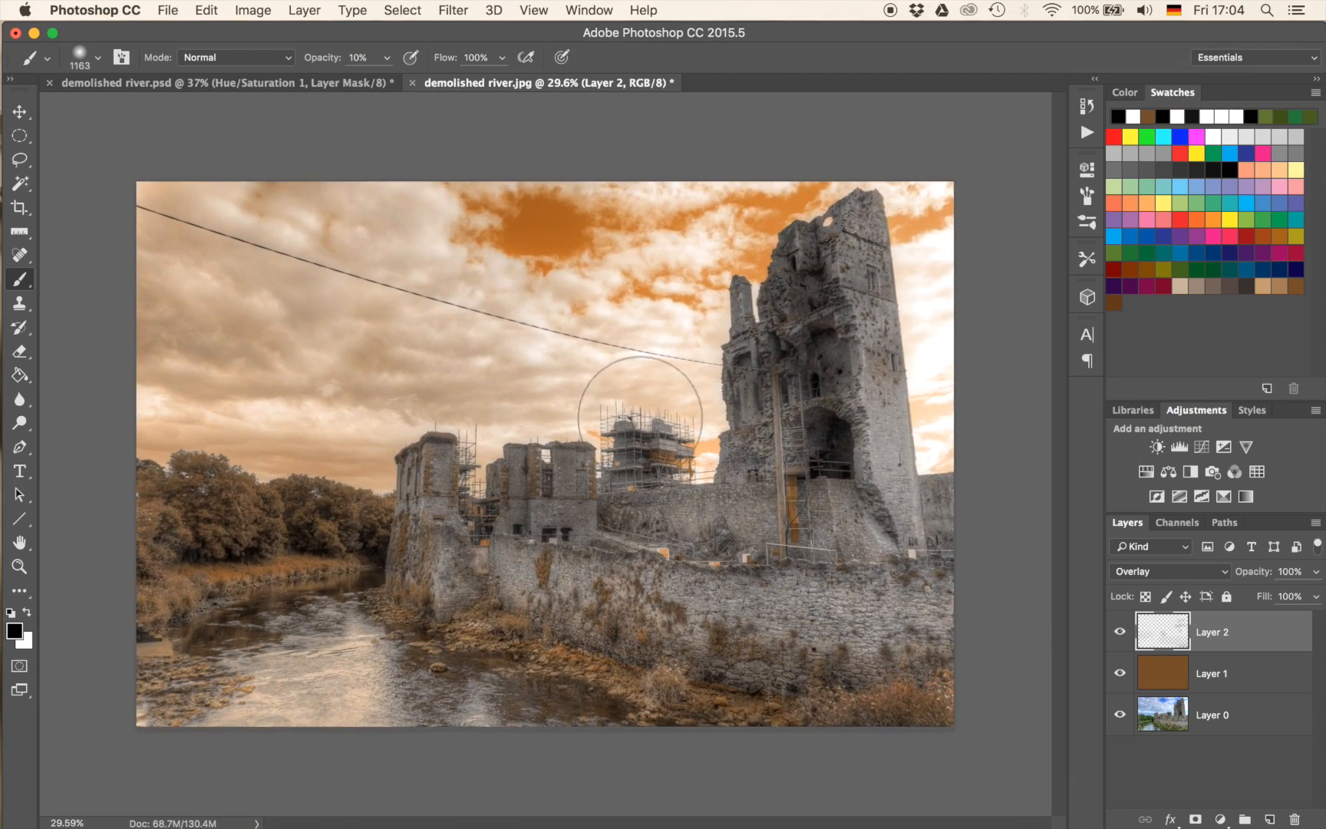
key(super+t)
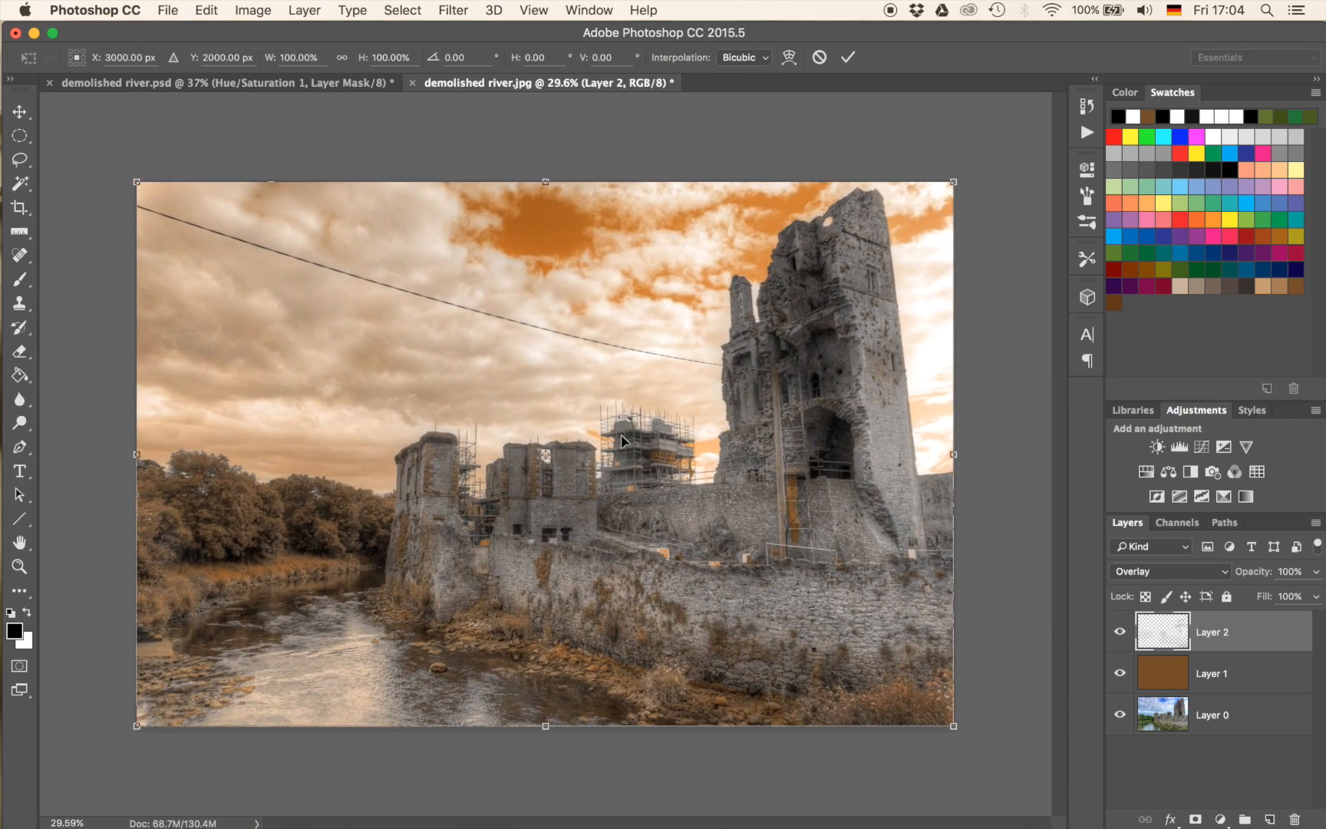
click(789, 57)
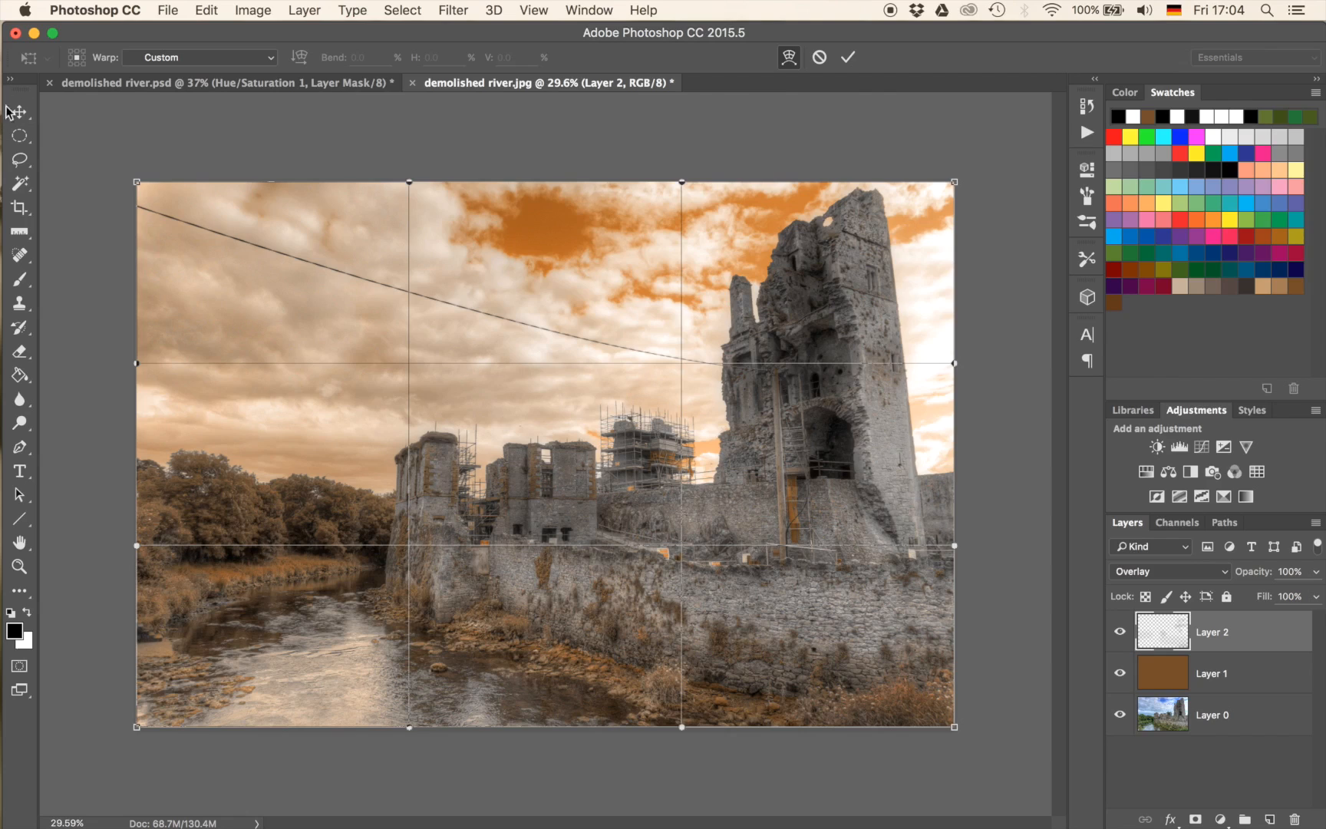
drag(139, 184, 272, 270)
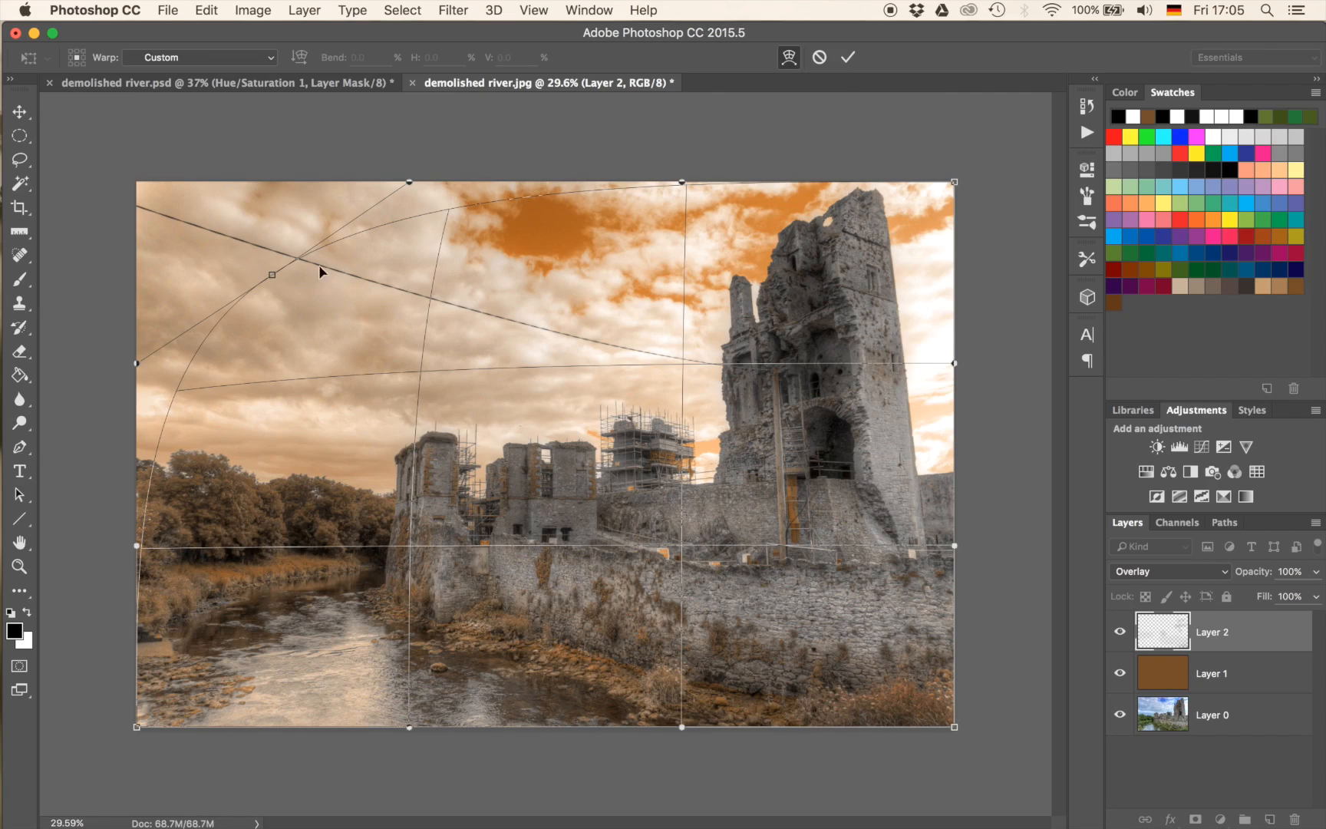
key(Return)
key(b)
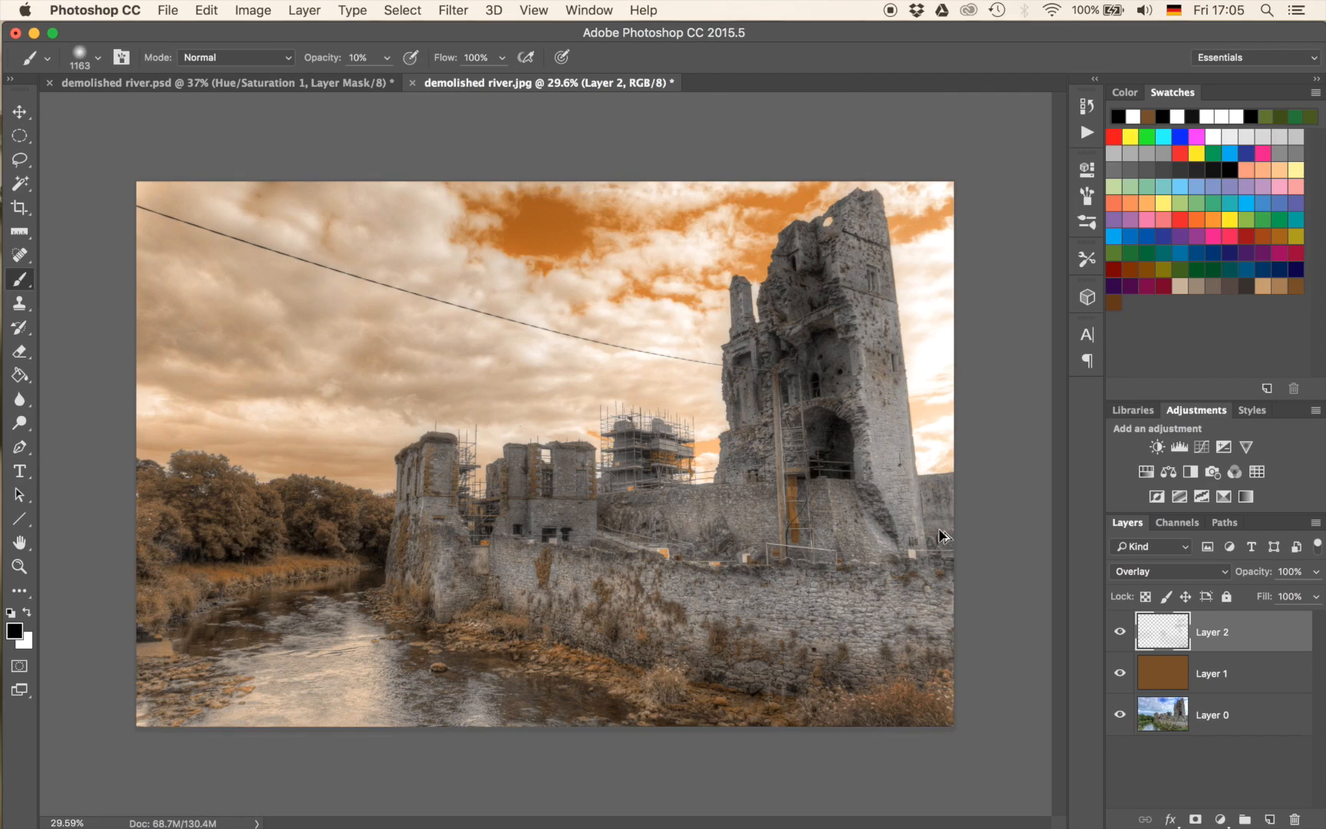
Stamp all visible layers into a new top layer and warp its upper-left corner outward so the cable meets the photo's corner.
key(super+alt+shift+e)
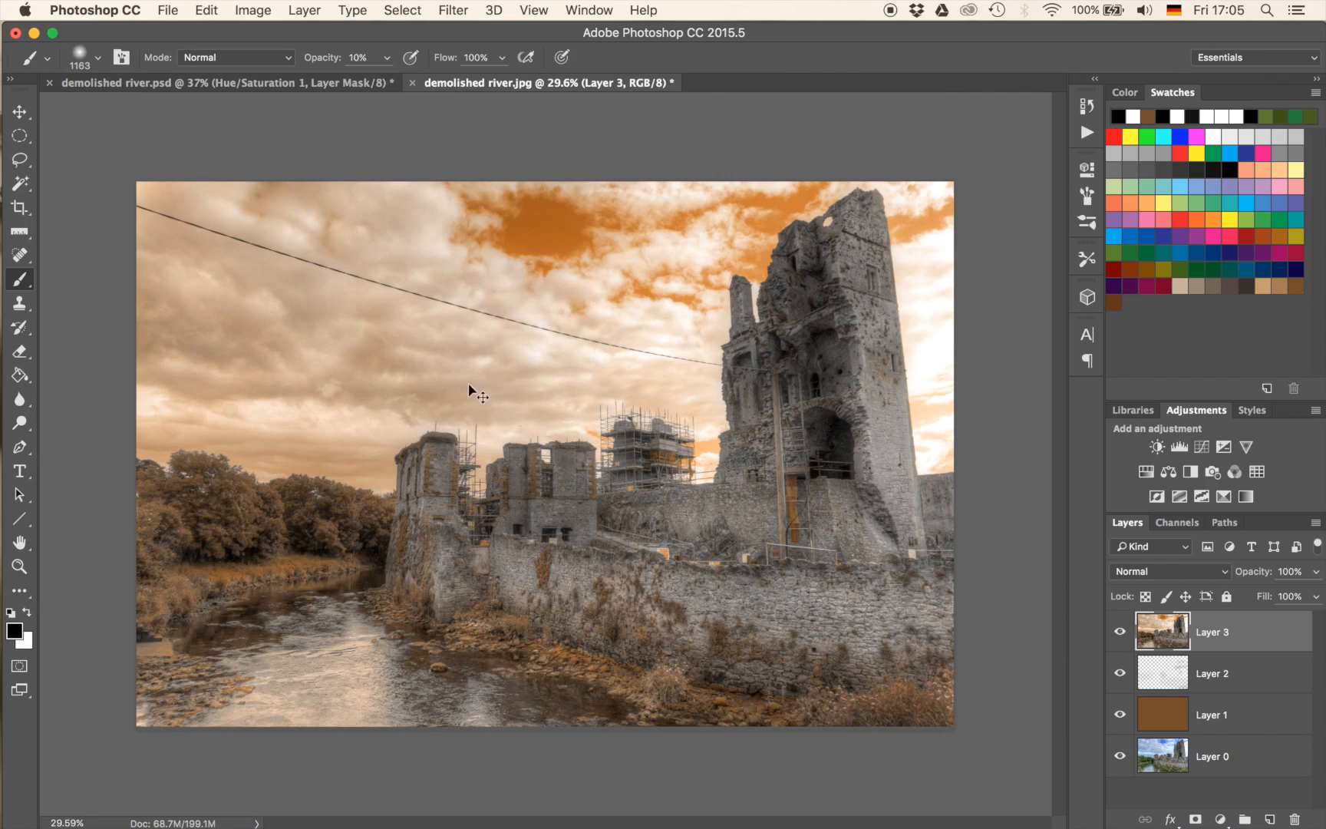
key(super+t)
click(789, 58)
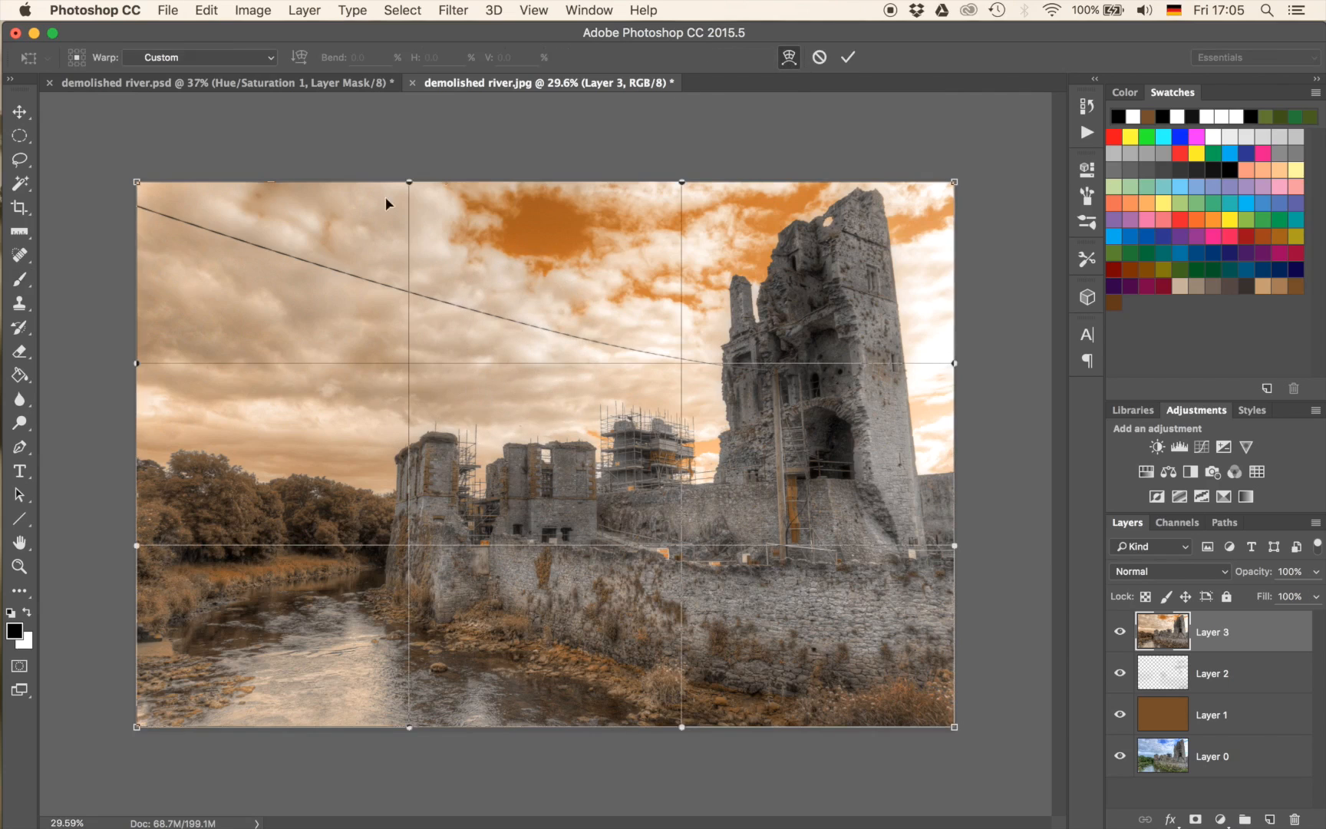
drag(136, 182, 132, 153)
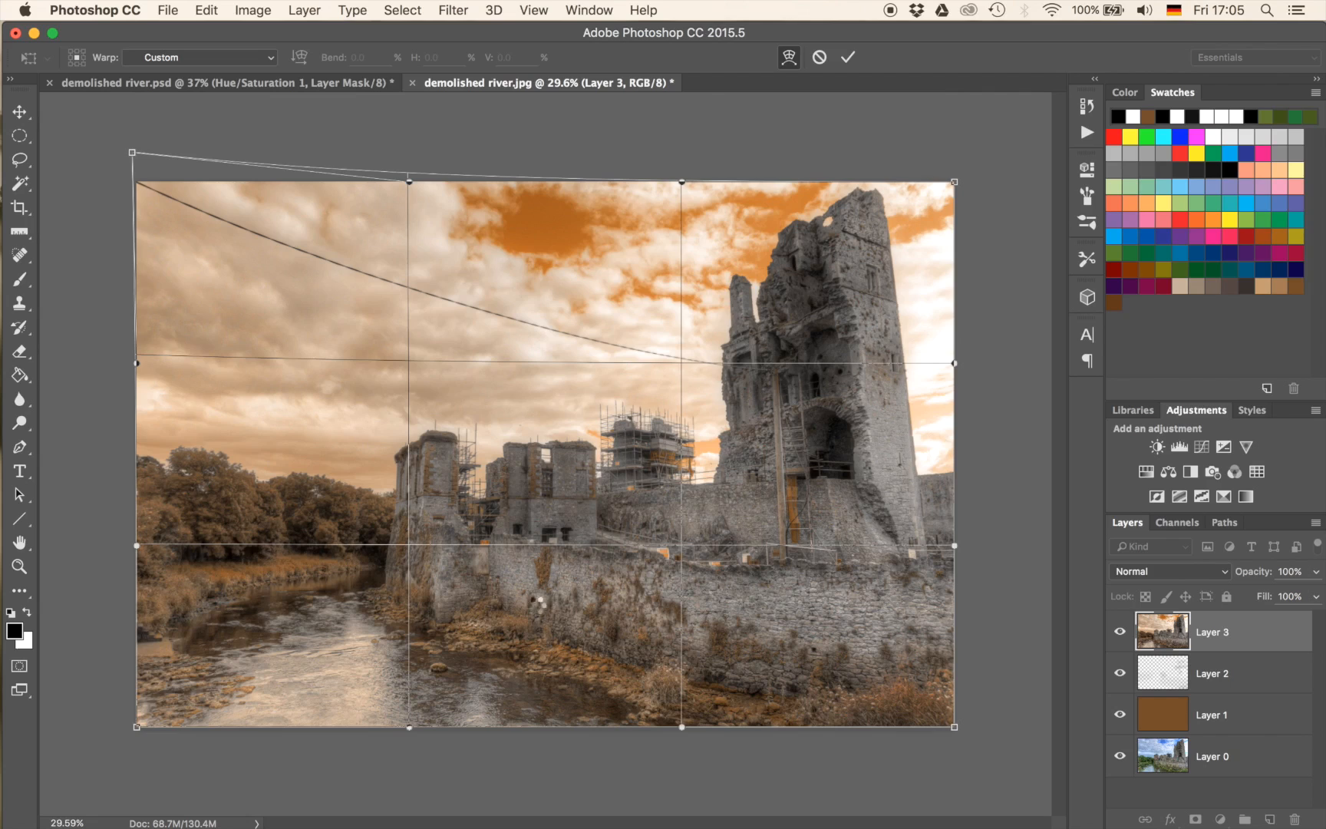
key(Return)
key(b)
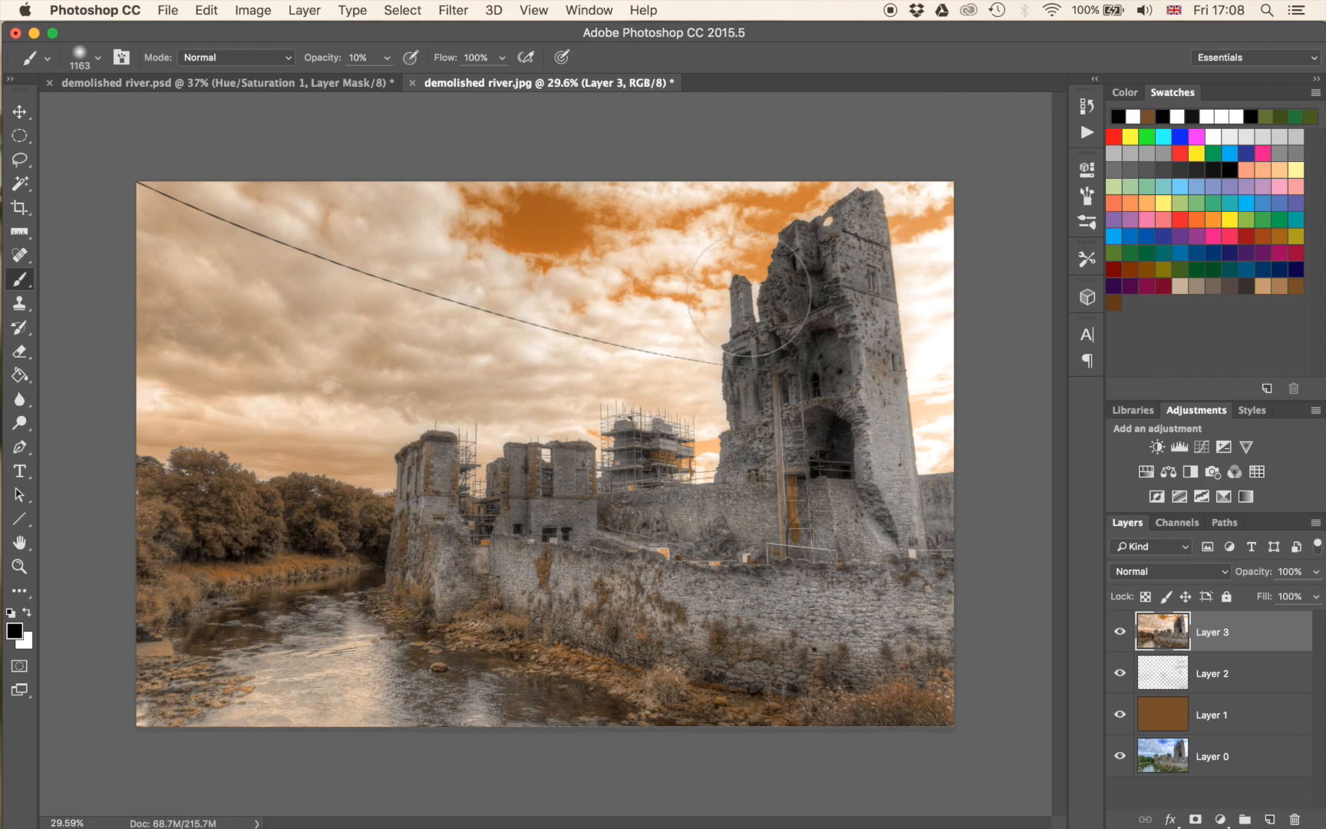
Apply the Camera Raw Filter to Layer 3 with Clarity set to +65.
click(452, 10)
click(501, 127)
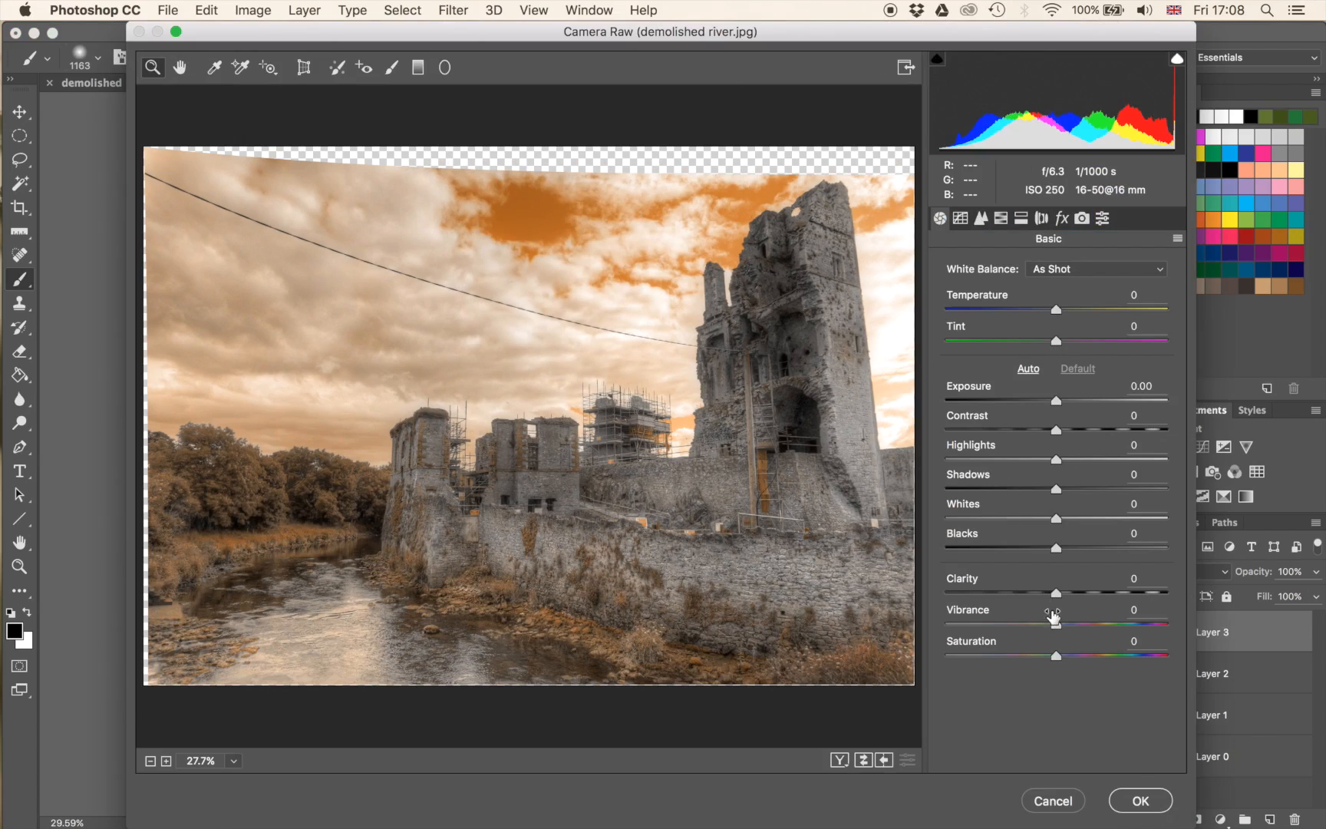
drag(1057, 595, 1188, 595)
drag(1109, 601, 1132, 603)
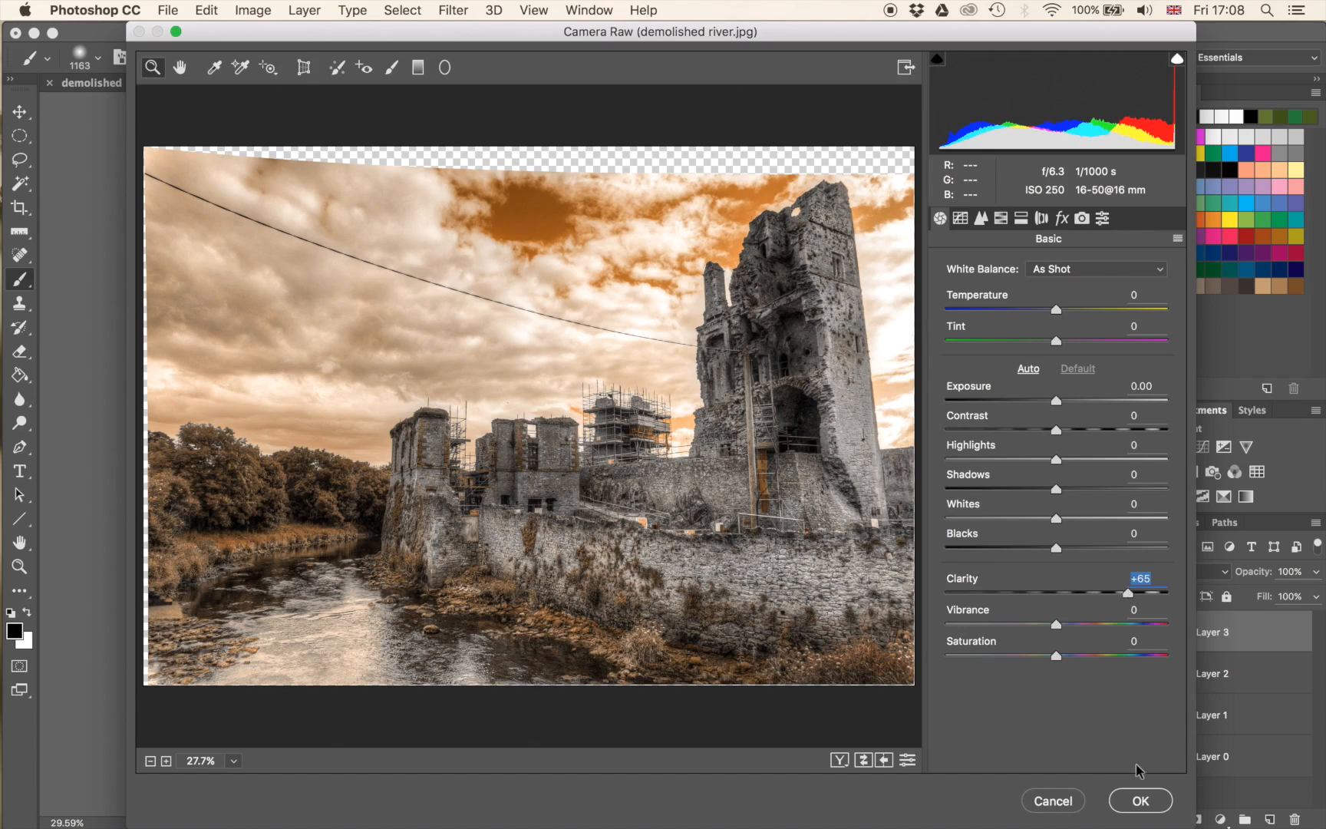
click(1141, 802)
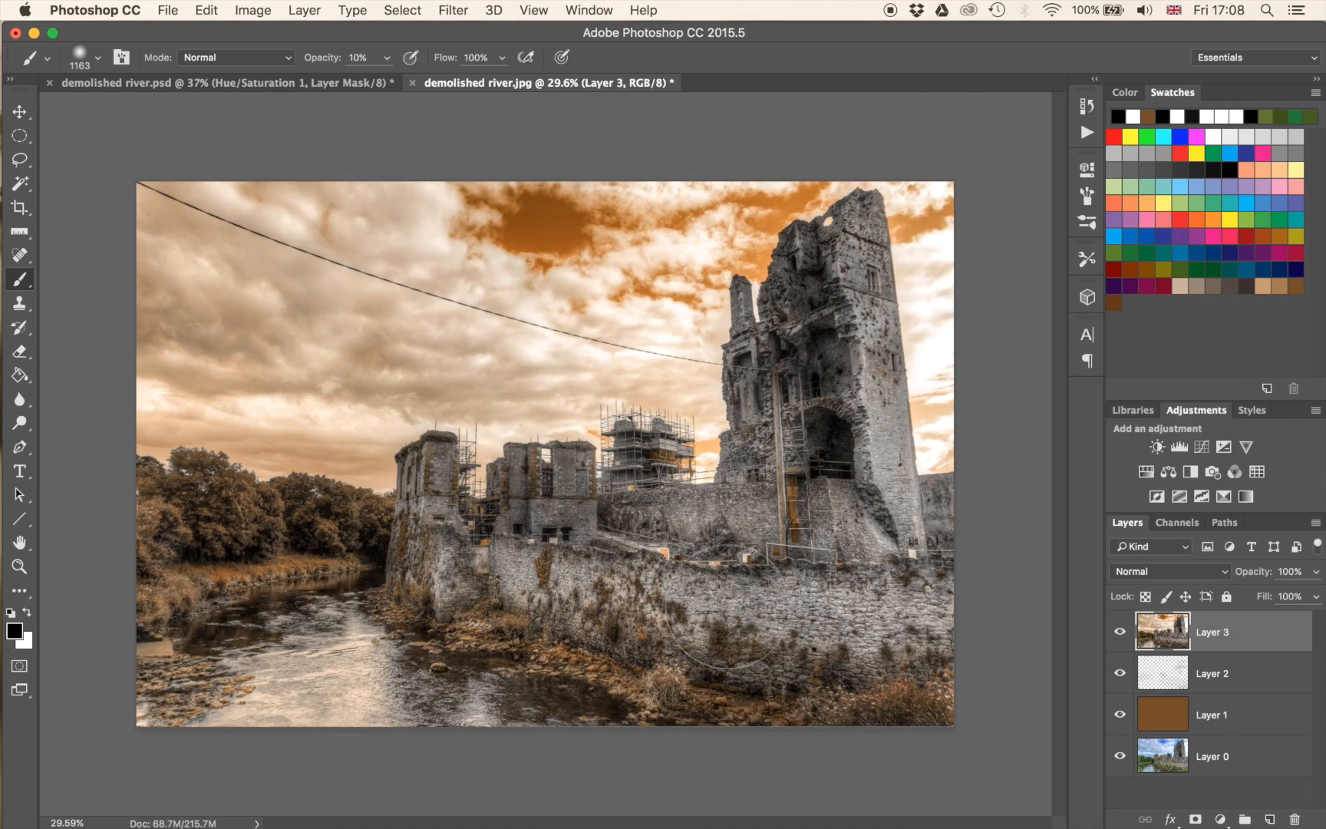
Compare the image with and without Layer 3 by repeatedly switching its visibility.
click(1122, 635)
click(1122, 635)
click(1122, 636)
click(1122, 636)
click(1121, 636)
click(1122, 636)
click(1121, 635)
click(1122, 635)
click(1121, 635)
click(1121, 635)
click(1121, 635)
click(1121, 636)
click(1121, 635)
click(1121, 636)
click(1121, 636)
click(1122, 636)
click(1121, 635)
click(1122, 636)
click(1122, 635)
click(1122, 635)
Add a Curves adjustment above Layer 3, pull its midtones slightly down, and invert its mask to black.
click(1201, 449)
drag(954, 335, 954, 353)
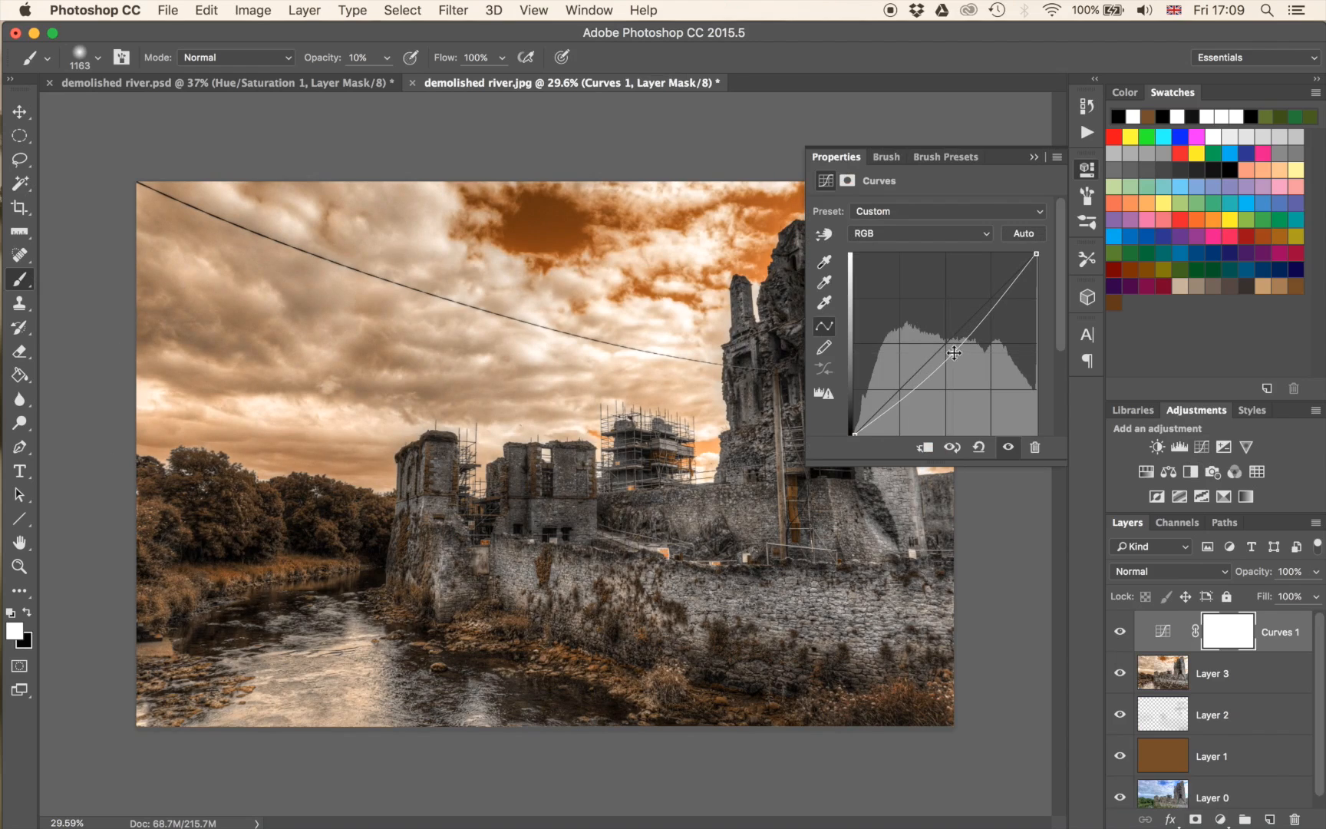
click(1035, 158)
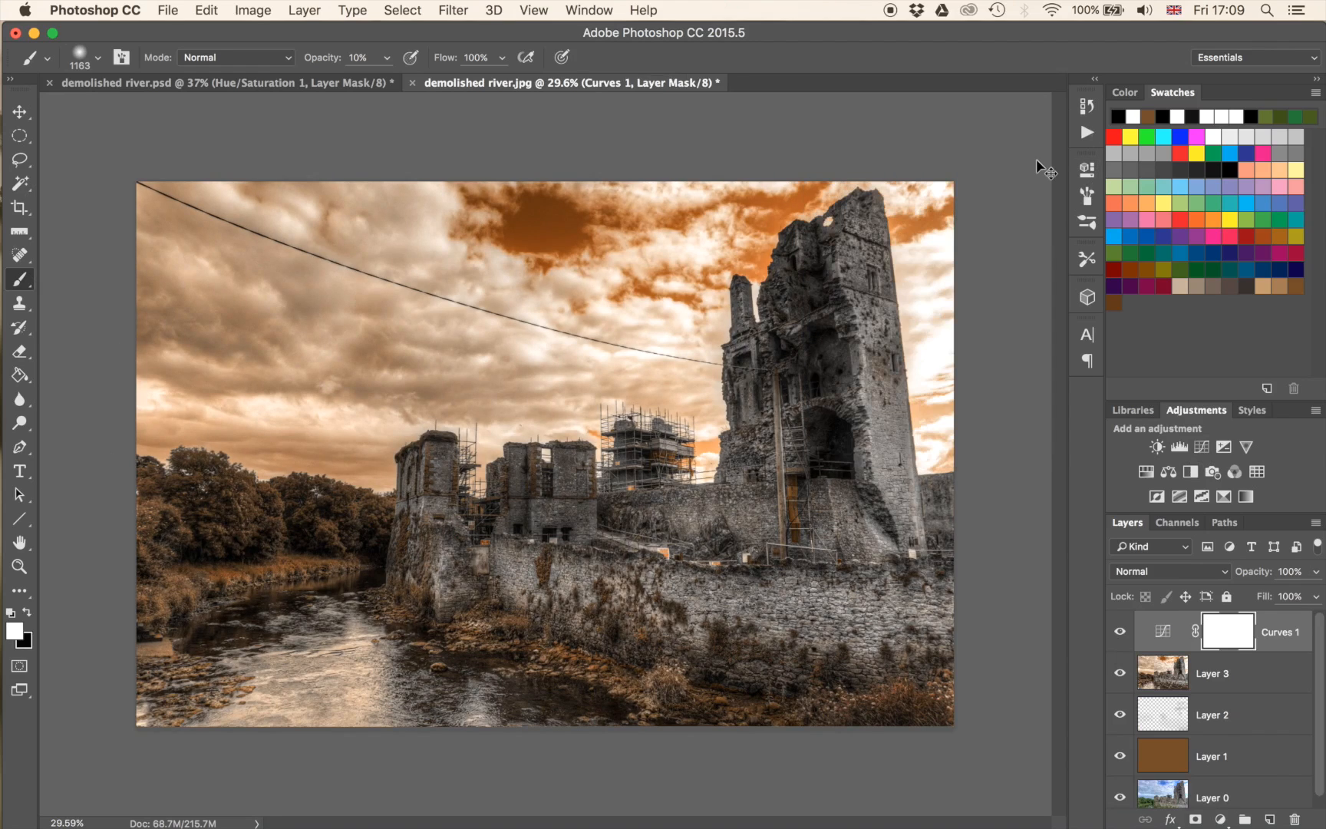
key(super+i)
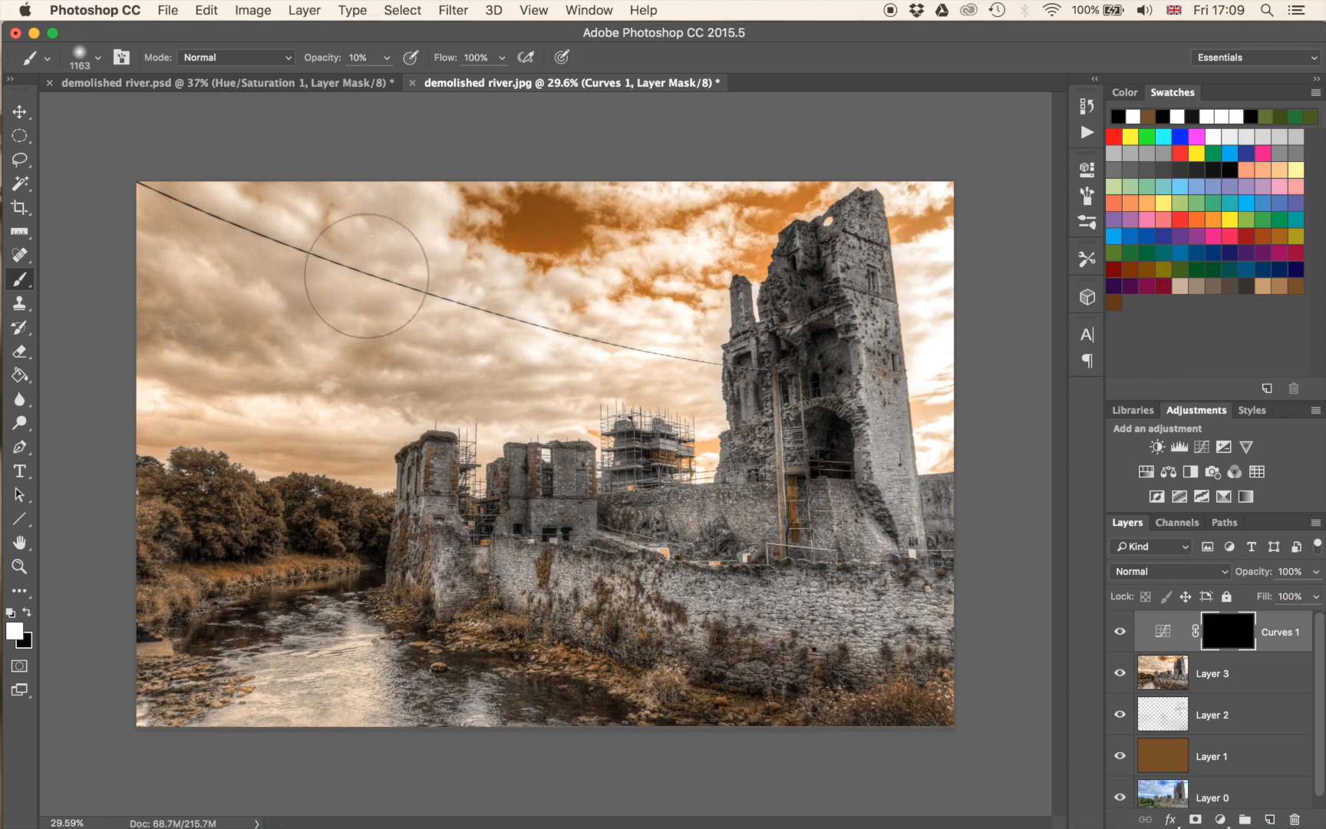
Paint white at 50% opacity over the sky on the Curves mask, including the strip beside the tower, and review the mask.
key(5)
mouse_move(196, 378)
mouse_down()
mouse_move(489, 355)
mouse_move(541, 230)
mouse_move(198, 238)
mouse_move(176, 226)
mouse_up()
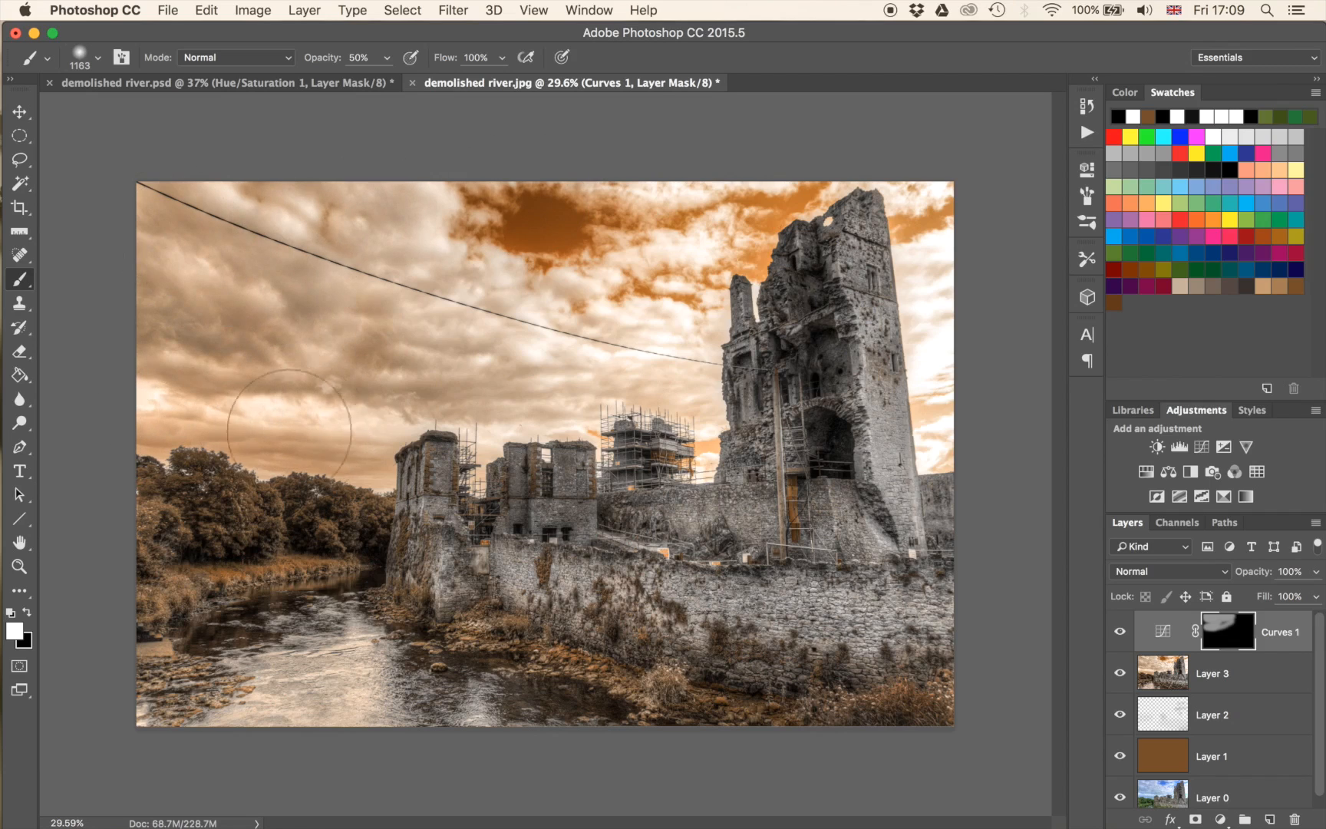
mouse_move(682, 311)
mouse_down()
mouse_move(674, 238)
mouse_move(648, 176)
mouse_up()
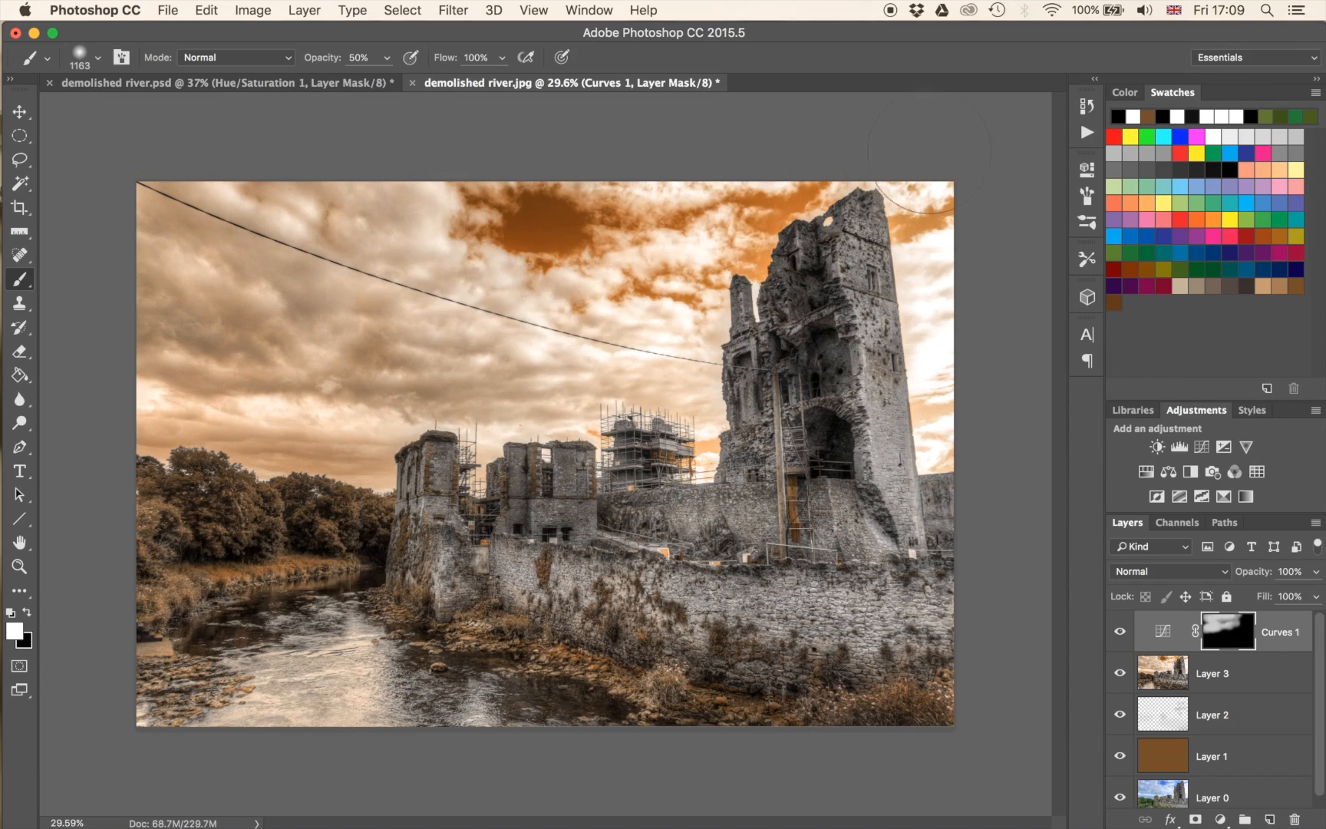
alt+click(1228, 632)
alt+click(1240, 633)
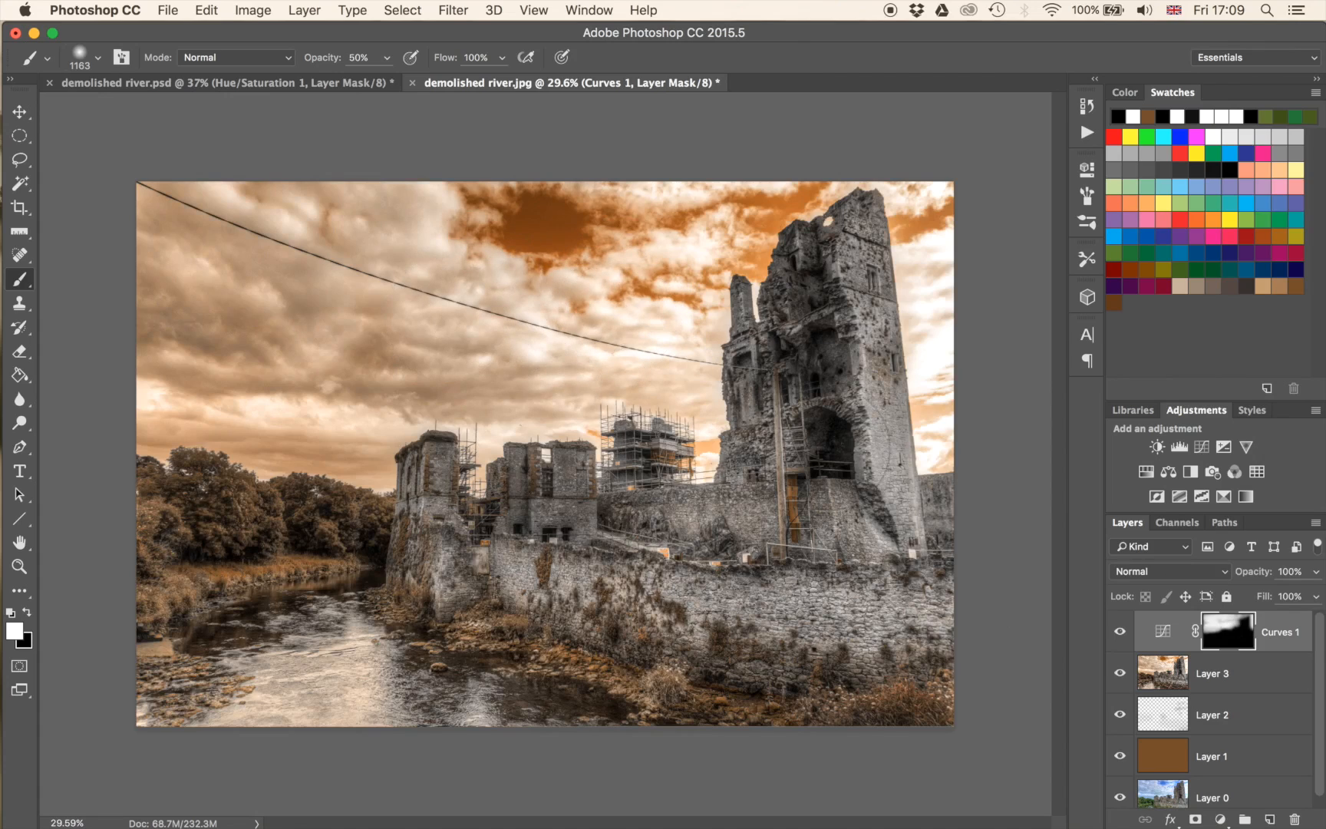
alt+click(1232, 639)
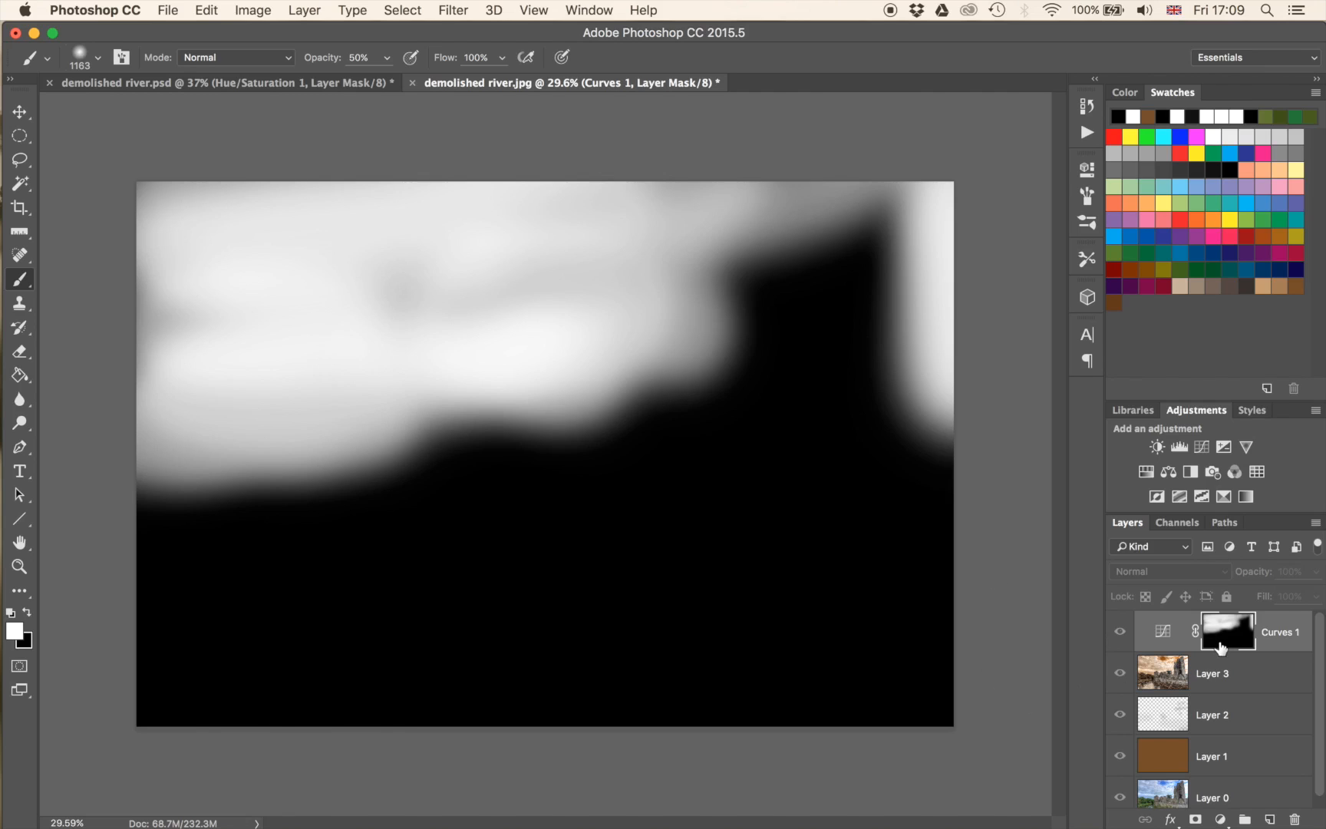
alt+click(1228, 643)
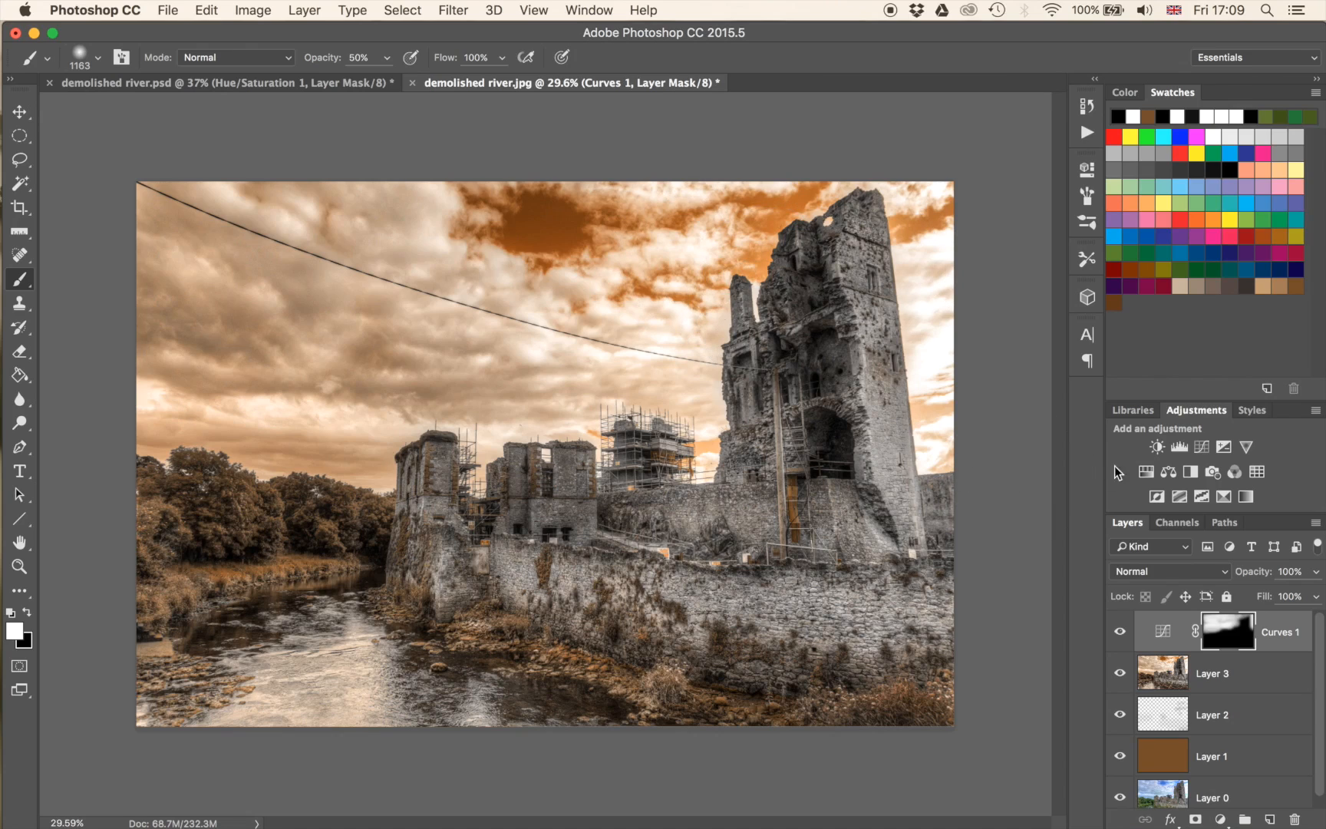
Add a Hue/Saturation adjustment with Saturation at -34 and invert its mask to black.
click(1147, 472)
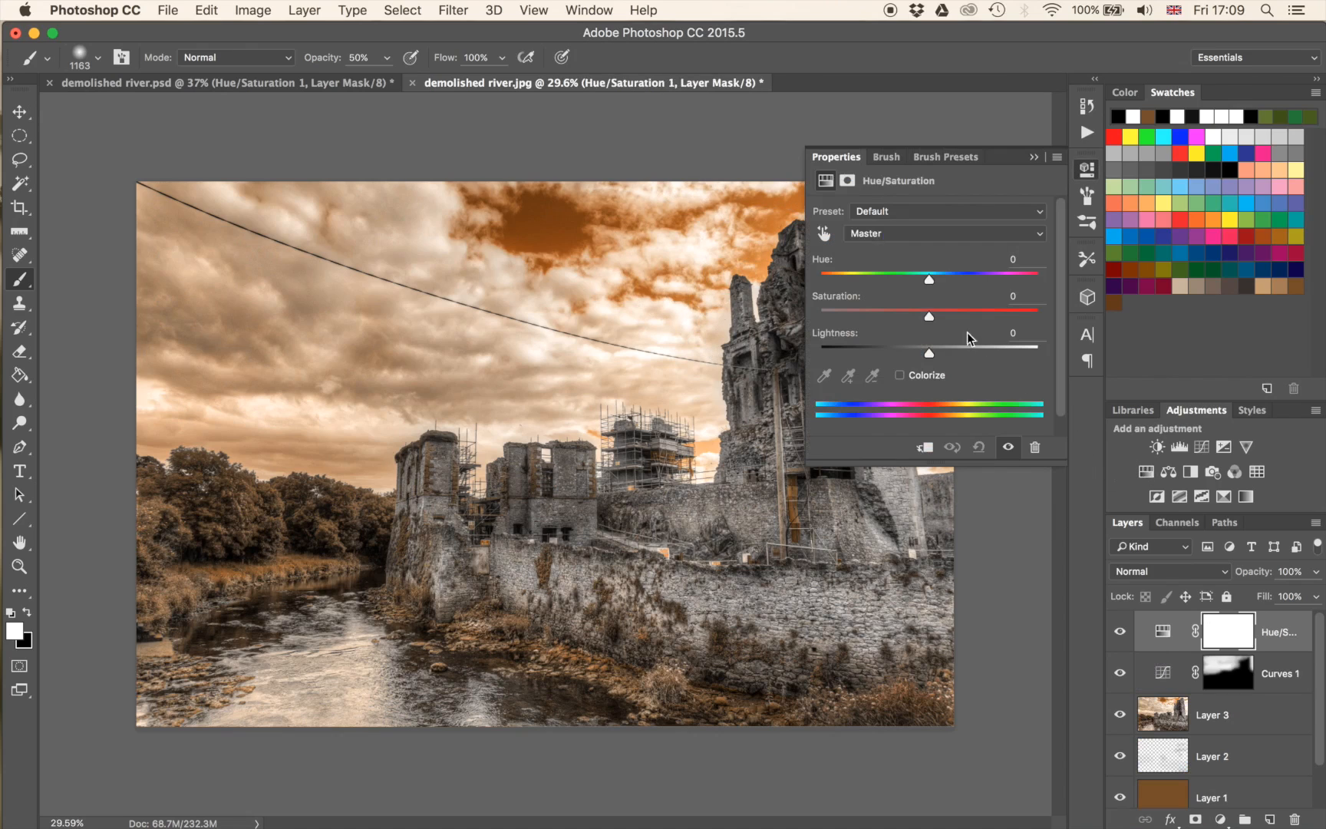
drag(929, 321, 900, 317)
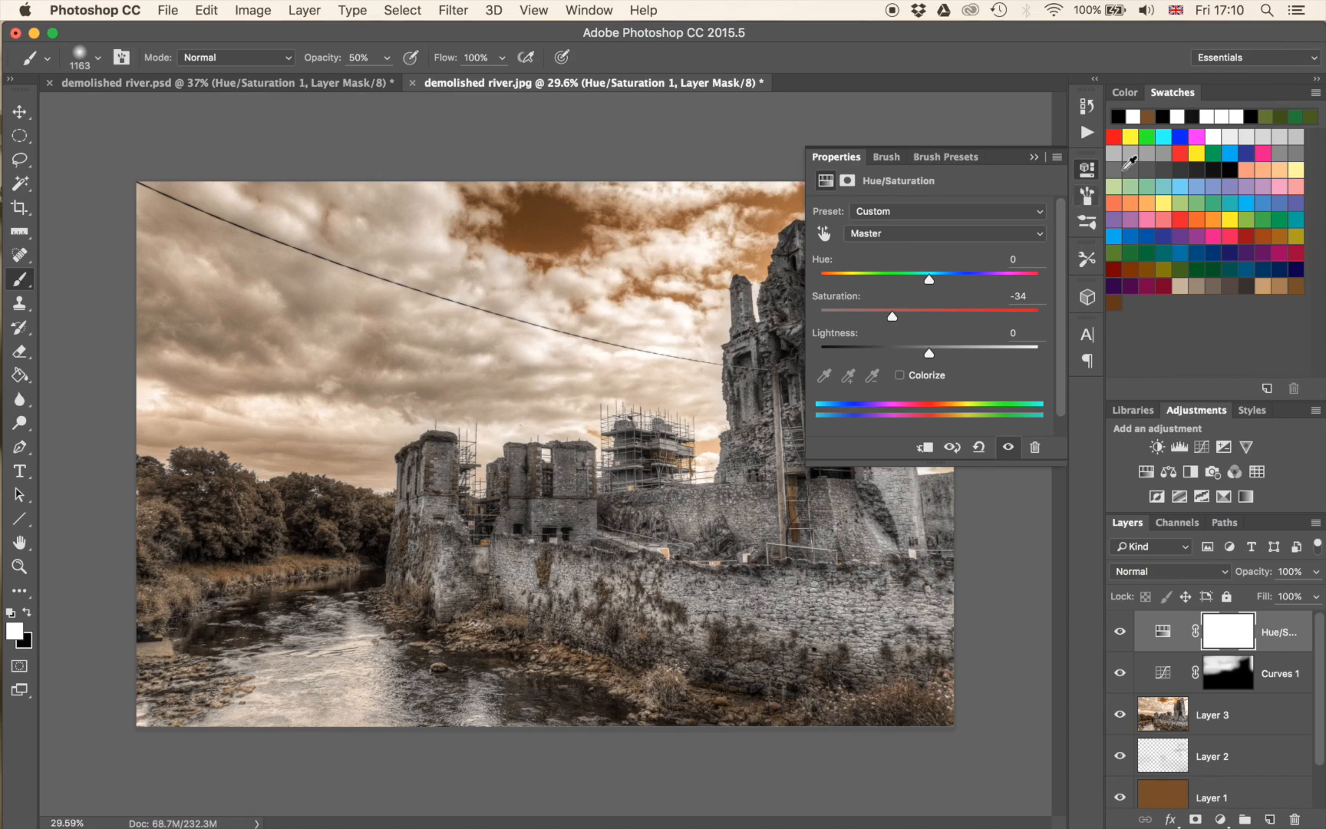
click(1036, 159)
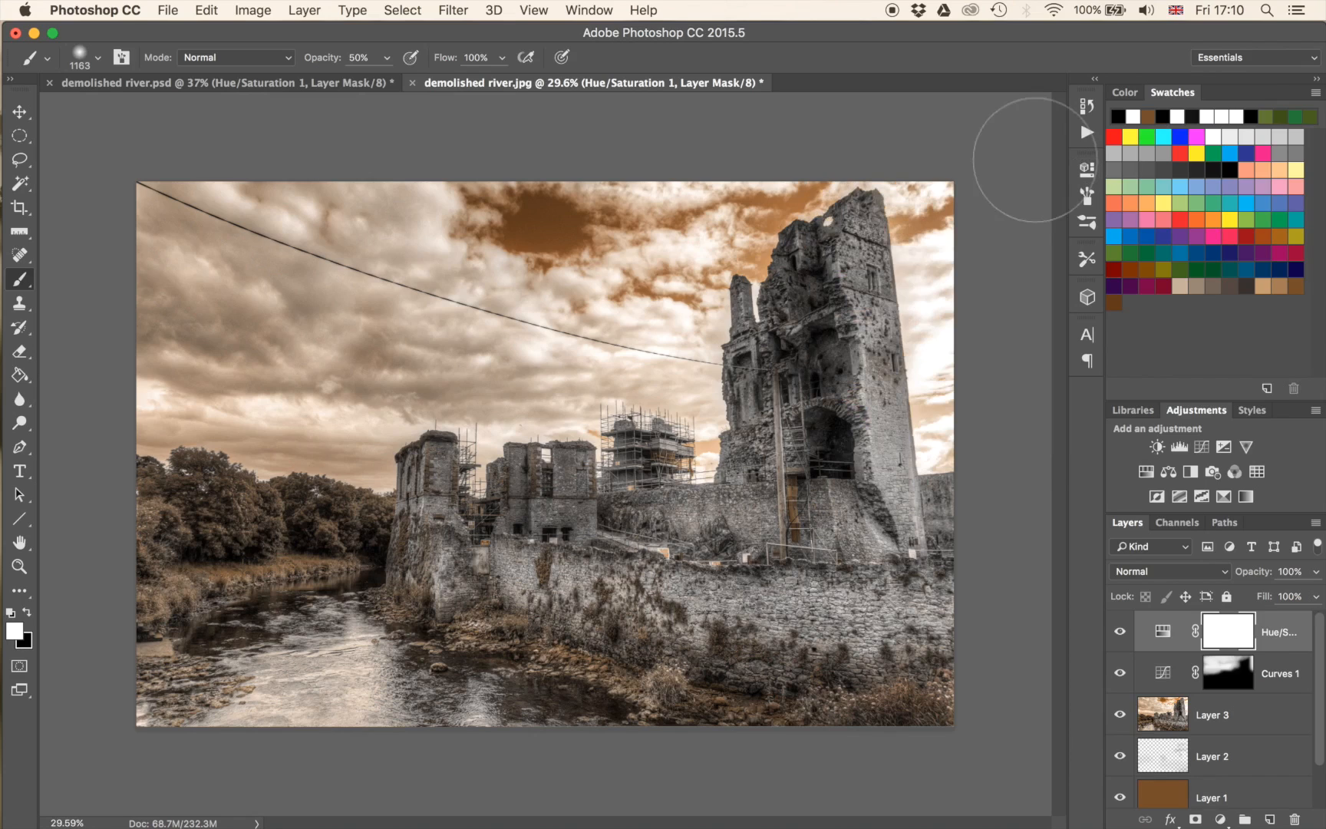
key(super+i)
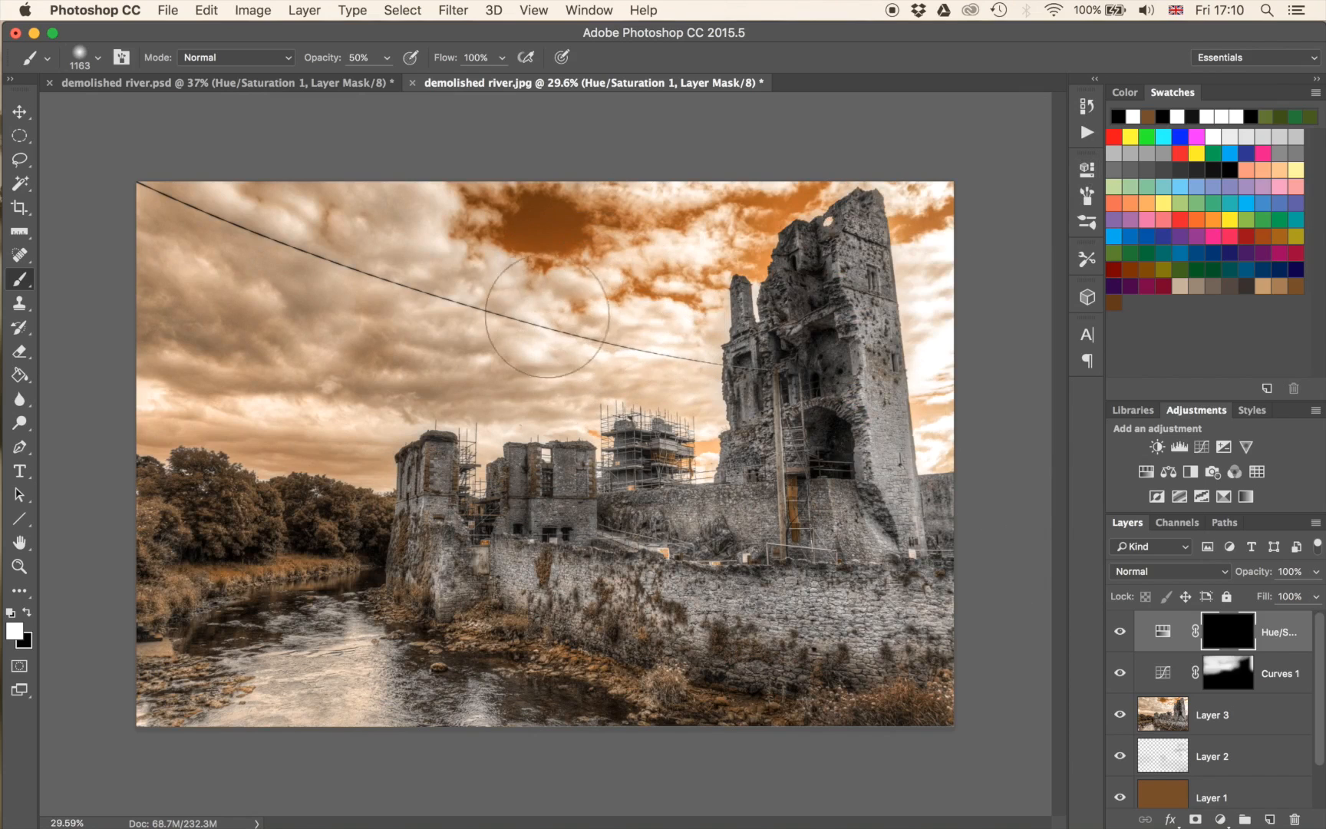
Paint white on the Hue/Saturation mask over the sky, lowering the brush opacity to 30% and varying its size.
drag(804, 227, 923, 201)
drag(1059, 226, 494, 231)
mouse_move(494, 231)
mouse_down()
mouse_move(589, 213)
mouse_move(904, 218)
mouse_move(816, 304)
mouse_move(898, 258)
mouse_up()
key(3)
mouse_move(192, 370)
mouse_down()
mouse_move(483, 364)
mouse_move(439, 364)
mouse_up()
mouse_move(349, 292)
mouse_down()
mouse_move(362, 326)
mouse_move(332, 368)
mouse_move(495, 368)
mouse_move(330, 327)
mouse_up()
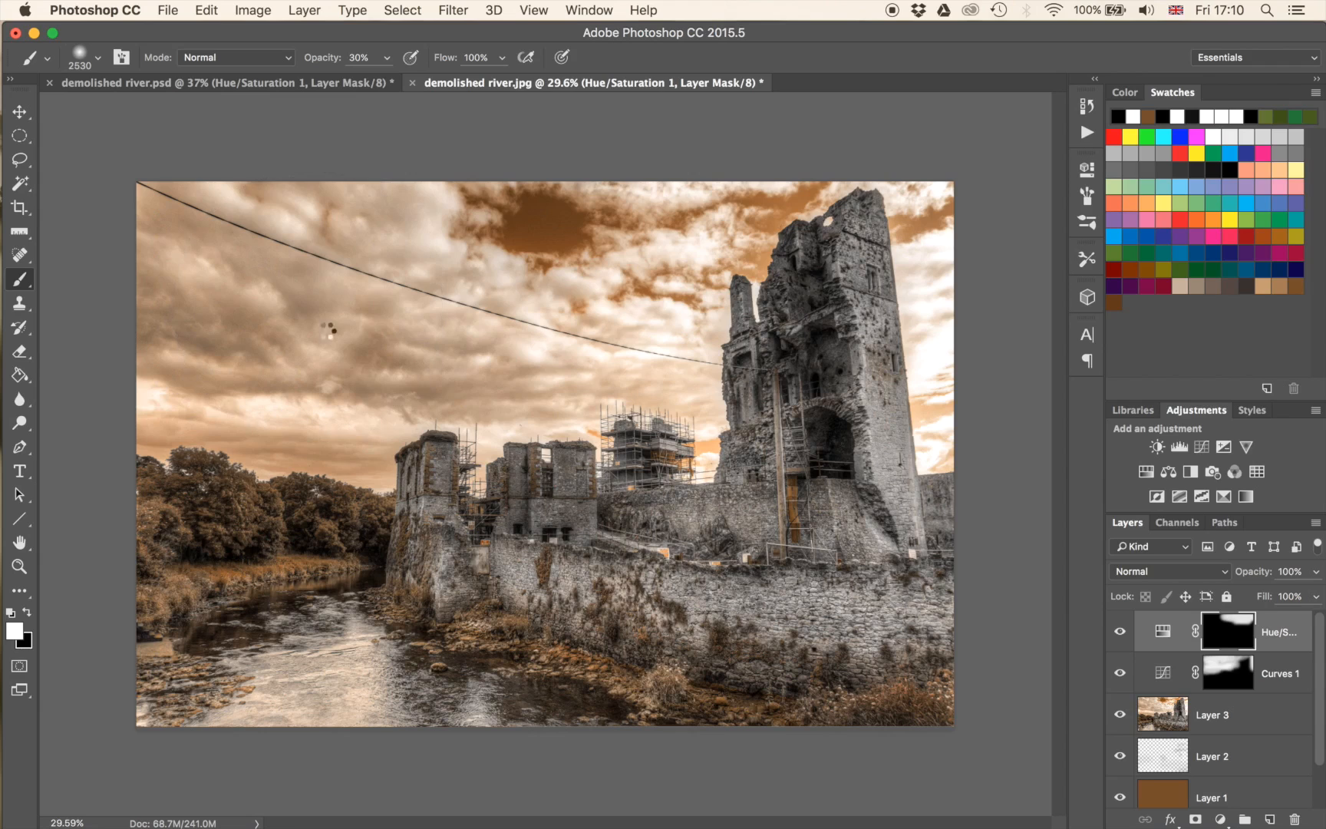
drag(356, 391, 545, 359)
ctrl+alt+drag(743, 418, 714, 418)
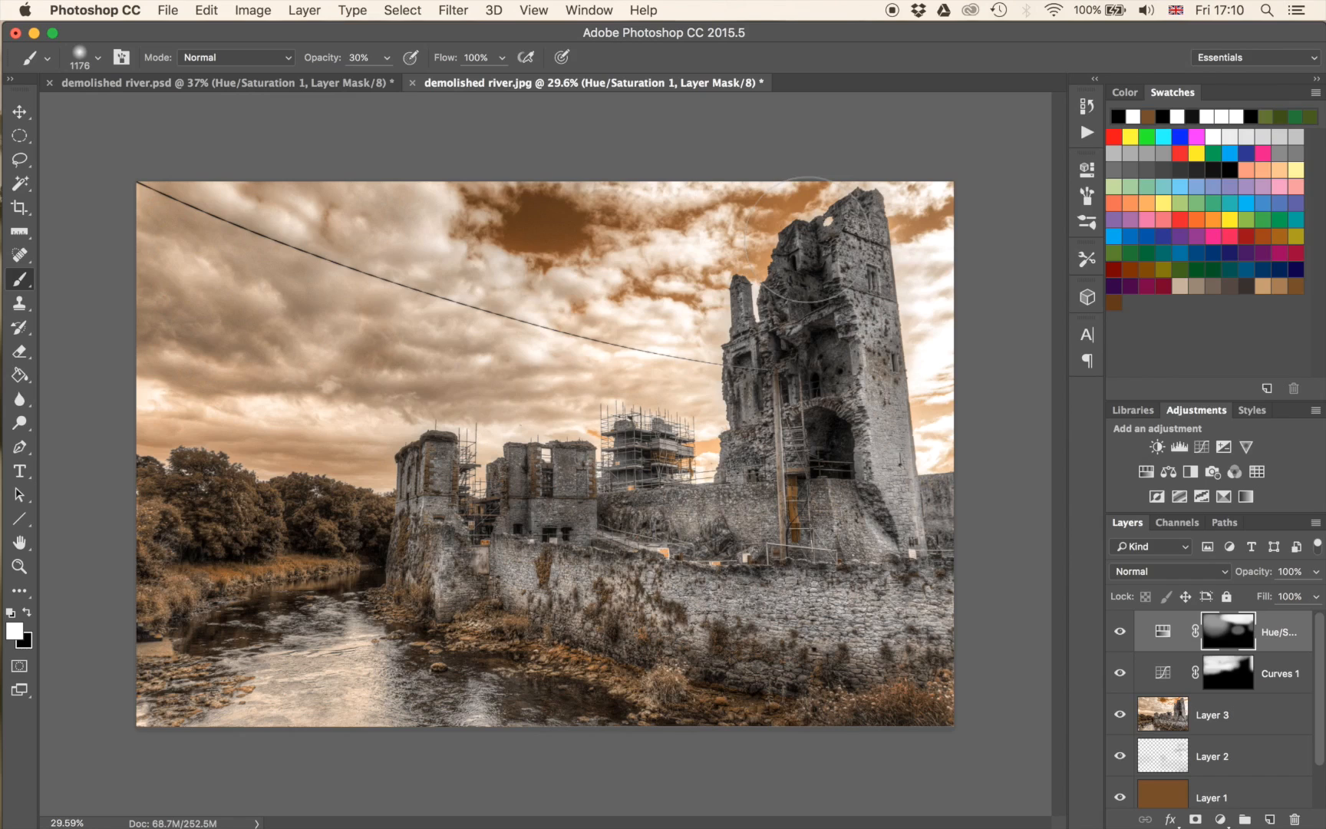
Stamp all visible layers into a new top layer and open it in Color Efex Pro 4.
key(x)
key(super+alt+shift+e)
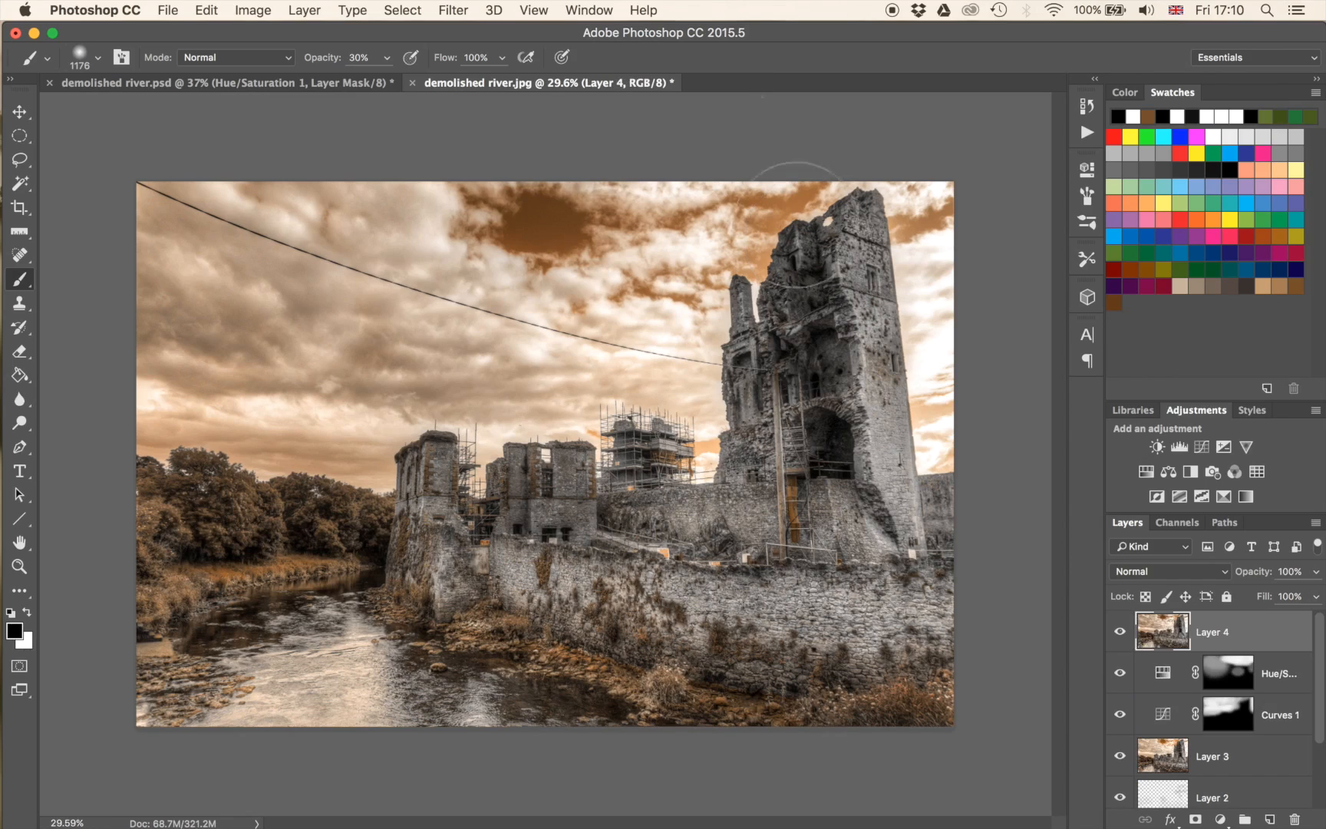
click(445, 6)
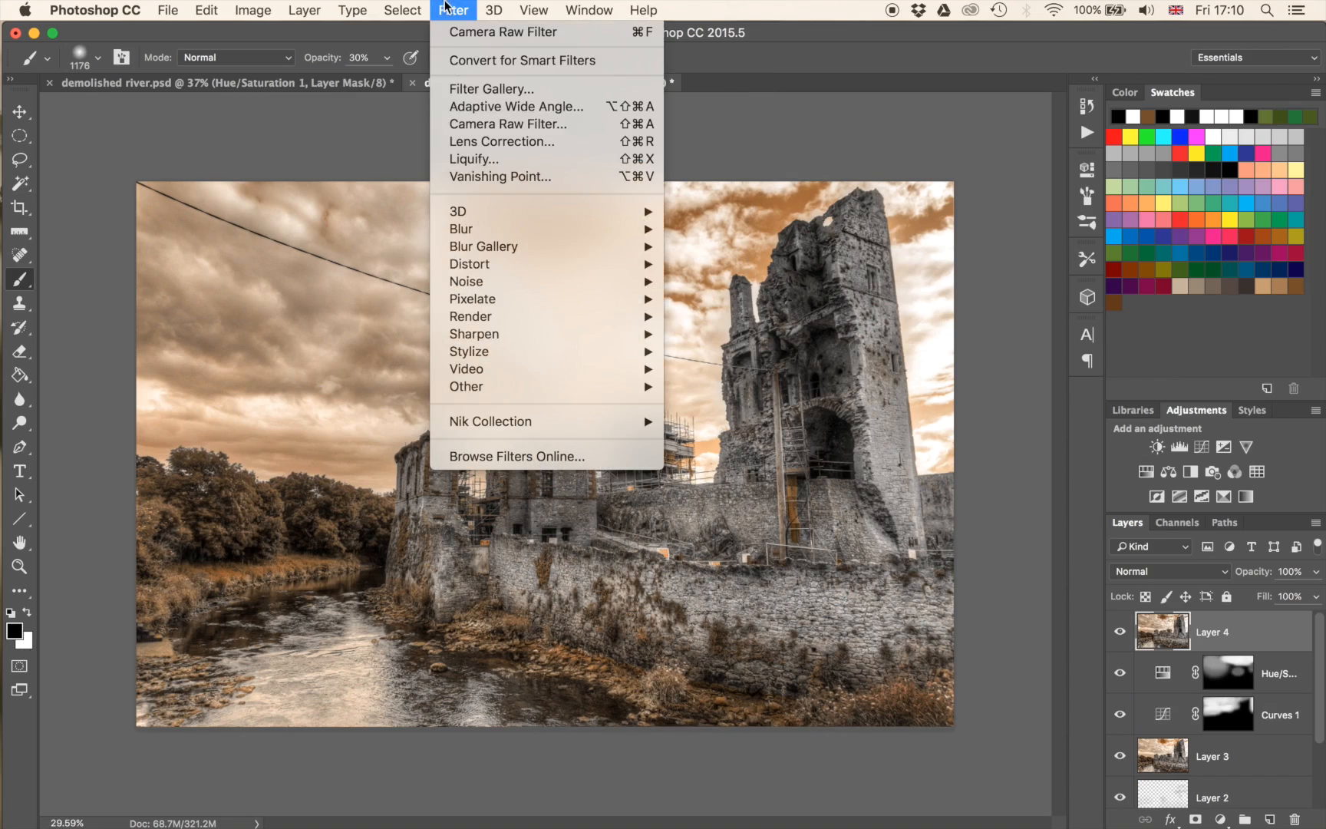
mouse_move(468, 421)
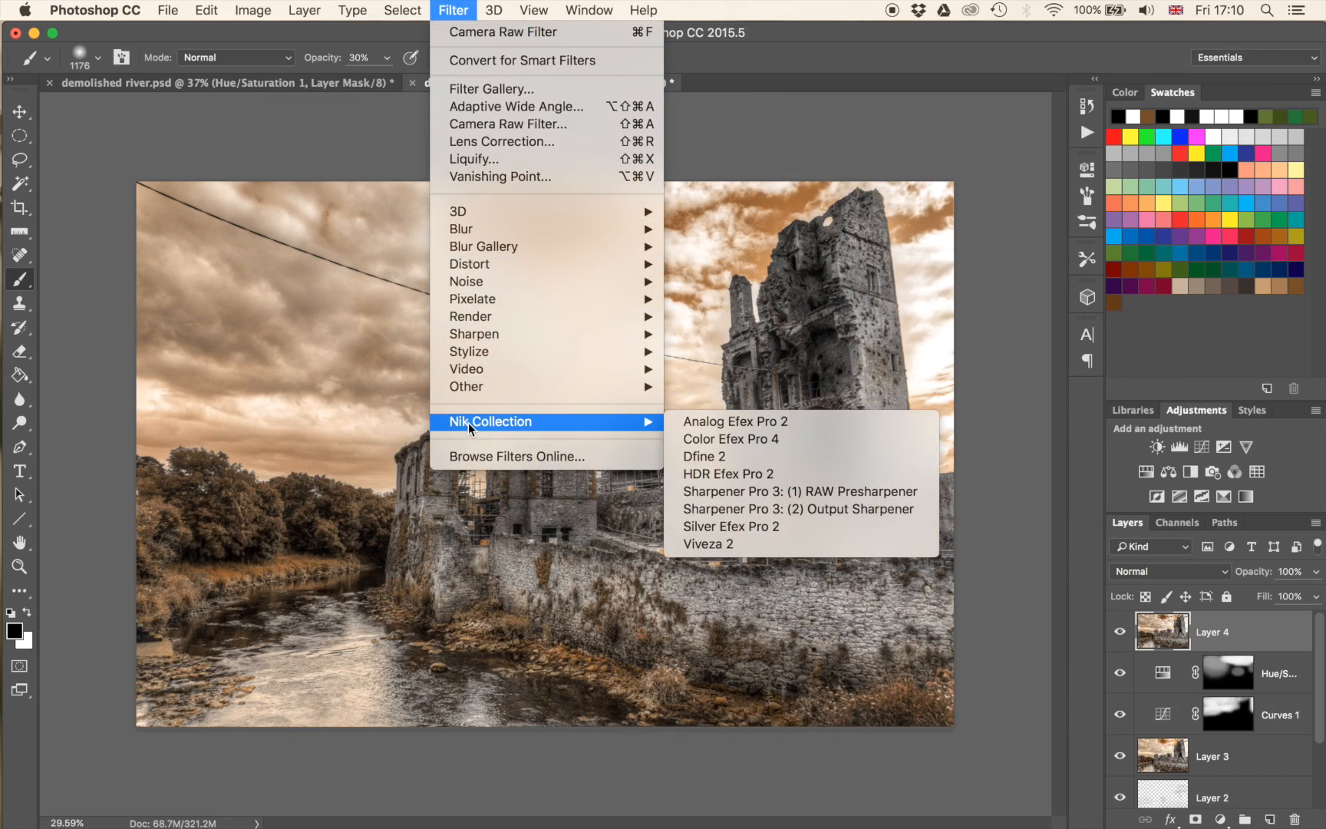
click(750, 438)
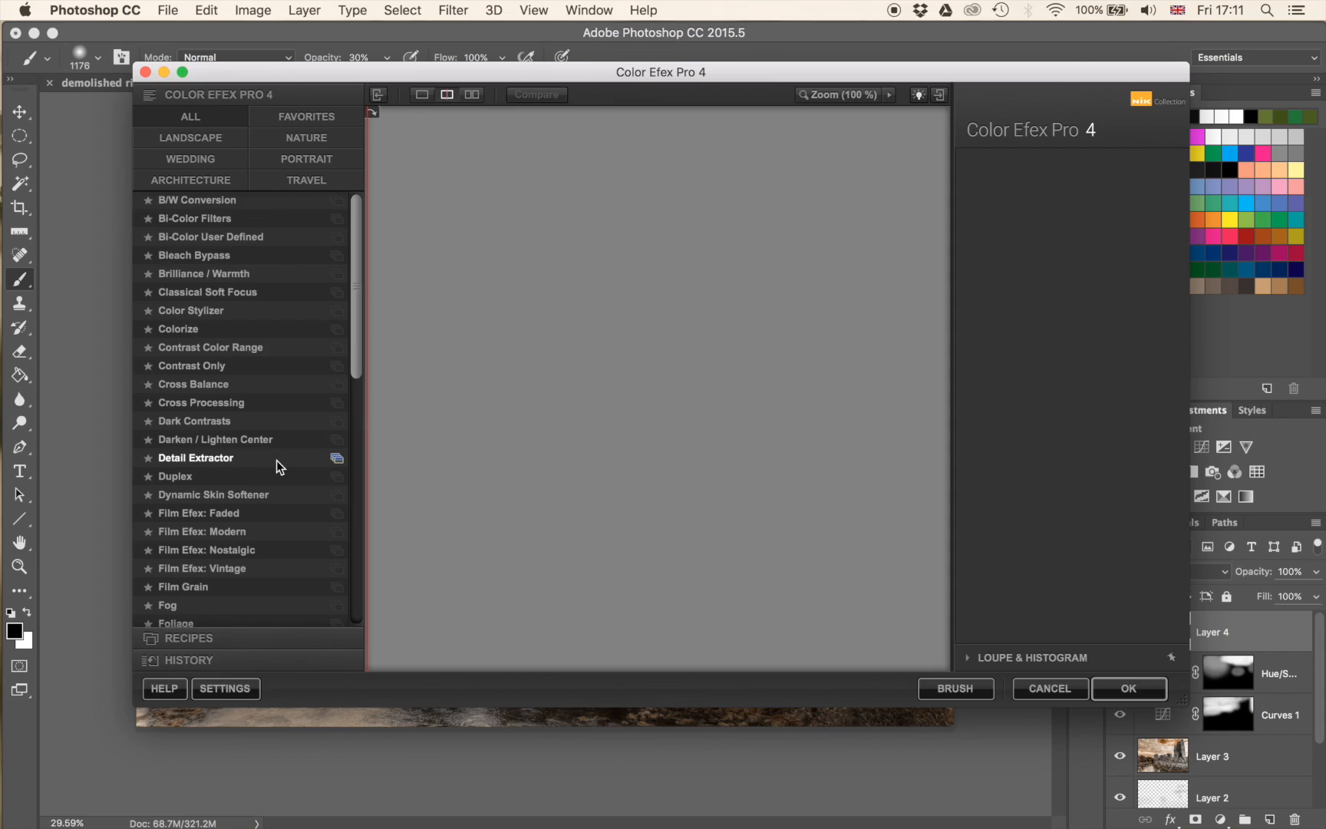
Sweep the split preview across the photo to compare the Tonal Contrast filter, and apply it with the Standard contrast type.
click(276, 460)
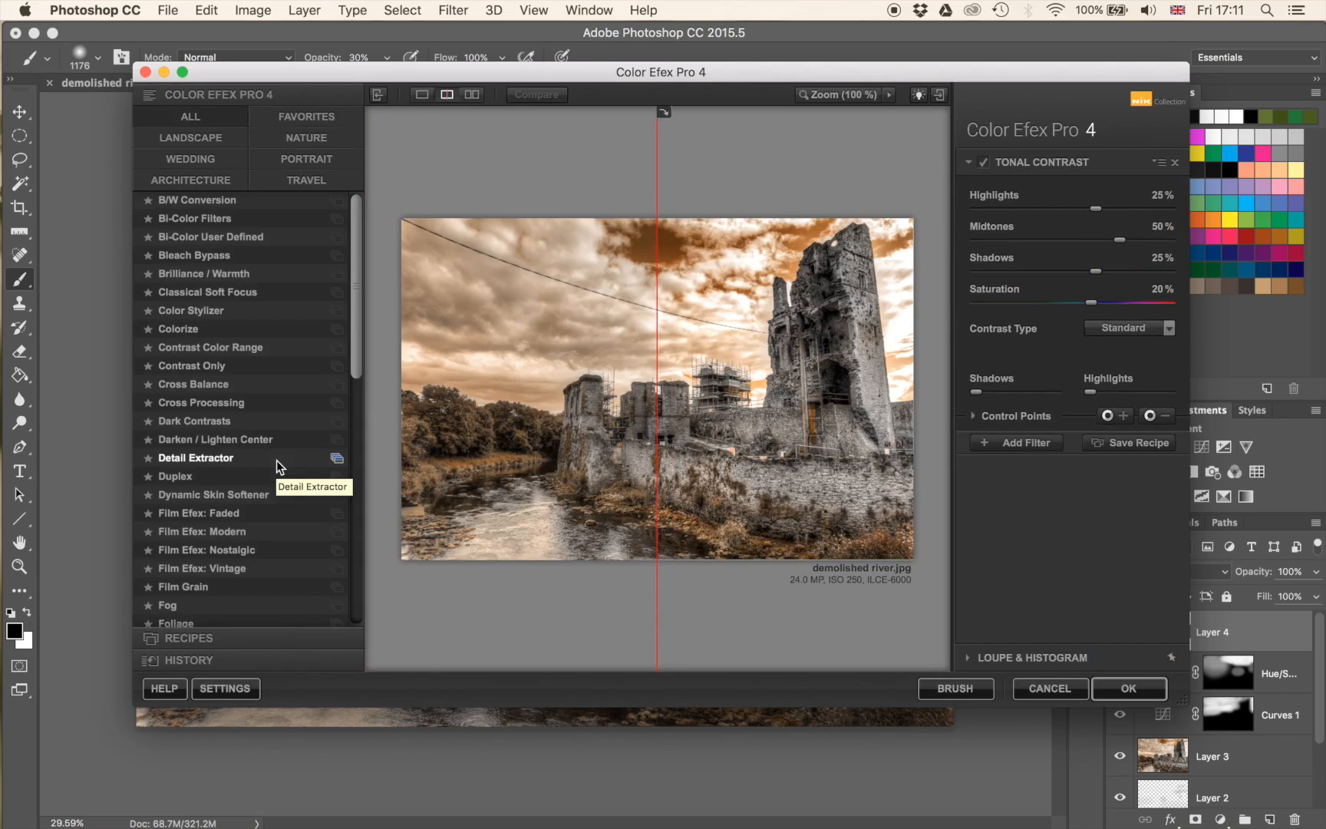
scroll(276, 460, down, 15)
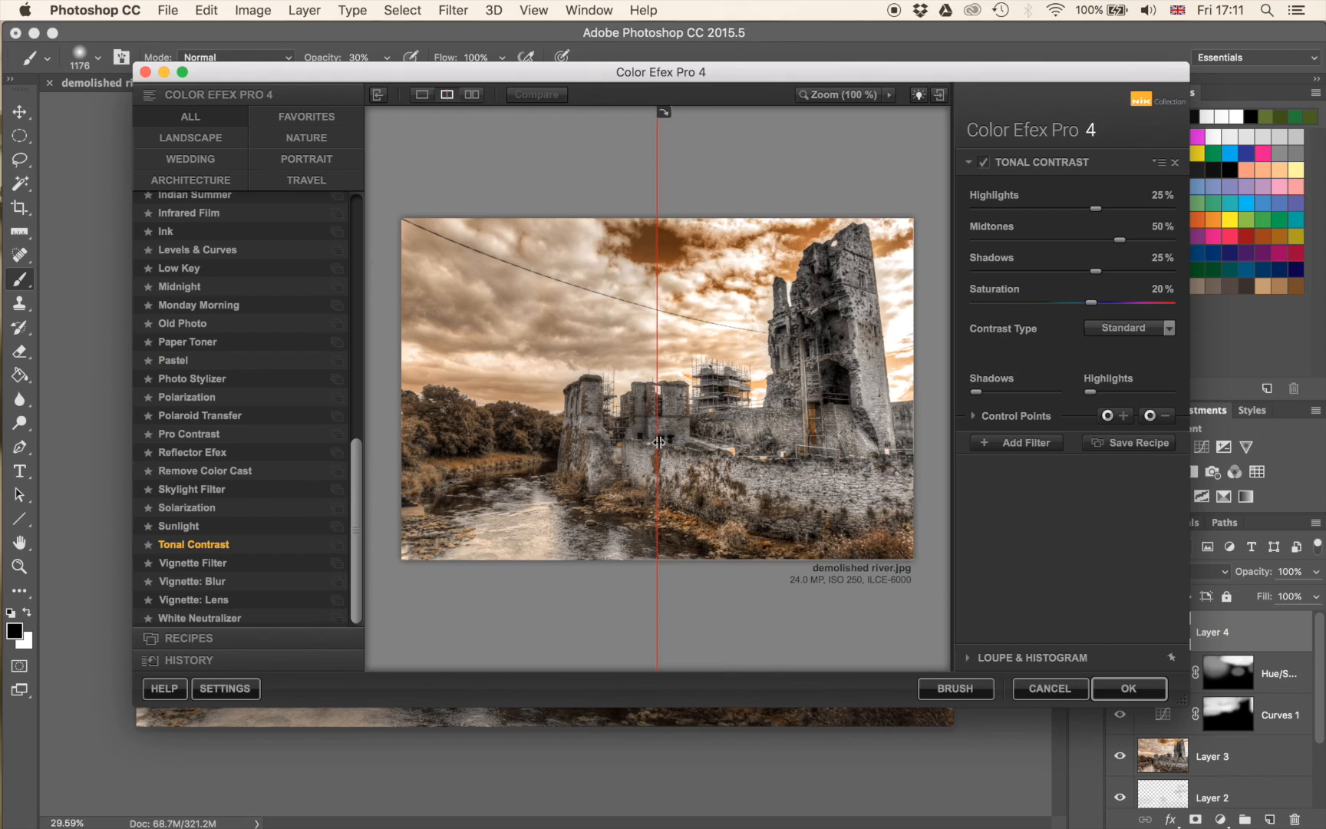
drag(658, 443, 402, 459)
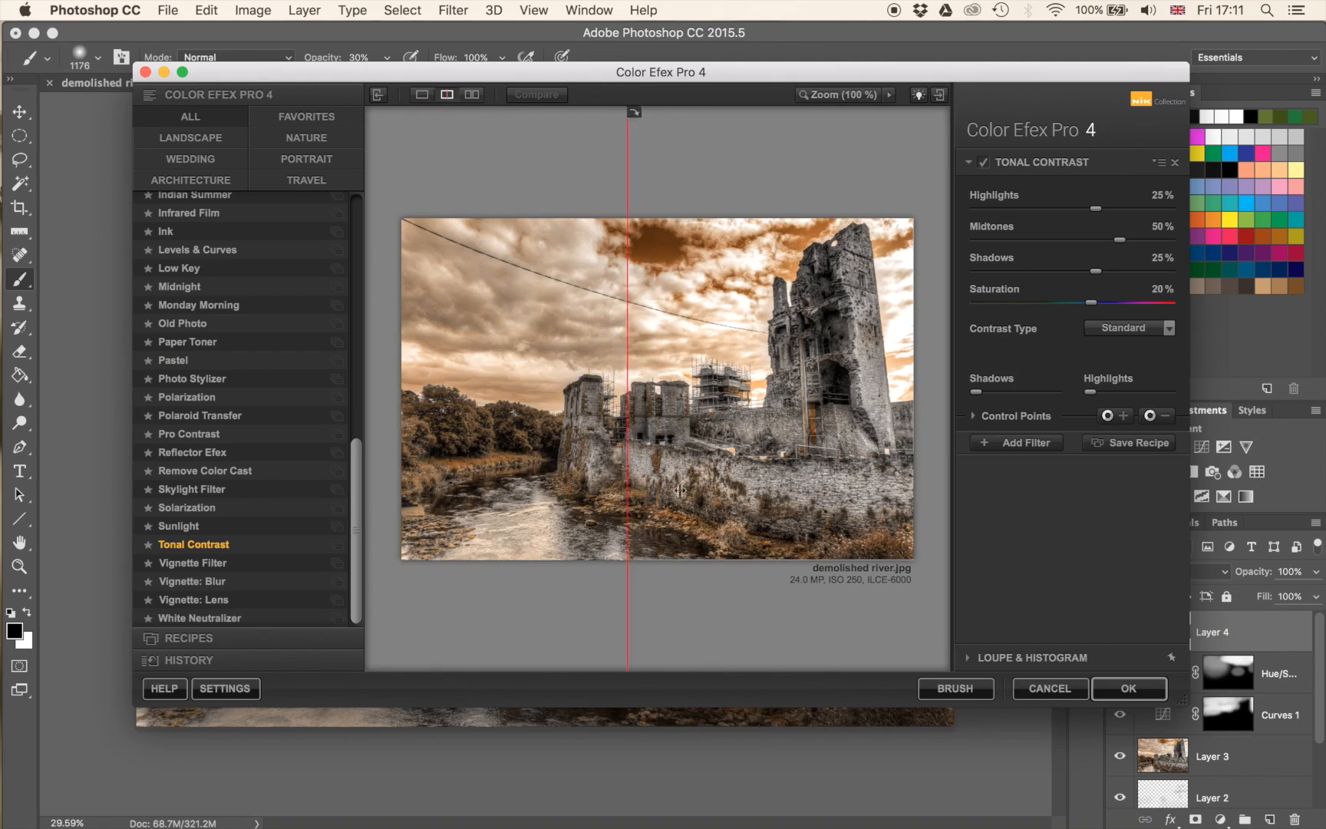
drag(417, 484, 948, 497)
click(1120, 686)
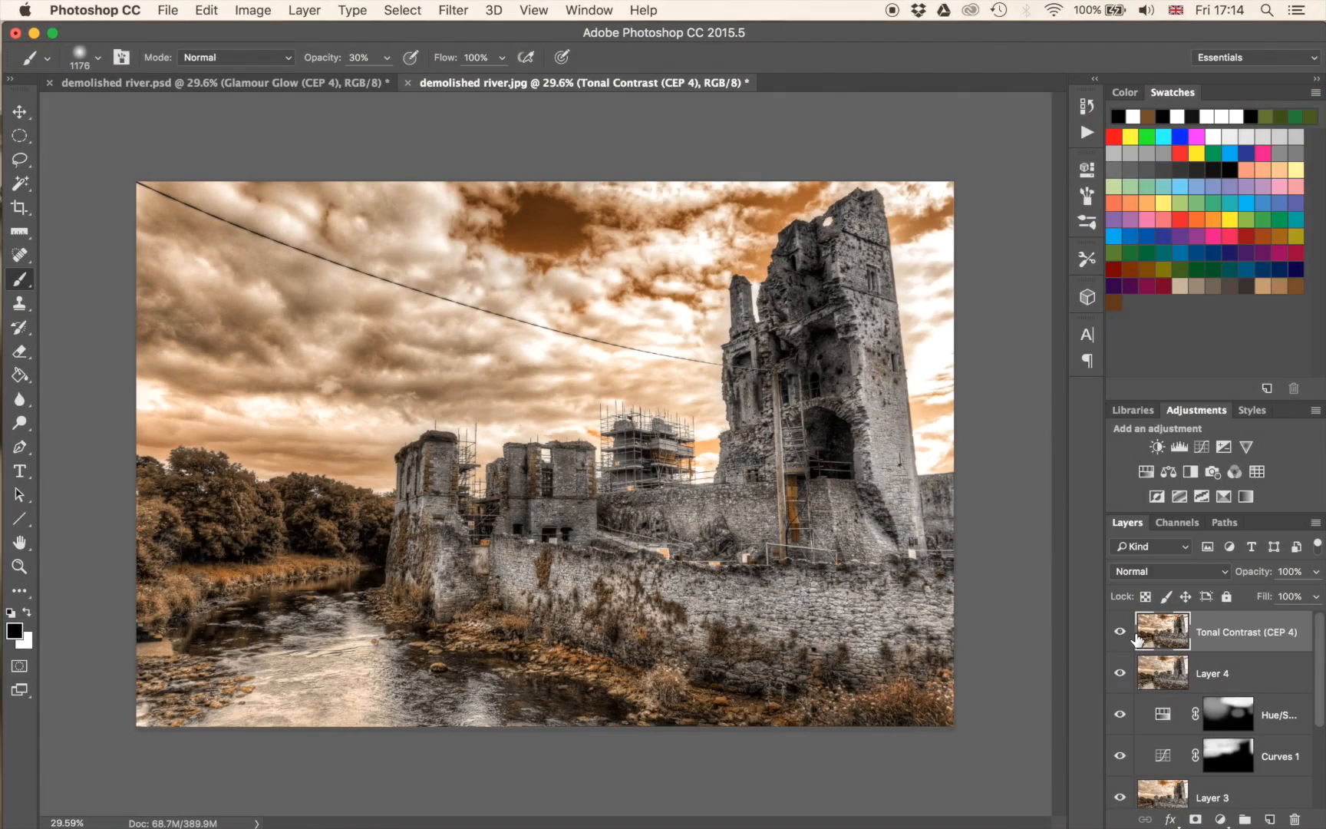
Add a layer mask to the Tonal Contrast layer and invert it to black.
click(1195, 818)
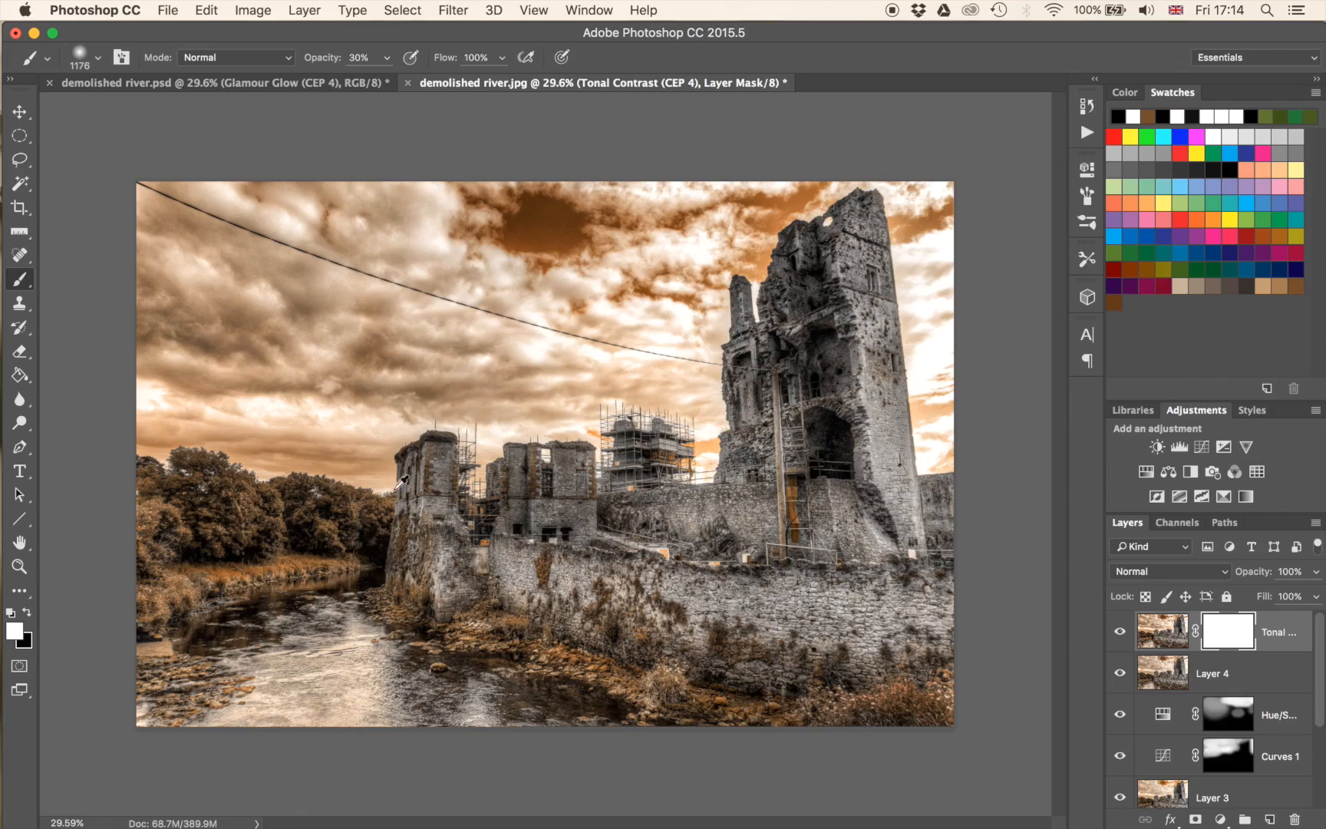
scroll(272, 464, up, 5)
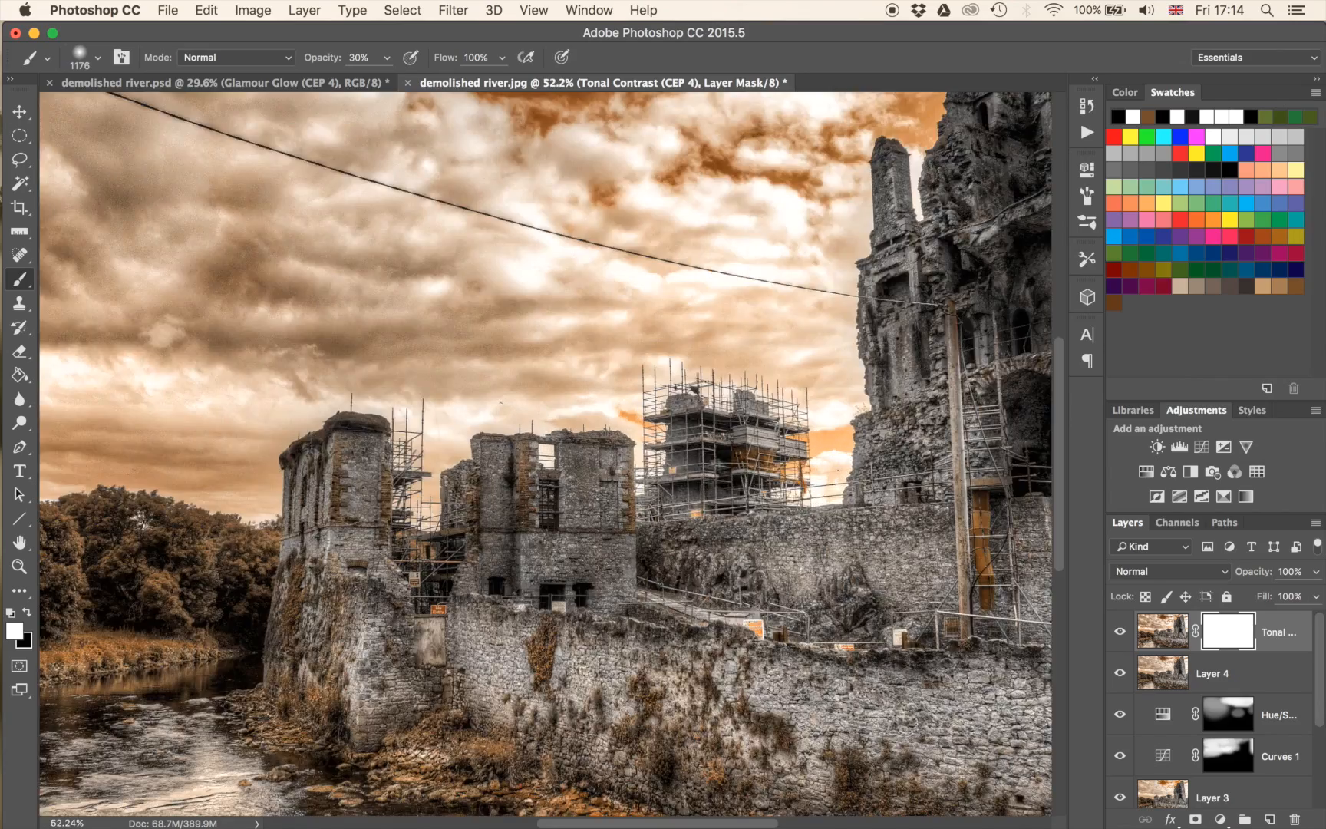
scroll(446, 479, up, 3)
drag(441, 480, 821, 656)
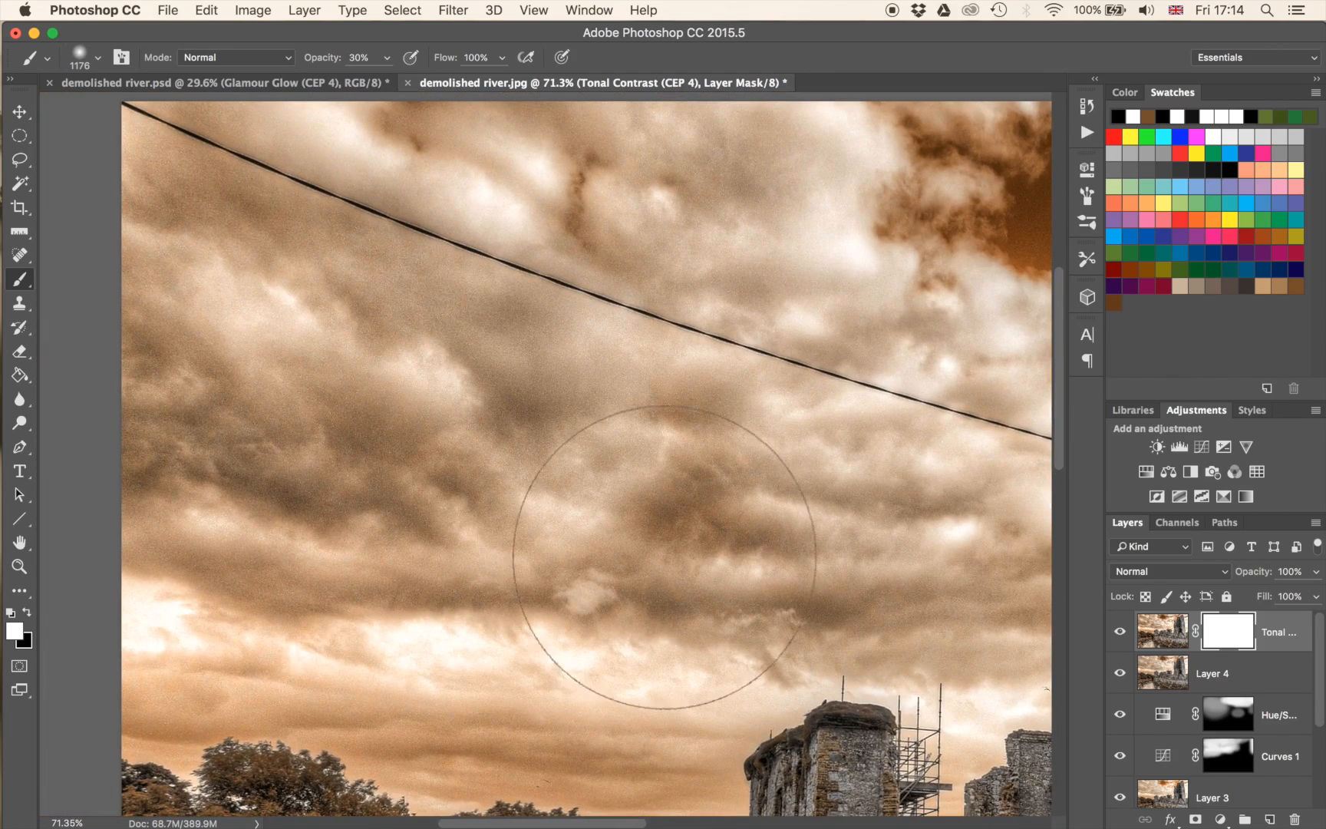
key(super+i)
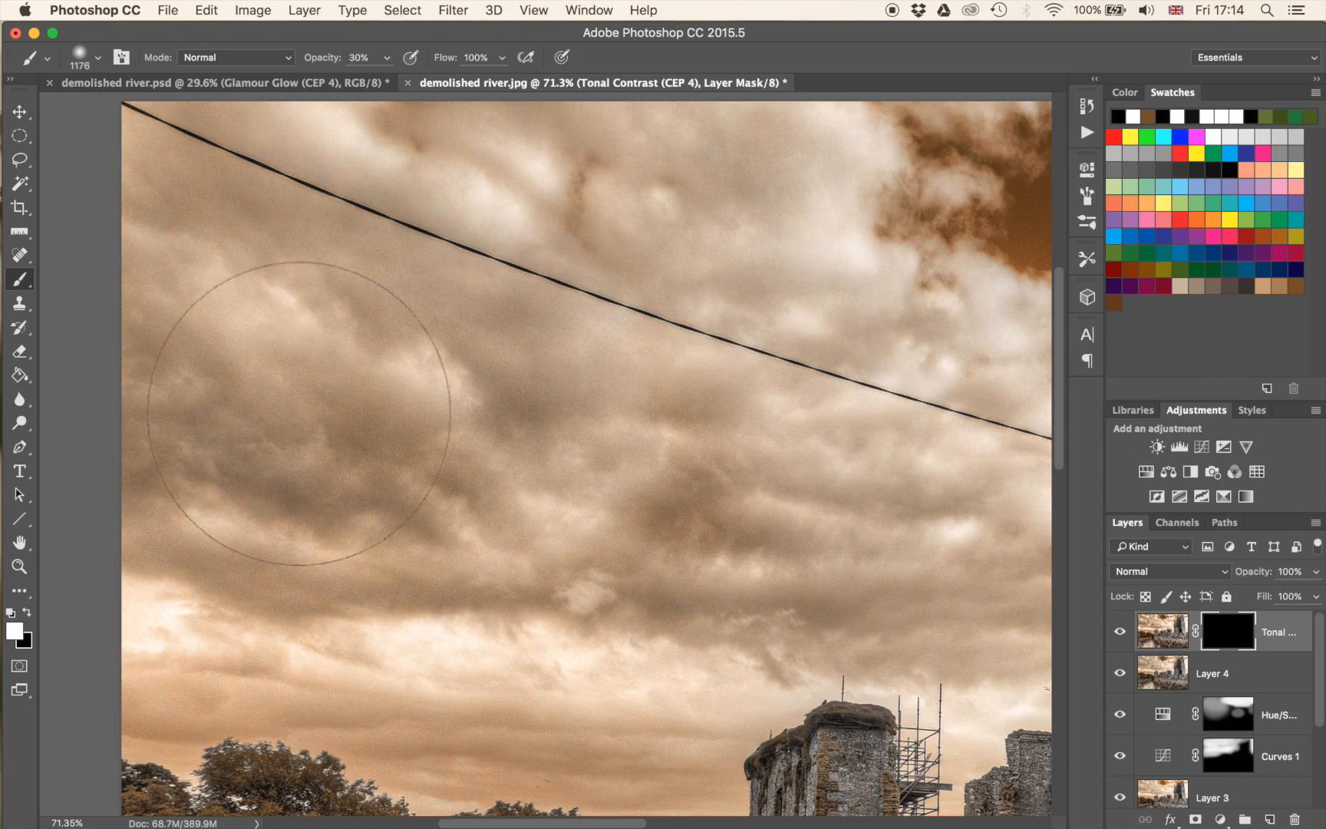
Paint white at 30% opacity over the clouds above the trees on the Tonal Contrast mask and compare the effect.
mouse_move(420, 342)
mouse_down()
mouse_move(311, 237)
mouse_move(859, 489)
mouse_move(296, 267)
mouse_move(854, 305)
mouse_up()
mouse_move(541, 580)
mouse_down()
mouse_move(554, 240)
mouse_move(592, 151)
mouse_up()
drag(647, 242, 698, 121)
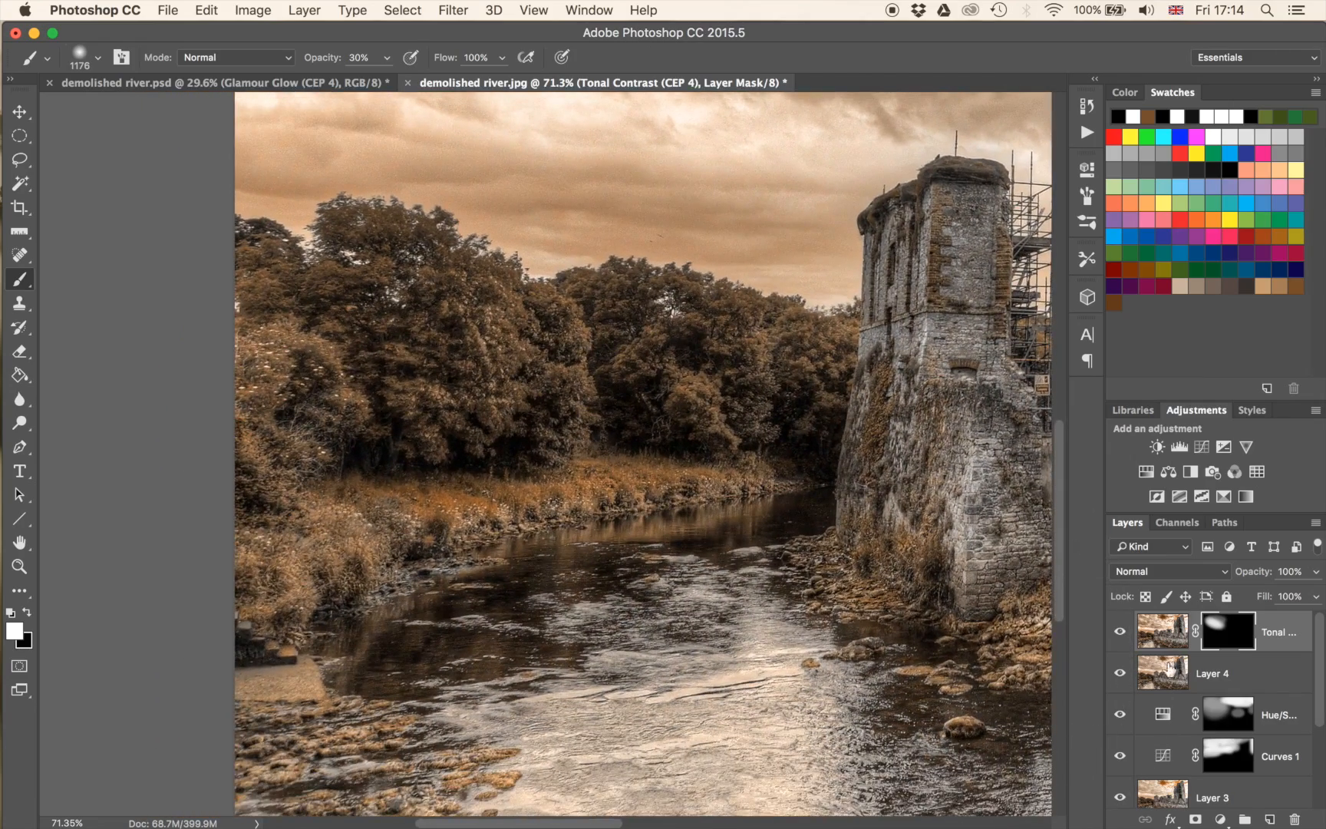
shift+click(1228, 637)
shift+click(1230, 641)
shift+click(1227, 642)
shift+click(1228, 641)
shift+click(1229, 643)
shift+click(1230, 645)
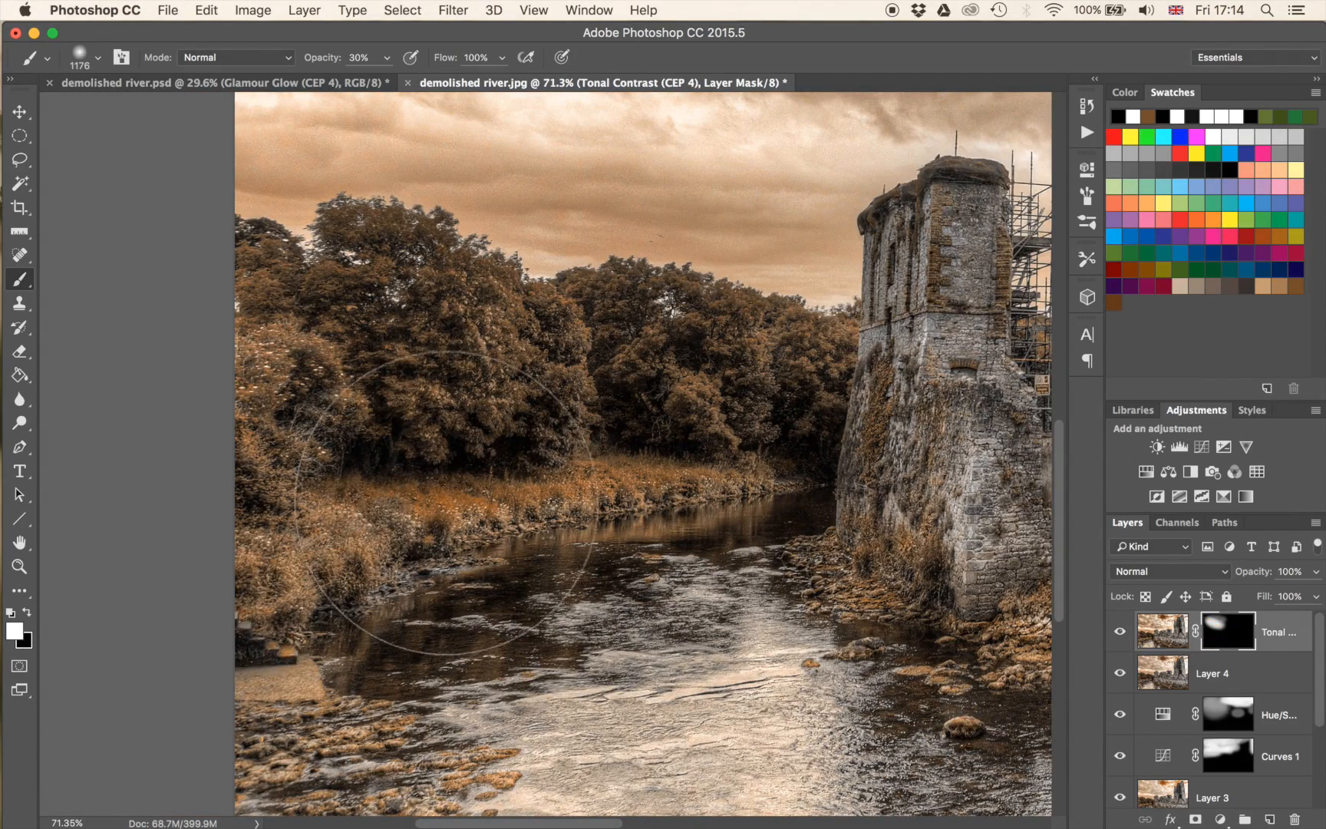
Set the brush to 358 px at 50% opacity, paint white along the grassy riverbank on the Tonal Contrast mask, and compare the result.
ctrl+alt+drag(618, 563, 348, 558)
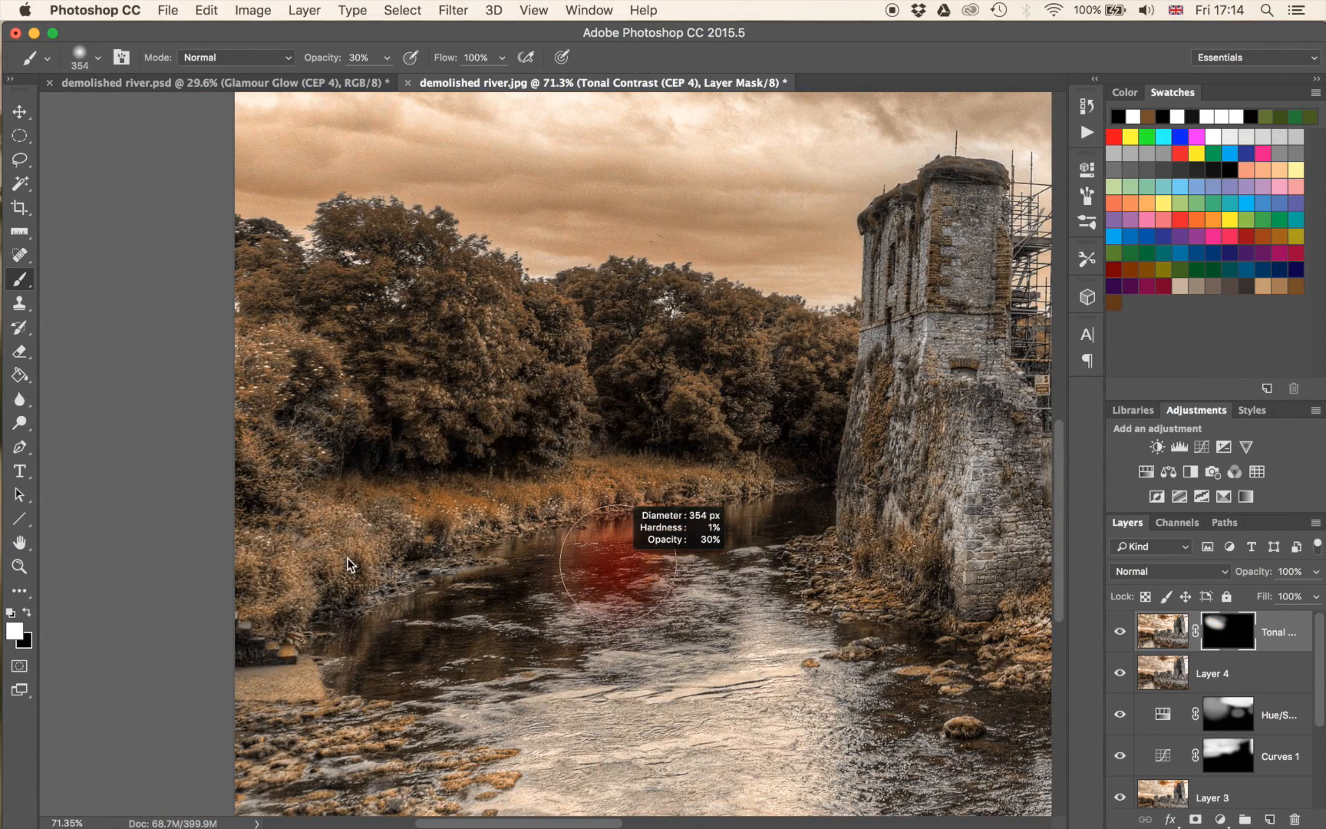
key(5)
mouse_move(508, 491)
mouse_down()
mouse_move(460, 491)
mouse_move(700, 473)
mouse_move(638, 493)
mouse_up()
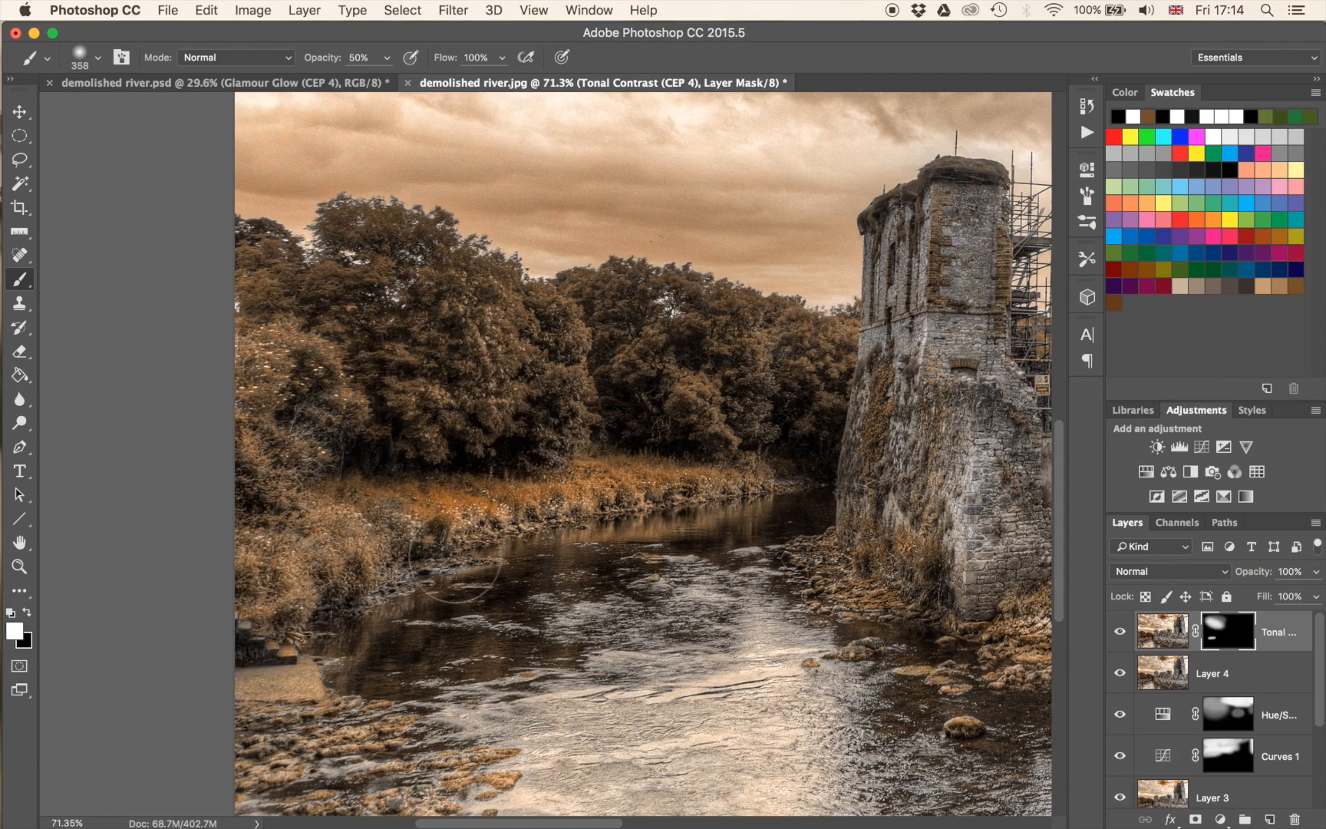
shift+click(1226, 633)
shift+click(1228, 641)
shift+click(1229, 638)
shift+click(1230, 638)
shift+click(1230, 638)
shift+click(1226, 637)
Compare the Tonal Contrast effect around the castle walls and inspect the tall tower up close.
drag(912, 628, 307, 666)
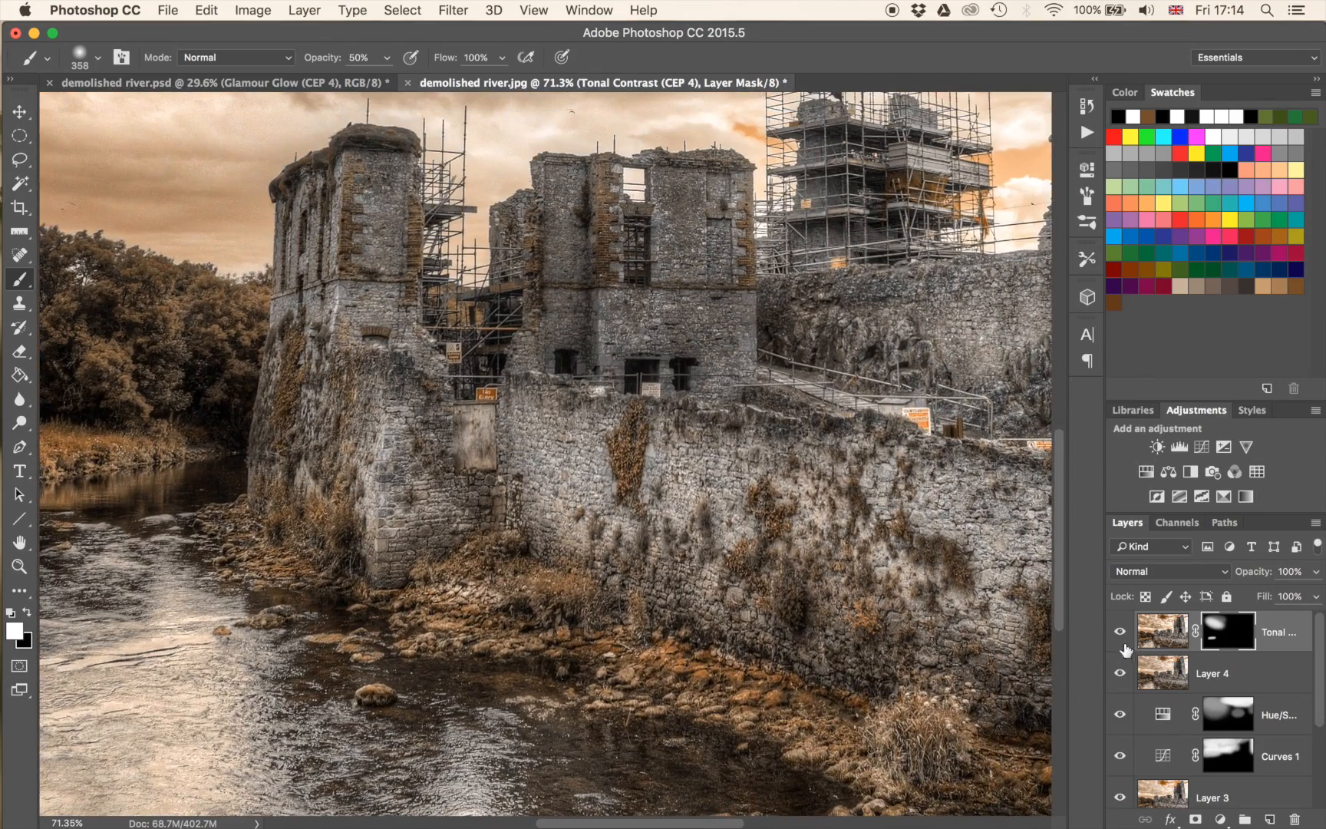
shift+click(1230, 640)
shift+click(1228, 640)
shift+click(1227, 641)
shift+click(1226, 640)
drag(963, 349, 963, 705)
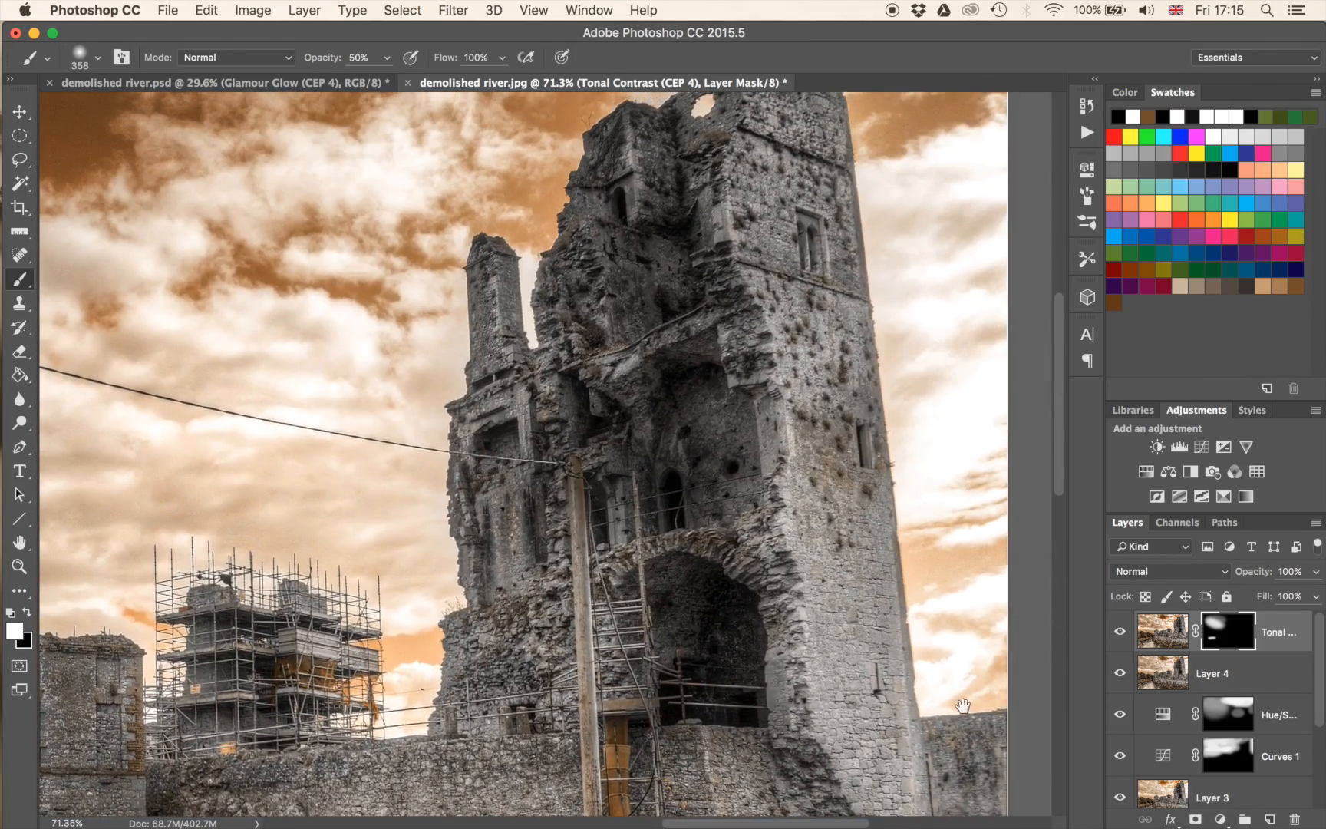
Compare the Tonal Contrast mask on and off, and paint white at 100% opacity over the tall tower's dark ruined face on that mask.
shift+click(1230, 640)
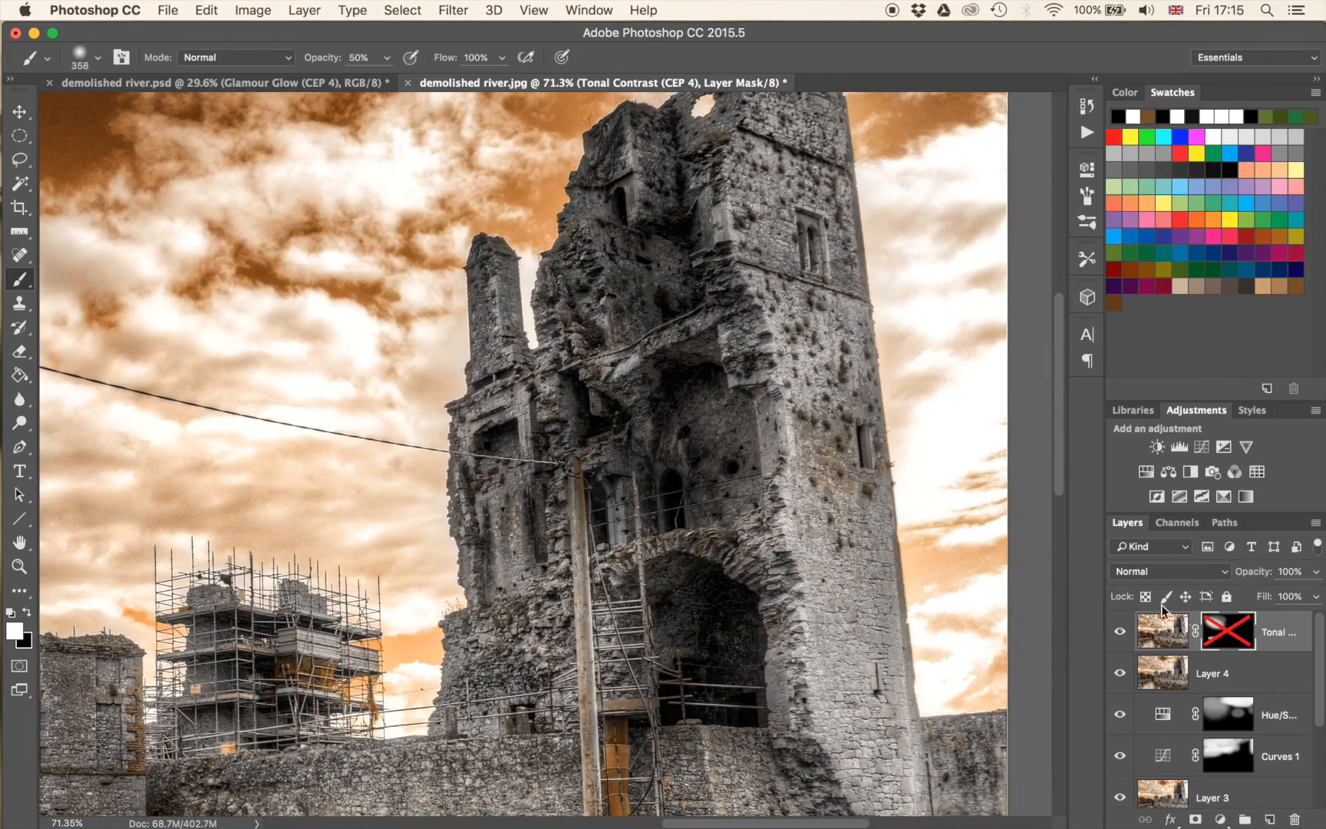
shift+click(1228, 633)
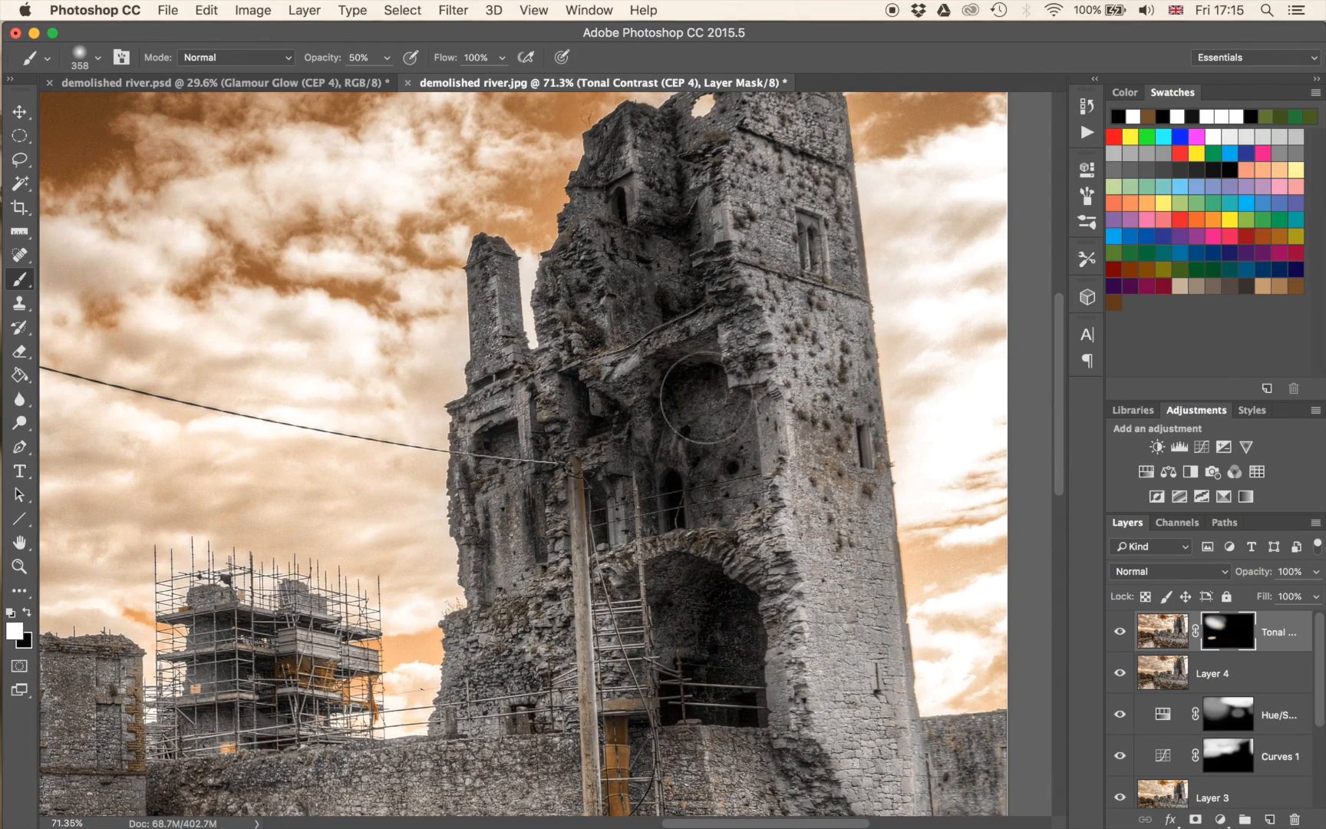
key(0)
drag(692, 461, 710, 420)
mouse_move(675, 299)
mouse_down()
mouse_move(680, 417)
mouse_move(728, 686)
mouse_up()
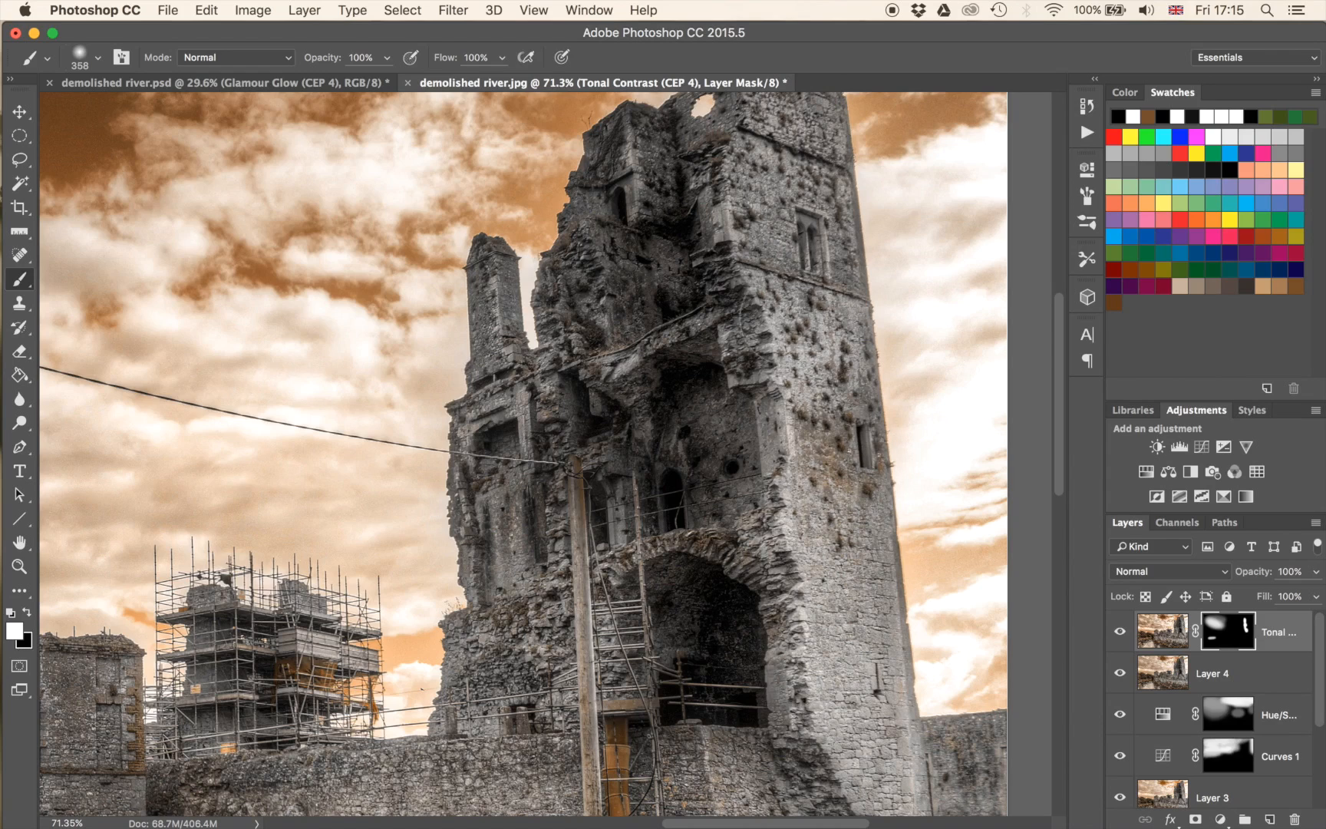
drag(654, 292, 578, 452)
mouse_move(545, 394)
mouse_down()
mouse_move(476, 611)
mouse_move(542, 634)
mouse_move(459, 554)
mouse_move(584, 590)
mouse_up()
drag(647, 530, 713, 112)
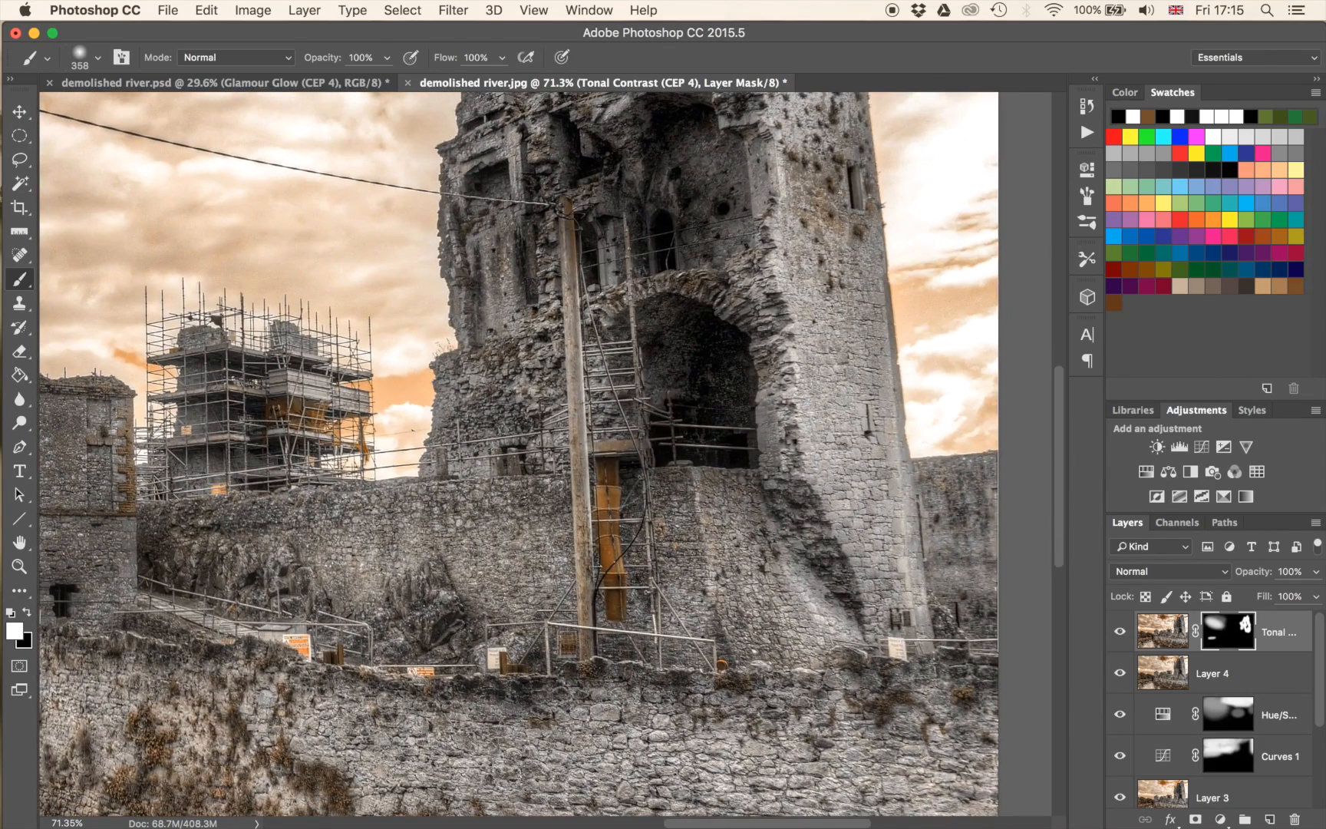
scroll(552, 468, down, 10)
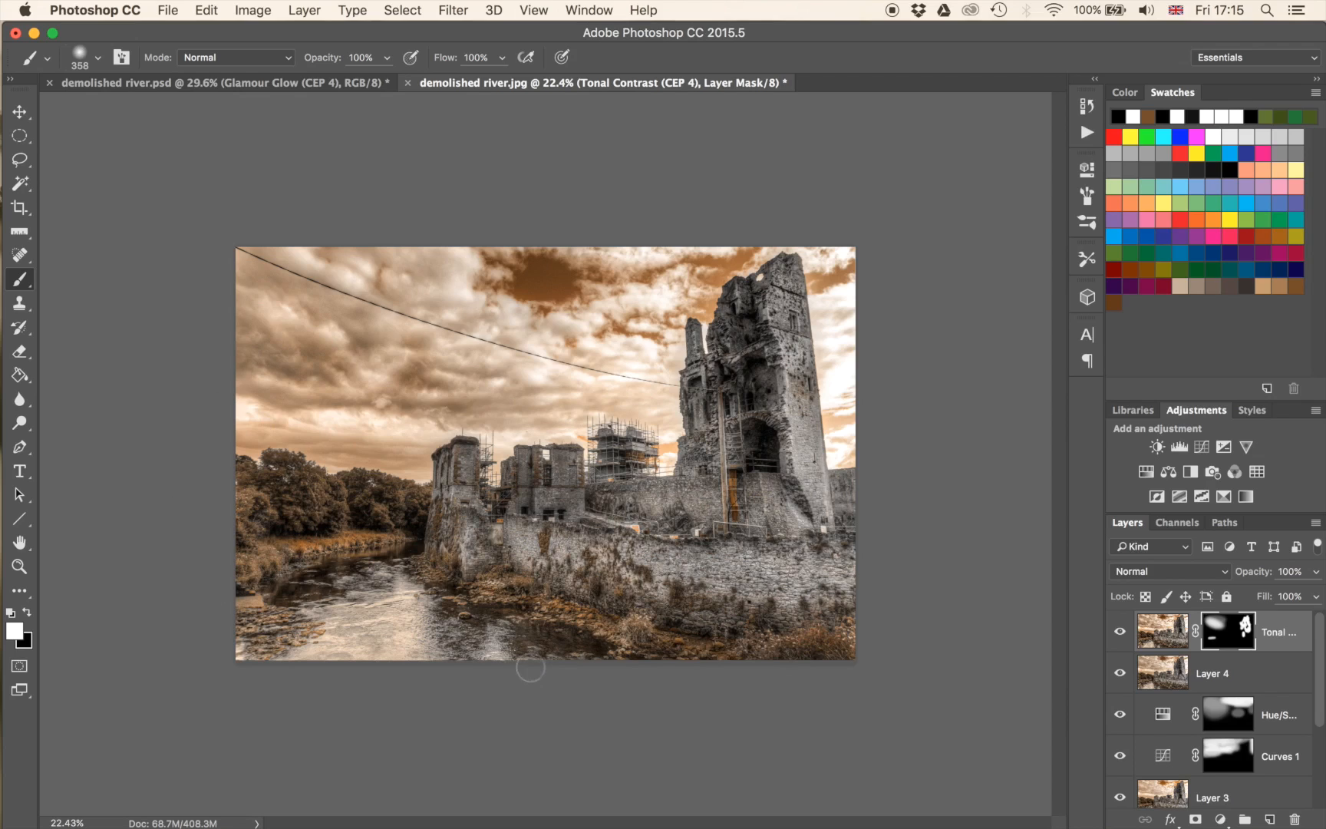
Add a Curves adjustment layer, pull the midtones down to darken the image, and invert its mask to black.
click(1201, 446)
drag(921, 366, 948, 370)
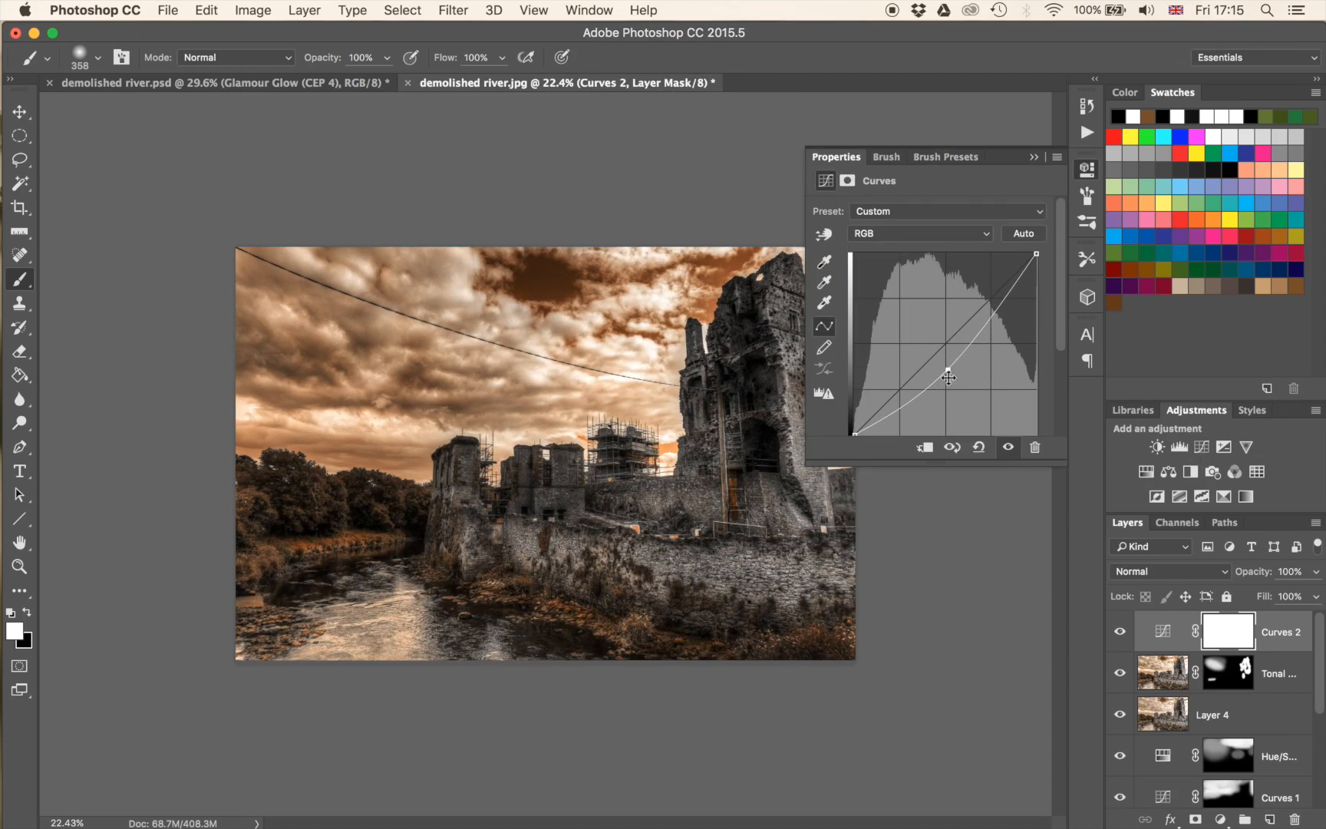
drag(948, 370, 945, 367)
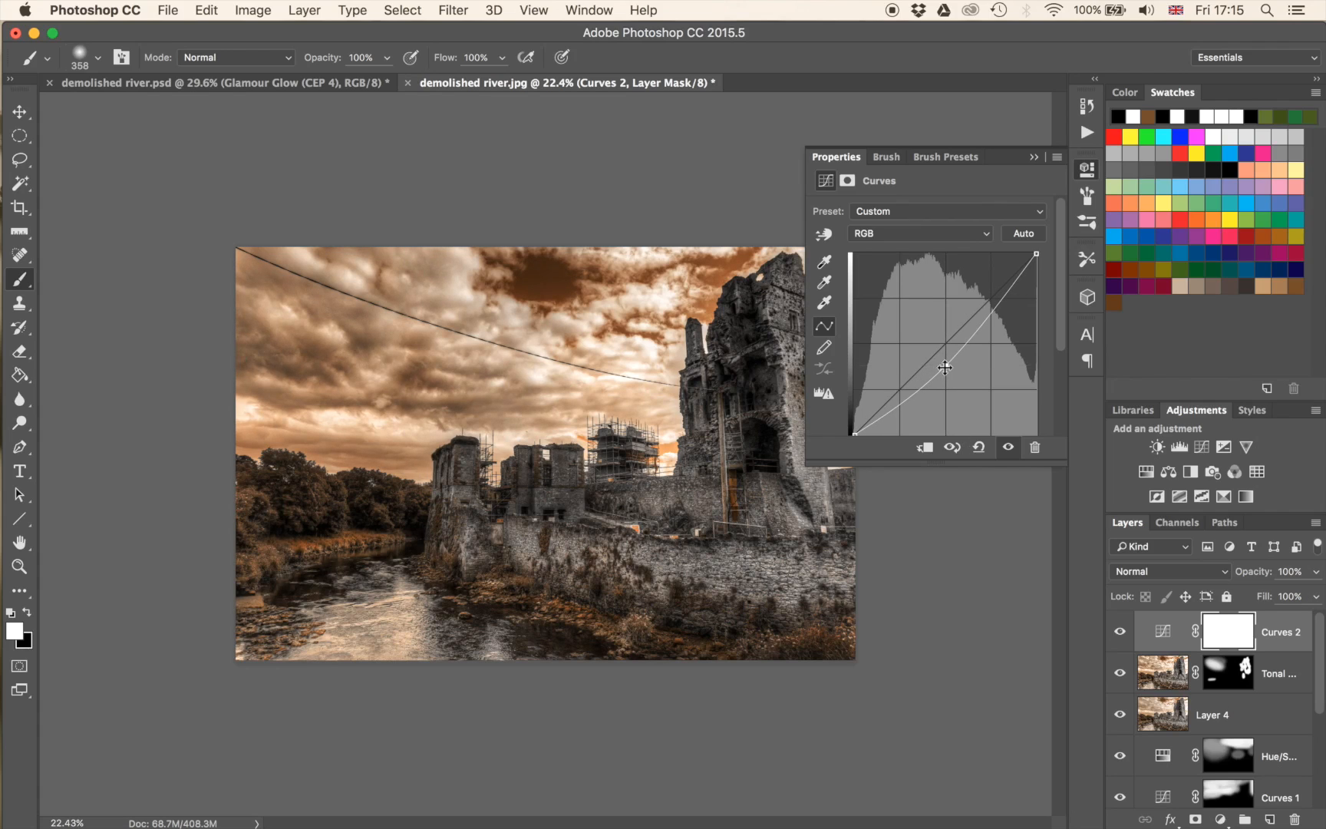
click(1034, 158)
key(super+i)
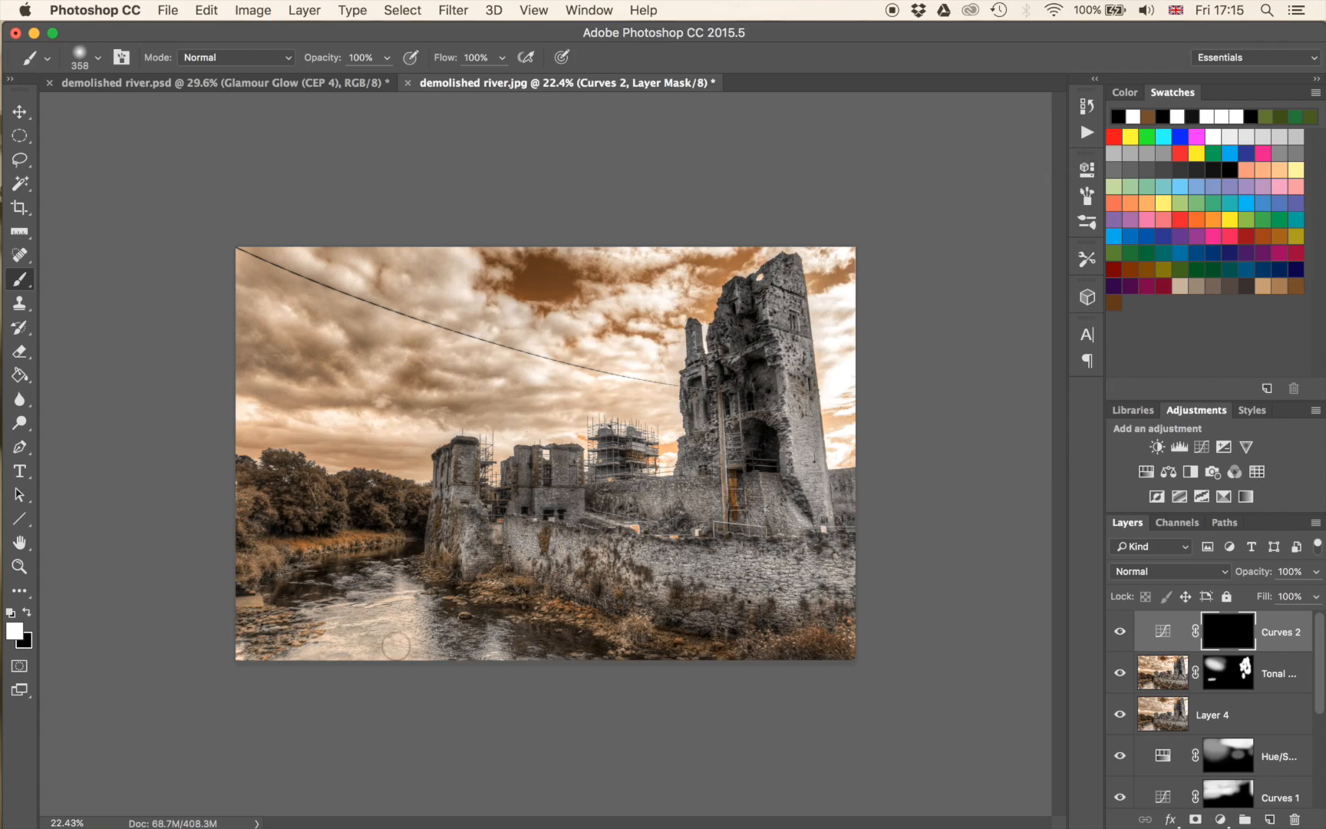
Set the brush to 924 px at 50% opacity and paint white over the river, banks and foreground on the Curves 2 mask.
drag(338, 636, 426, 623)
key(5)
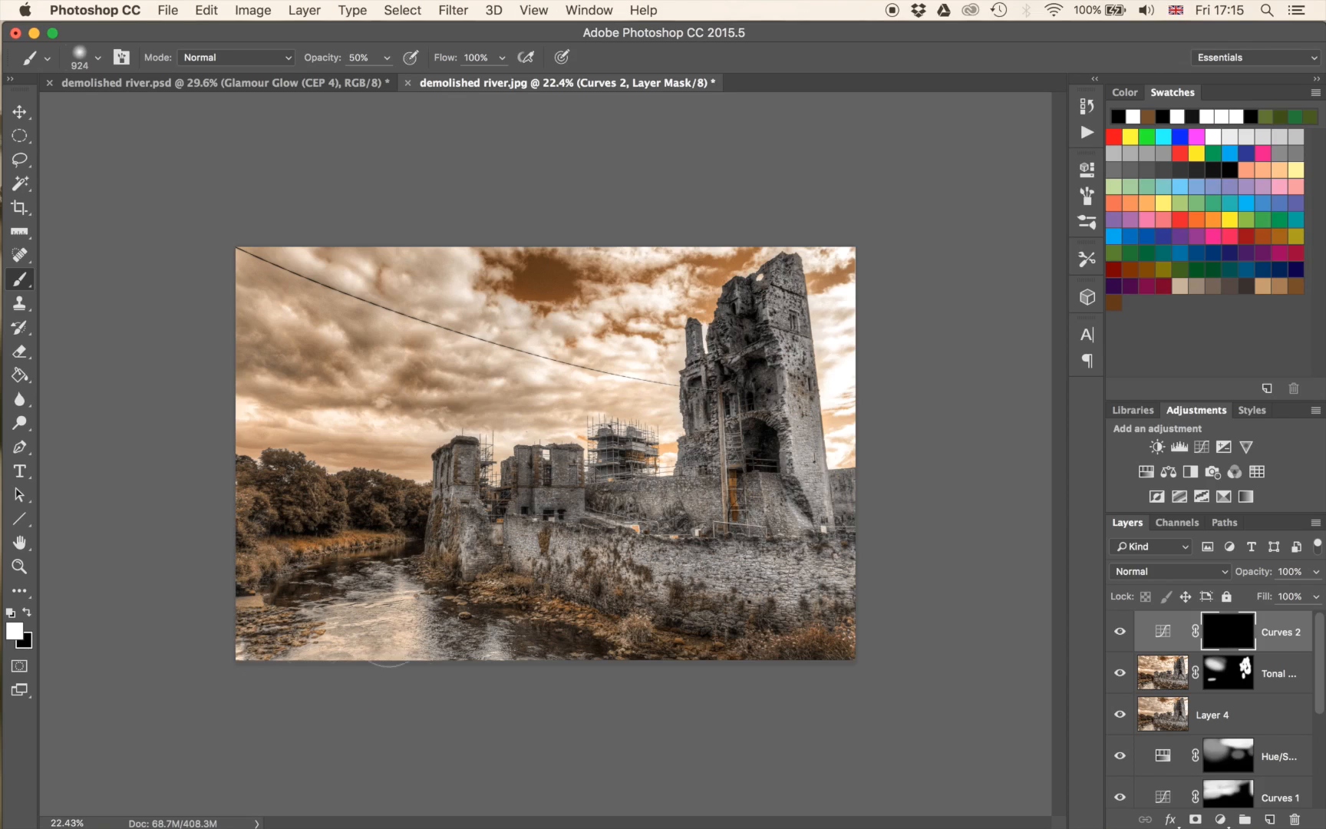
mouse_move(267, 515)
mouse_down()
mouse_move(384, 512)
mouse_move(568, 625)
mouse_move(652, 625)
mouse_up()
drag(519, 584, 850, 601)
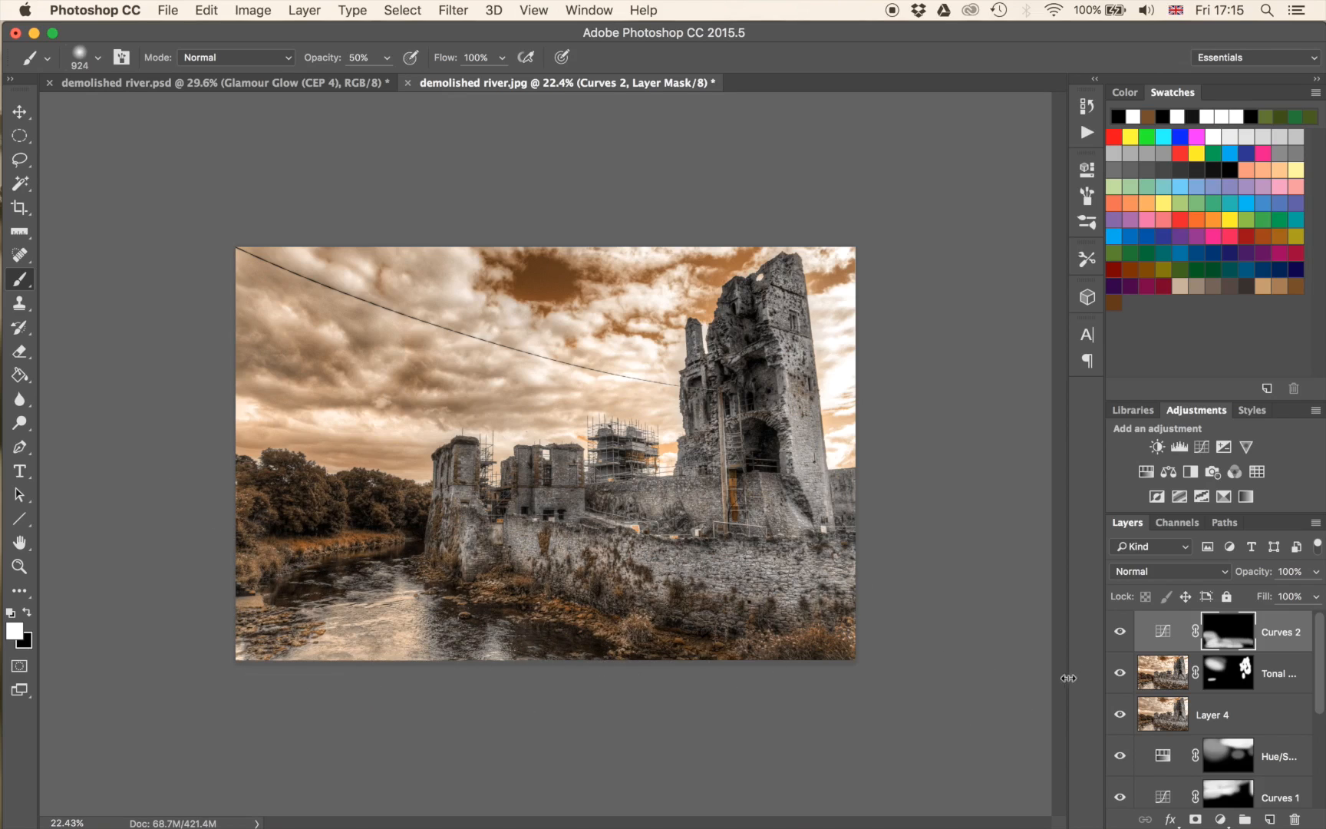
Pull the midpoint of the Curves 2 adjustment slightly further down to deepen the masked darkening.
double_click(1160, 643)
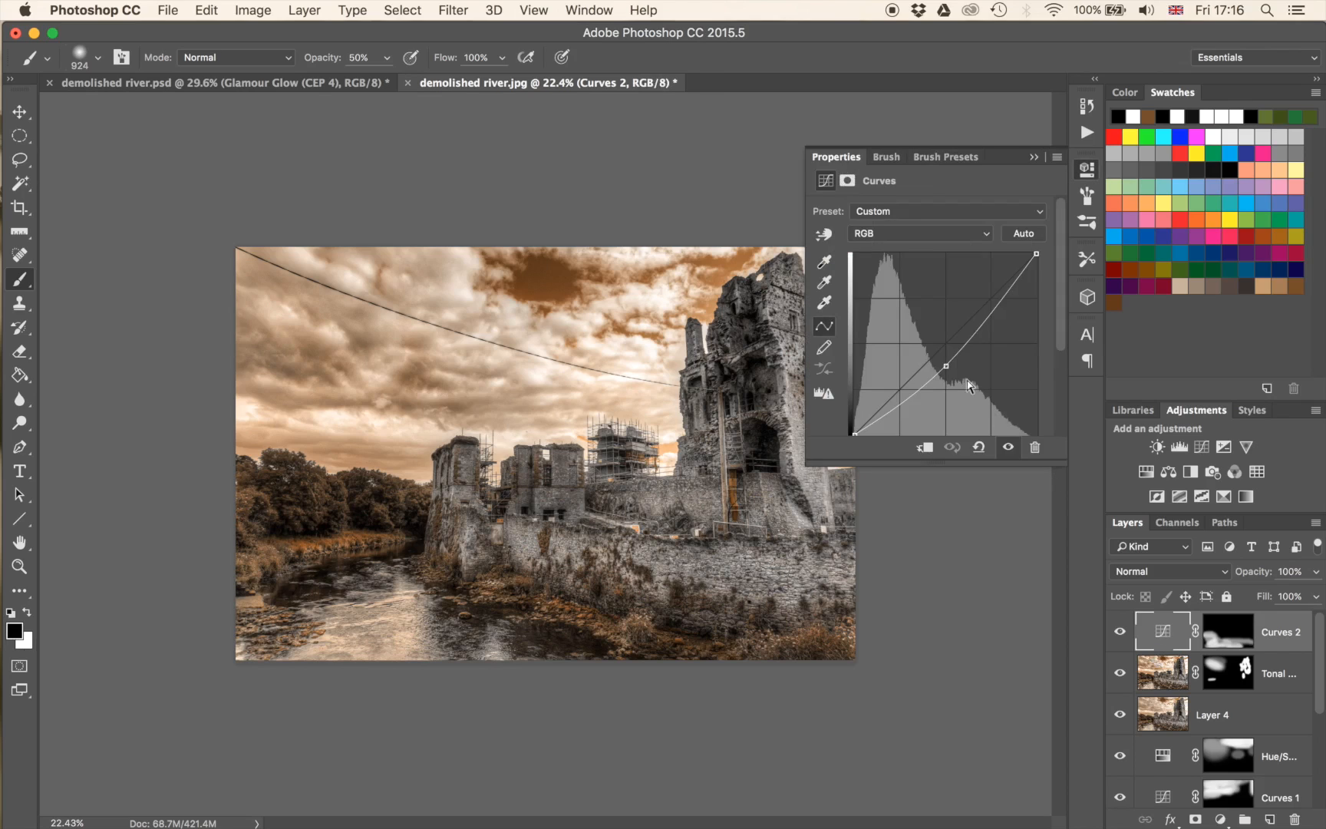
drag(947, 363, 949, 375)
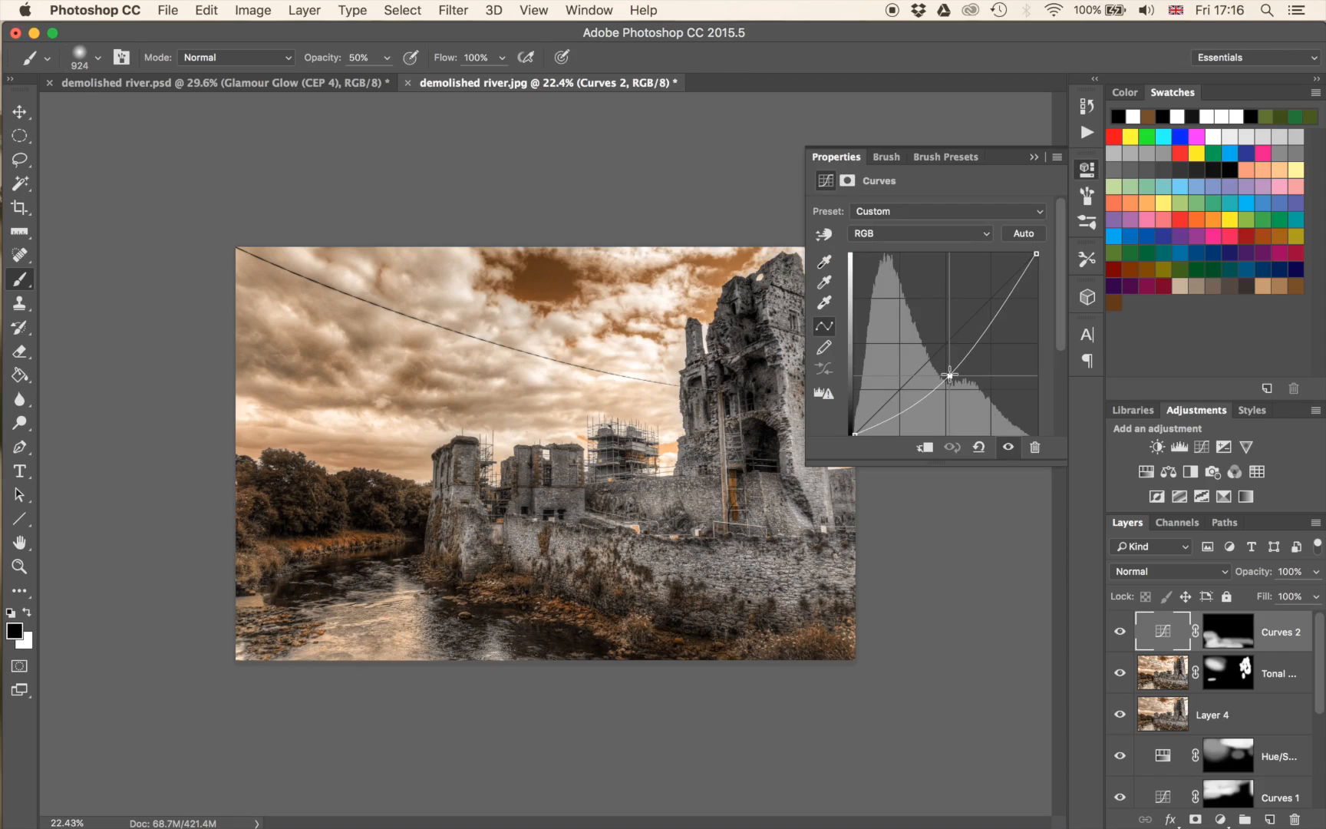
drag(949, 374, 950, 374)
click(1033, 157)
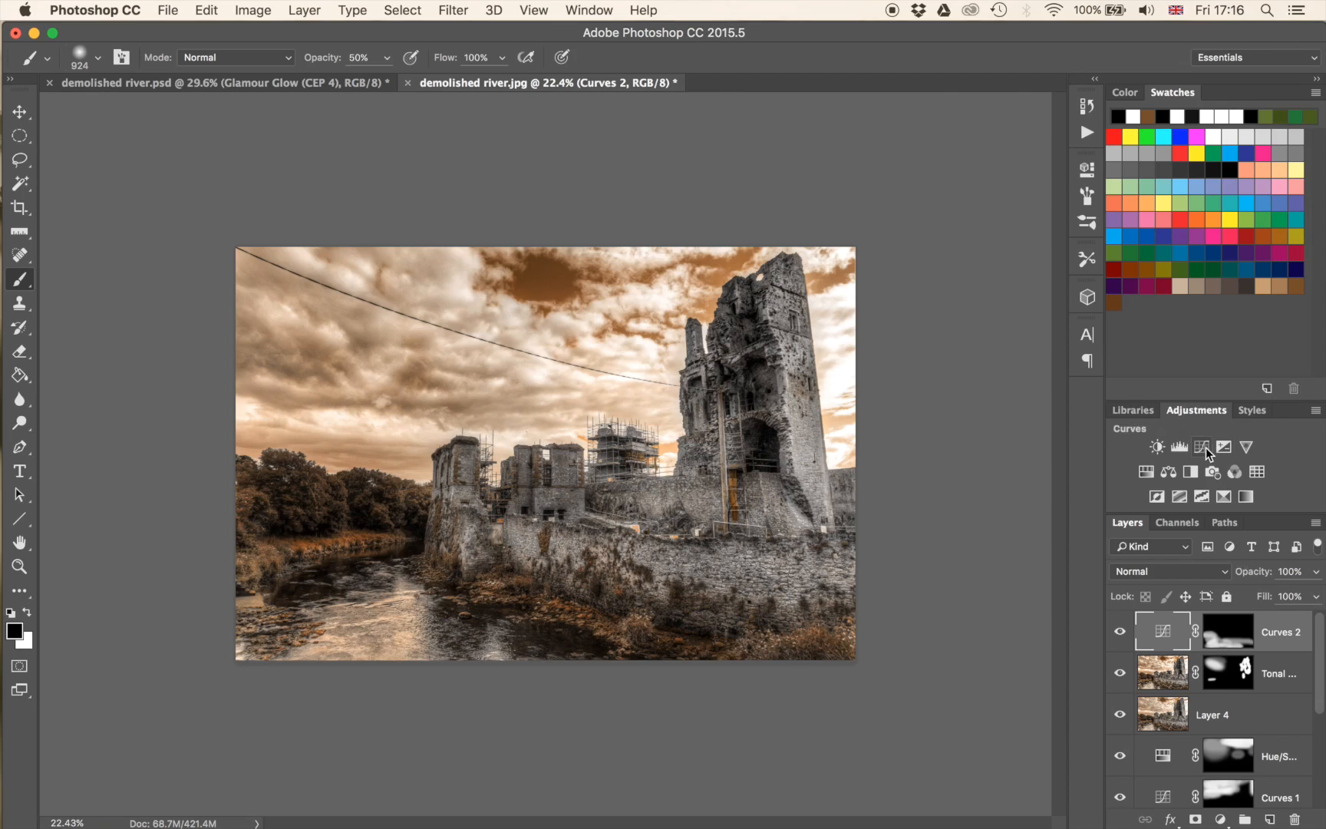
Add a Hue/Saturation adjustment layer with Saturation at -29 and invert its mask to black.
click(1138, 473)
drag(928, 317, 886, 318)
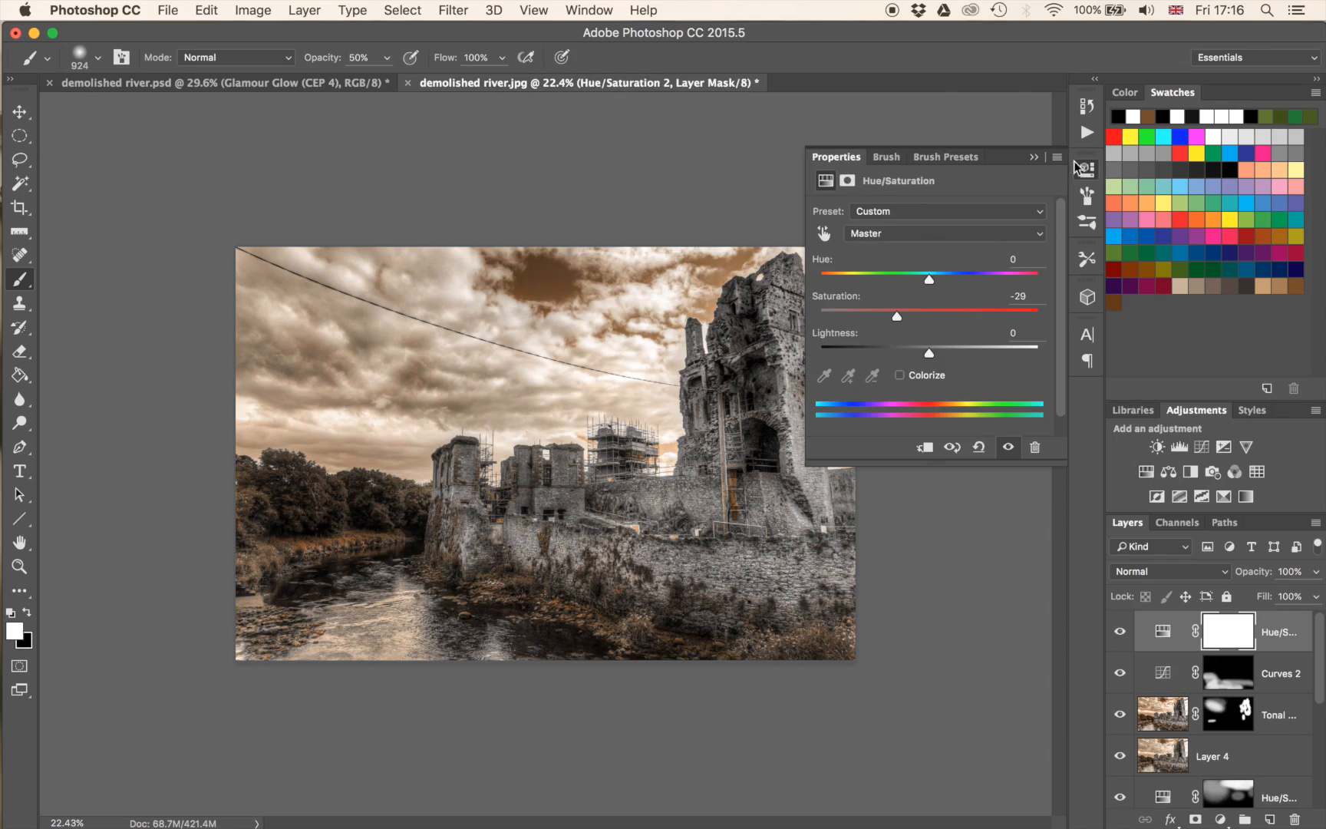
click(1033, 158)
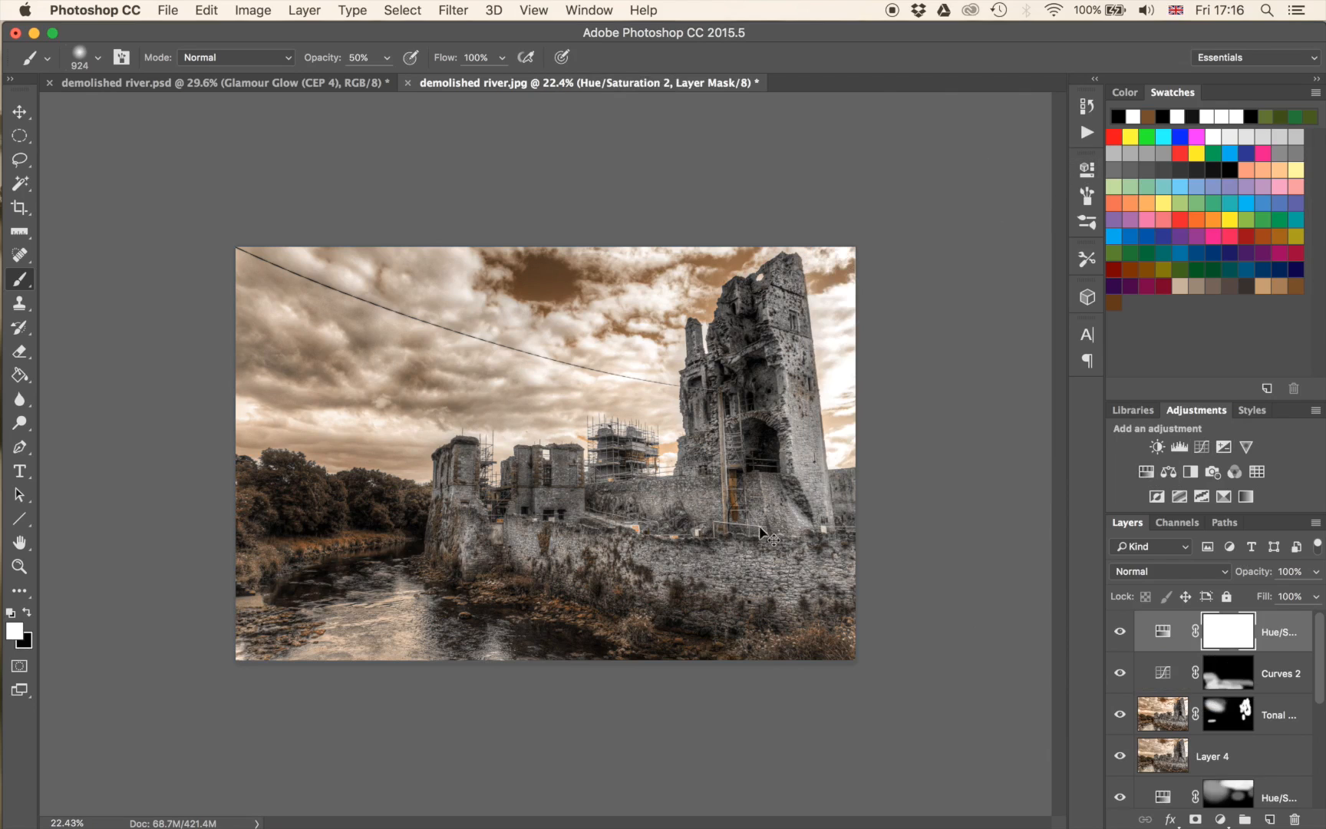
key(super+i)
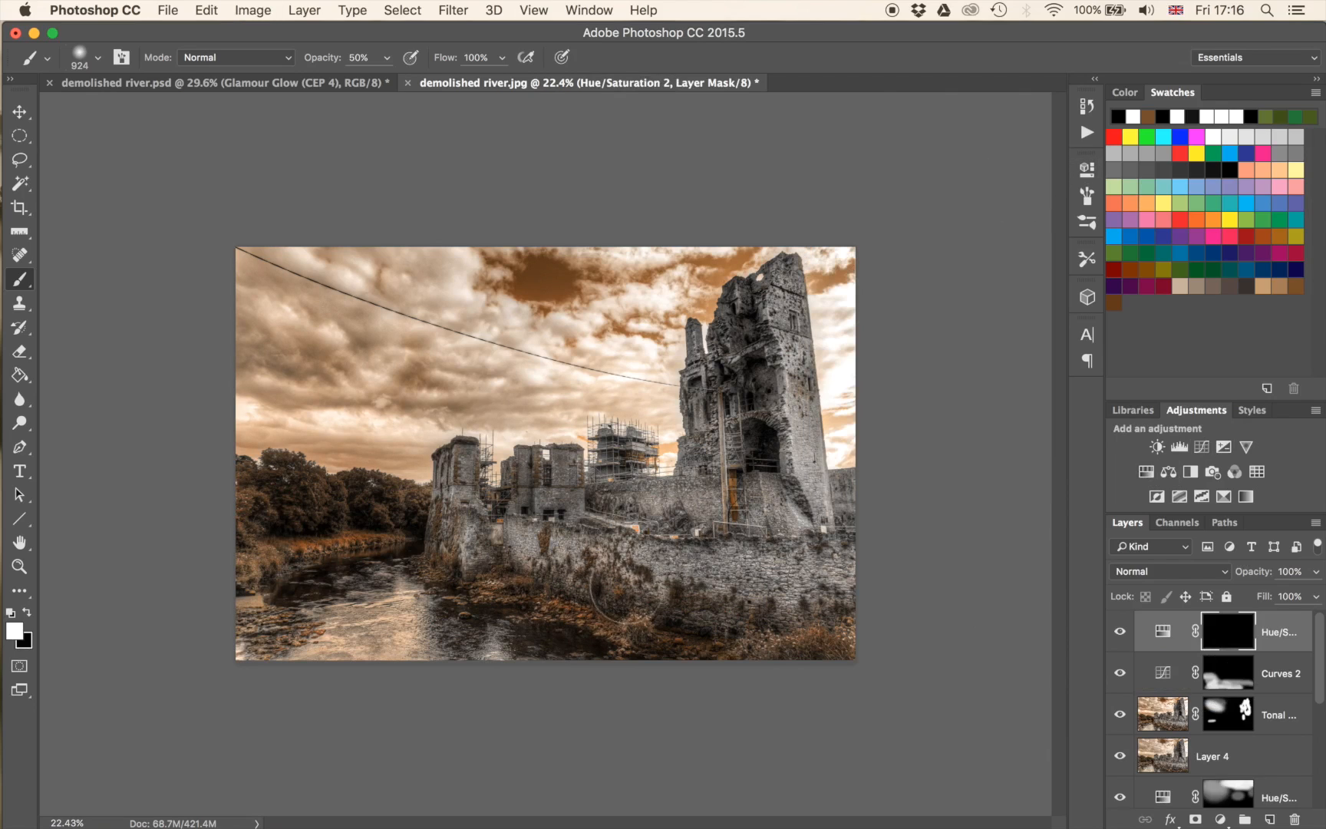
Paint white over the foreground undergrowth, the far riverbank and the trees on the new Hue/Saturation mask.
drag(589, 612, 754, 687)
drag(413, 513, 419, 517)
drag(269, 449, 445, 456)
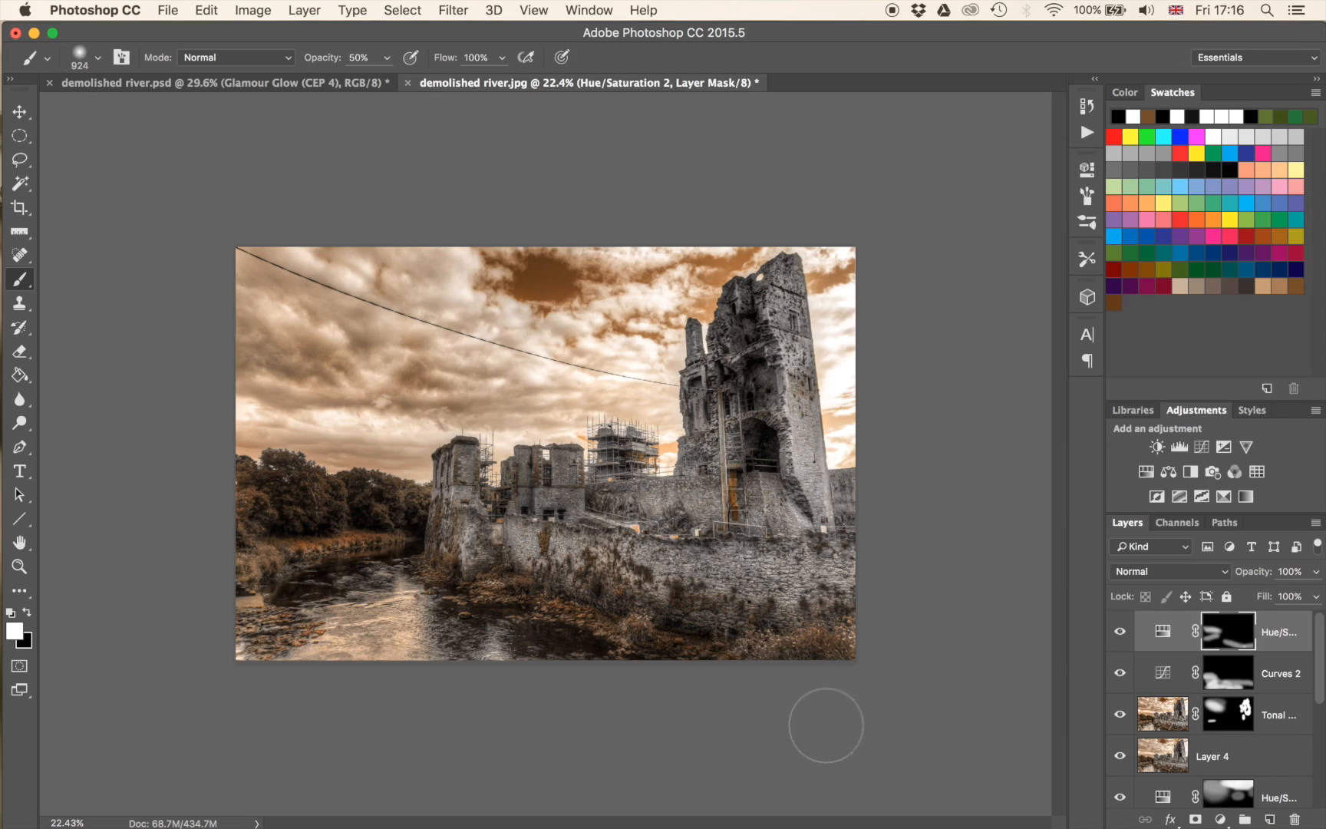
Stamp all visible layers into a new top layer and open the Camera Raw filter on it.
scroll(399, 400, up, 5)
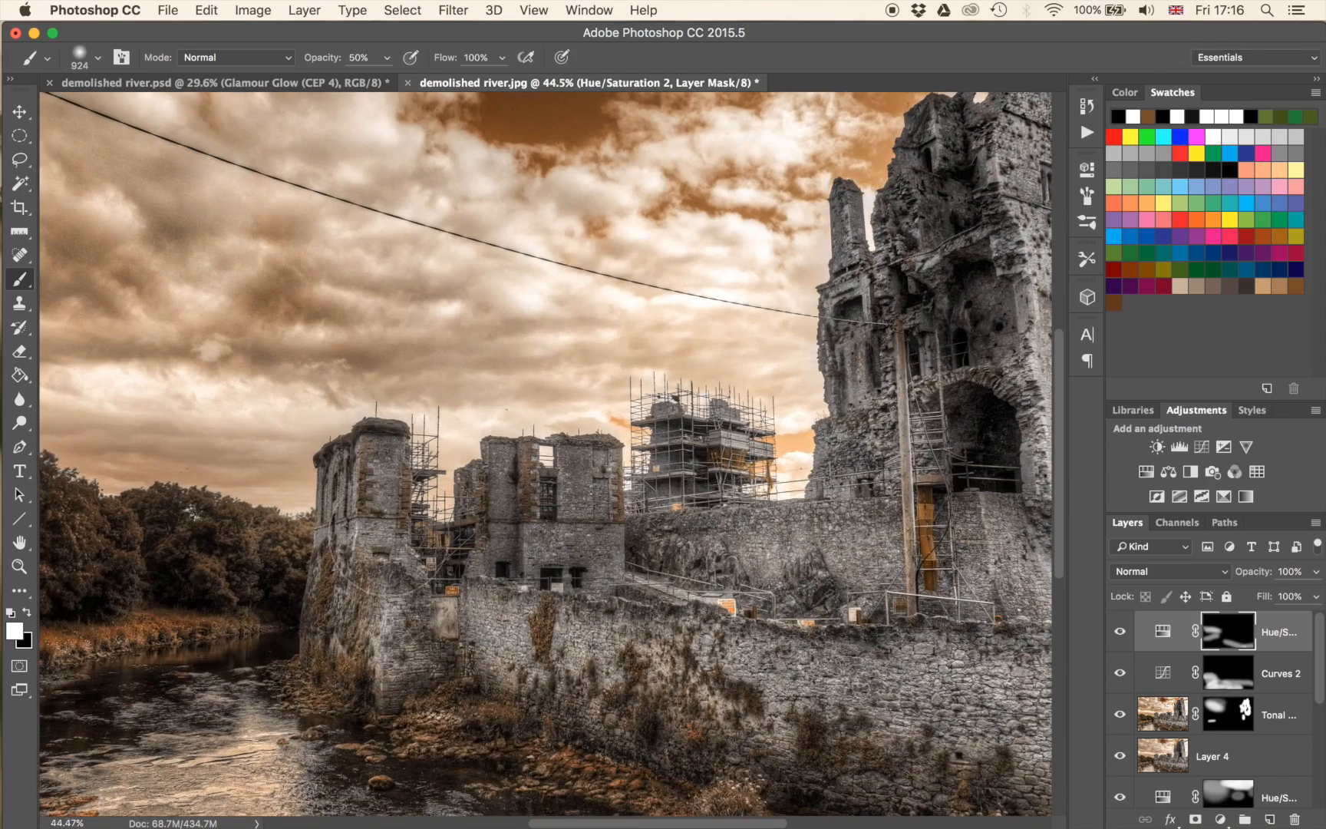
drag(321, 417, 644, 562)
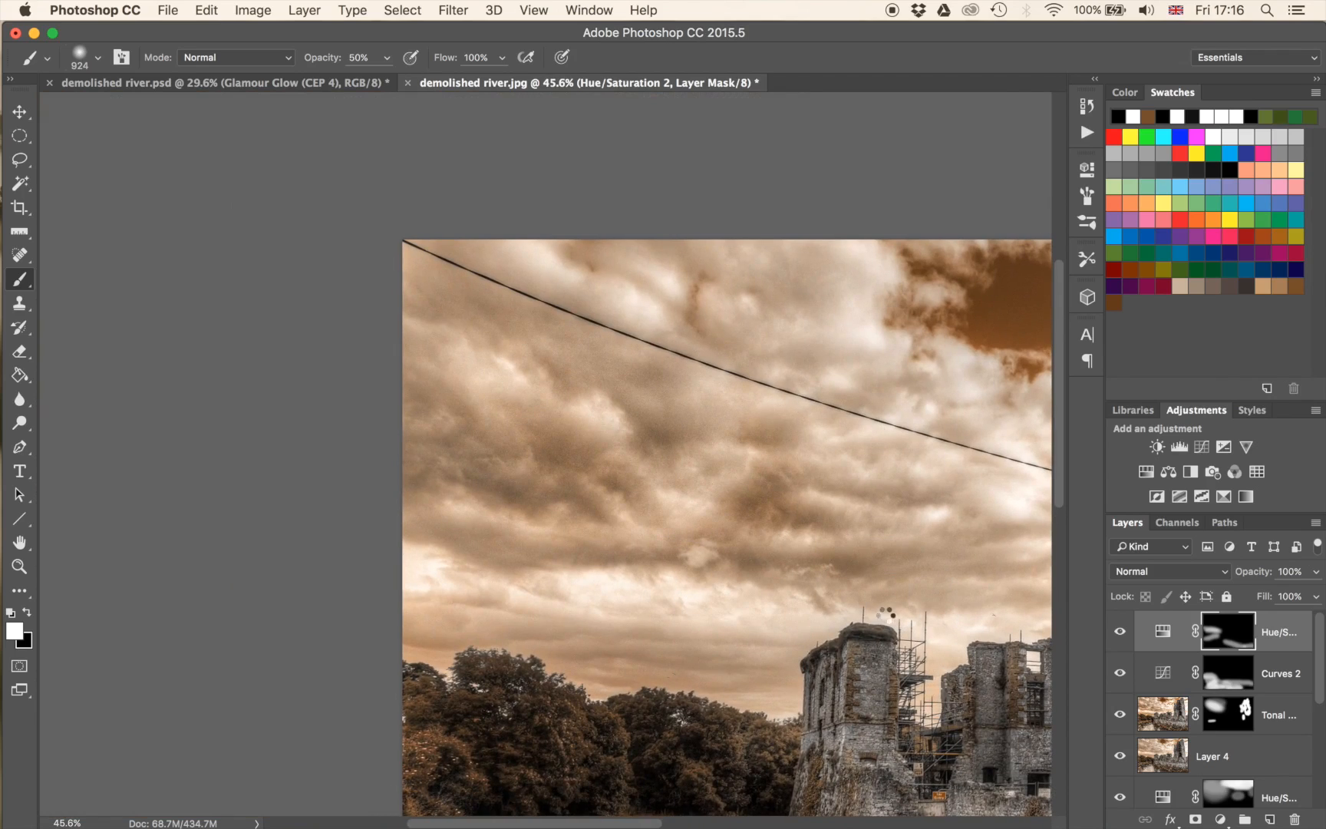
key(super+alt+shift+e)
scroll(916, 528, down, 3)
scroll(916, 528, right, 5)
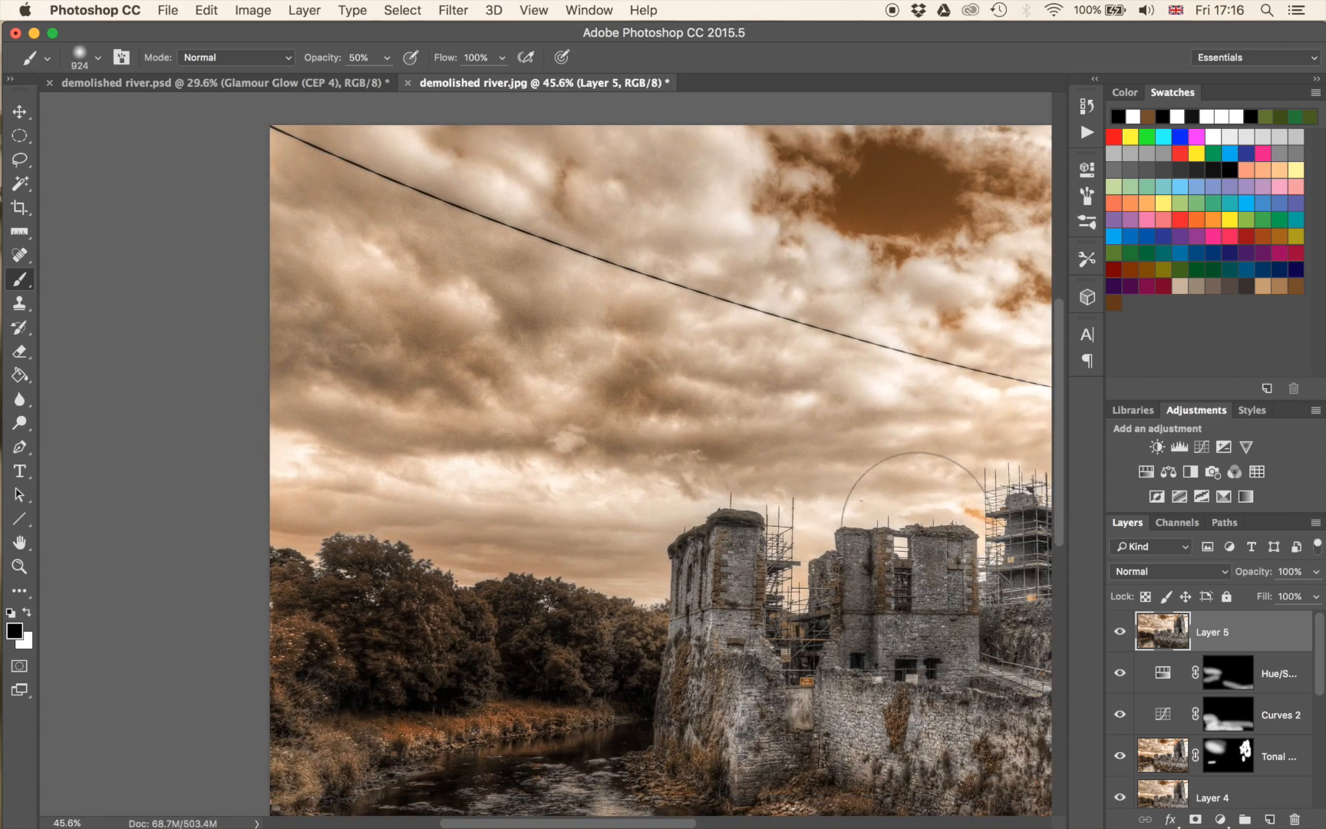
click(479, 9)
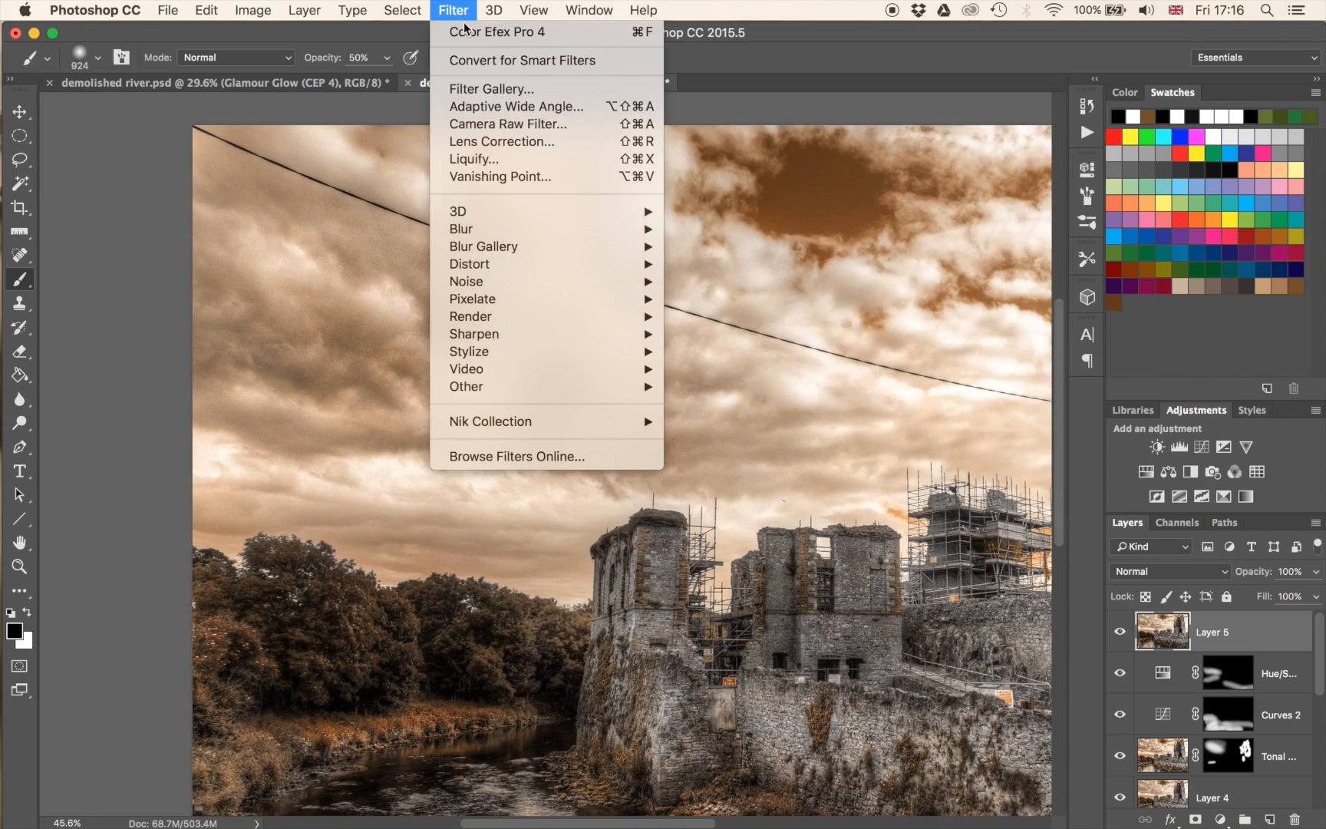
click(484, 124)
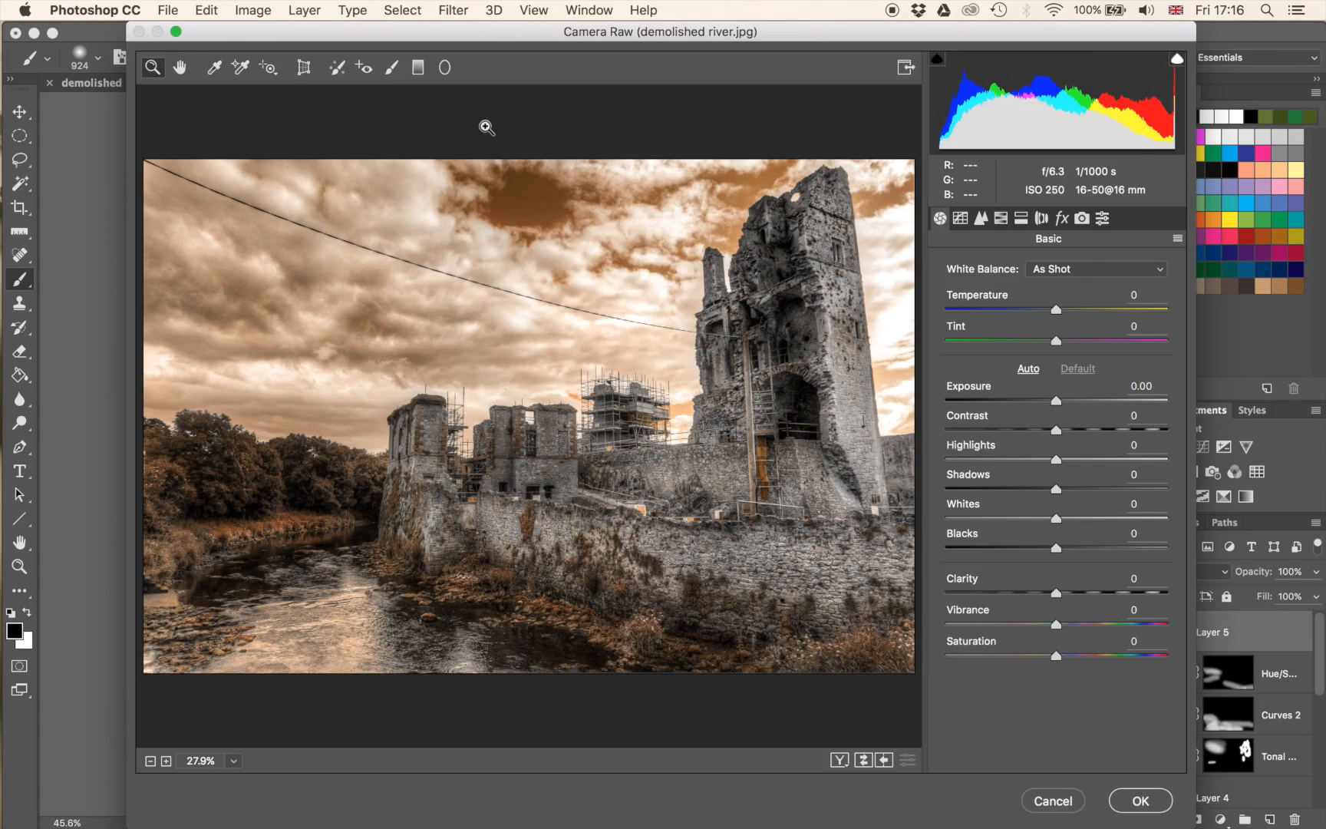
Preview the clouds at 100%, set Luminance noise reduction to 100 in the Detail settings, and apply the filter.
click(982, 219)
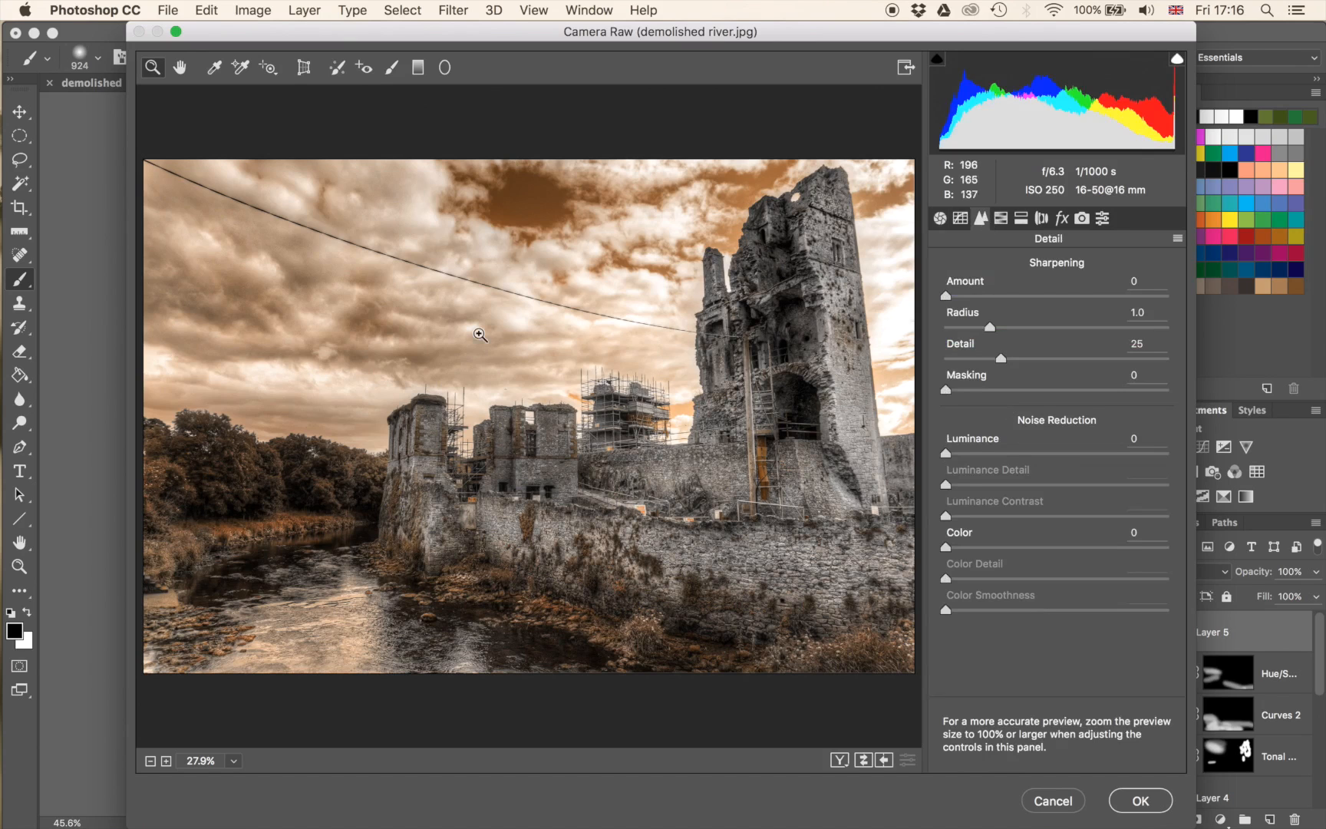
click(354, 329)
click(331, 316)
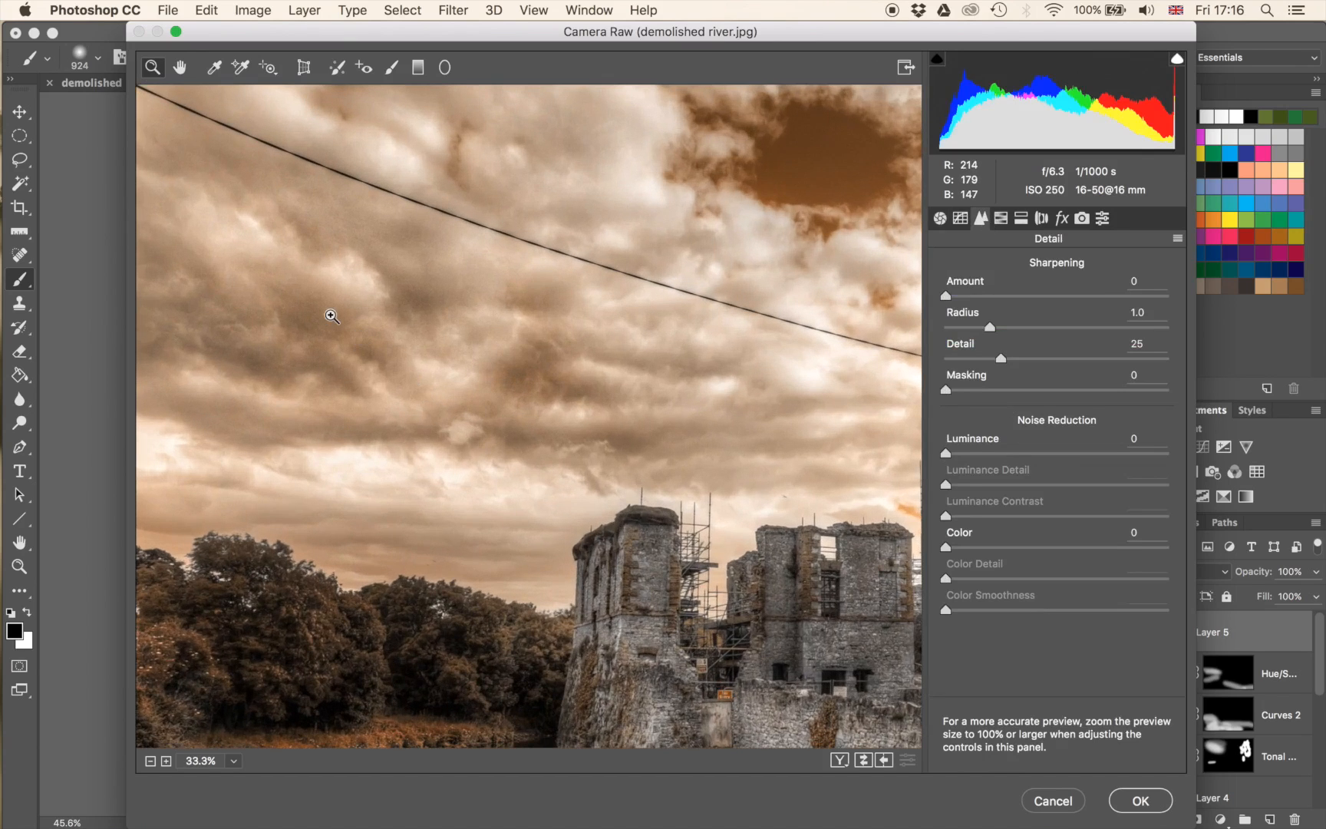
click(422, 351)
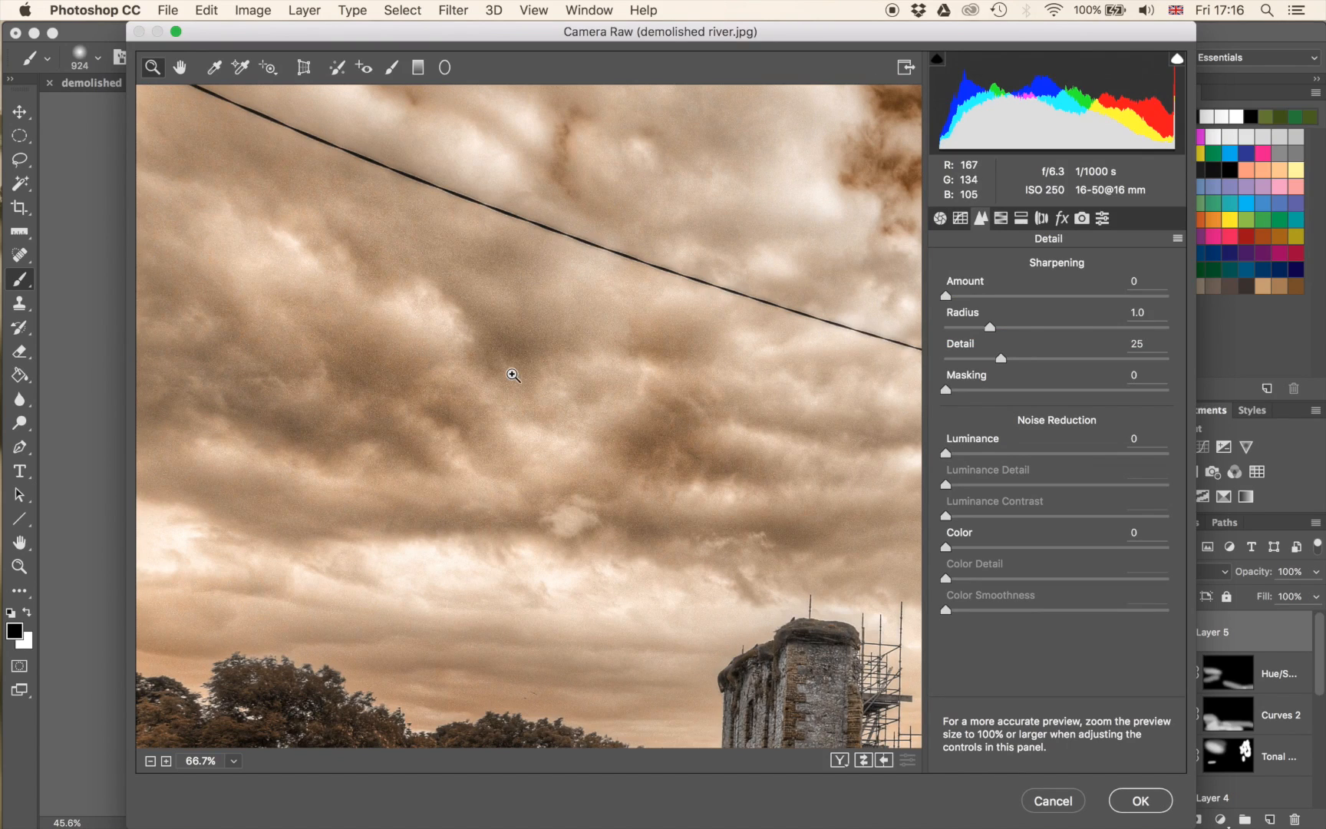
click(460, 435)
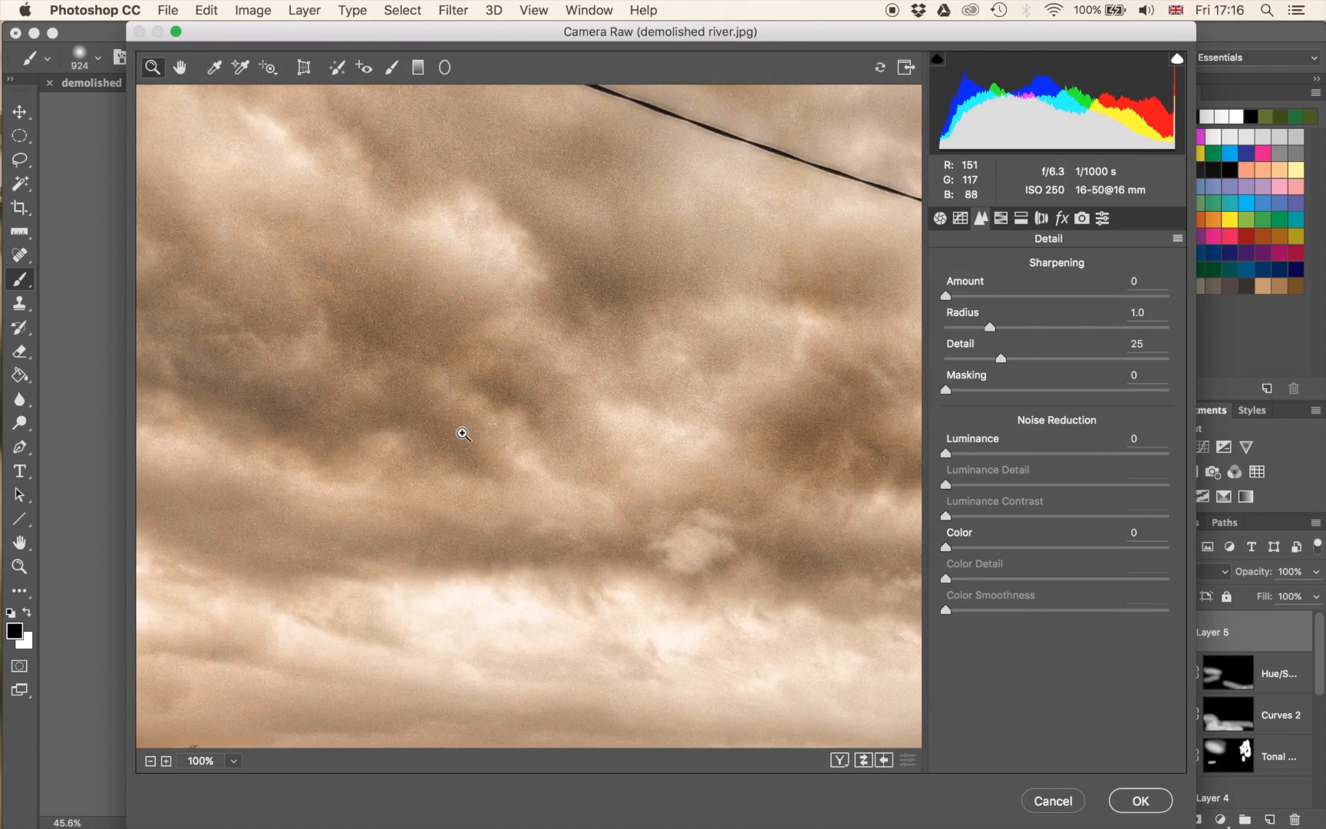
click(1060, 453)
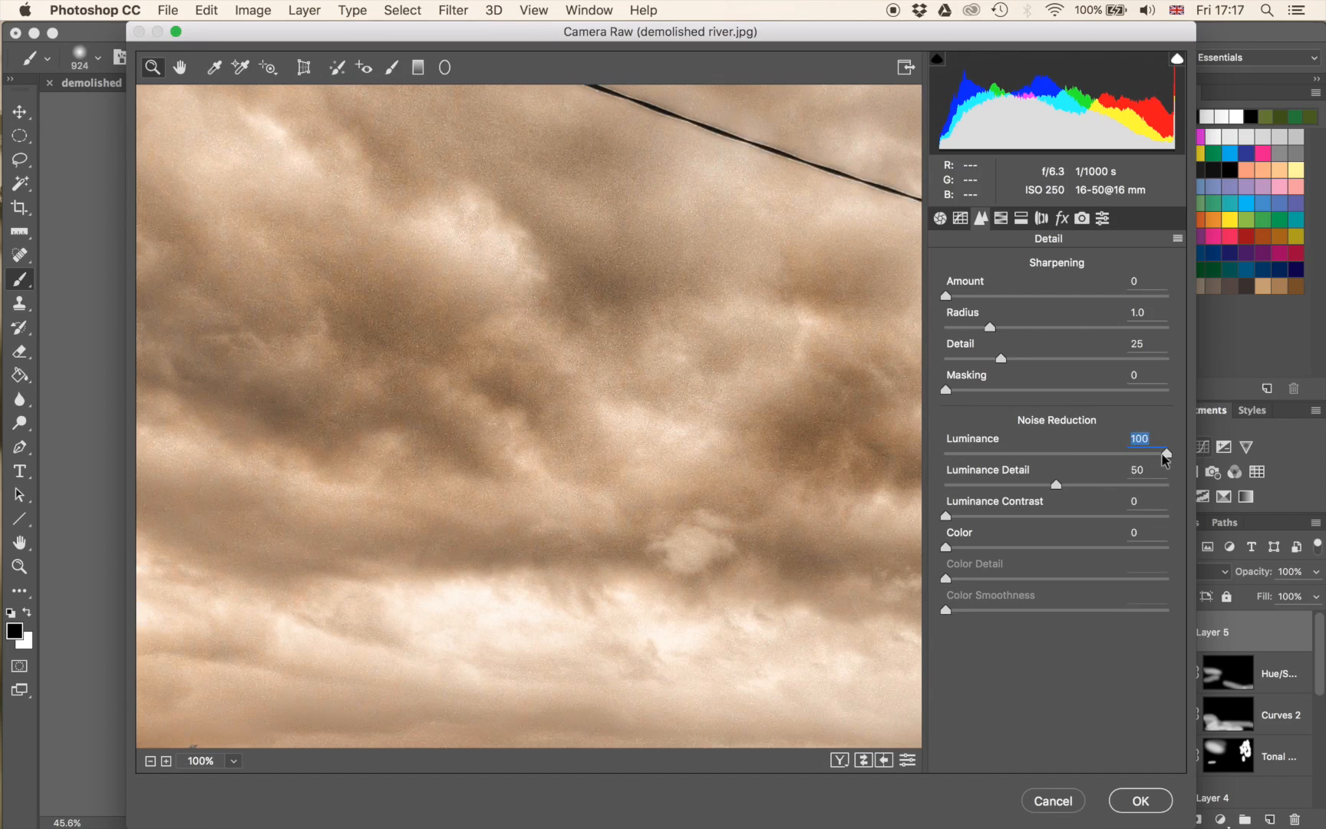
key(Tab)
click(1131, 803)
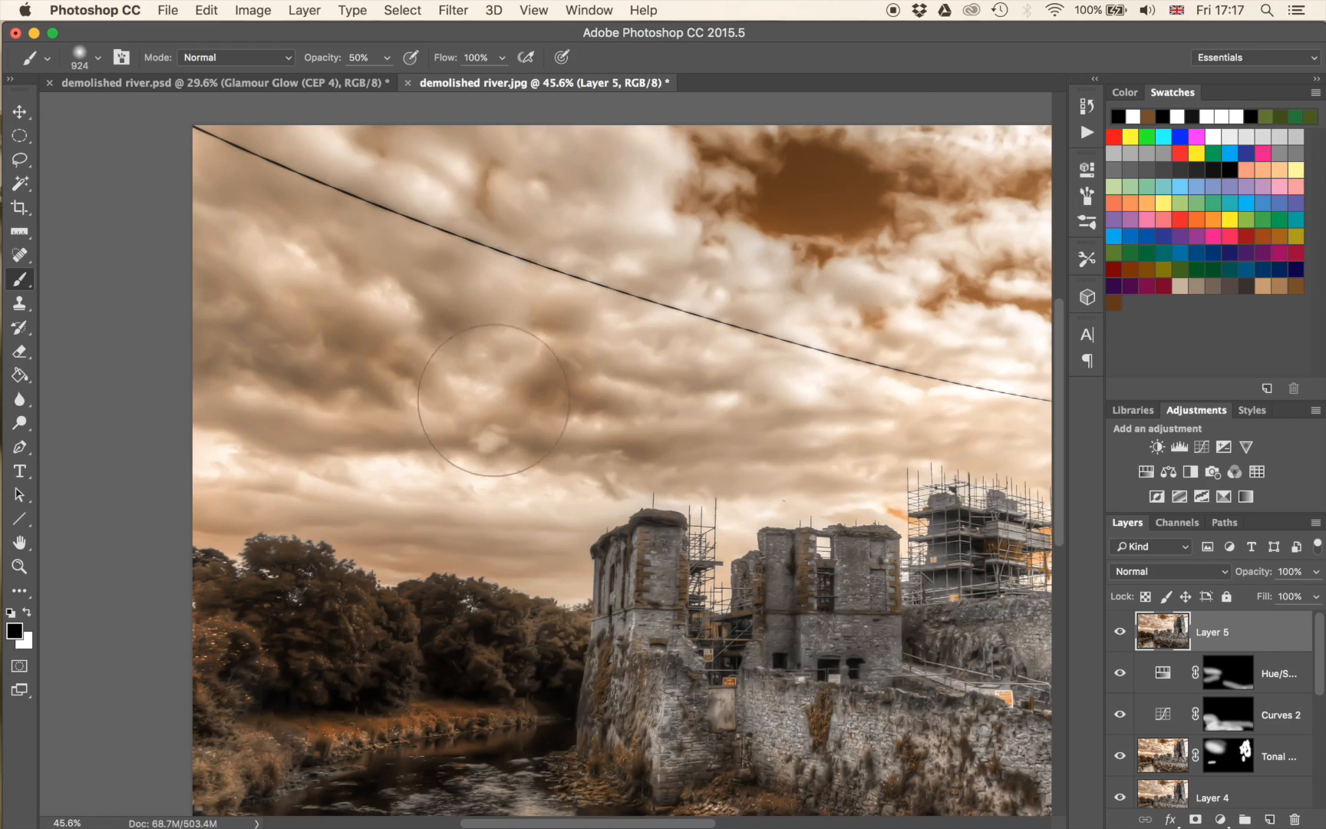
Add a layer mask to Layer 5, set the brush to 1284 px at 100% opacity, and invert the mask to black.
click(1122, 633)
click(1195, 820)
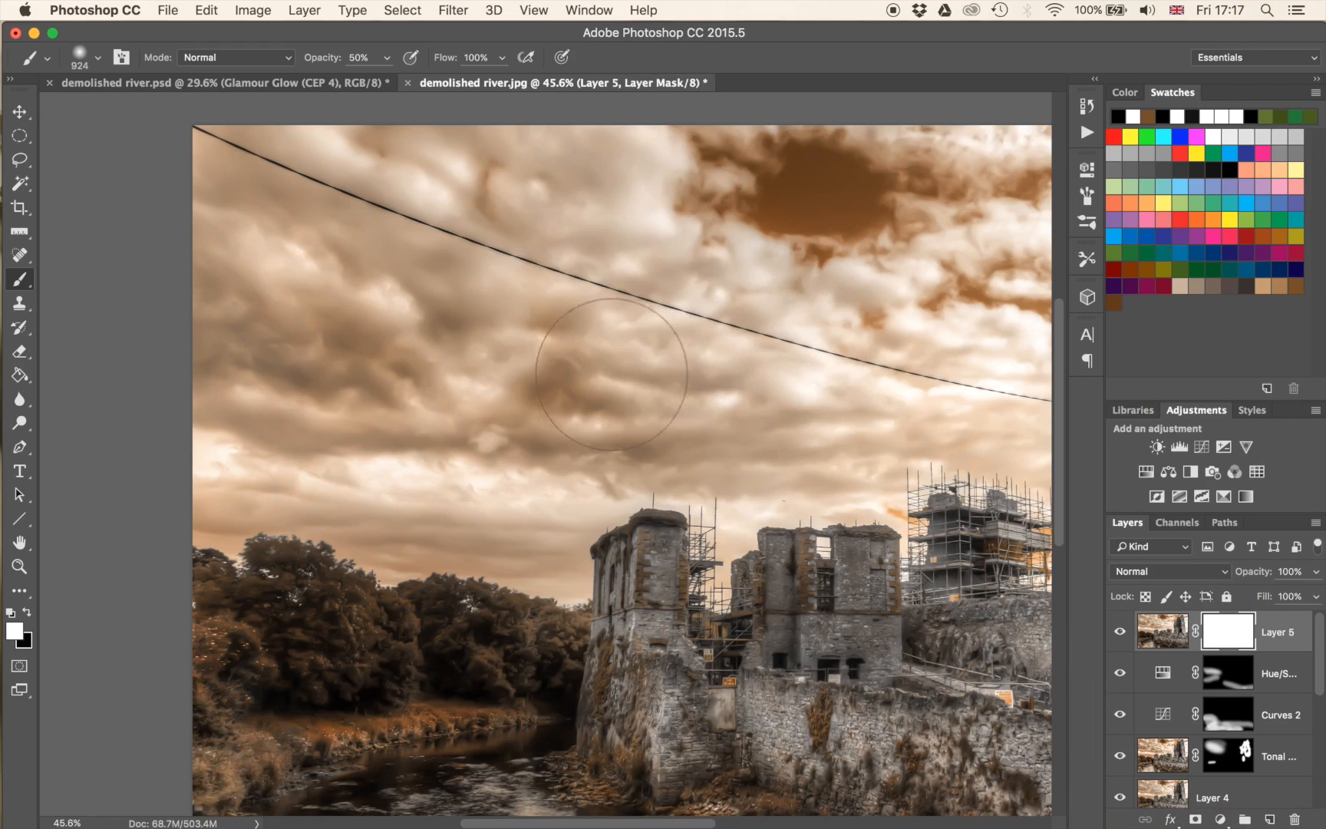
scroll(604, 347, down, 1)
scroll(604, 348, down, 5)
mouse_move(396, 369)
mouse_down()
mouse_move(453, 364)
mouse_move(437, 363)
mouse_up()
key(0)
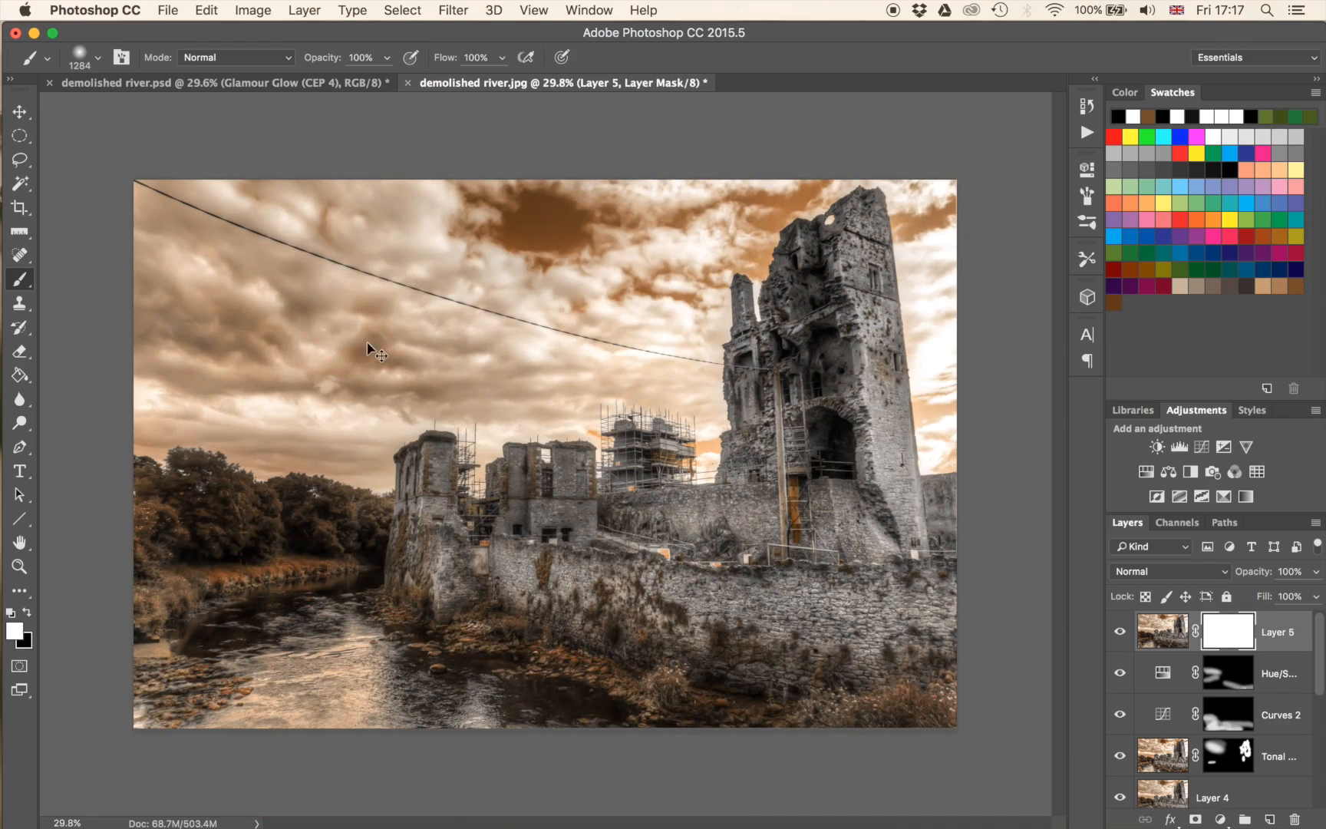
key(super+i)
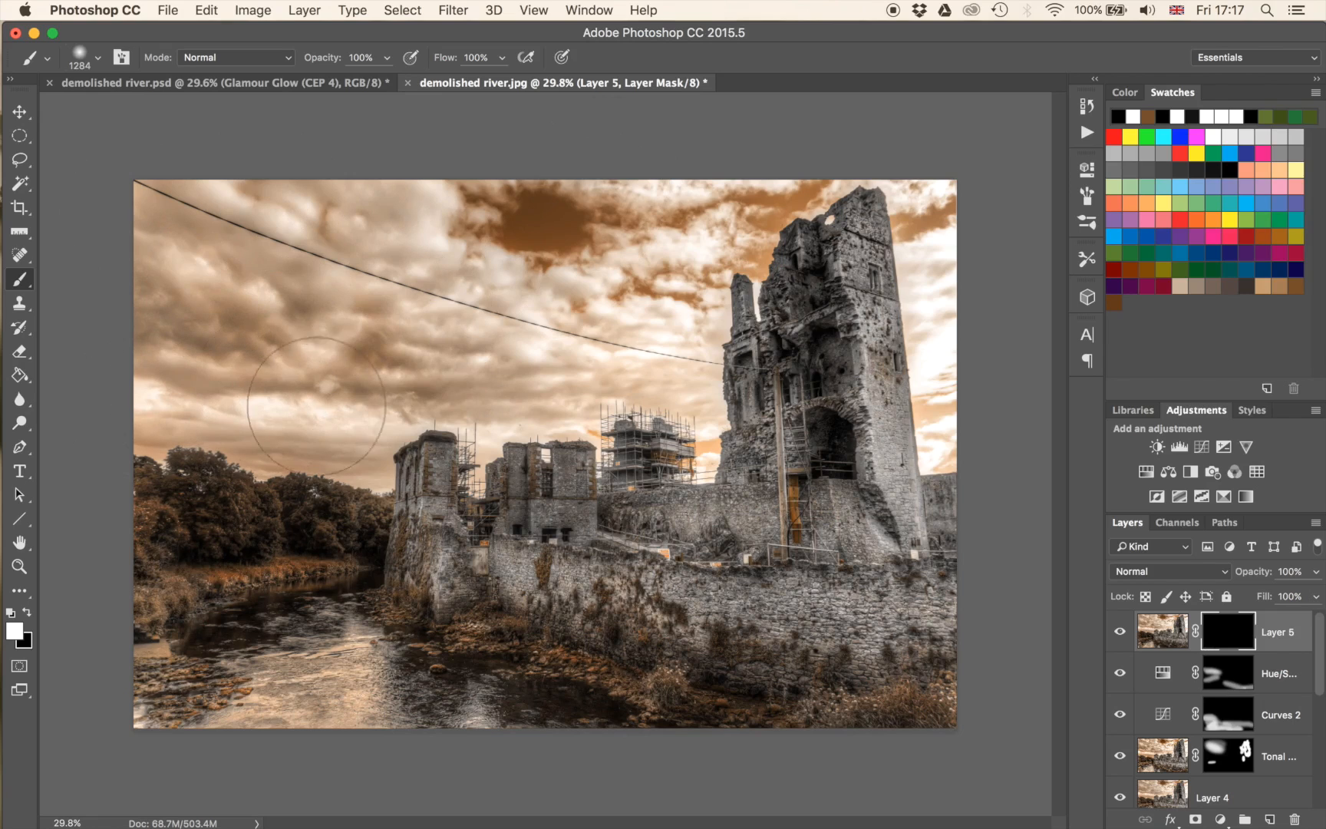
Paint white over the sky on Layer 5's mask, using a 424 px brush near the castle ruins and the treeline.
mouse_move(429, 370)
mouse_down()
mouse_move(660, 322)
mouse_move(705, 236)
mouse_move(841, 193)
mouse_move(958, 185)
mouse_up()
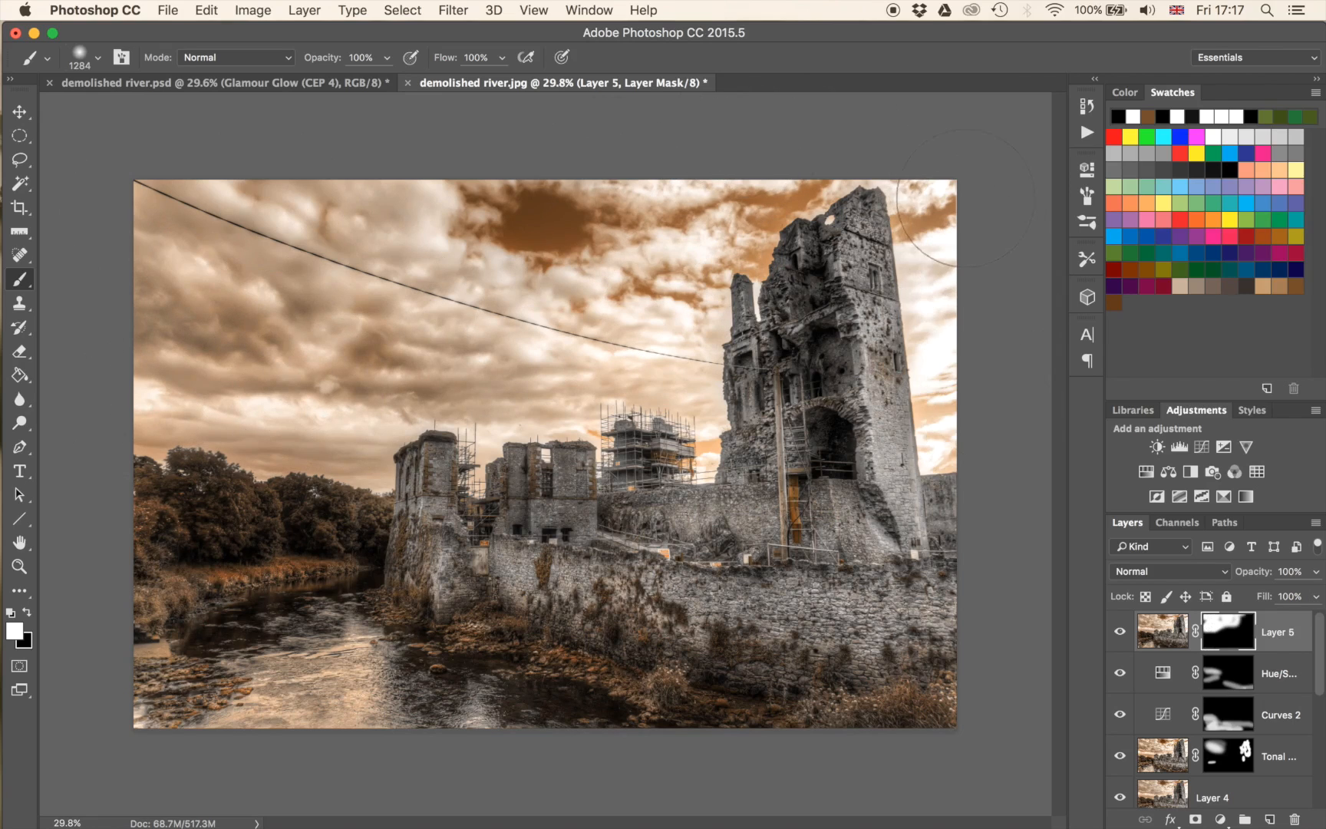
scroll(678, 269, up, 5)
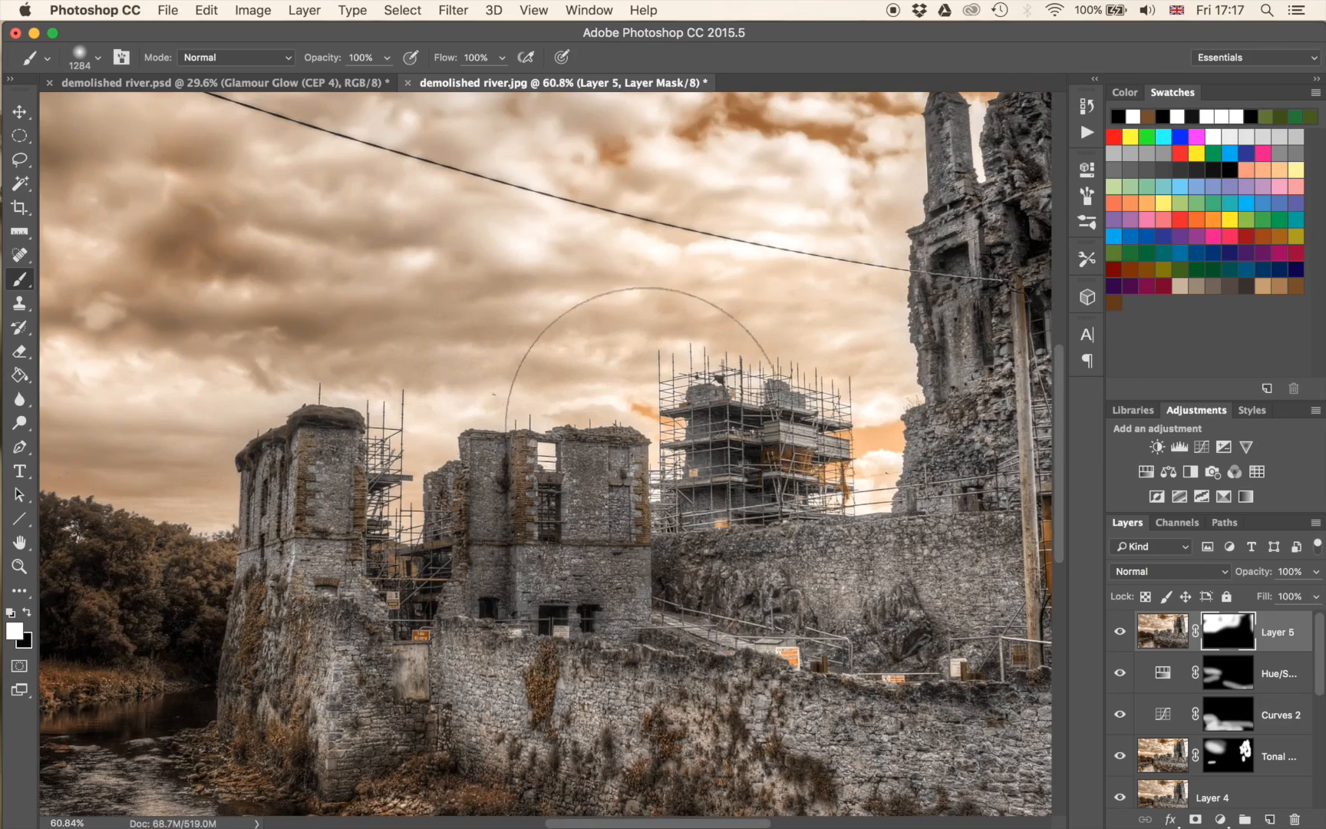
mouse_move(439, 276)
mouse_down()
mouse_move(451, 287)
mouse_move(609, 260)
mouse_move(594, 296)
mouse_move(412, 304)
mouse_up()
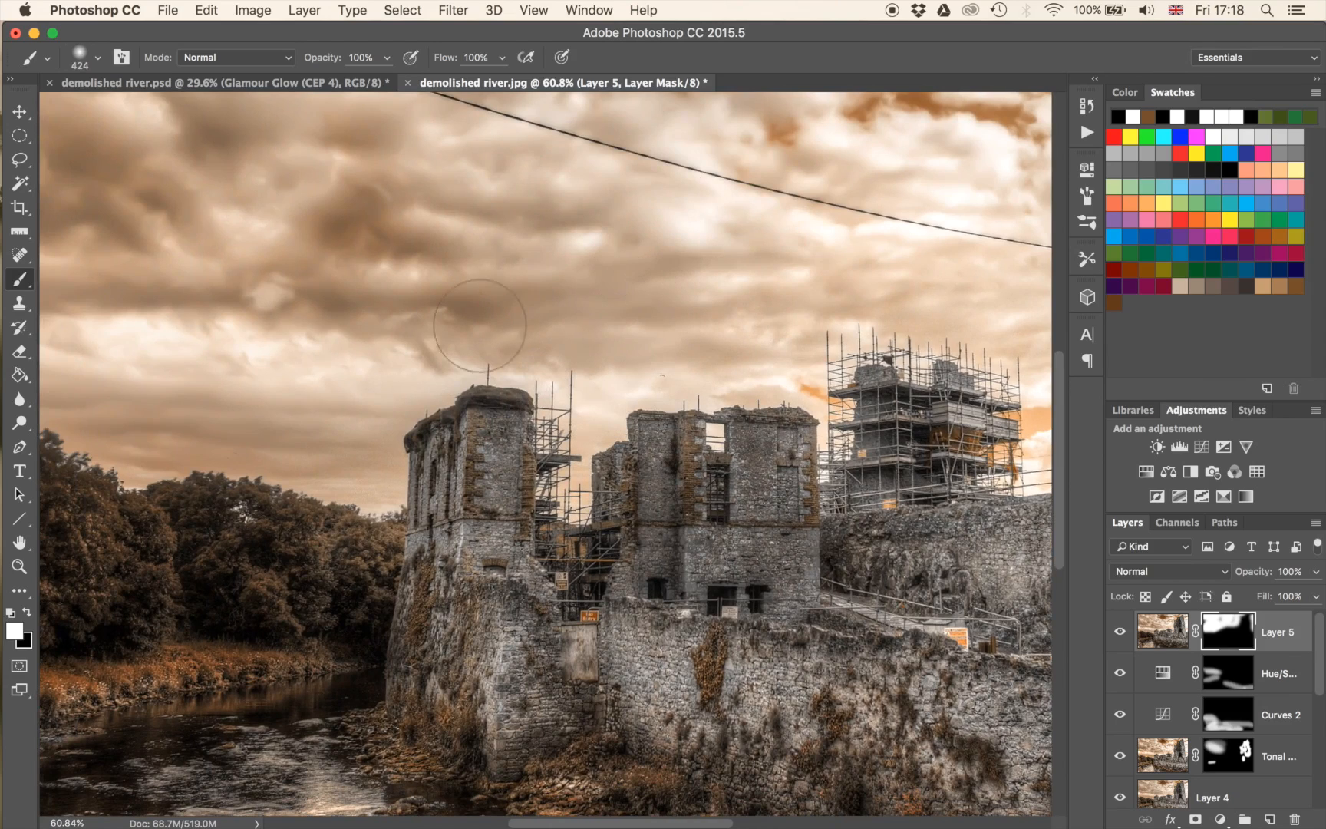
drag(195, 414, 690, 447)
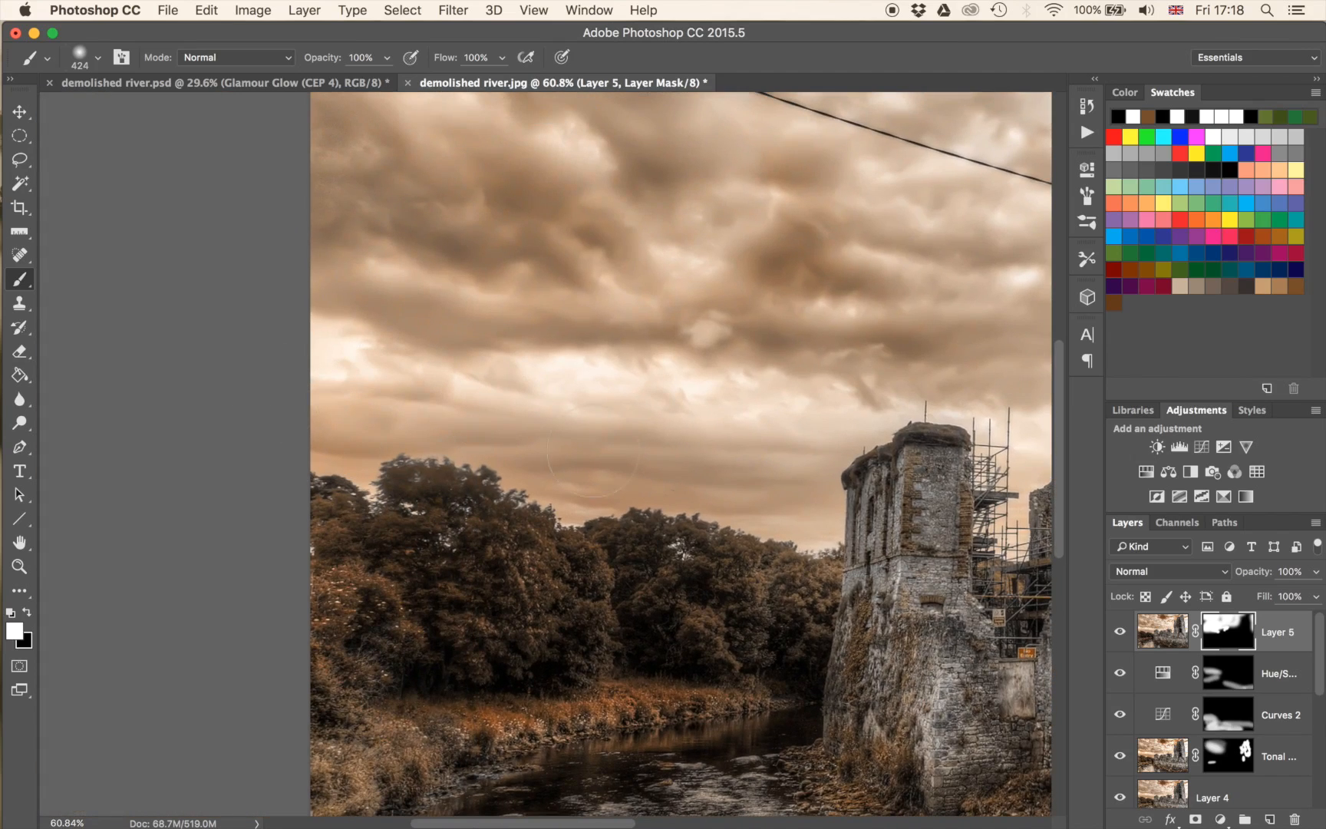
mouse_move(675, 405)
mouse_down()
mouse_move(465, 287)
mouse_move(334, 281)
mouse_up()
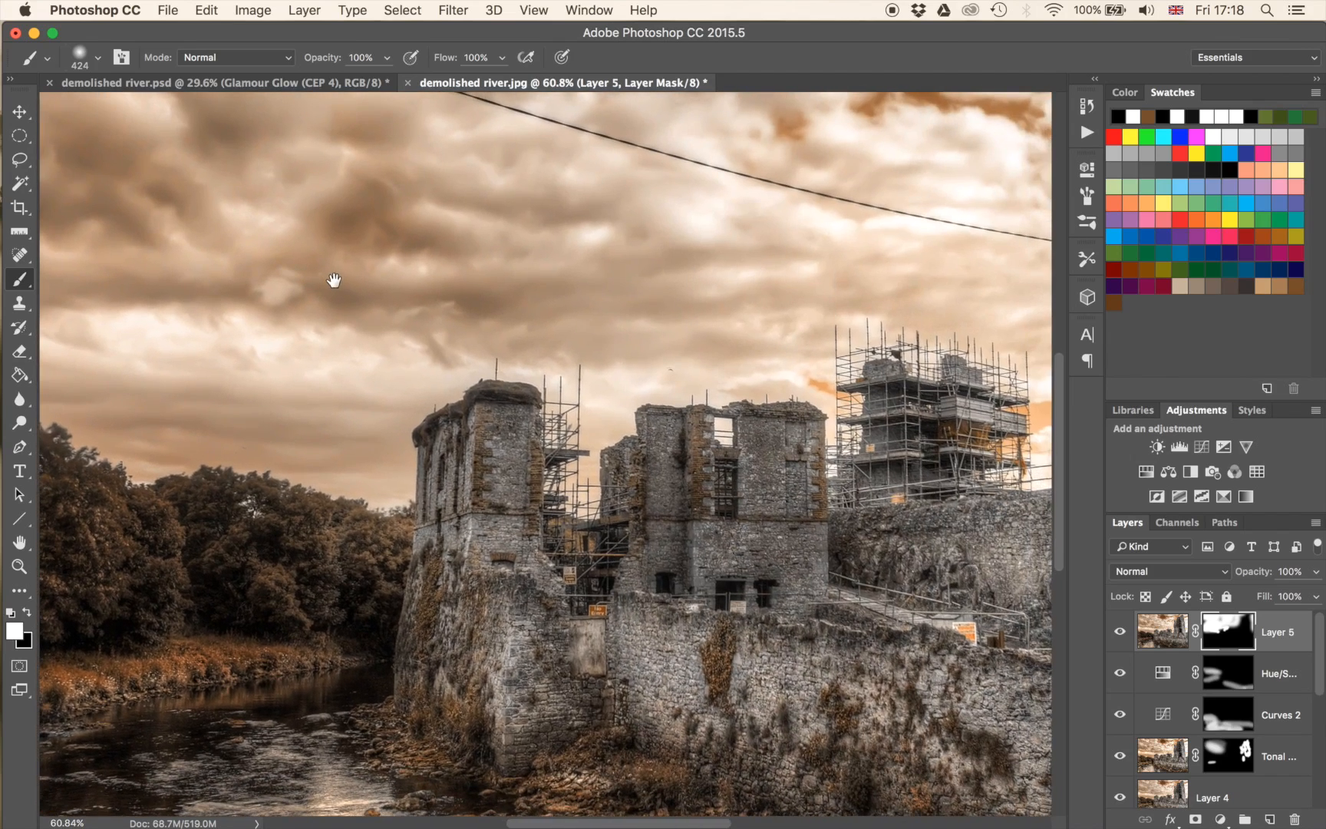
drag(778, 183, 845, 419)
scroll(722, 432, down, 5)
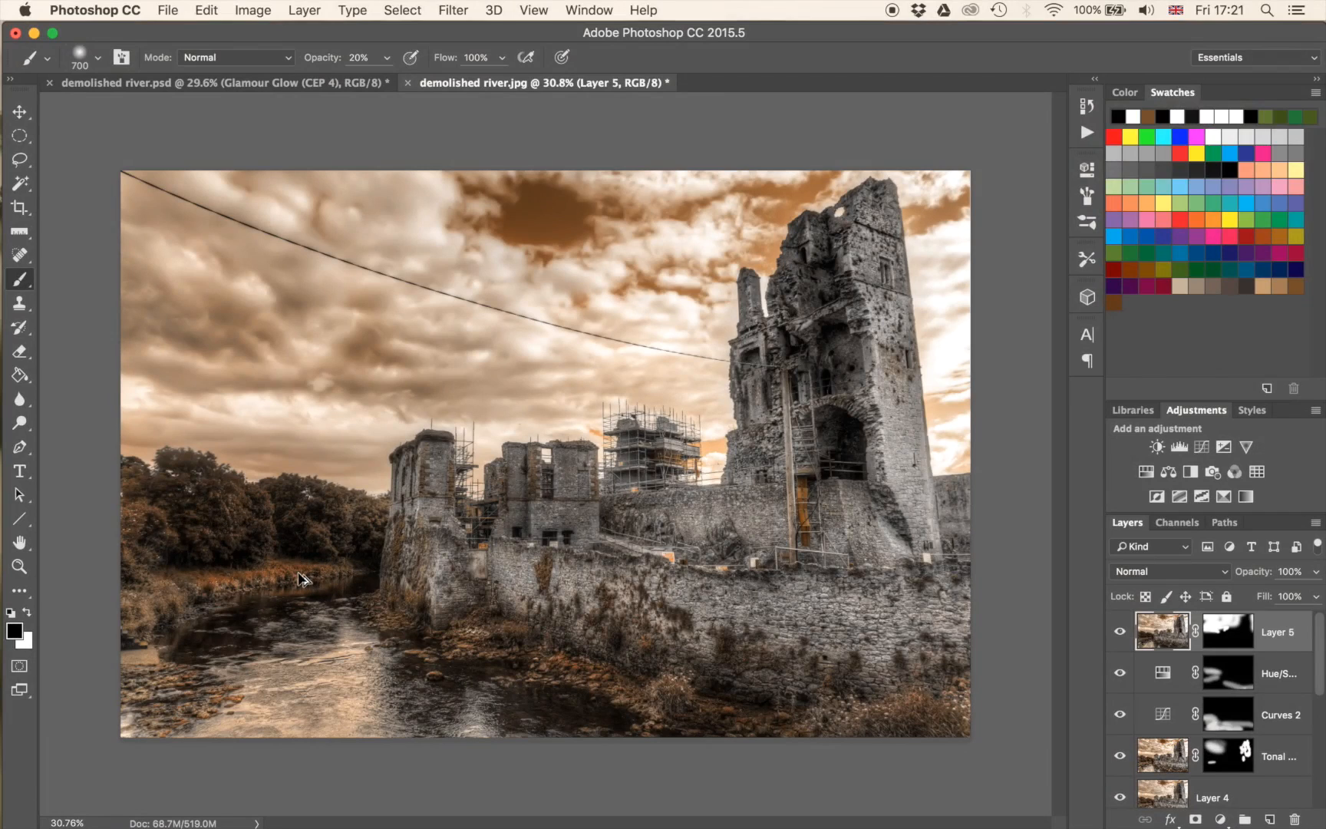
Stamp all visible layers into a new top layer and set its blend mode to Overlay.
key(super+alt+shift+e)
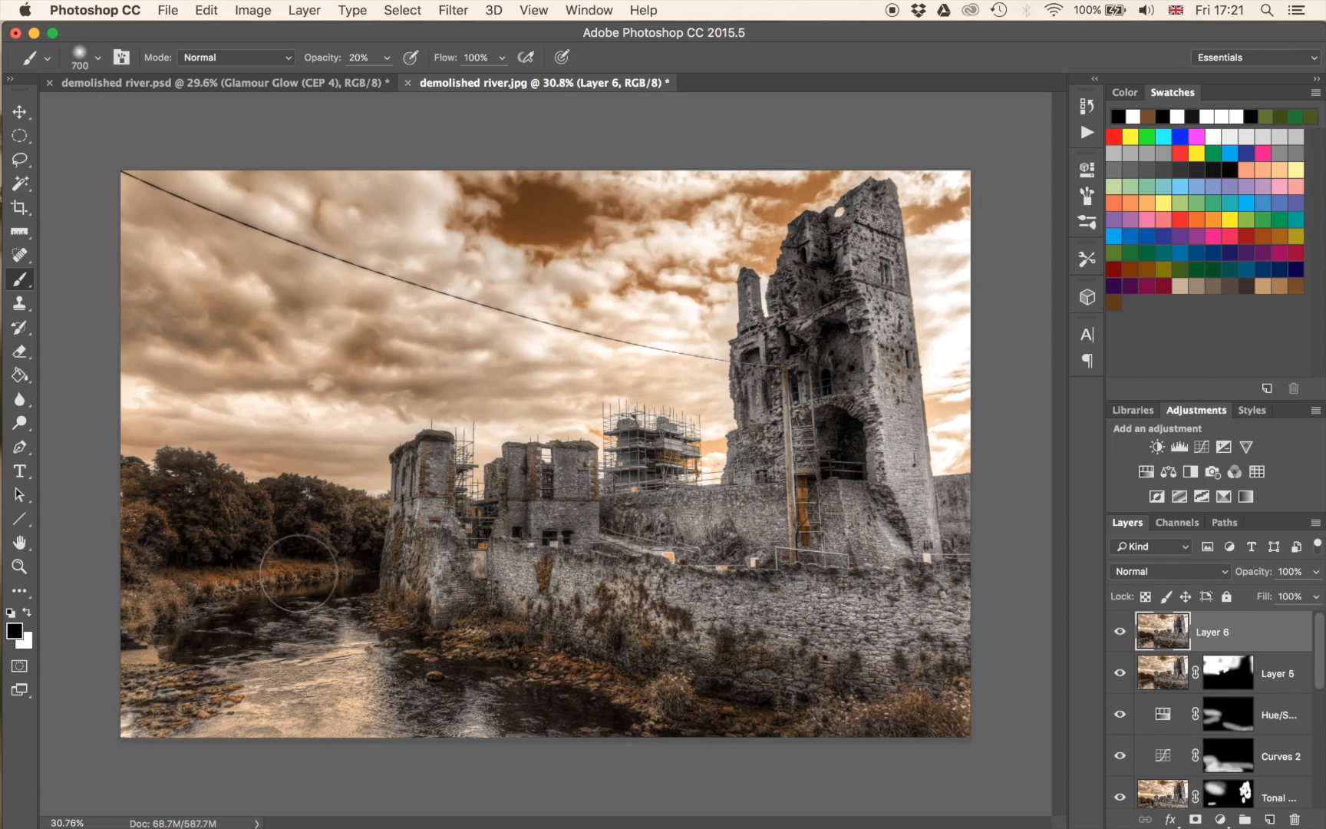
click(1120, 571)
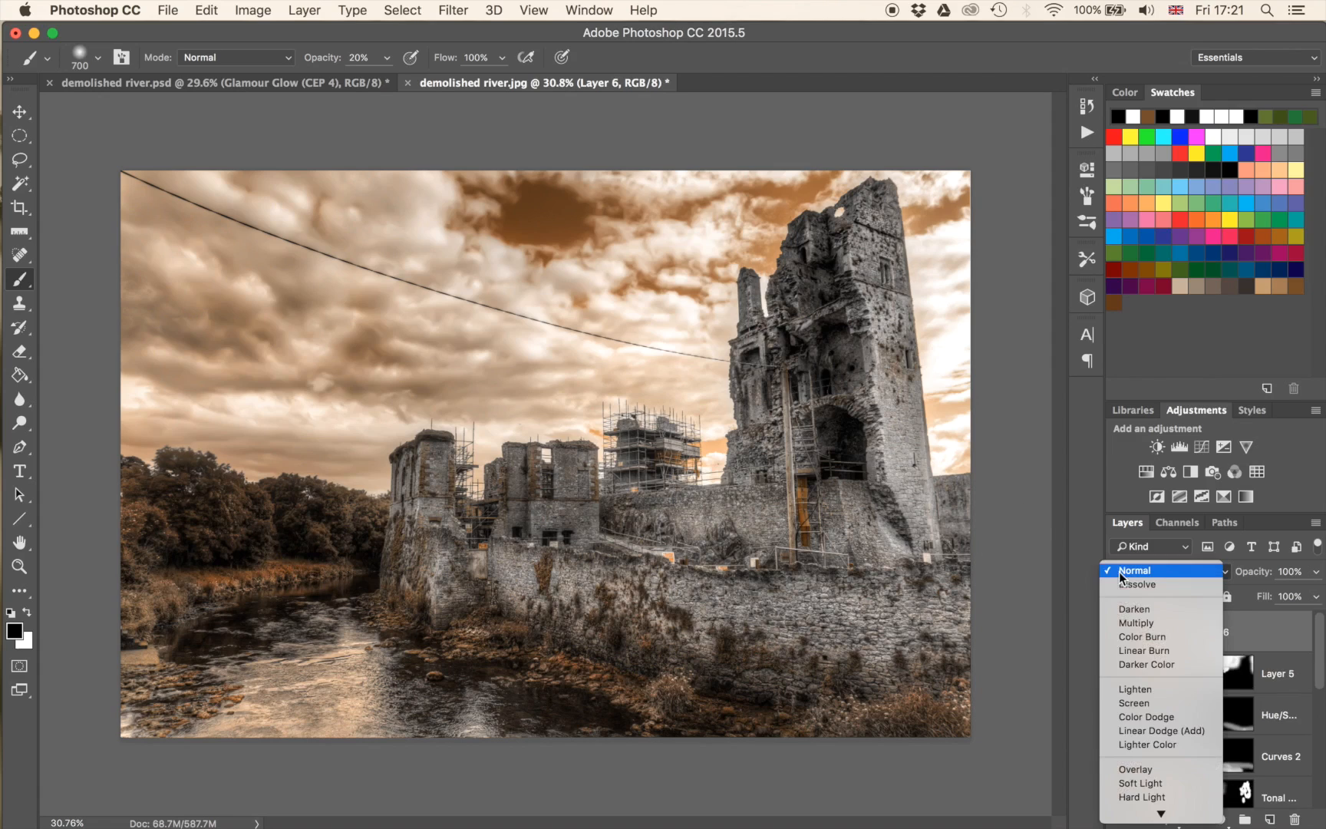
click(1146, 771)
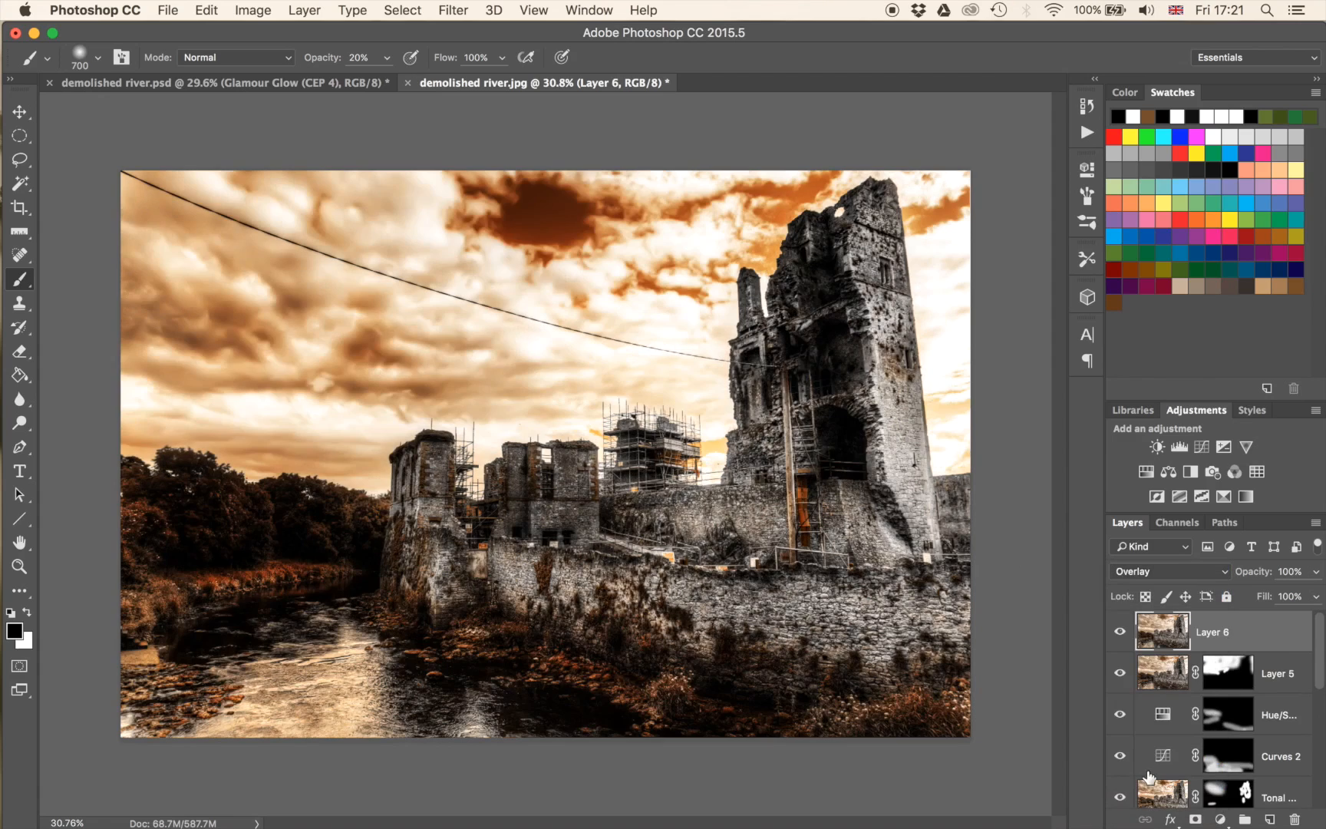
click(1223, 446)
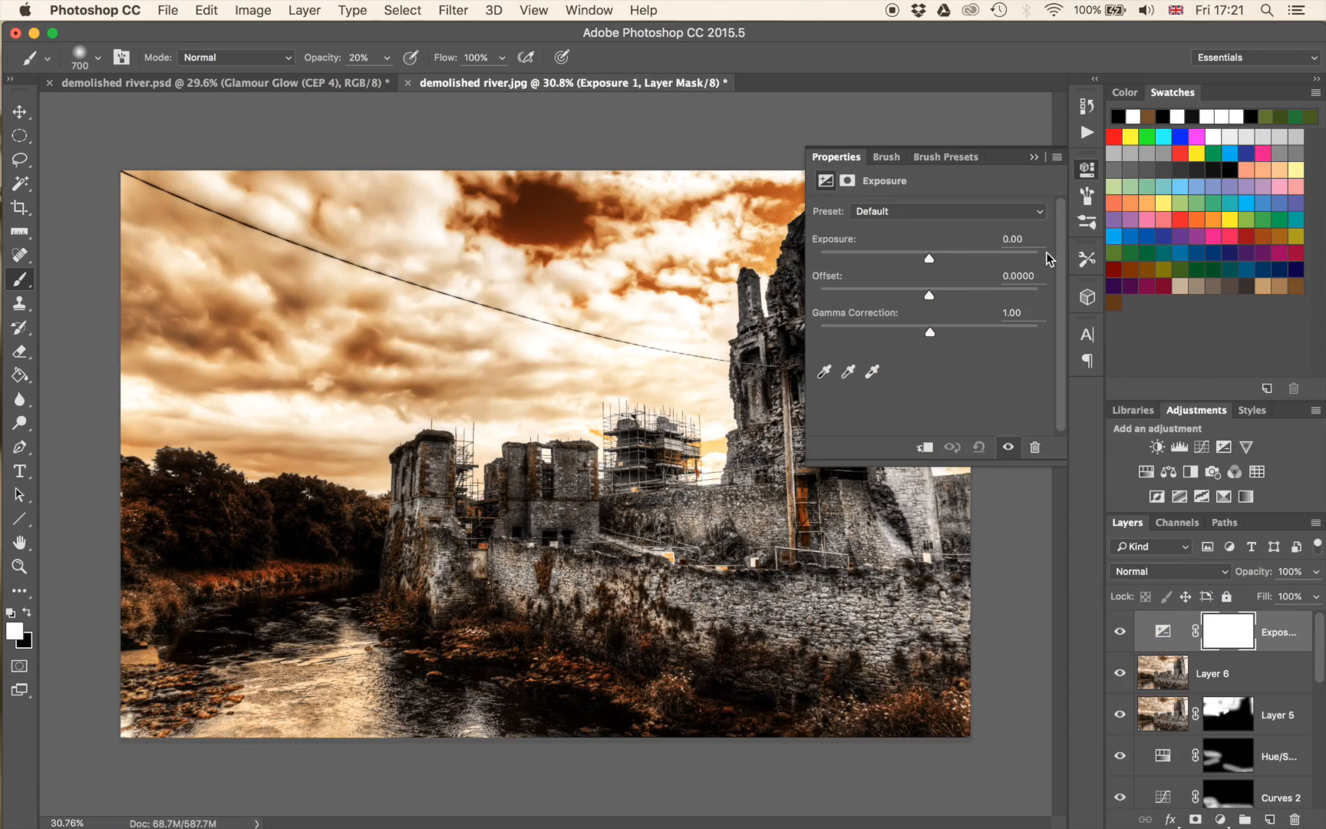
click(1036, 158)
key(super+z)
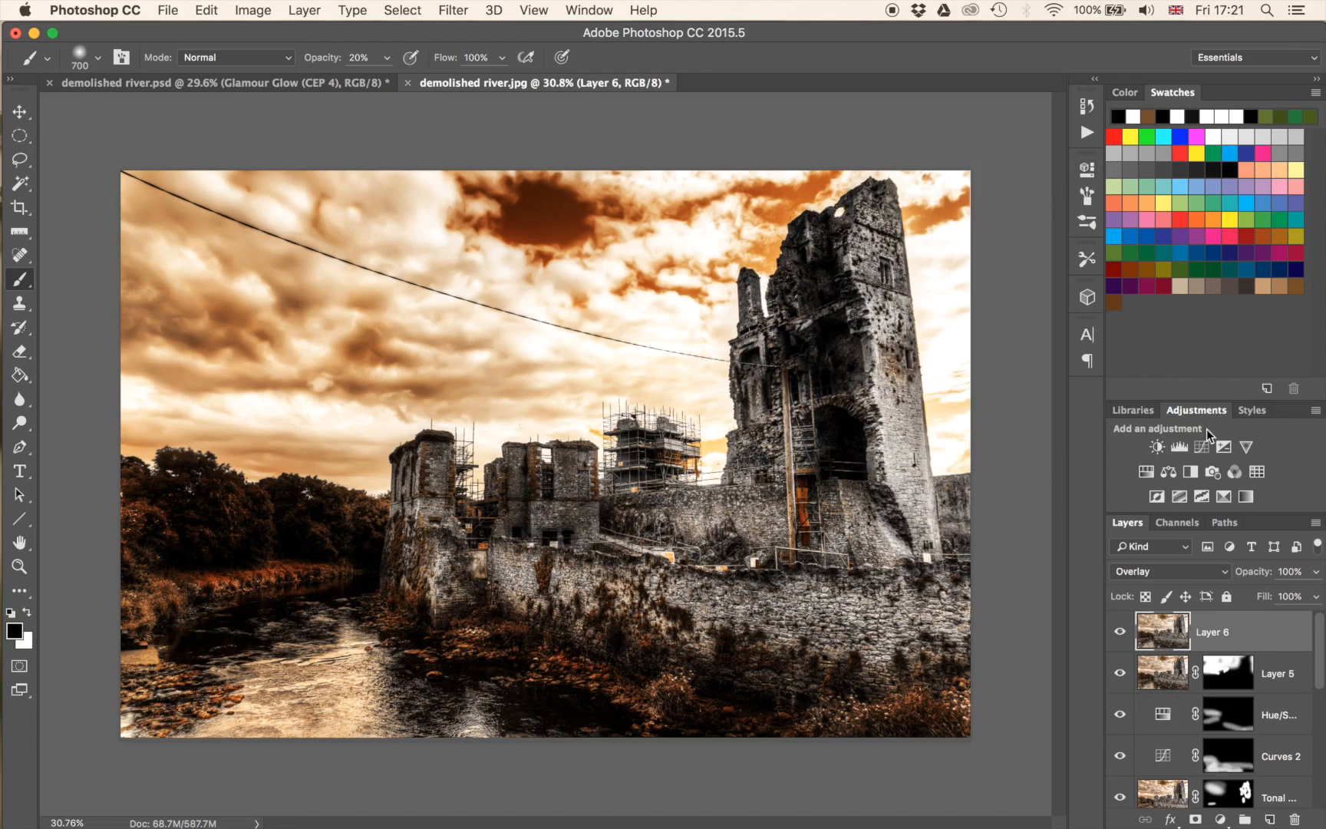
Add a Curves adjustment above Layer 6, raise the midtones strongly to brighten it, and clip it to Layer 6.
click(1200, 447)
drag(929, 347, 909, 330)
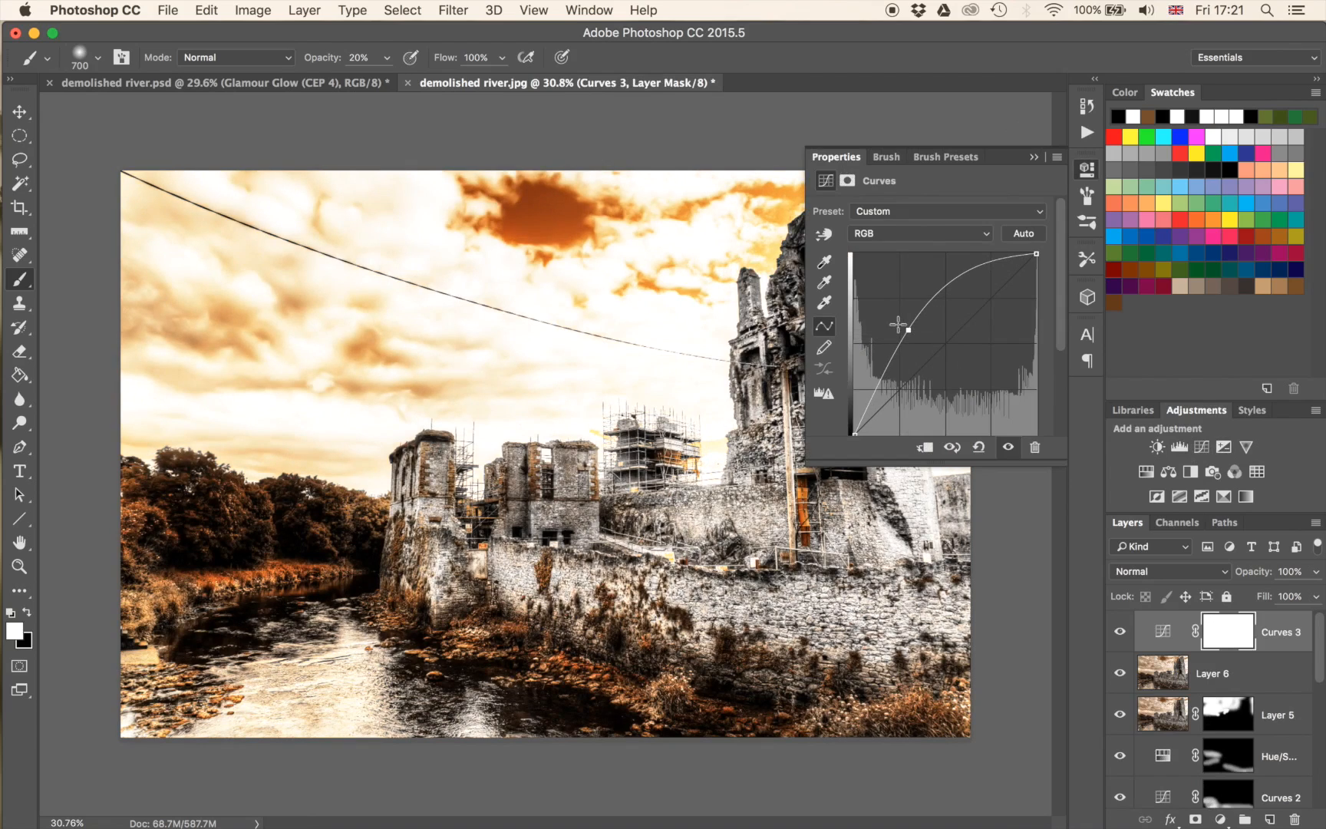
click(1033, 158)
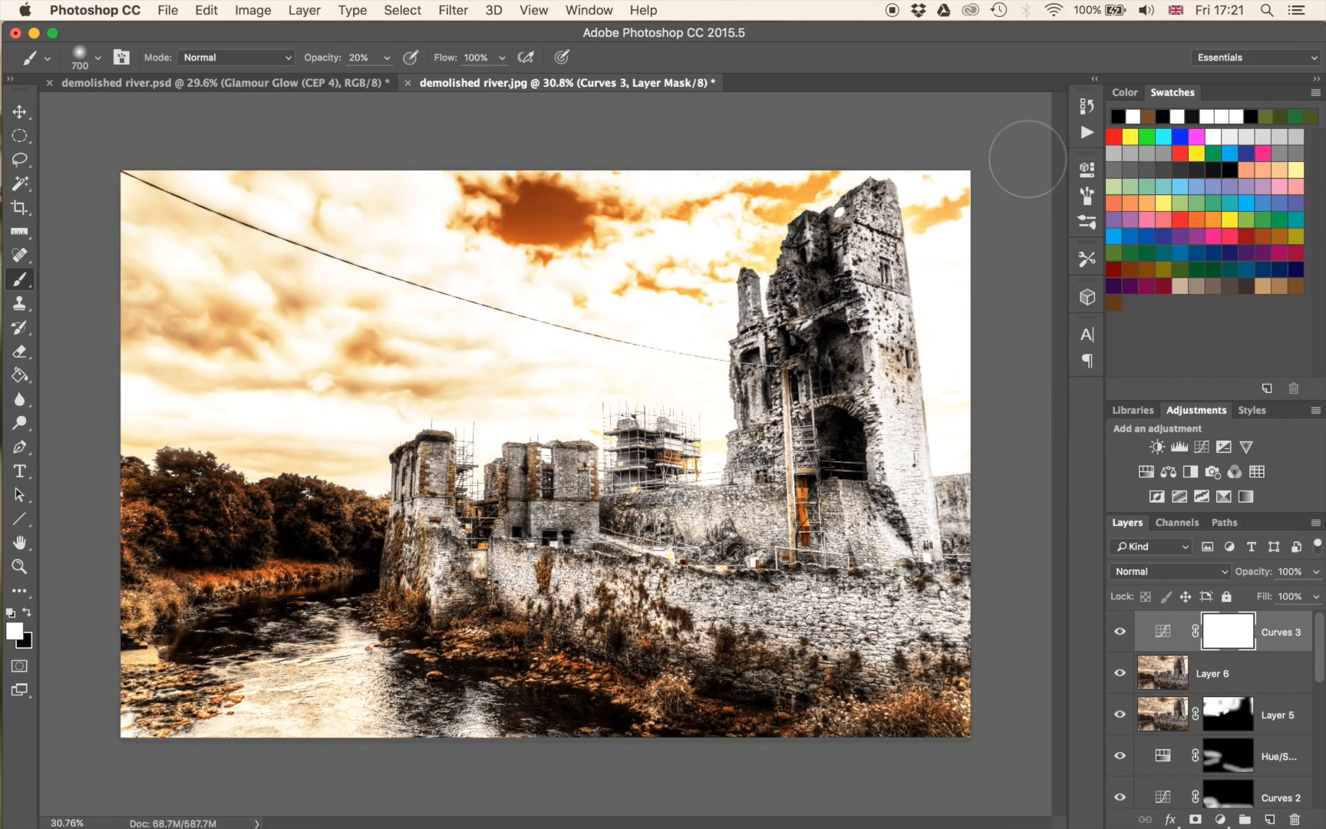
mouse_move(1323, 695)
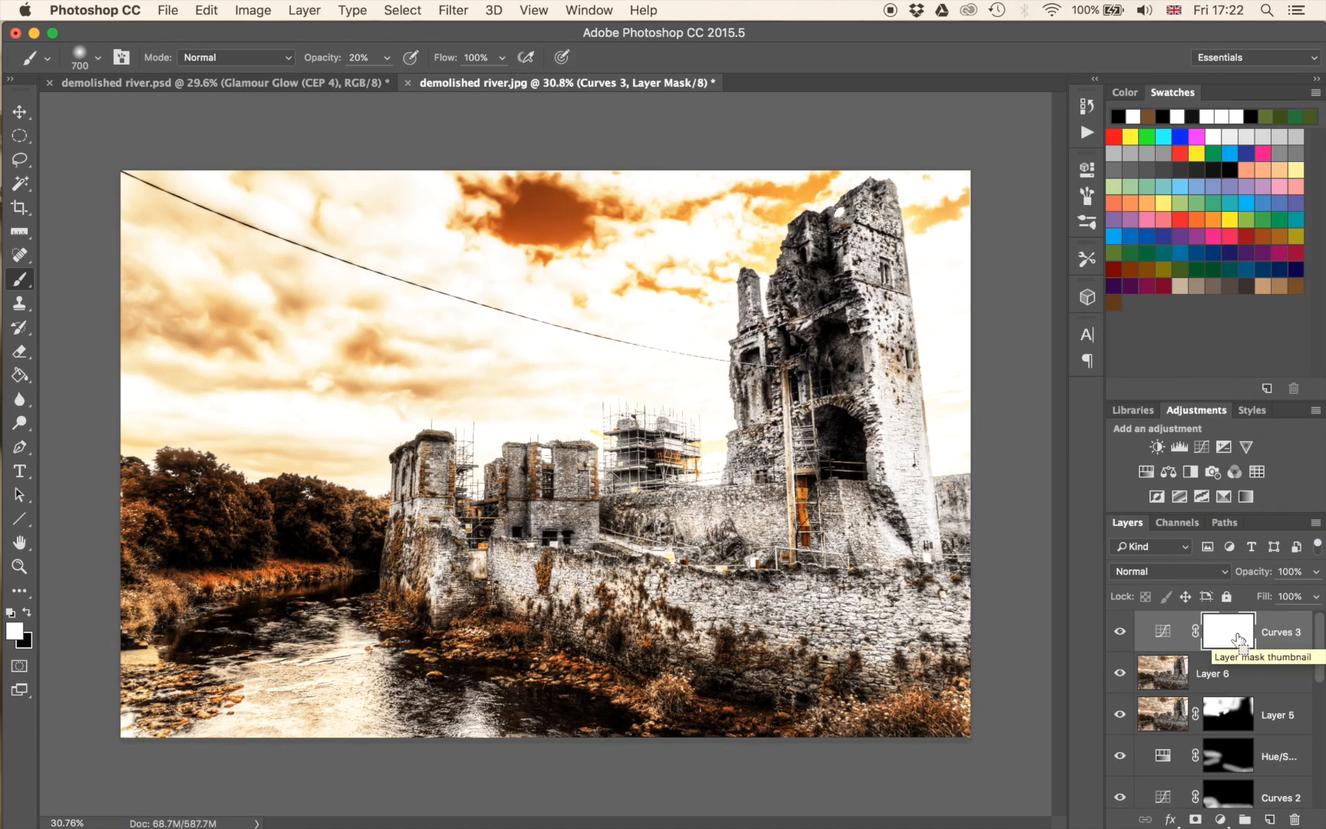
key(super+alt+g)
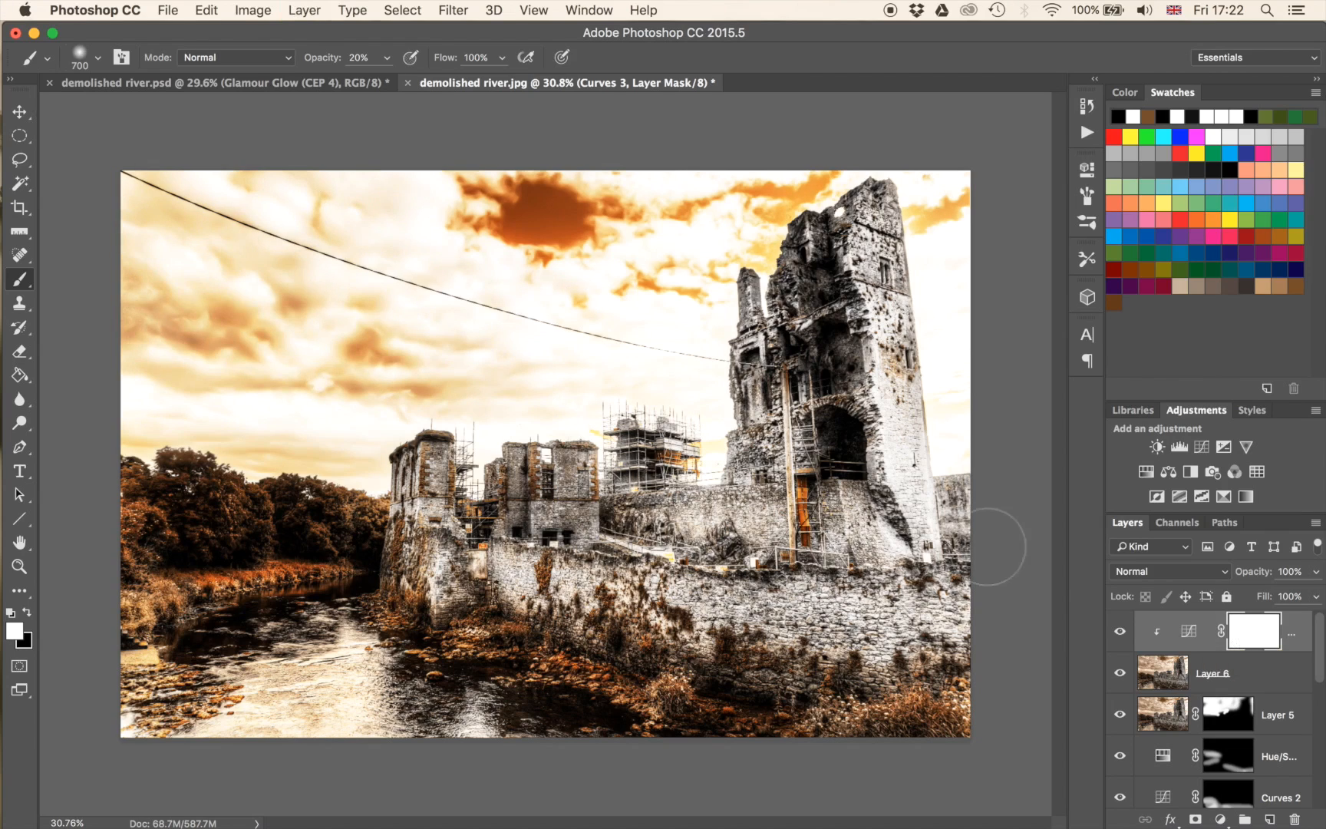
Reopen the new Curves adjustment's properties and toggle its clipping to Layer 6 off and on.
double_click(1188, 632)
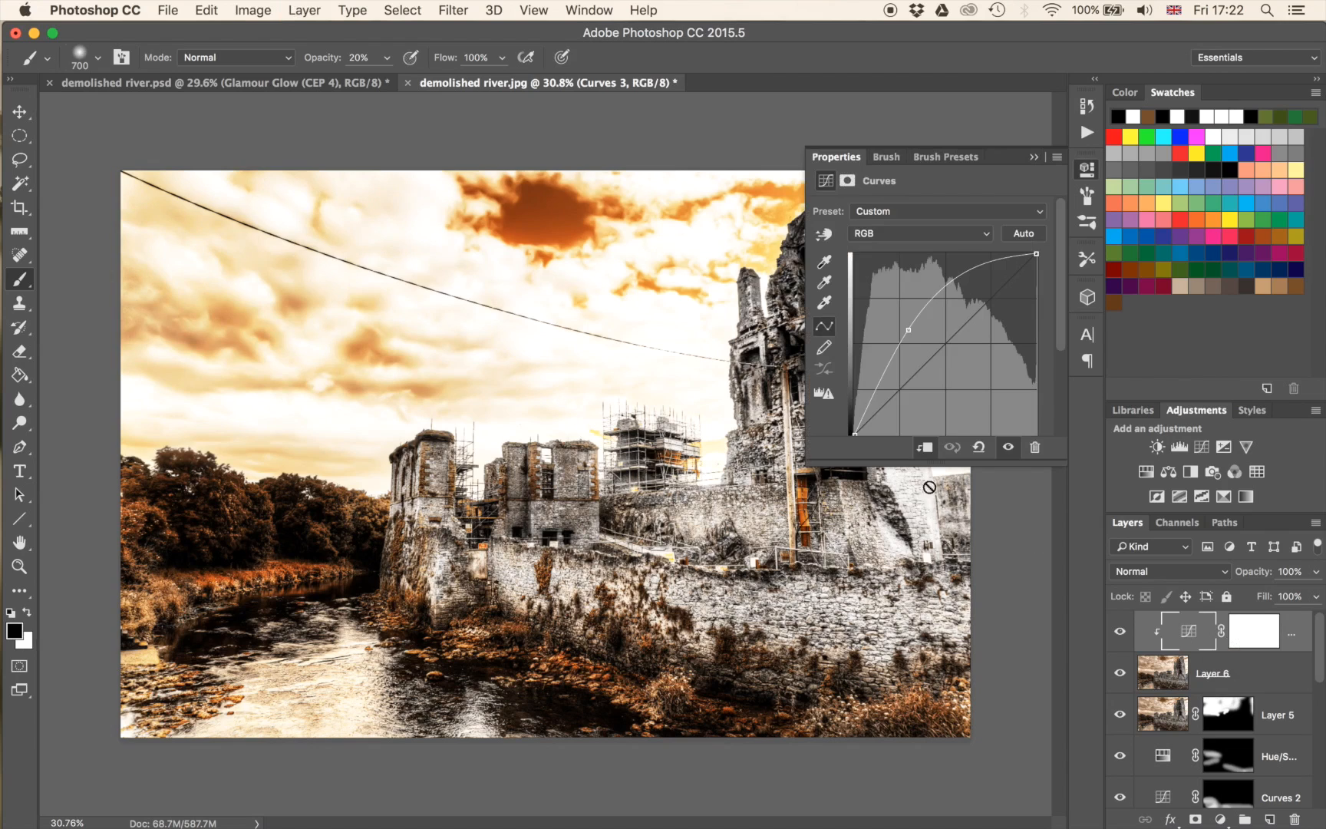
click(926, 453)
click(926, 453)
click(925, 453)
click(925, 453)
click(1034, 158)
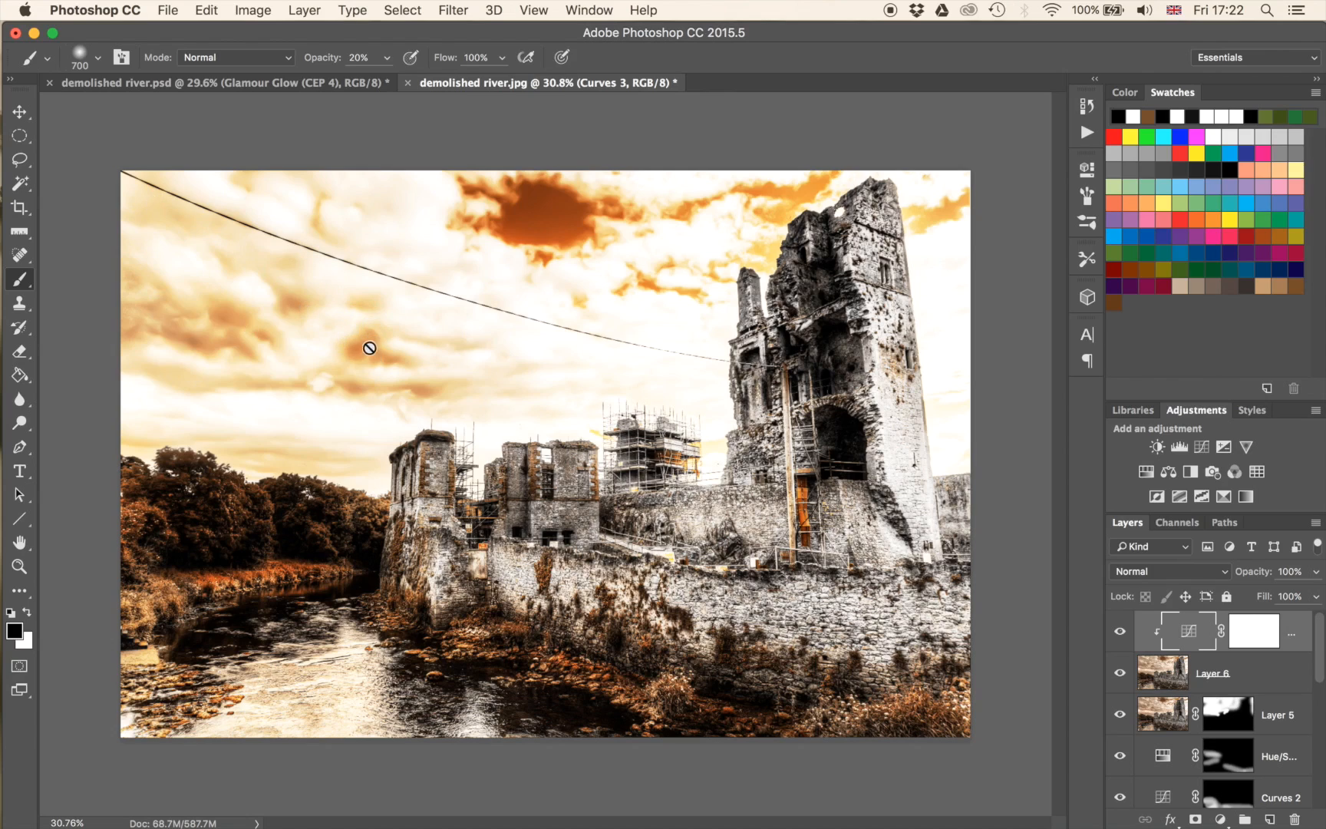
Add a layer mask to Layer 6 and invert it to black.
click(1167, 673)
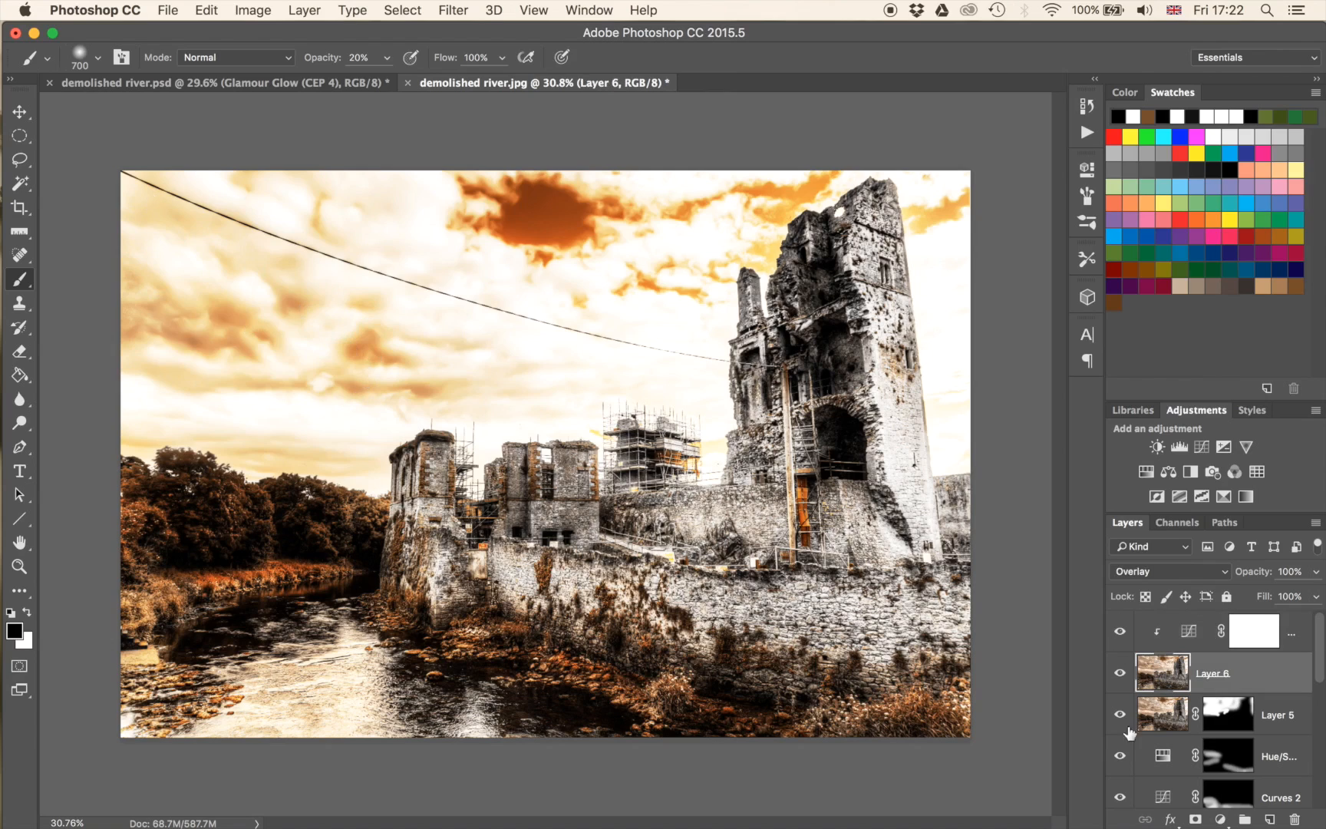
click(1196, 820)
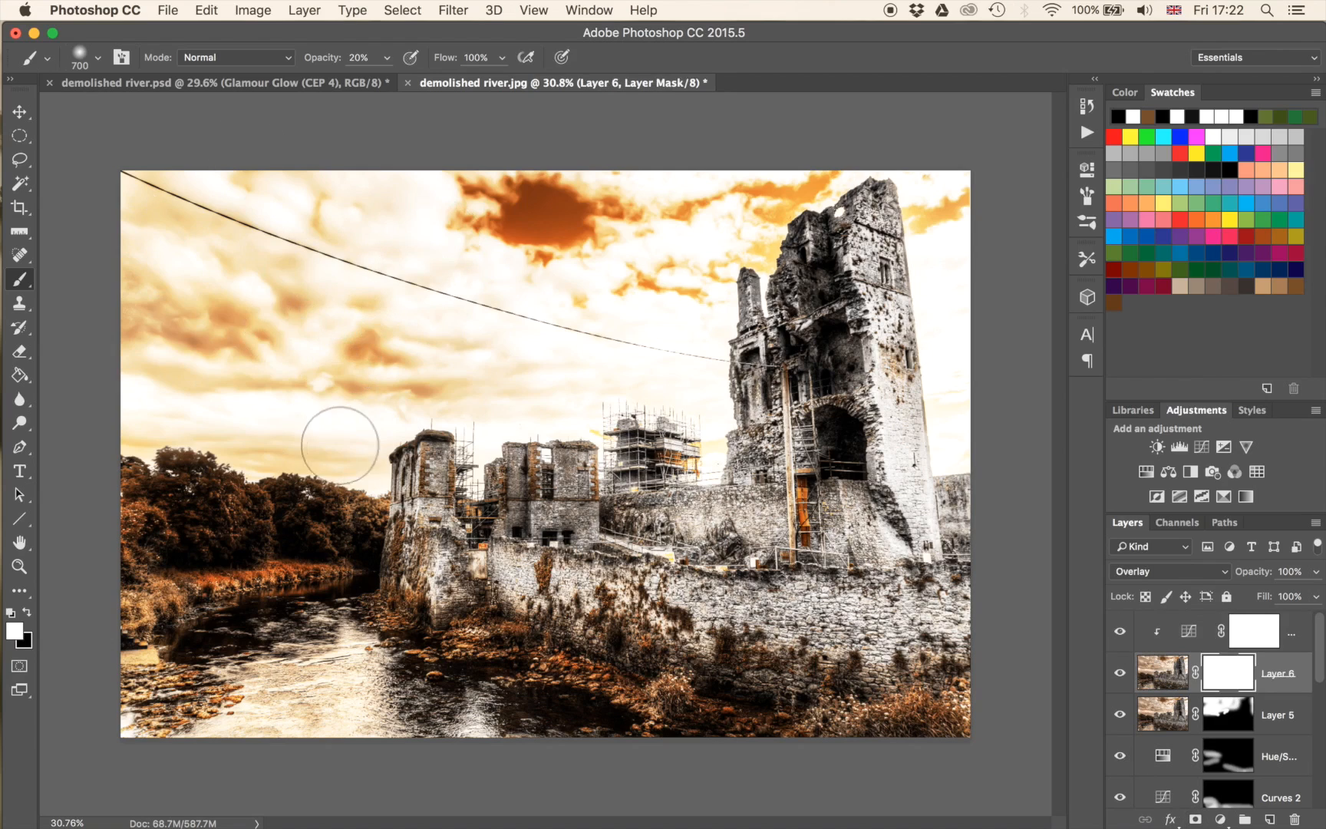
key(super+i)
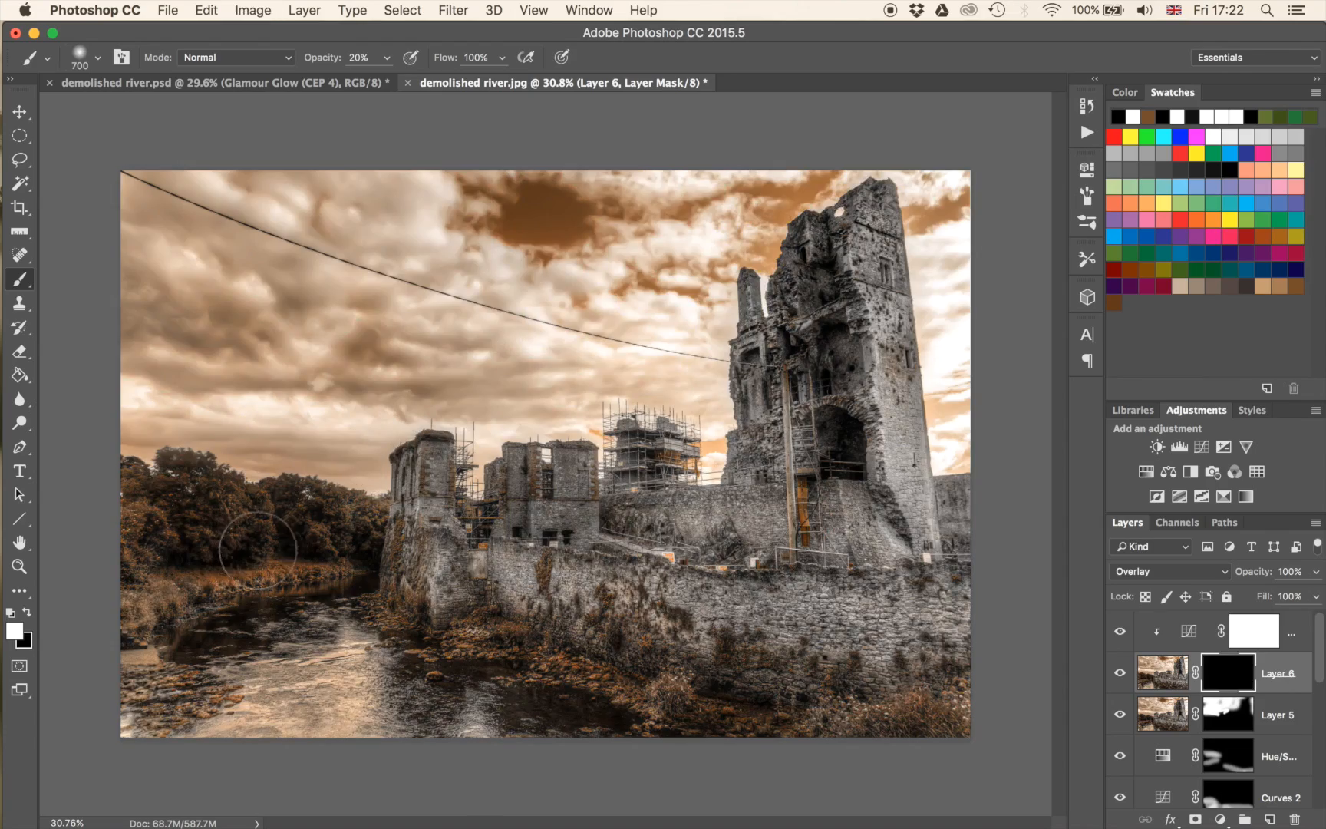
Paint white on Layer 6's mask over the trees and far riverbank with a 700 px brush at 20% opacity.
scroll(257, 571, up, 1)
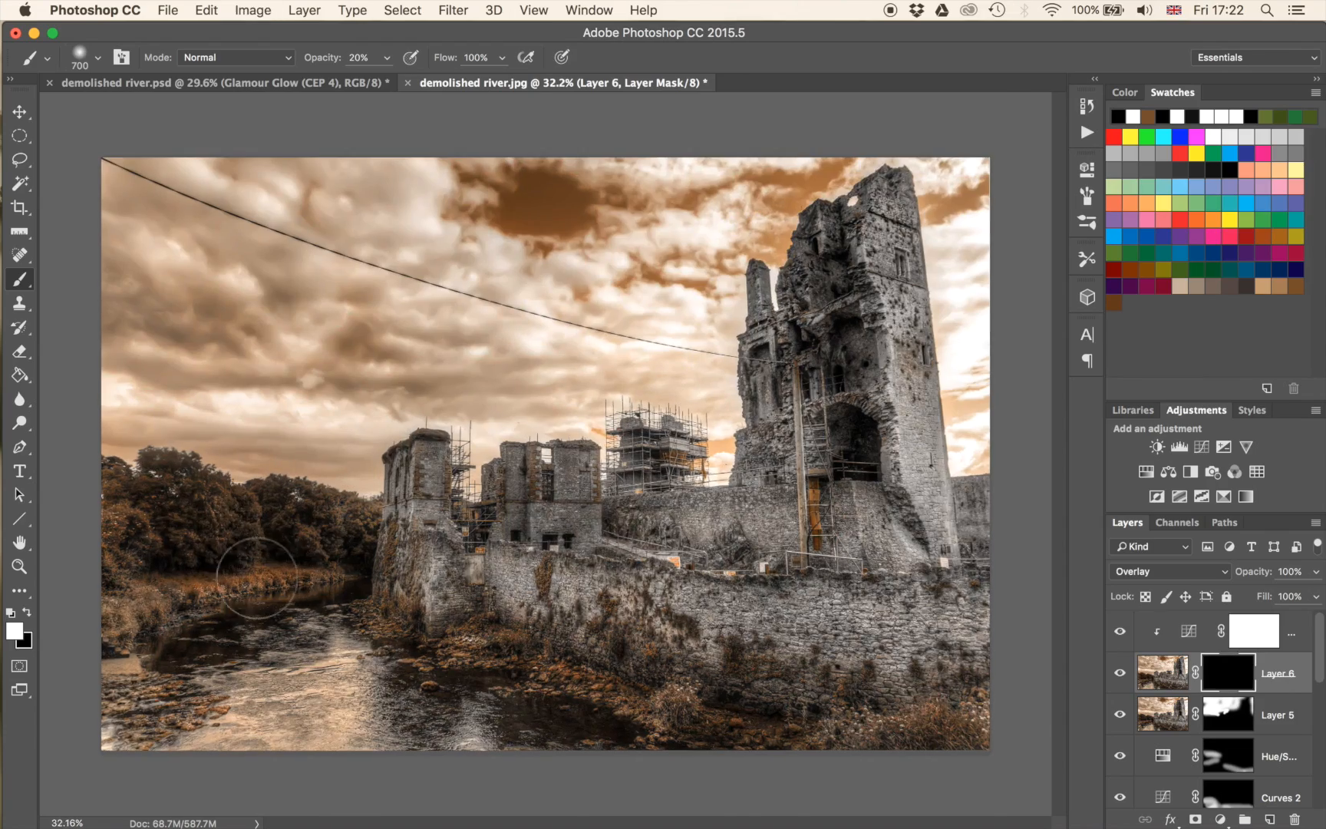
scroll(257, 577, up, 10)
mouse_move(429, 498)
mouse_down()
mouse_move(841, 275)
mouse_move(1047, 370)
mouse_move(1105, 456)
mouse_move(1076, 446)
mouse_up()
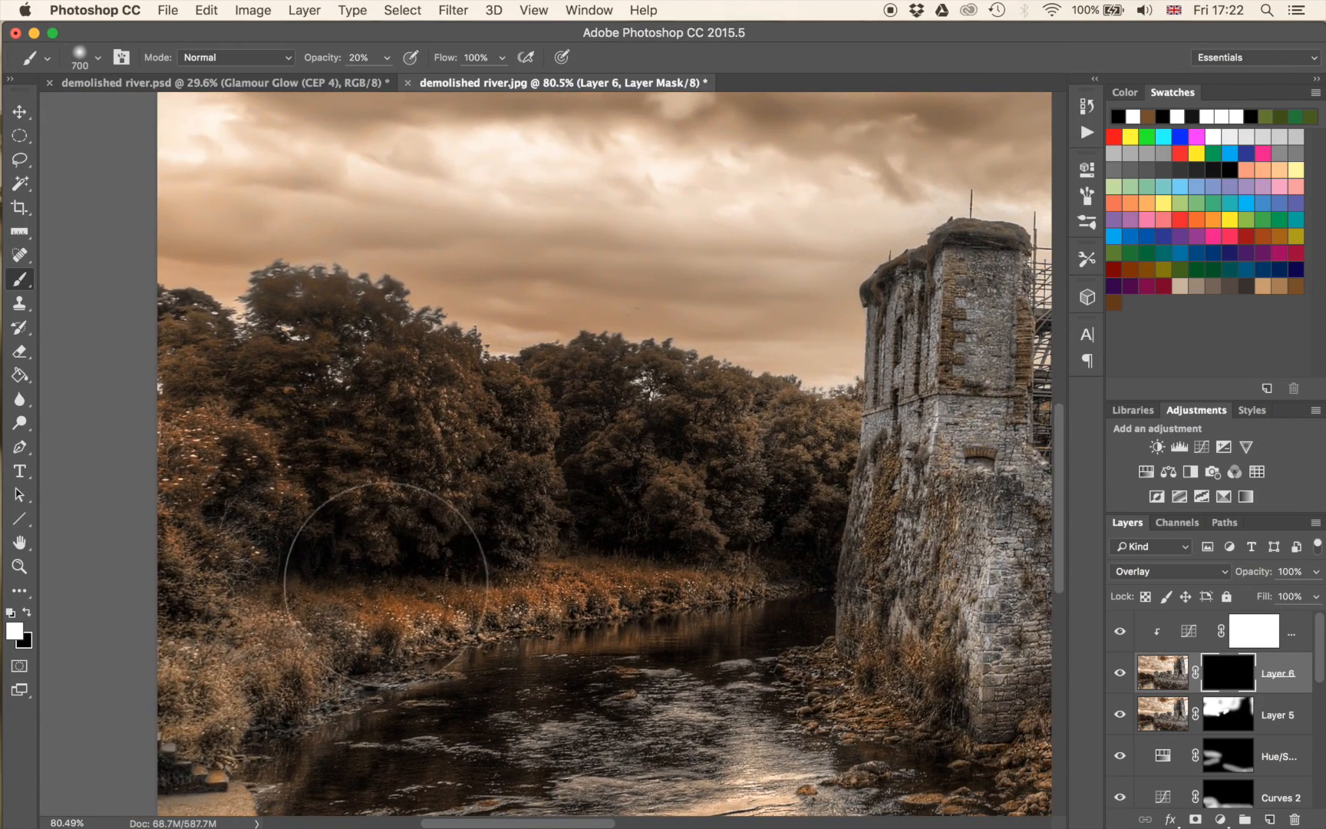
mouse_move(365, 437)
mouse_down()
mouse_move(376, 406)
mouse_move(355, 475)
mouse_move(398, 448)
mouse_move(534, 445)
mouse_move(422, 450)
mouse_move(284, 430)
mouse_move(260, 400)
mouse_move(452, 453)
mouse_up()
mouse_move(253, 477)
mouse_down()
mouse_move(230, 445)
mouse_move(399, 419)
mouse_move(767, 507)
mouse_move(534, 570)
mouse_move(633, 535)
mouse_move(731, 533)
mouse_move(666, 651)
mouse_move(632, 634)
mouse_up()
key(x)
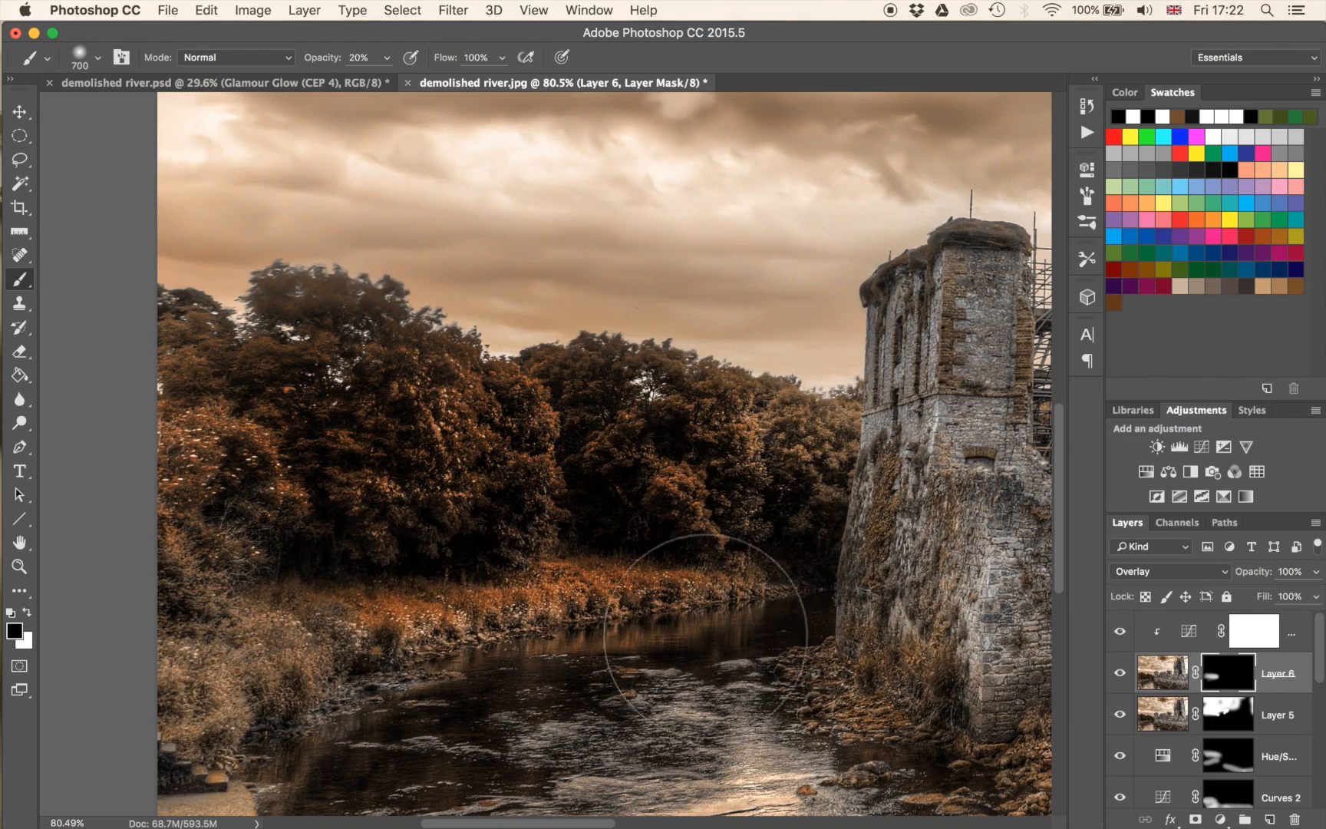
Reduce the brush to 122 px and paint white at 20% opacity over the wall's ivy patches and the undergrowth and rocks below it.
mouse_move(769, 690)
mouse_down()
mouse_move(259, 477)
mouse_move(104, 577)
mouse_up()
drag(617, 526, 350, 499)
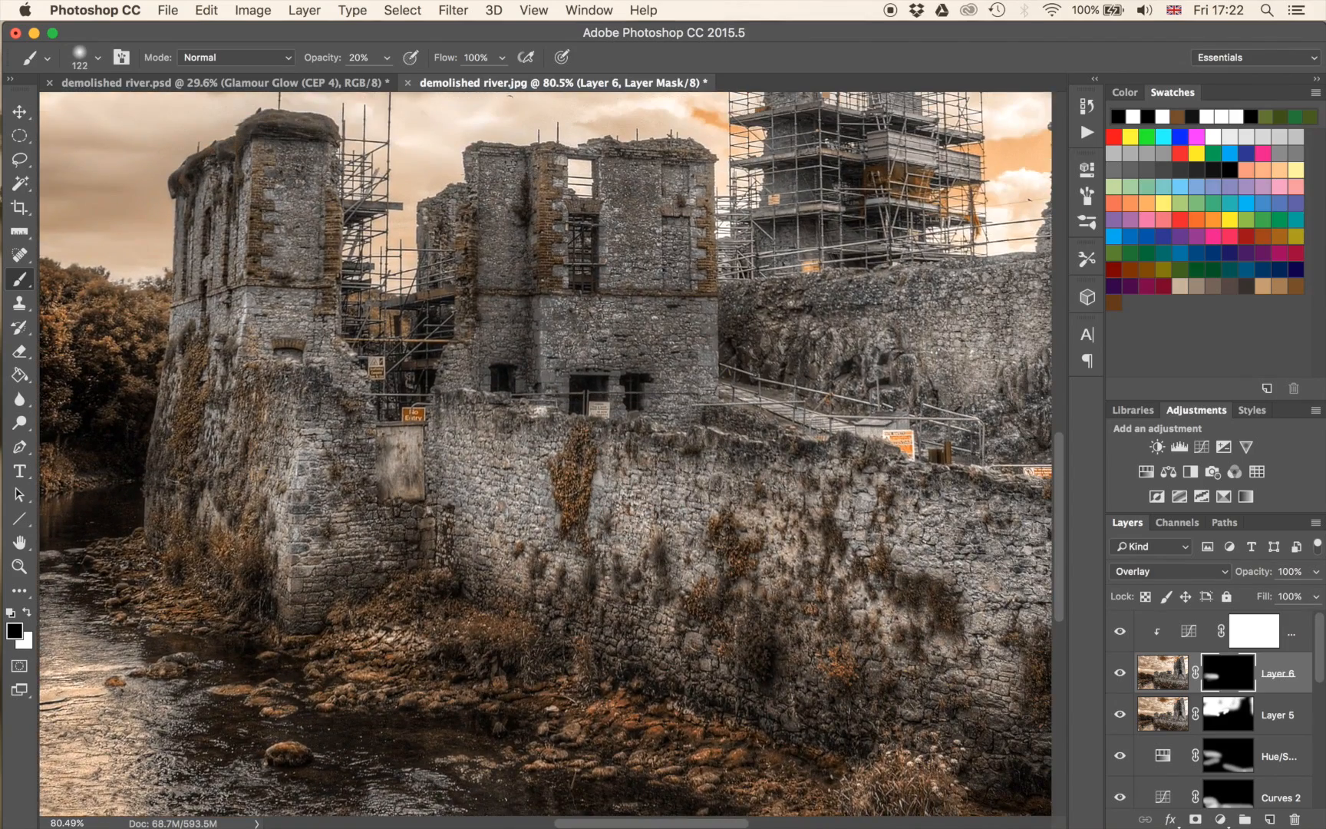
key(x)
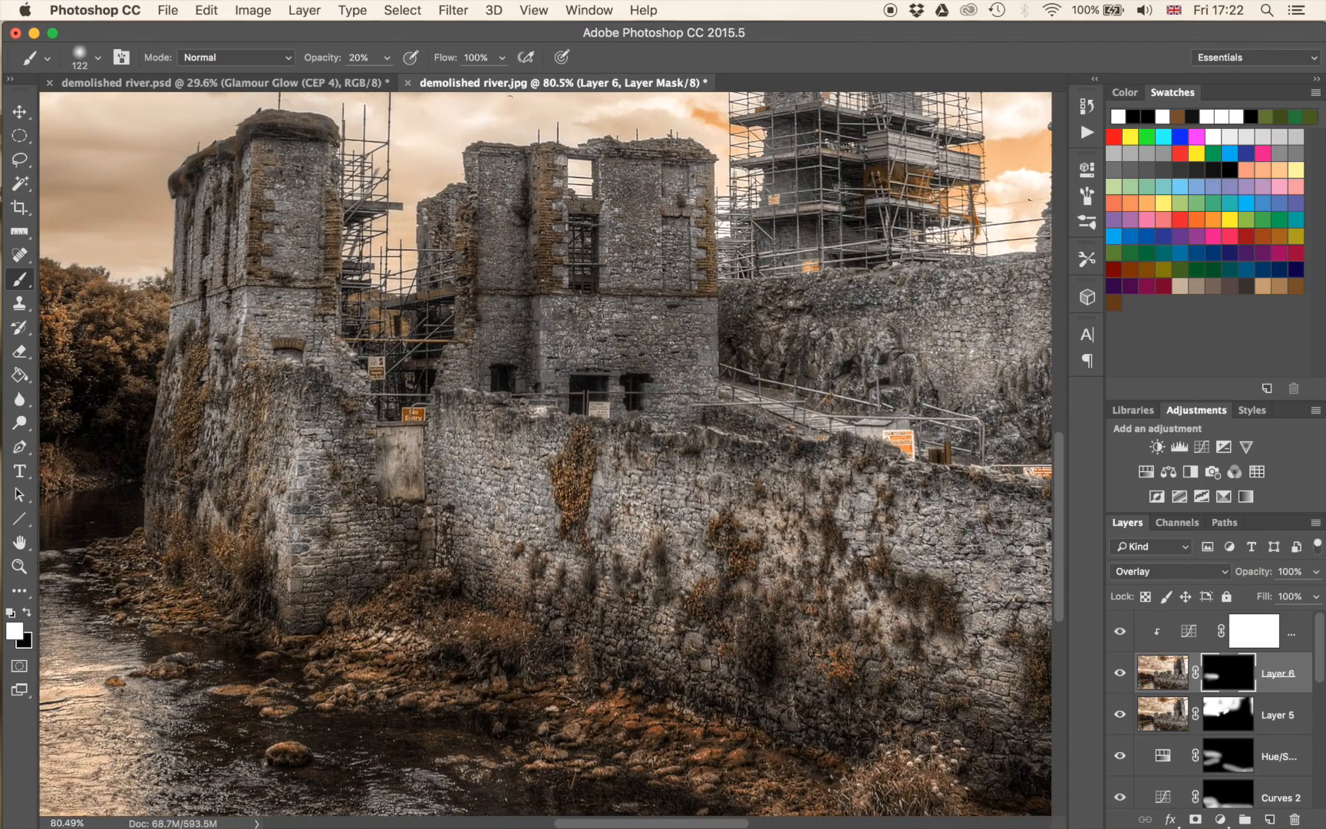
drag(832, 660, 429, 532)
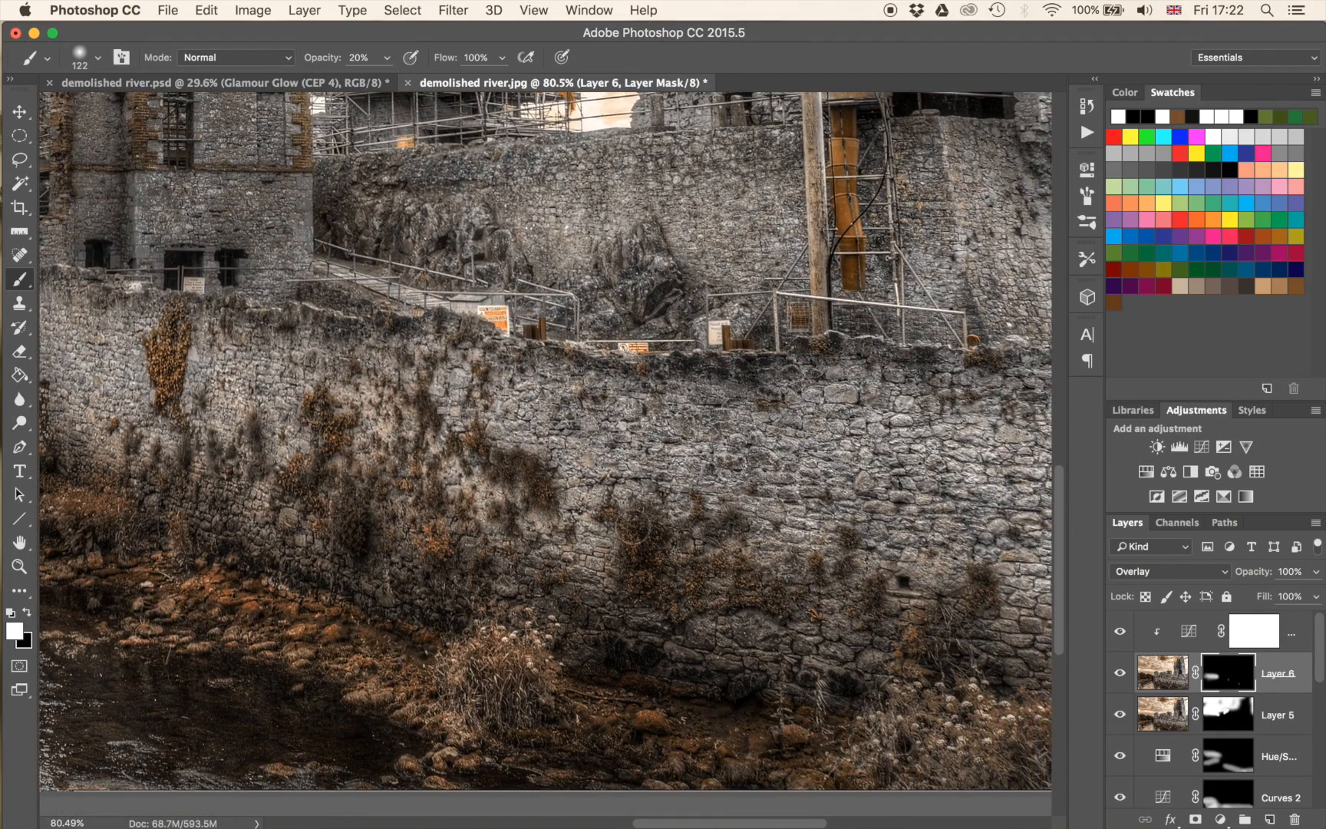
drag(773, 643, 481, 541)
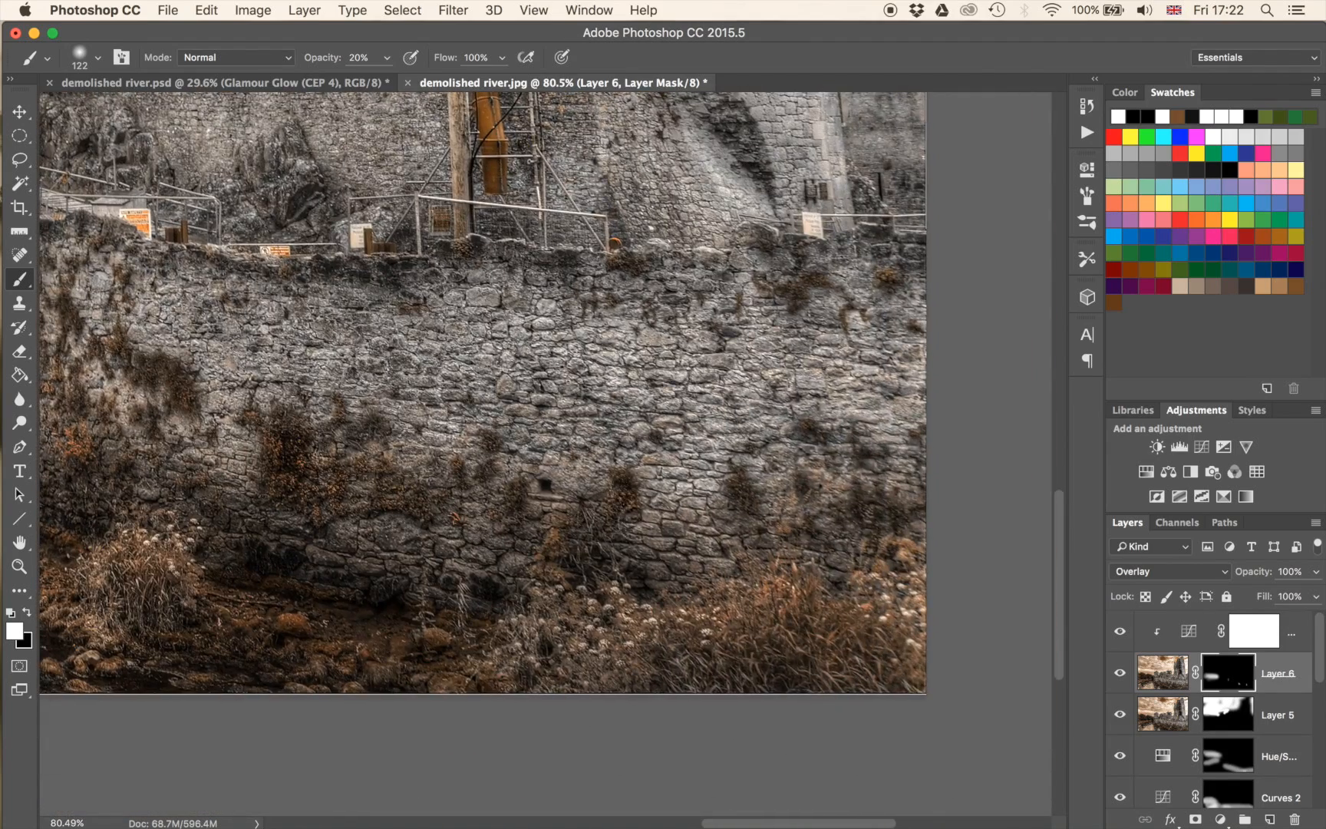
drag(382, 550, 749, 590)
drag(361, 569, 676, 595)
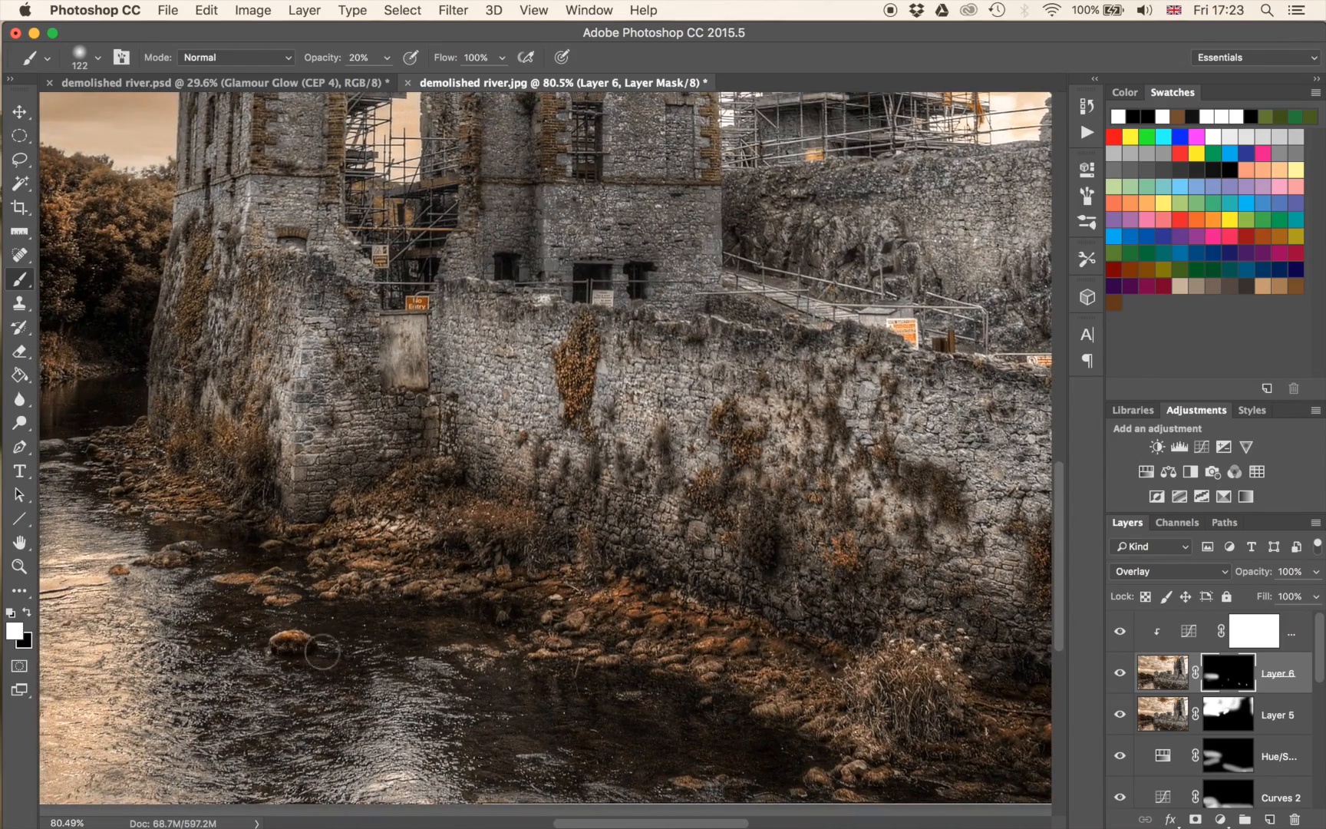
drag(395, 540, 479, 601)
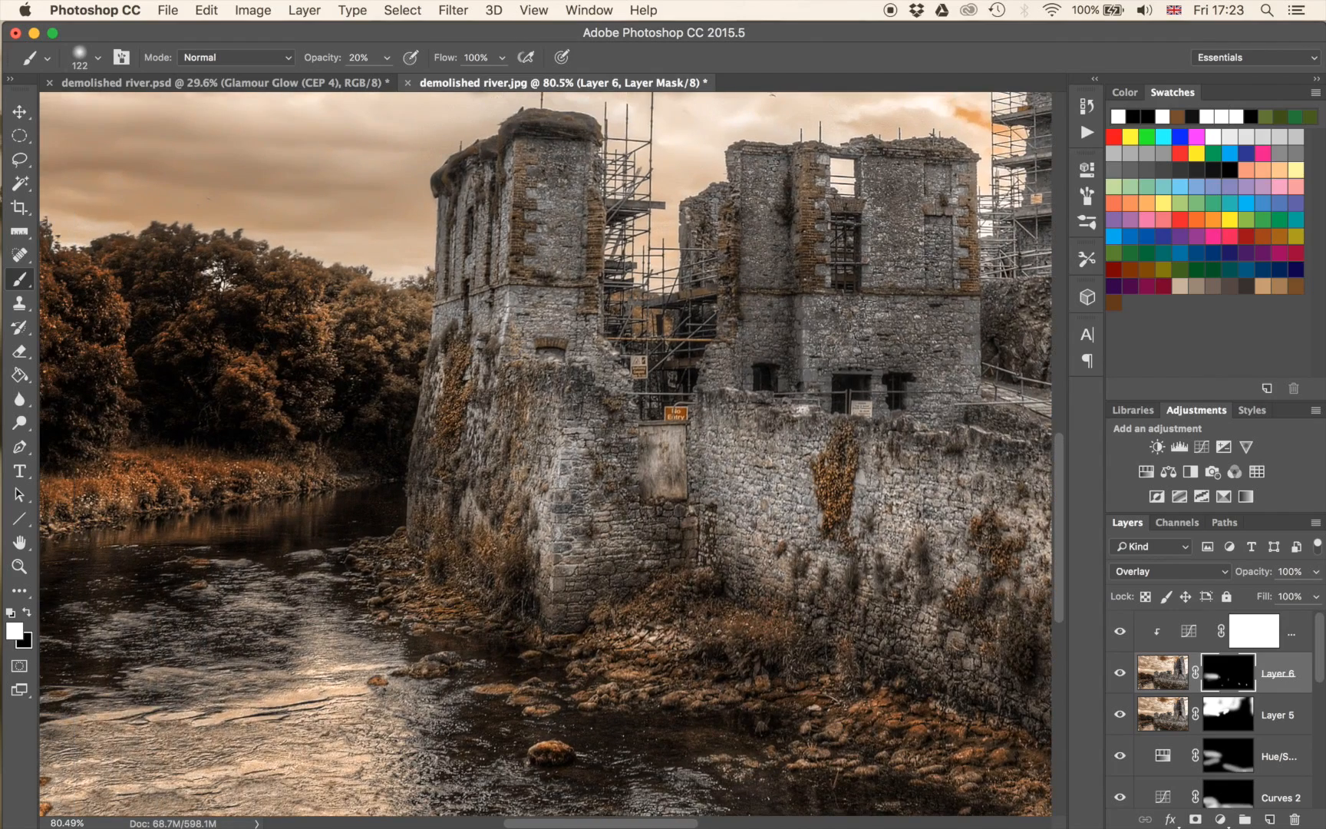
drag(683, 589, 547, 444)
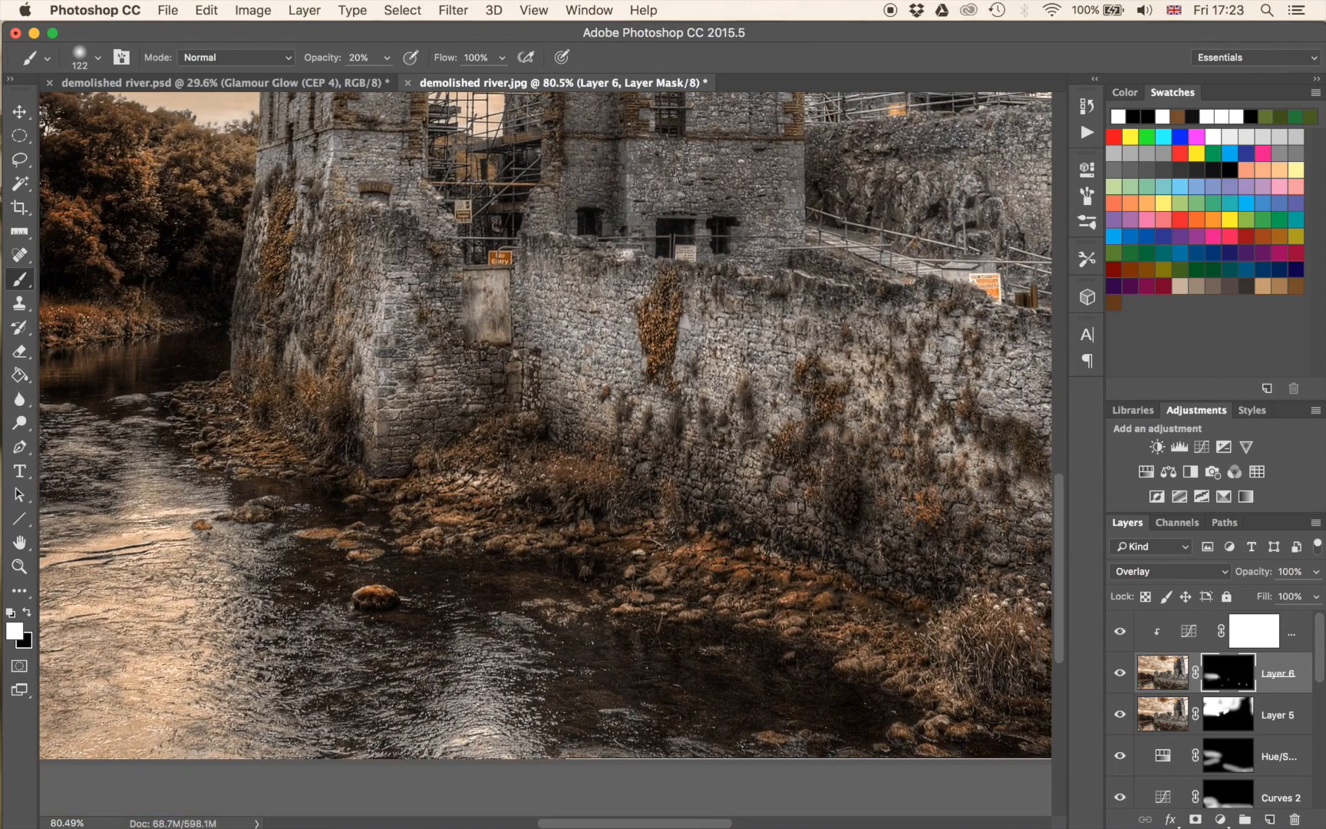
mouse_move(835, 492)
mouse_down()
mouse_move(839, 503)
mouse_move(852, 480)
mouse_move(844, 518)
mouse_move(874, 474)
mouse_up()
scroll(824, 453, down, 2)
scroll(824, 444, down, 5)
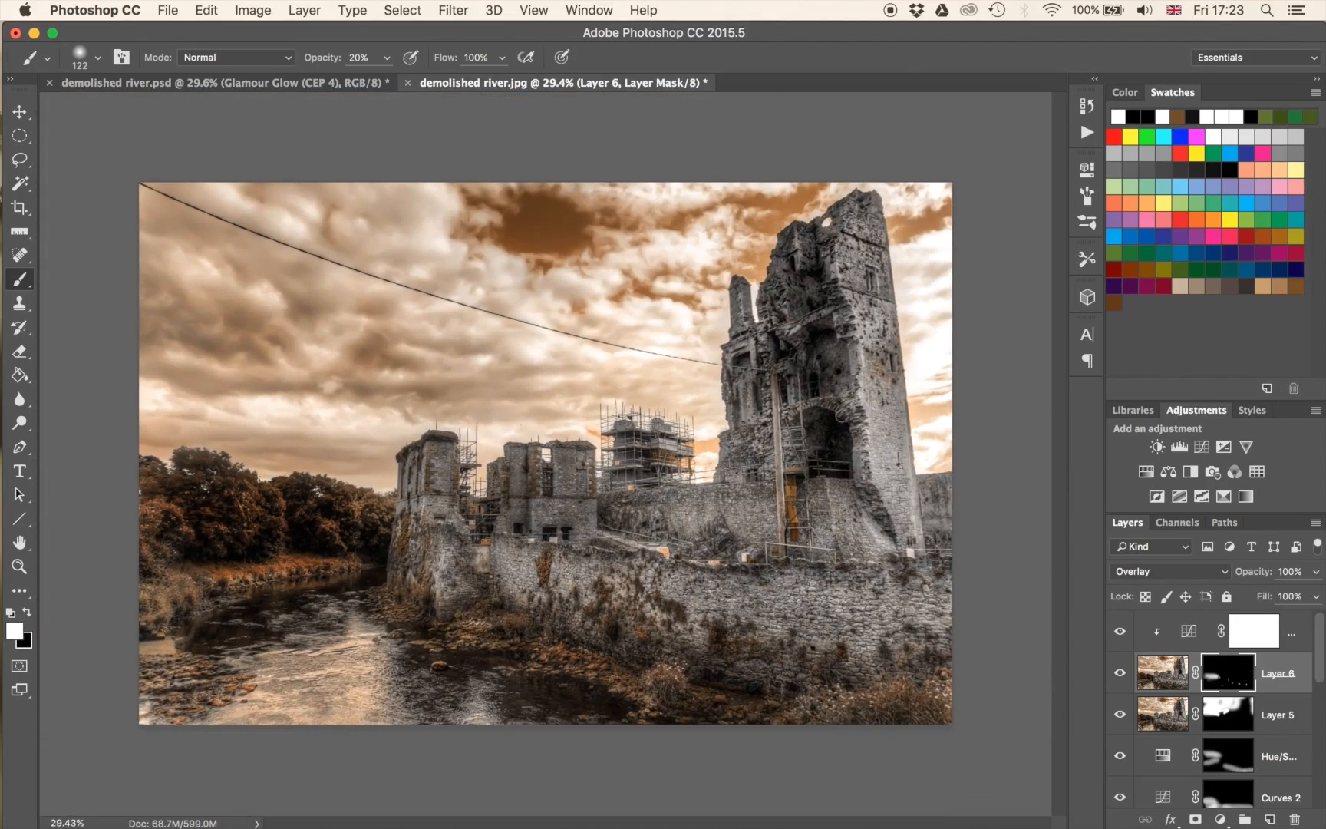
Stamp all visible layers into a new layer above the clipped Curves adjustment and open it in Color Efex Pro 4.
click(1247, 637)
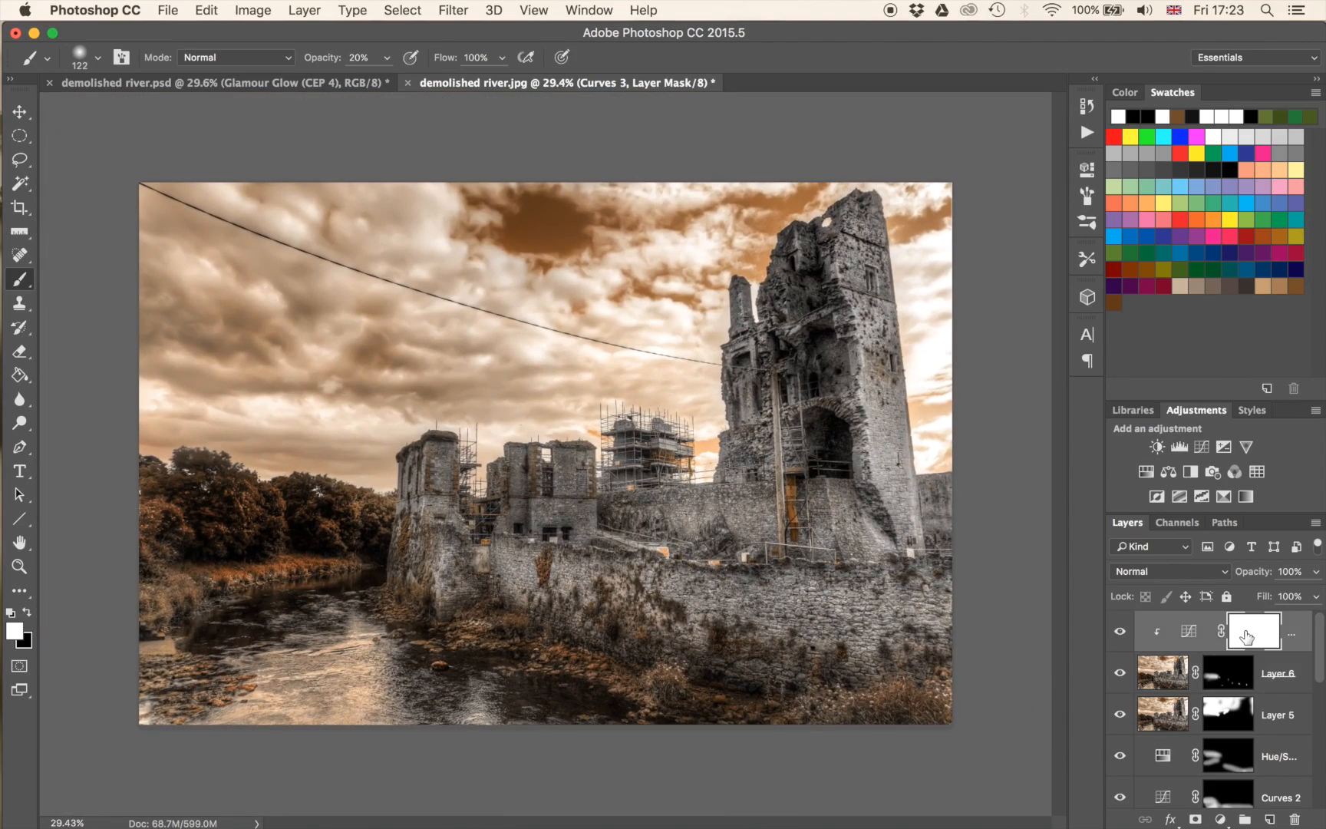
key(super+alt+shift+e)
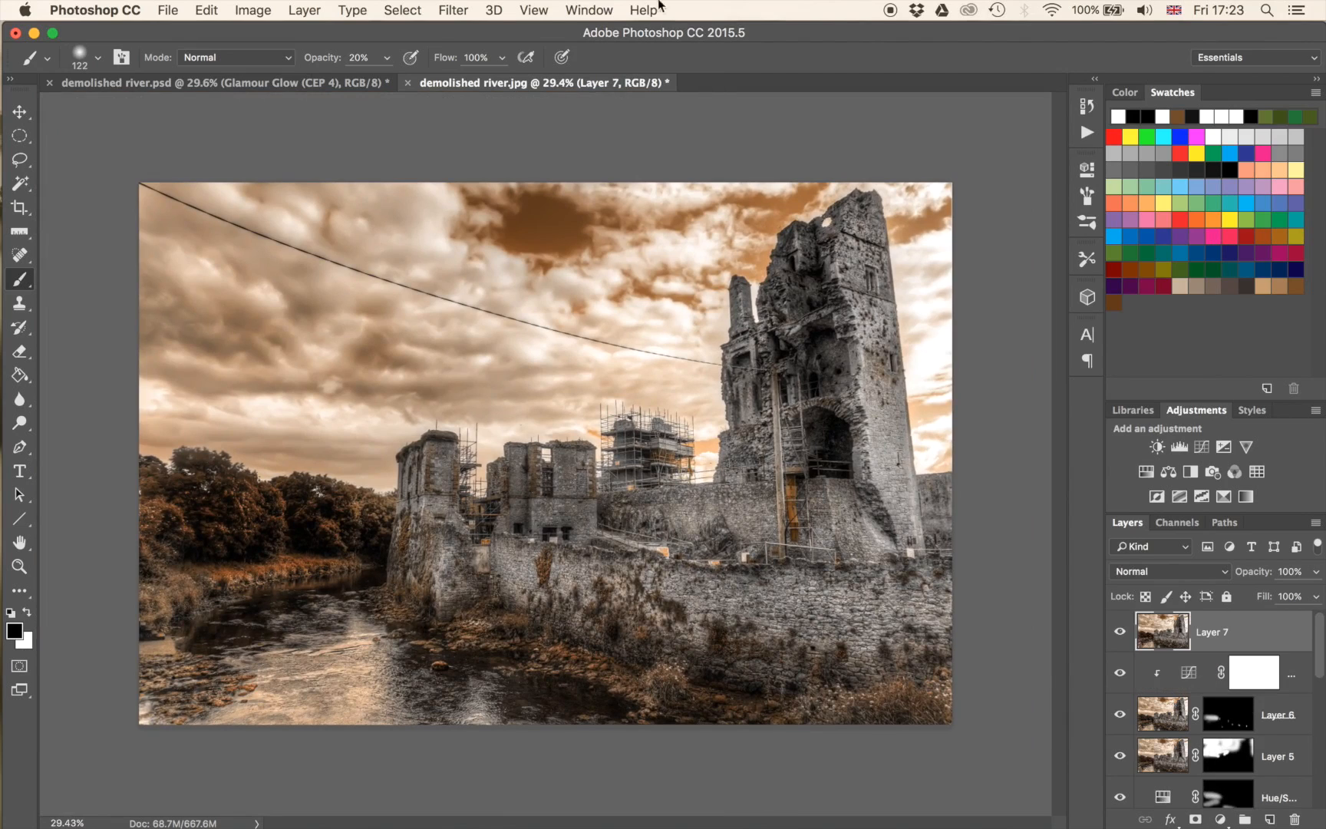
click(453, 10)
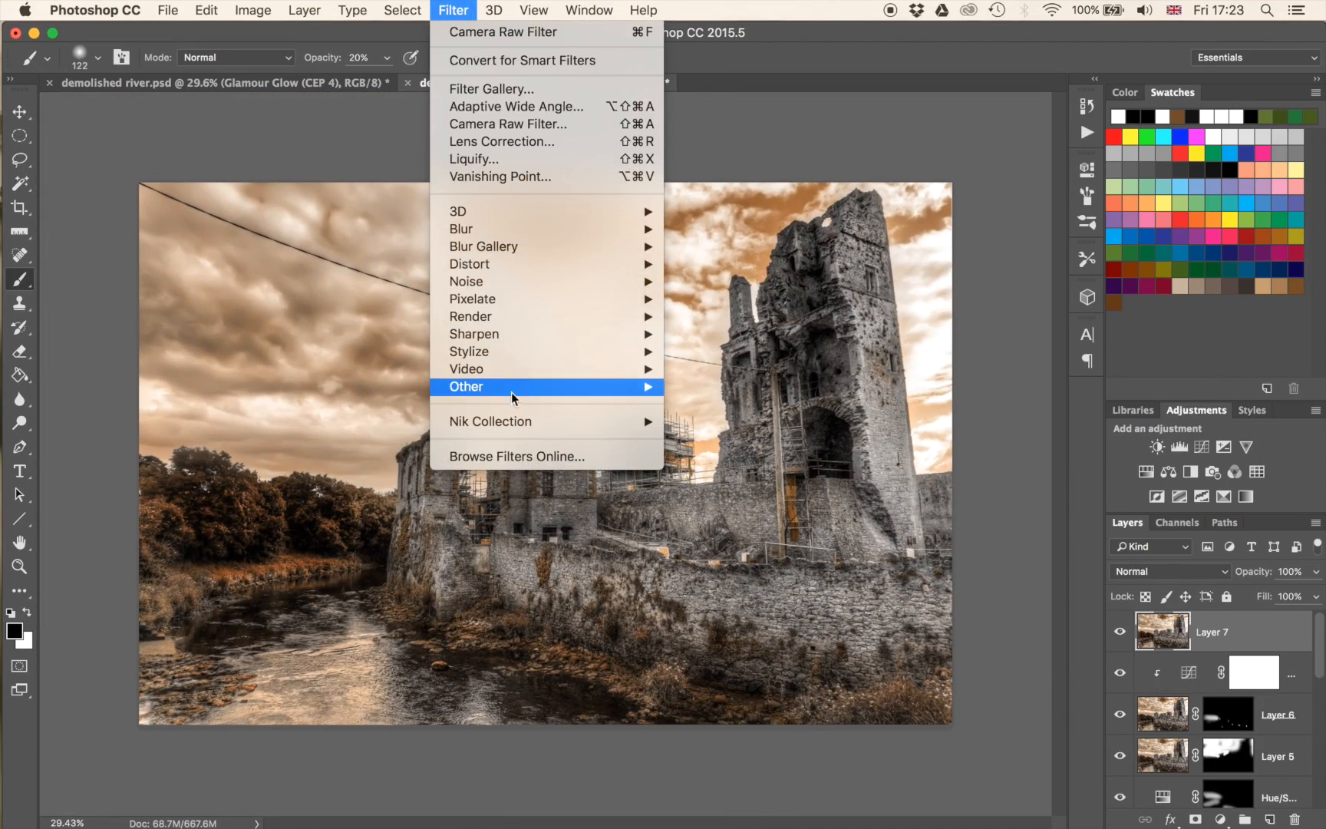
mouse_move(512, 422)
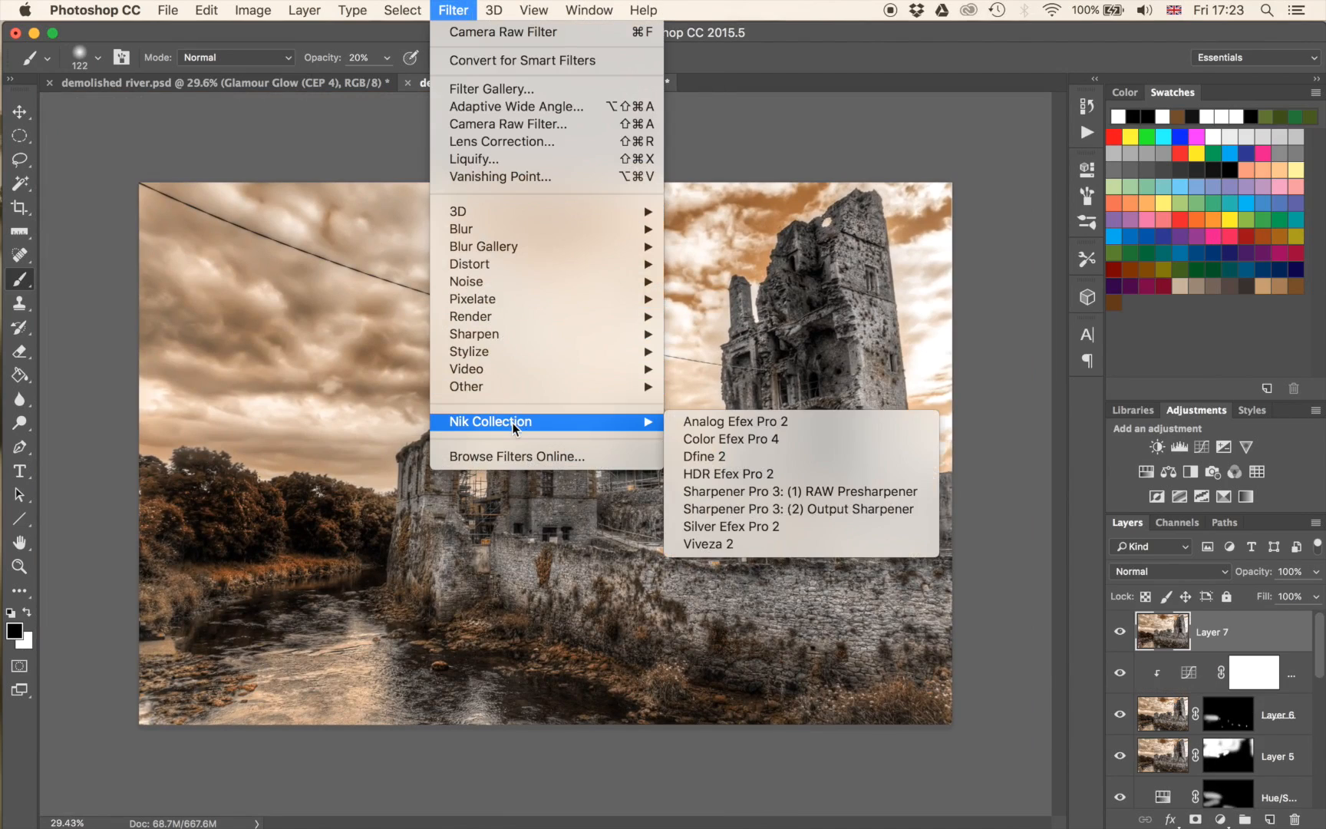
click(739, 438)
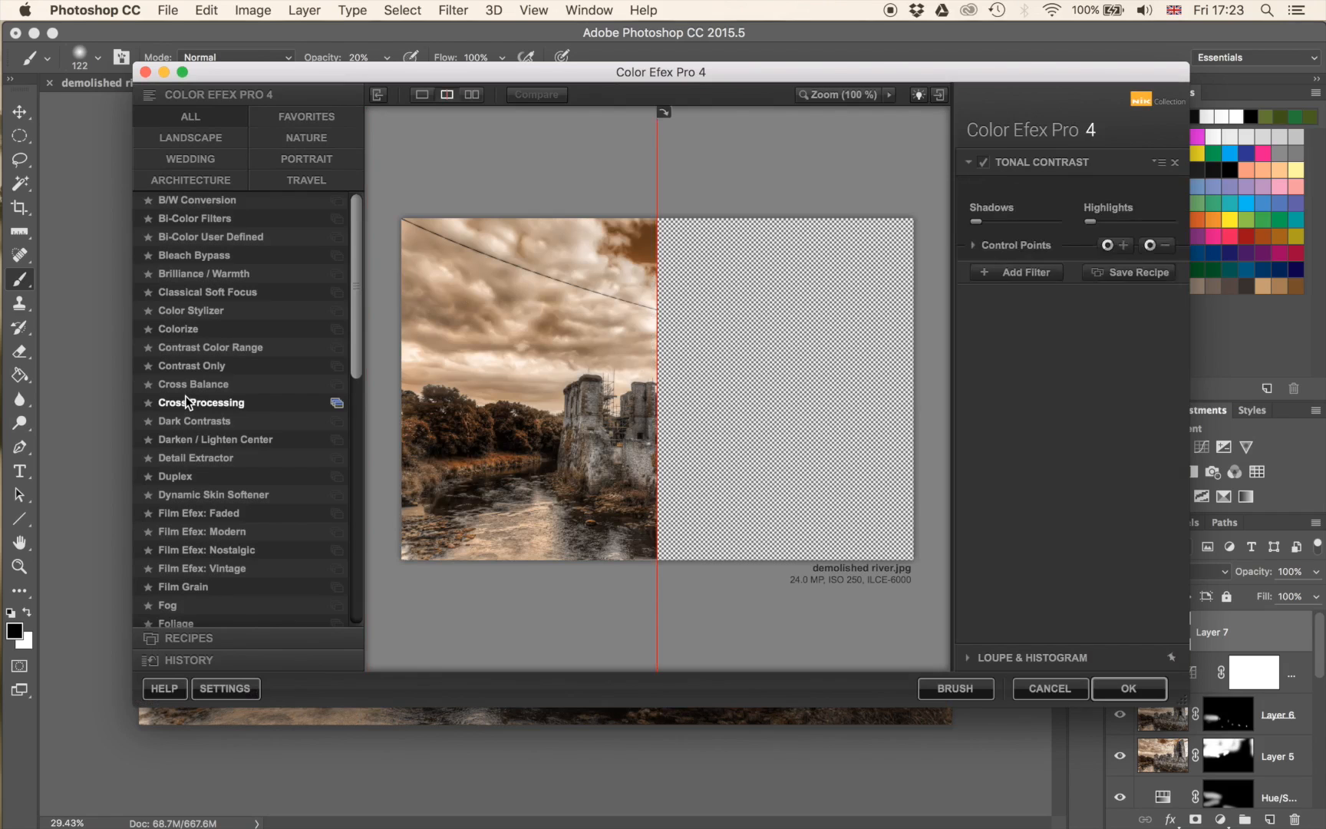
Choose Glamour Glow, preview it across the whole image, set Glow to about 65% and apply the filter.
scroll(186, 402, down, 7)
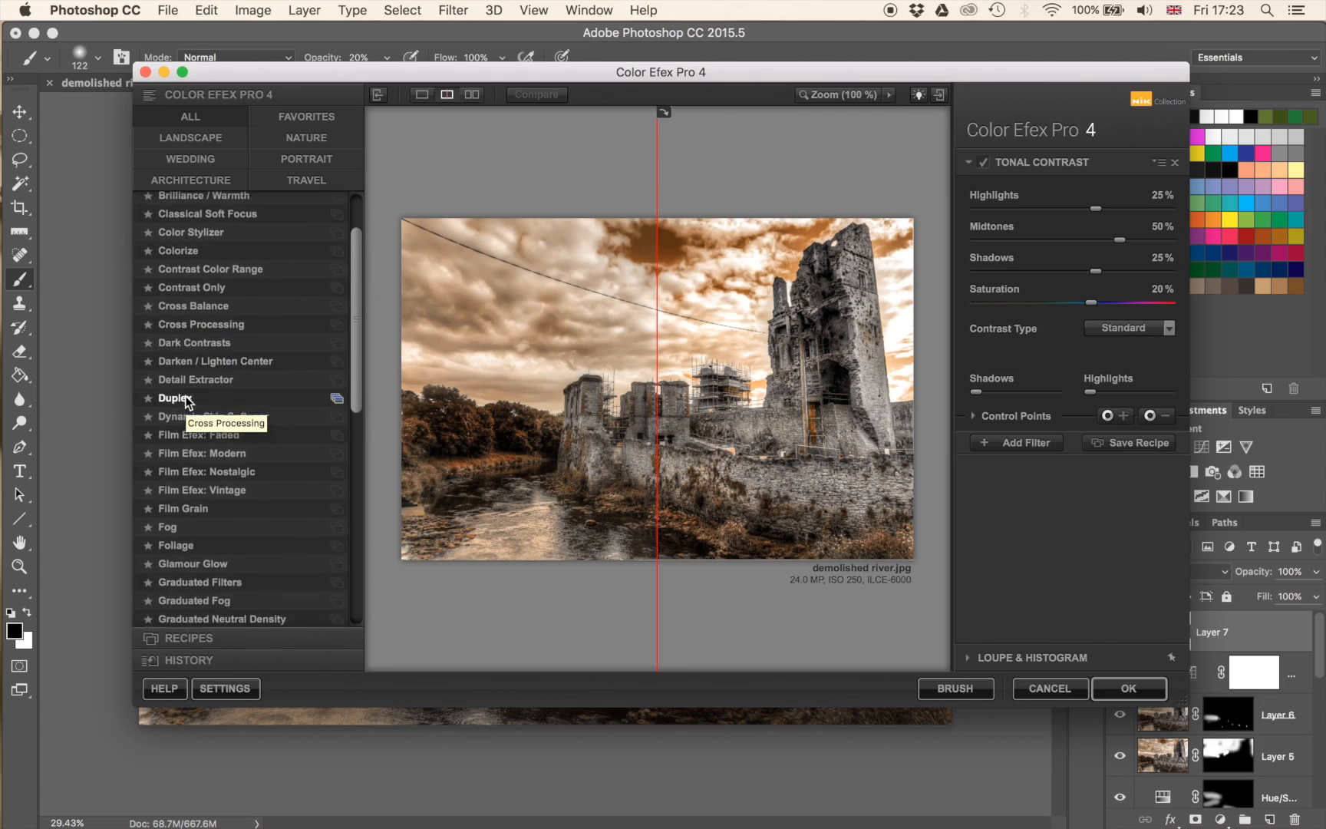
click(197, 514)
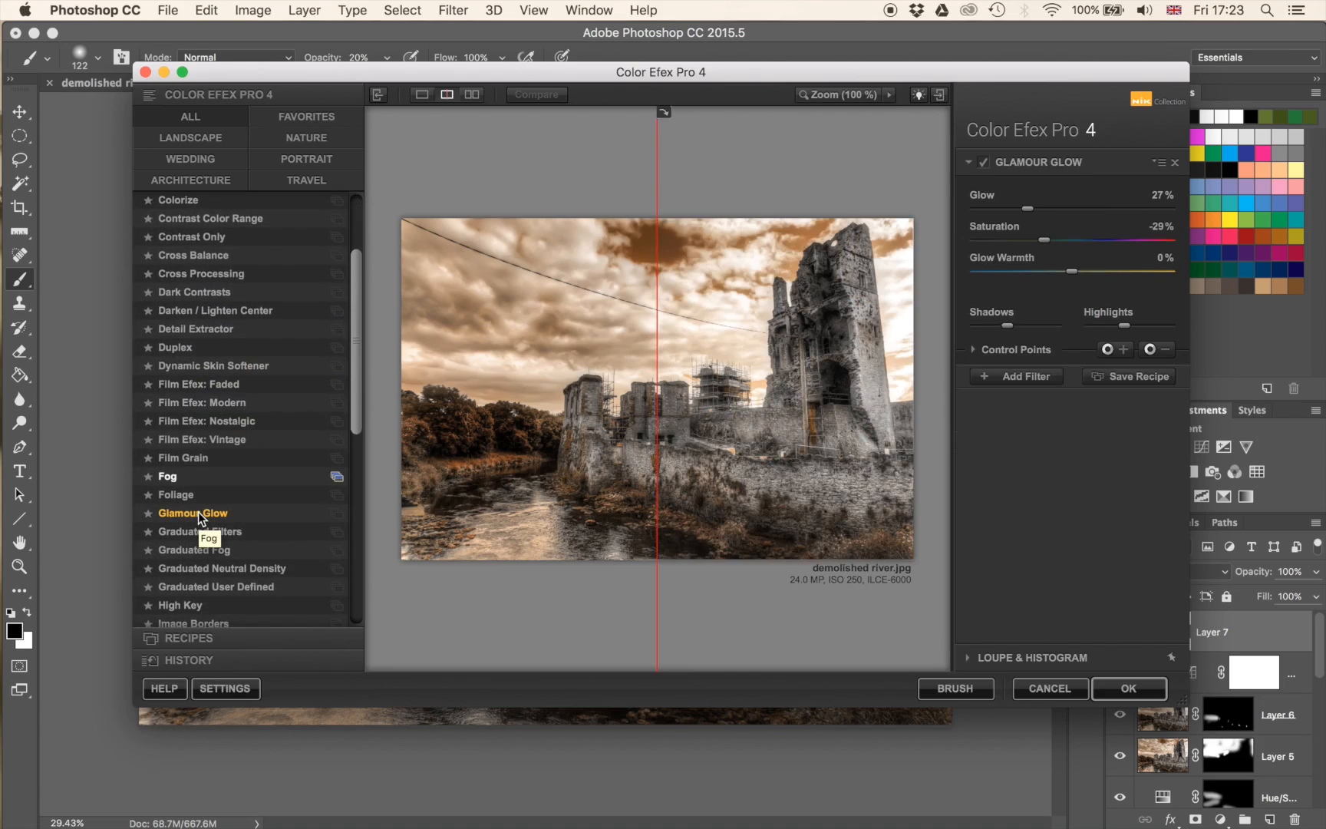
drag(658, 383, 339, 409)
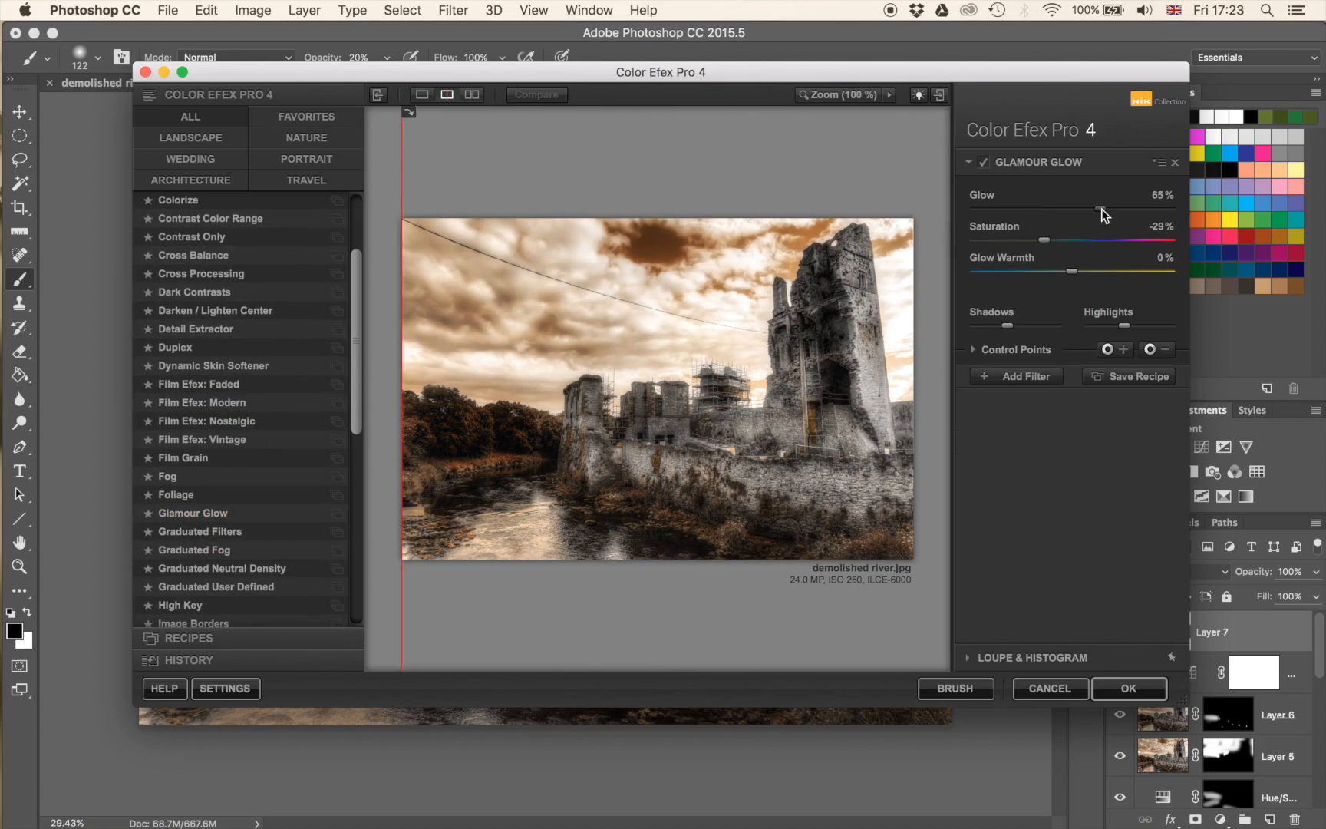
drag(1108, 208, 1106, 208)
click(1125, 683)
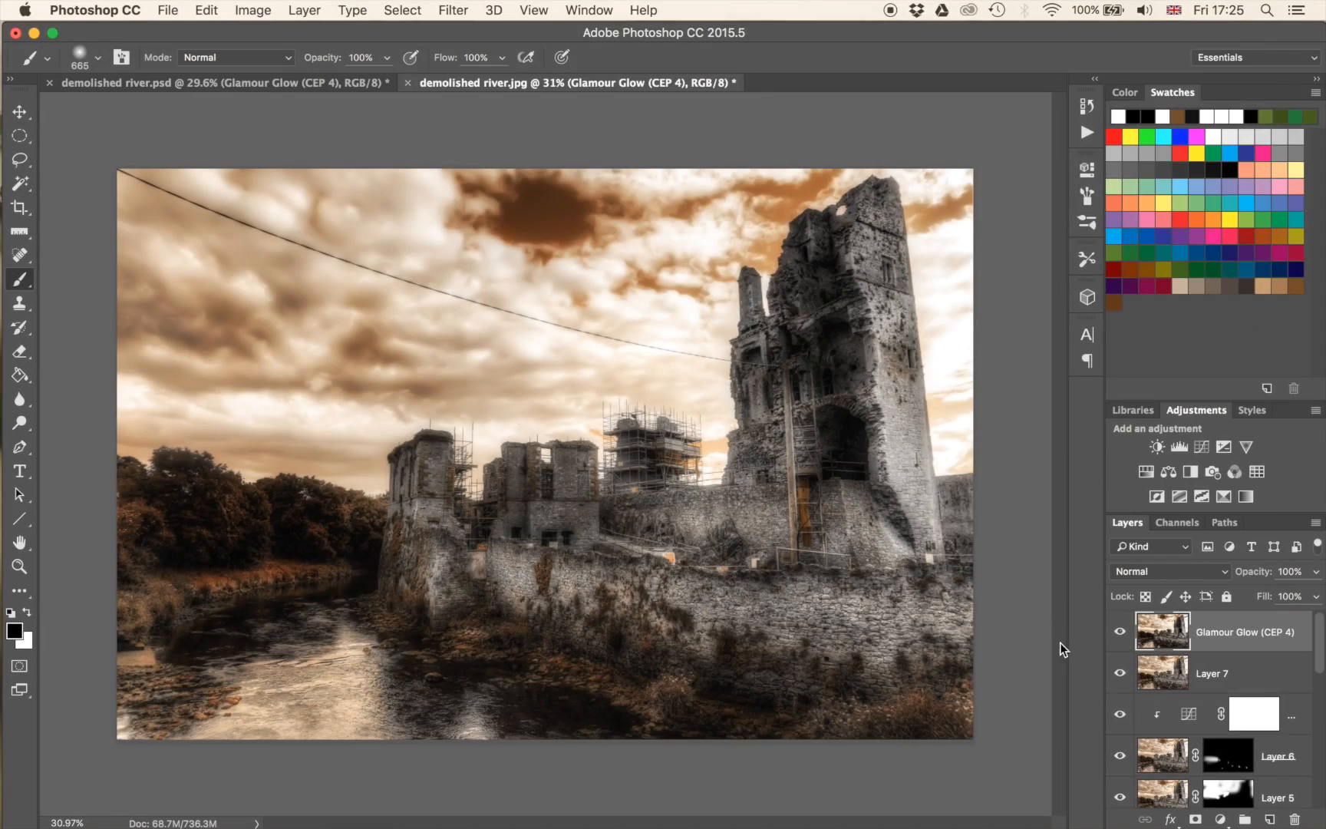
Toggle the Glamour Glow layer's visibility to compare the image before and after the filter.
click(1119, 634)
click(1119, 634)
click(1119, 634)
click(1120, 634)
click(1120, 634)
click(1119, 634)
click(1118, 634)
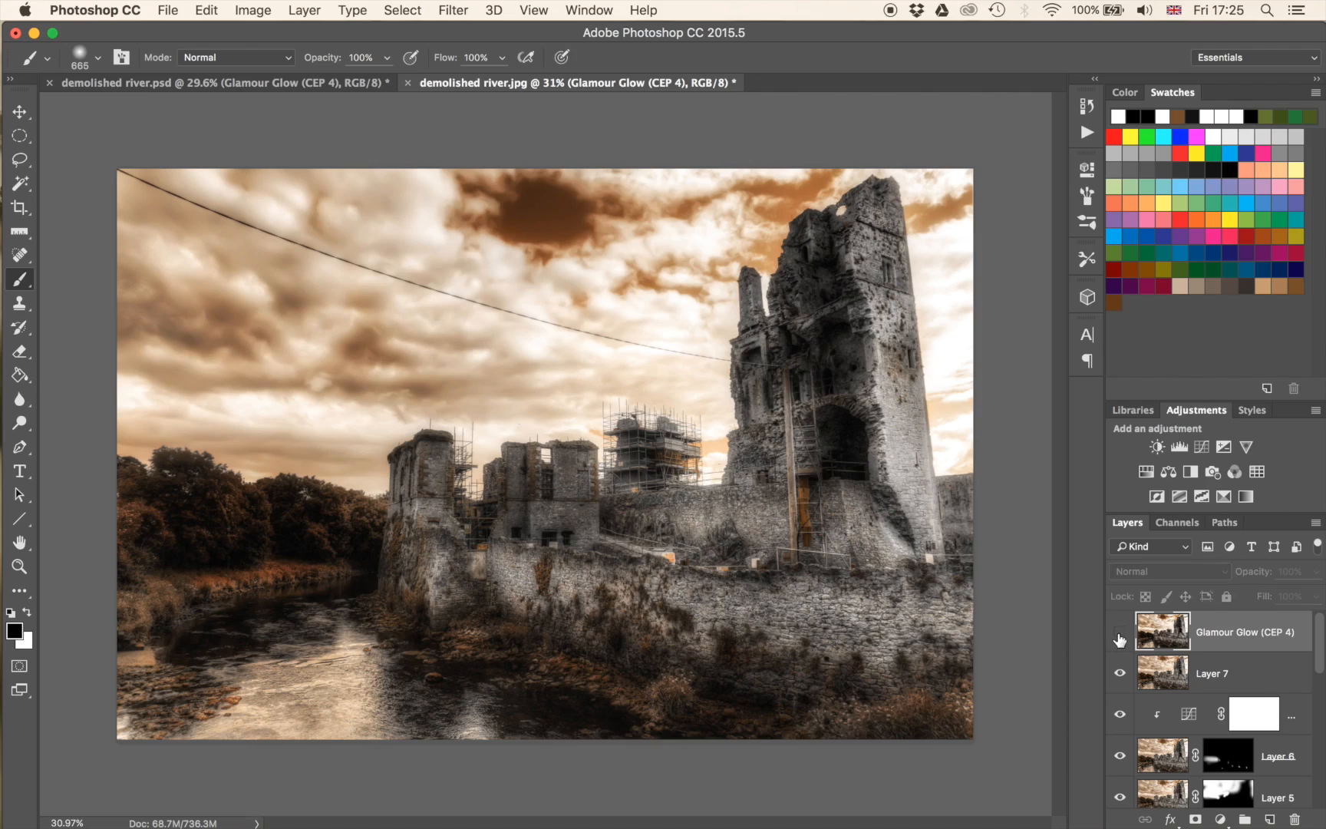
click(1120, 634)
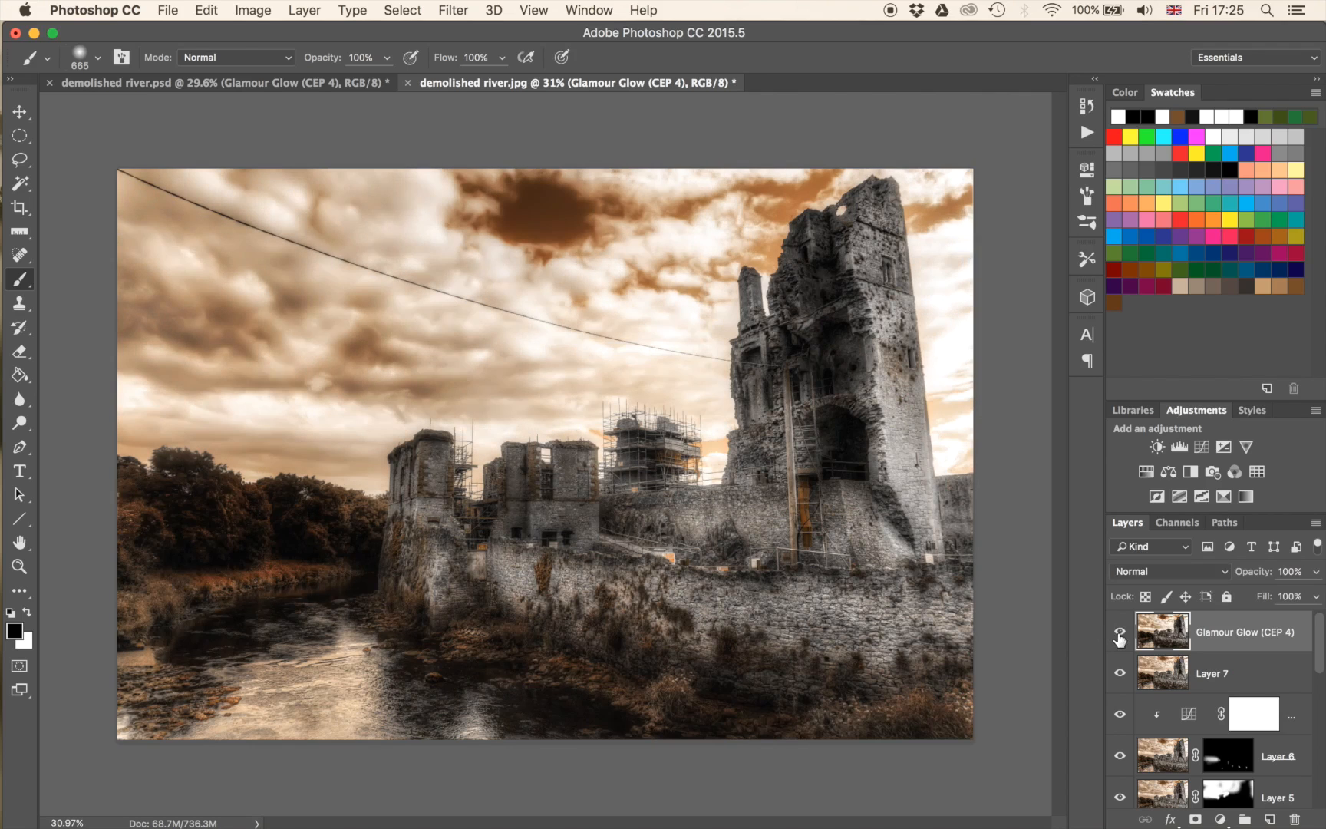
Add an inverted black mask to the Glamour Glow layer and paint white over the sky with a 1789 px brush at 50% opacity.
click(1196, 818)
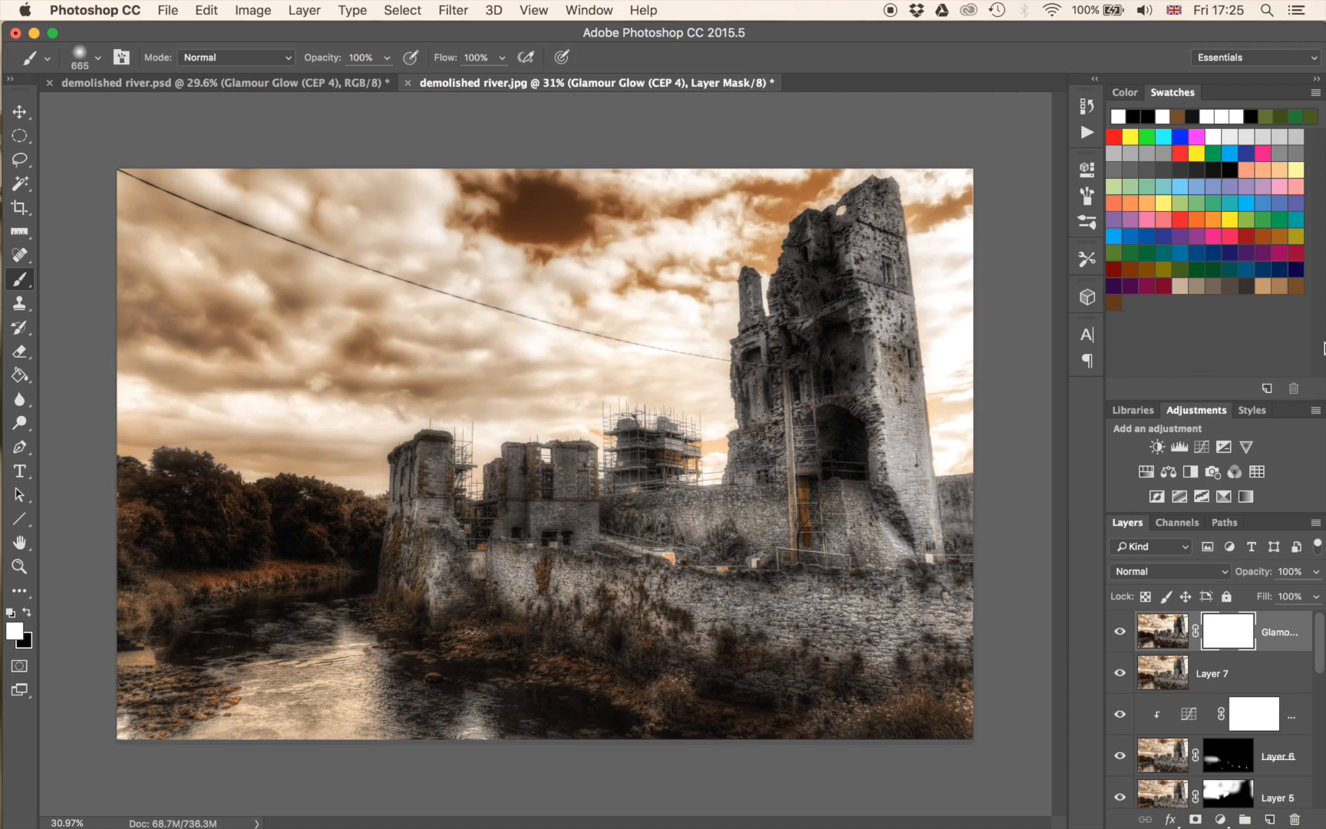
key(super+i)
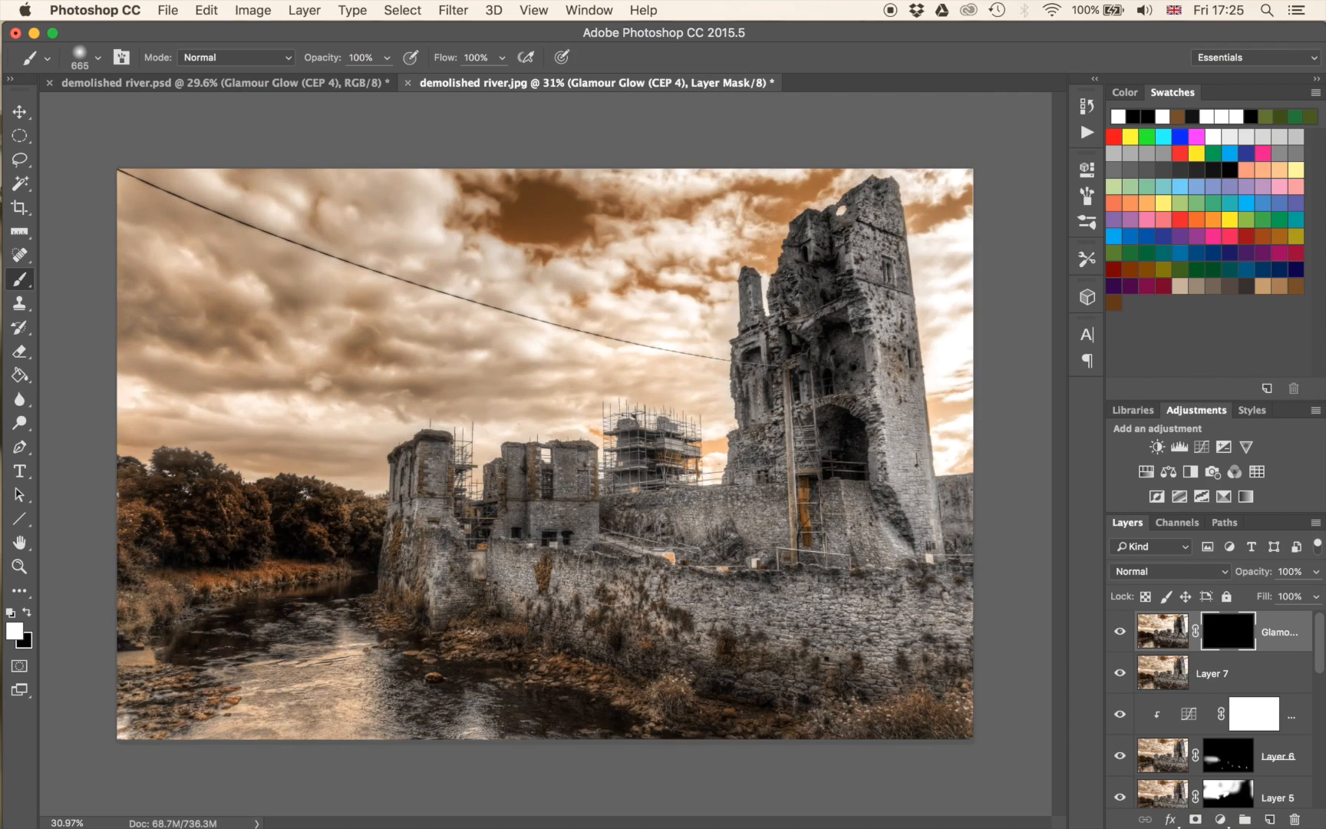
drag(459, 524, 619, 535)
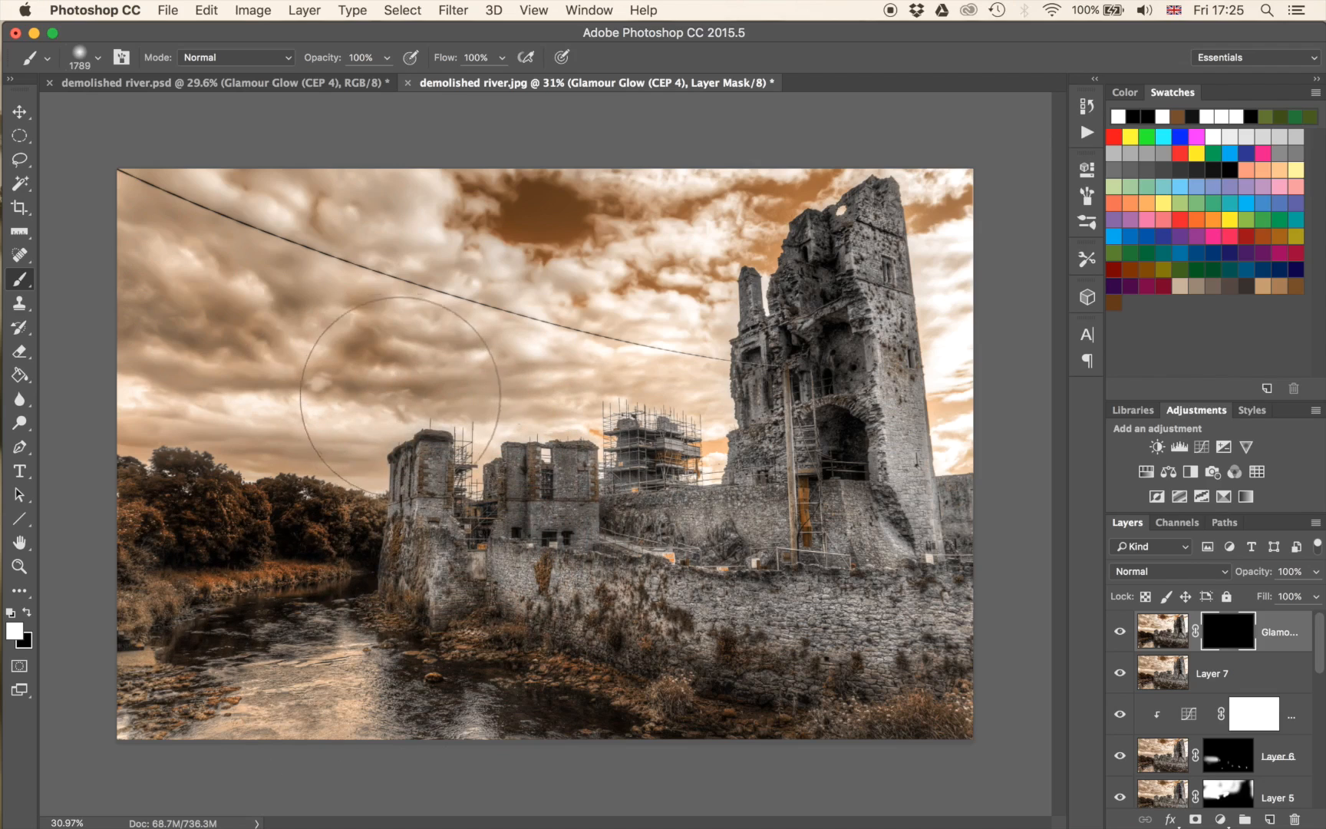
key(5)
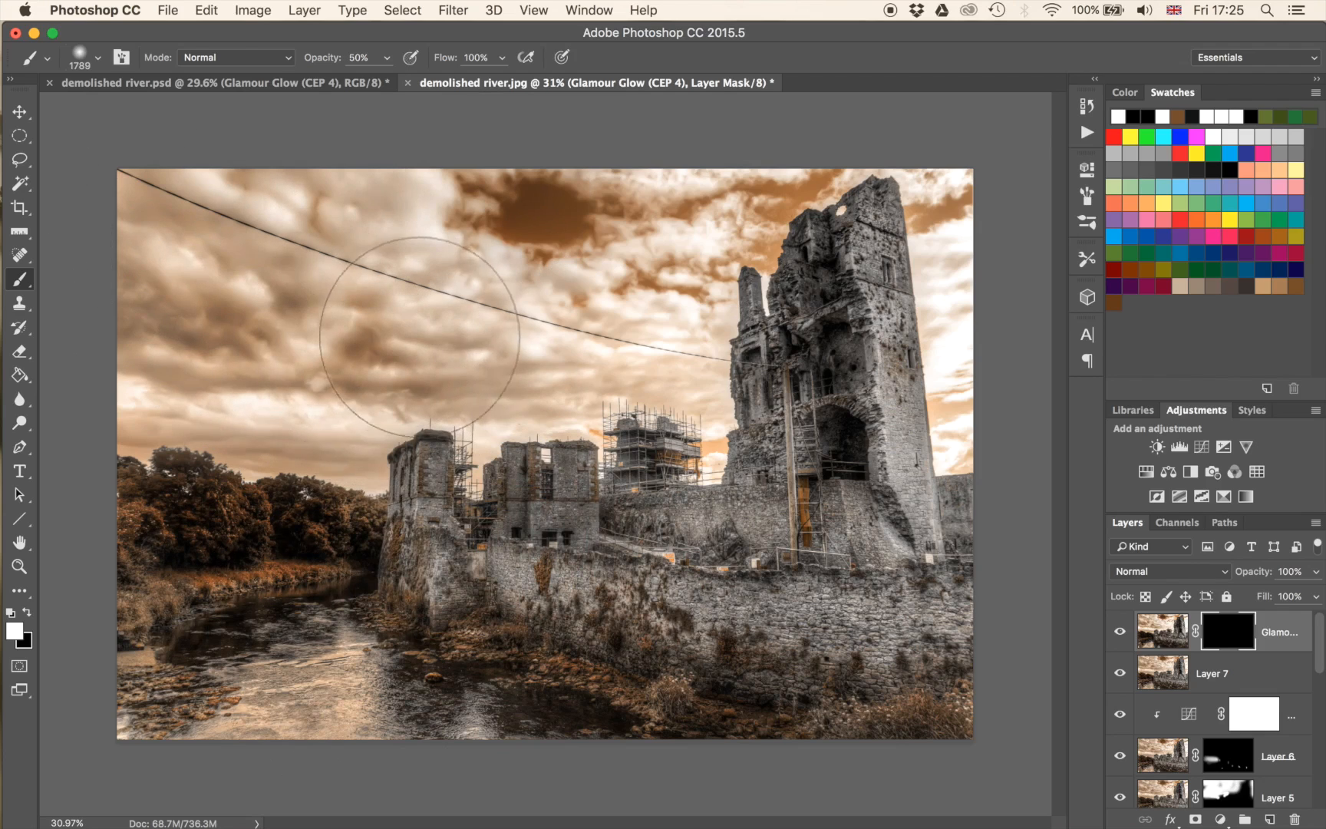
mouse_move(423, 220)
mouse_down()
mouse_move(485, 311)
mouse_move(641, 279)
mouse_move(472, 229)
mouse_move(564, 182)
mouse_move(535, 217)
mouse_move(596, 182)
mouse_move(620, 197)
mouse_up()
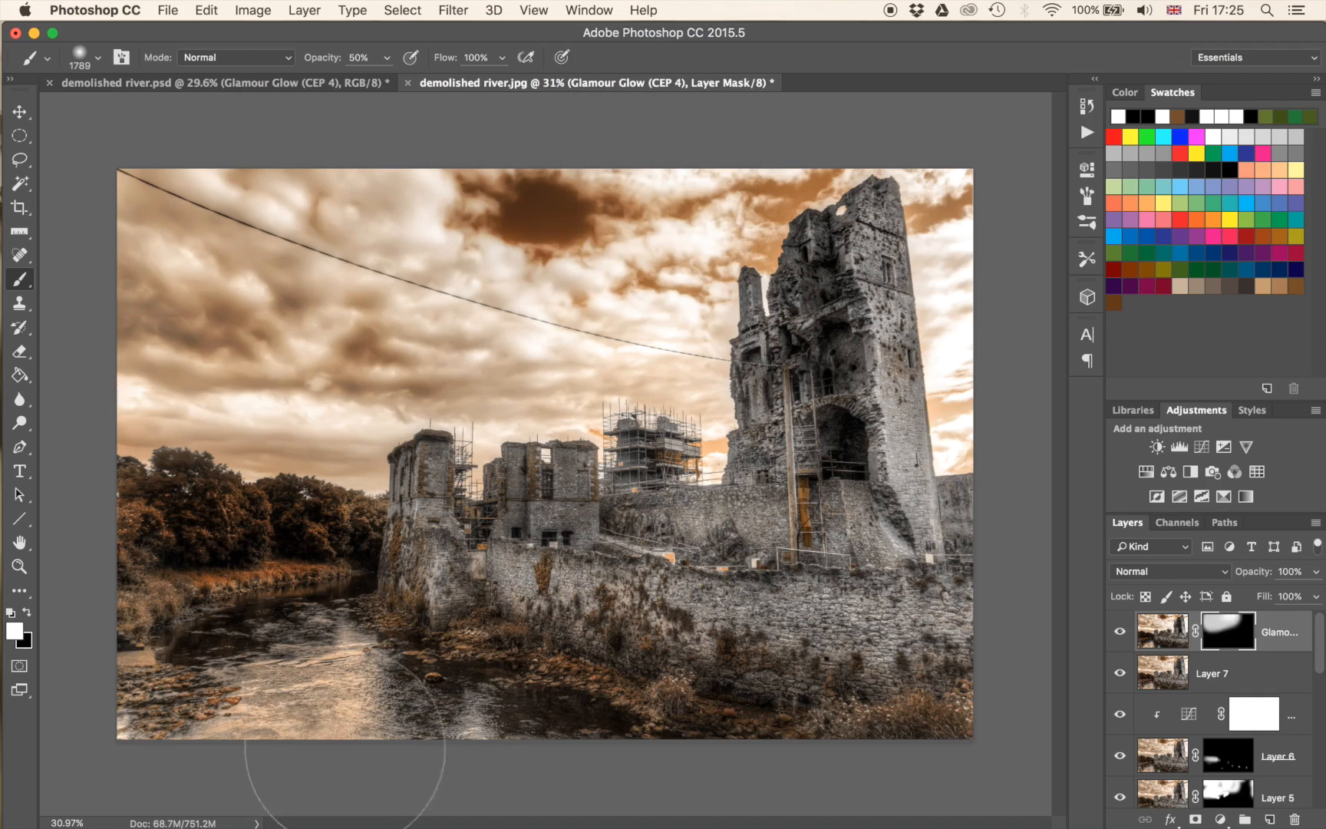
Paint white on the Glamour Glow mask over the river, and over the tall tower with an 1836 px brush at 30% opacity.
mouse_move(445, 676)
mouse_down()
mouse_move(289, 696)
mouse_move(411, 677)
mouse_up()
key(0)
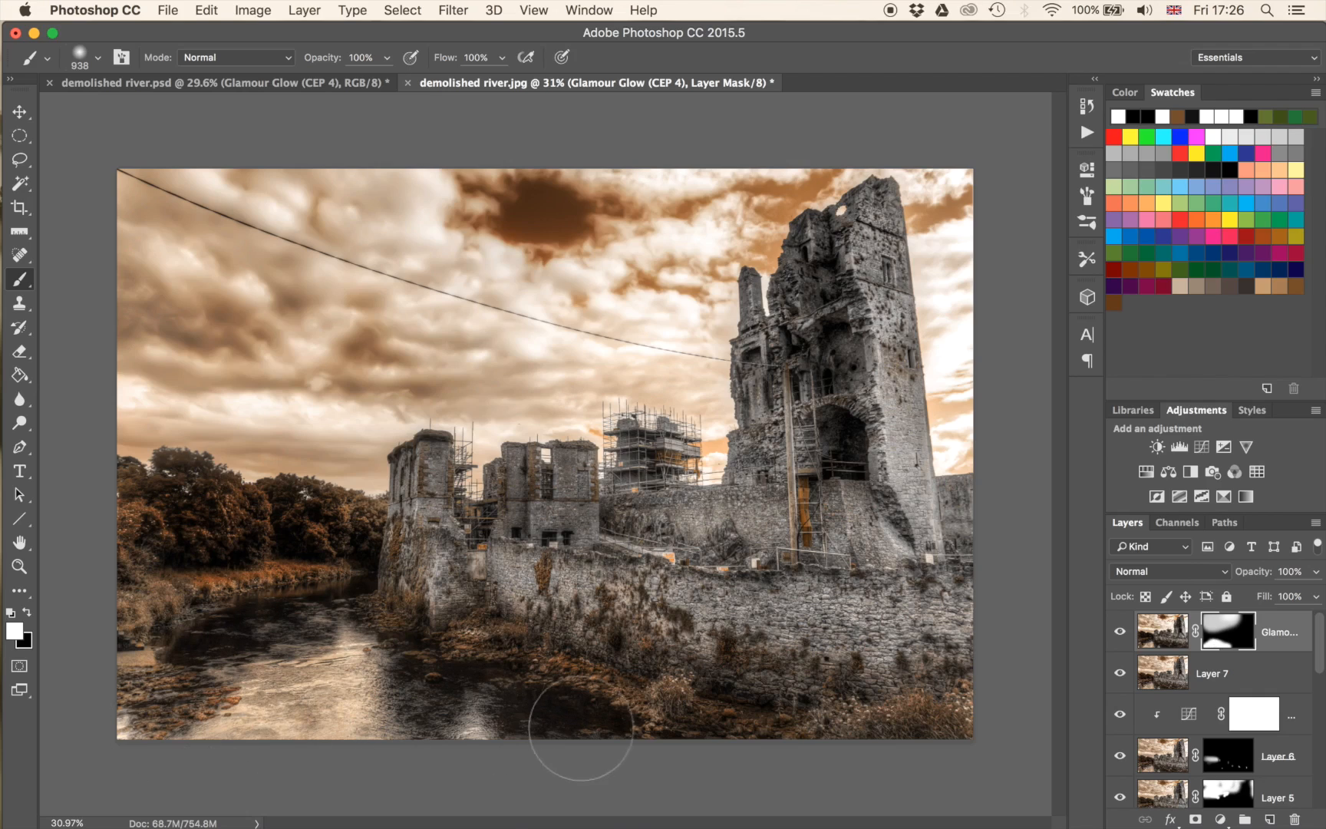
drag(505, 623, 633, 623)
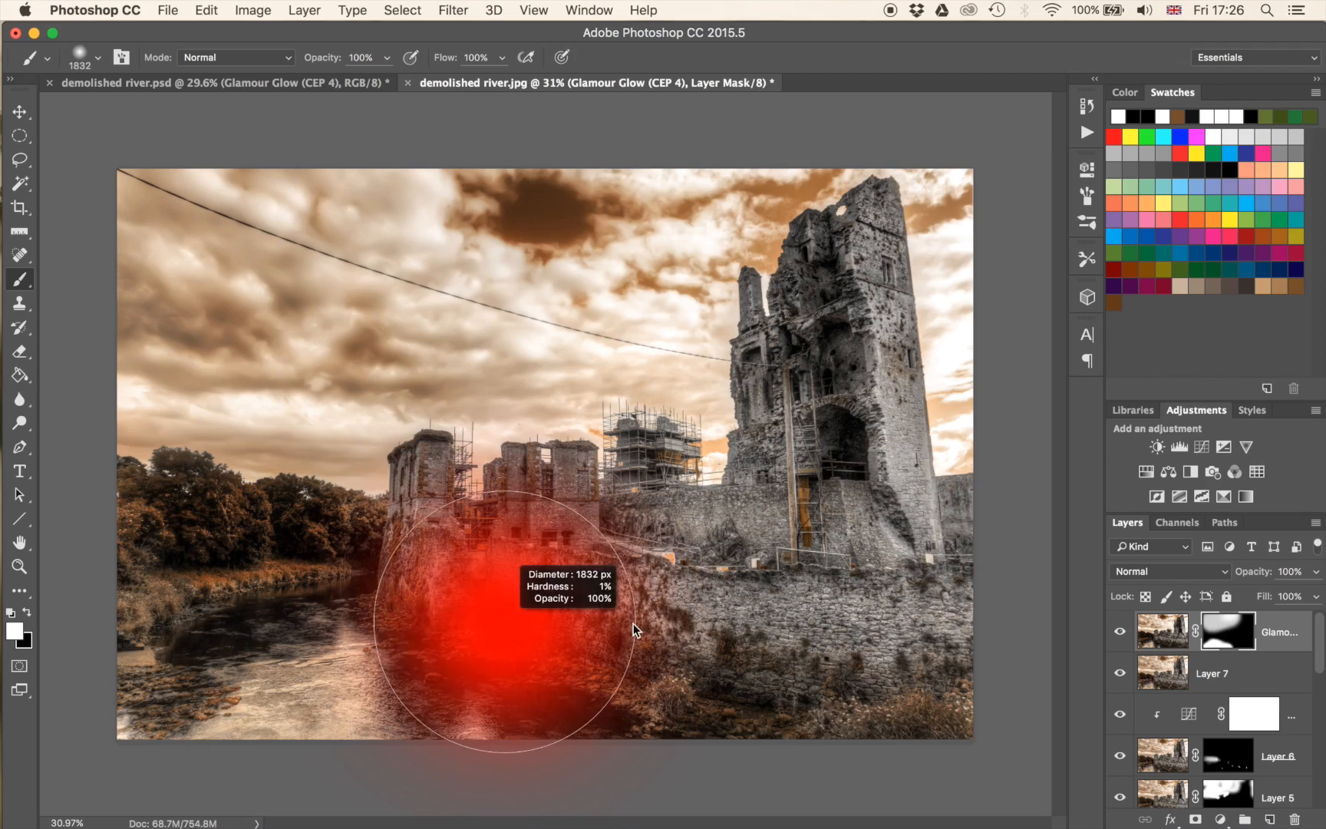
key(3)
mouse_move(815, 346)
mouse_down()
mouse_move(863, 315)
mouse_move(871, 533)
mouse_move(852, 506)
mouse_up()
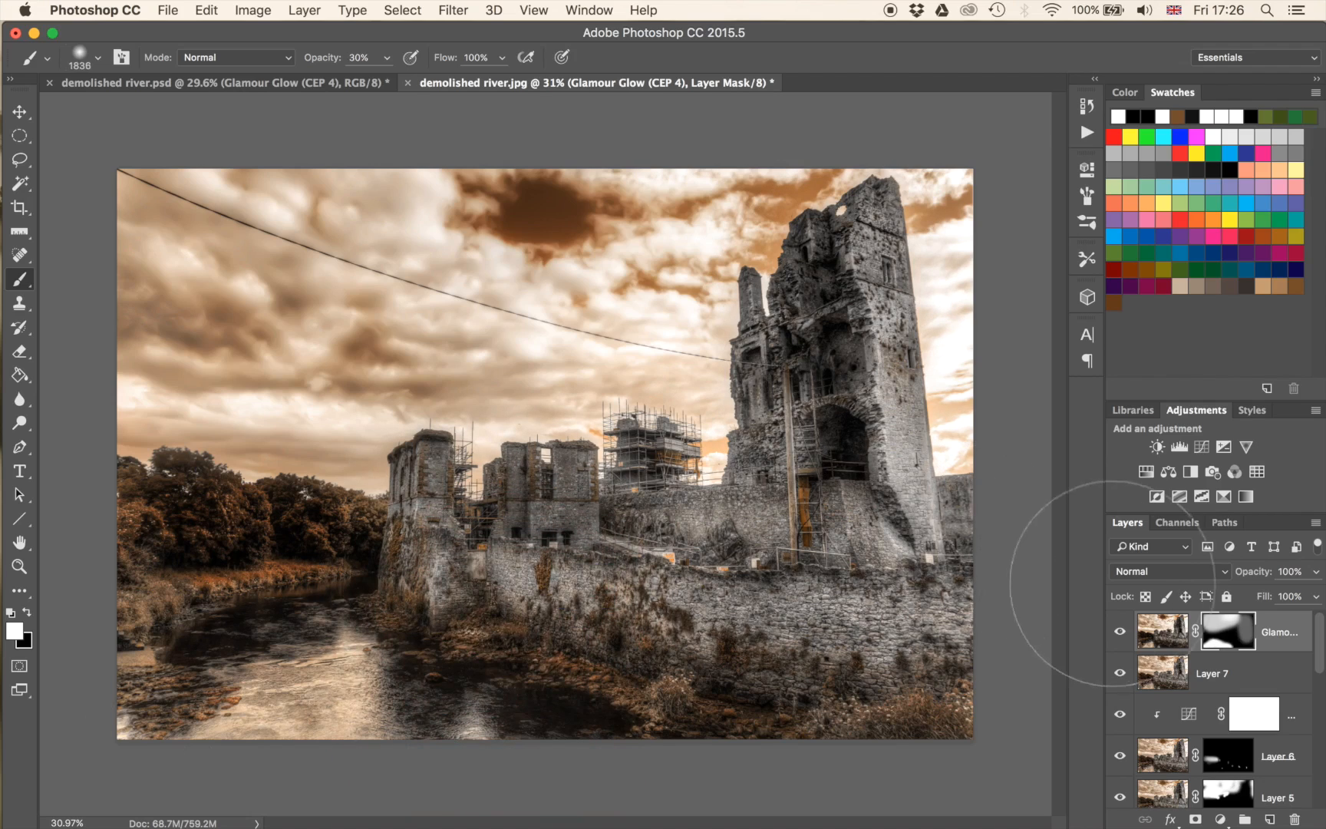
Compare the picture with the masked Glamour Glow layer hidden and shown.
click(1121, 632)
click(1121, 632)
click(1121, 632)
click(1121, 631)
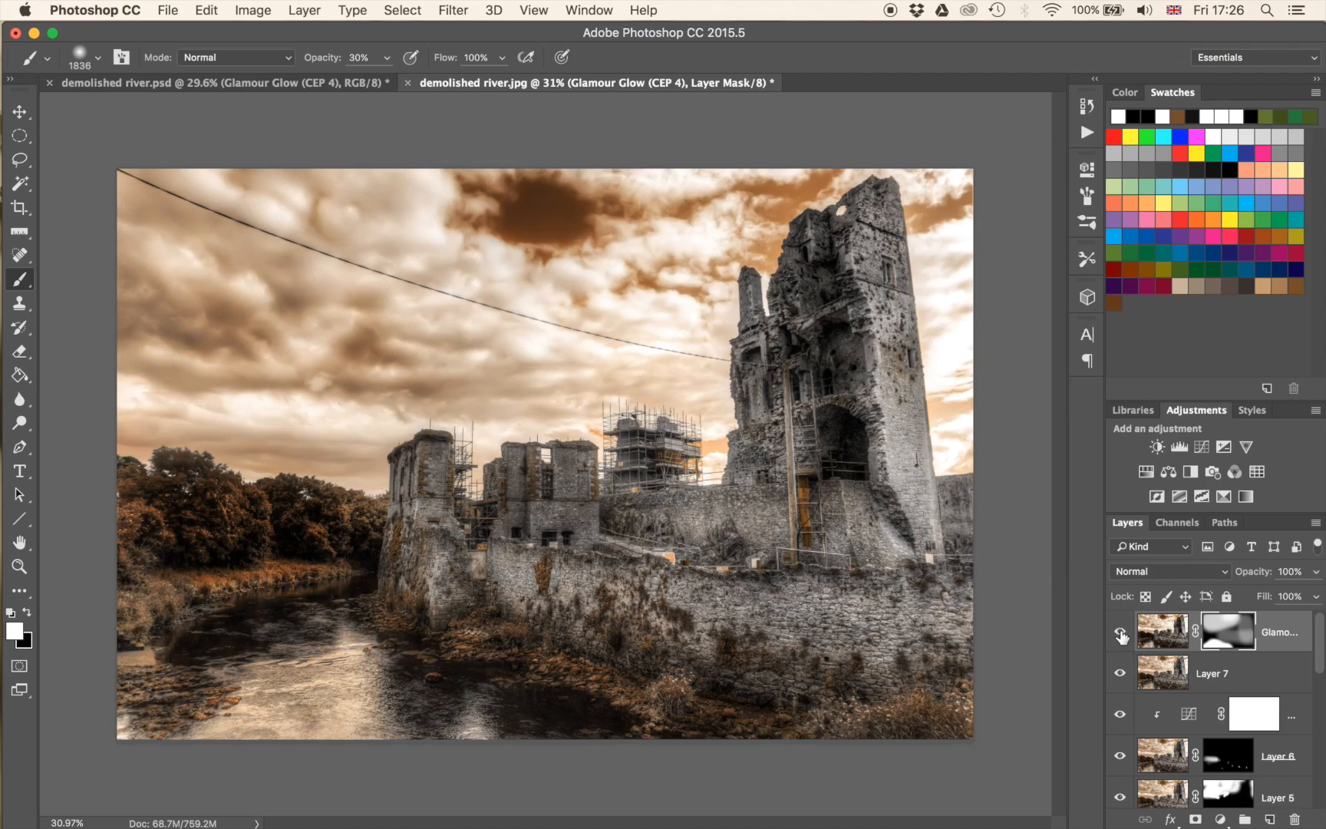
click(1120, 631)
click(1120, 632)
click(1121, 632)
click(1120, 632)
click(1121, 632)
click(1120, 633)
click(1121, 632)
click(1121, 632)
Add a Curves adjustment above the Glamour Glow layer and pull its RGB midtones down to darken the image.
click(1202, 448)
drag(937, 366, 950, 379)
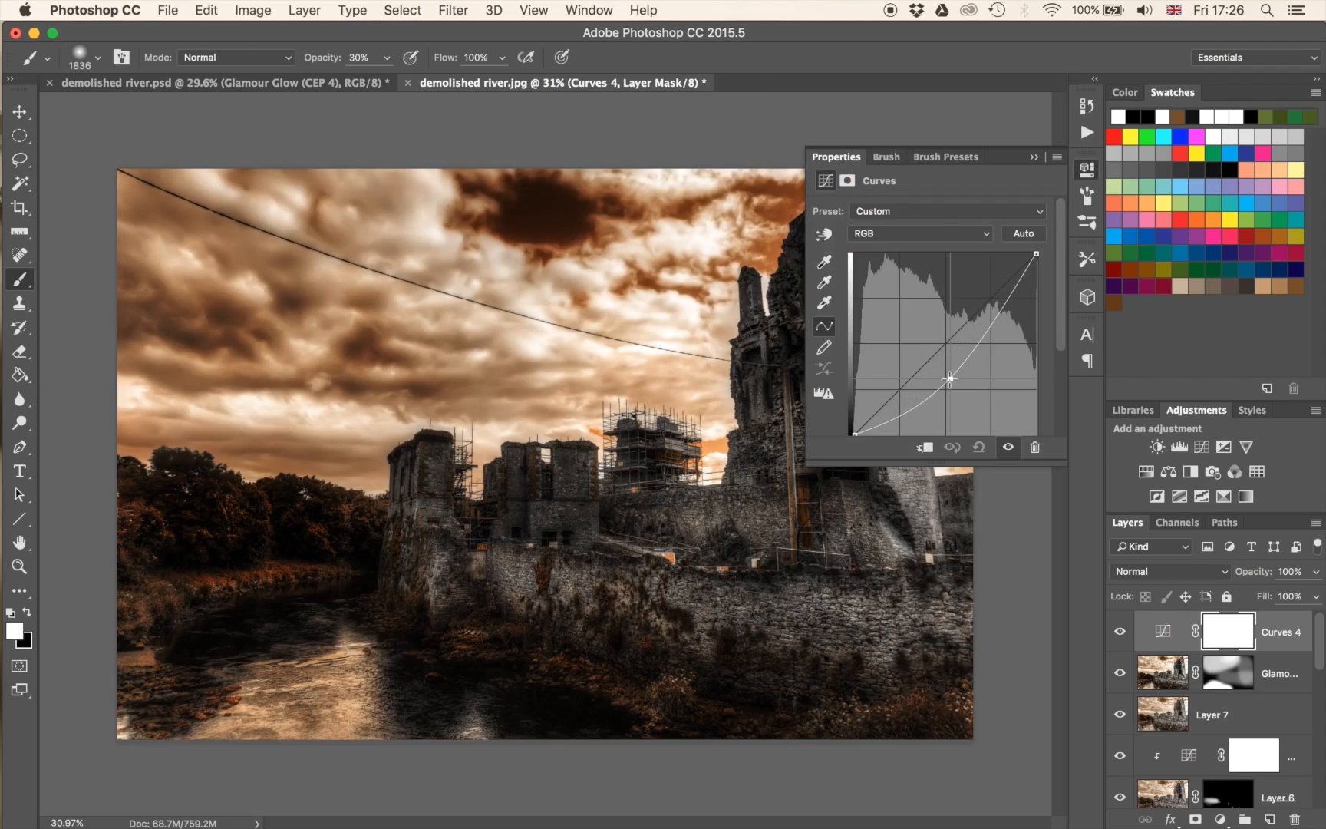
click(1030, 158)
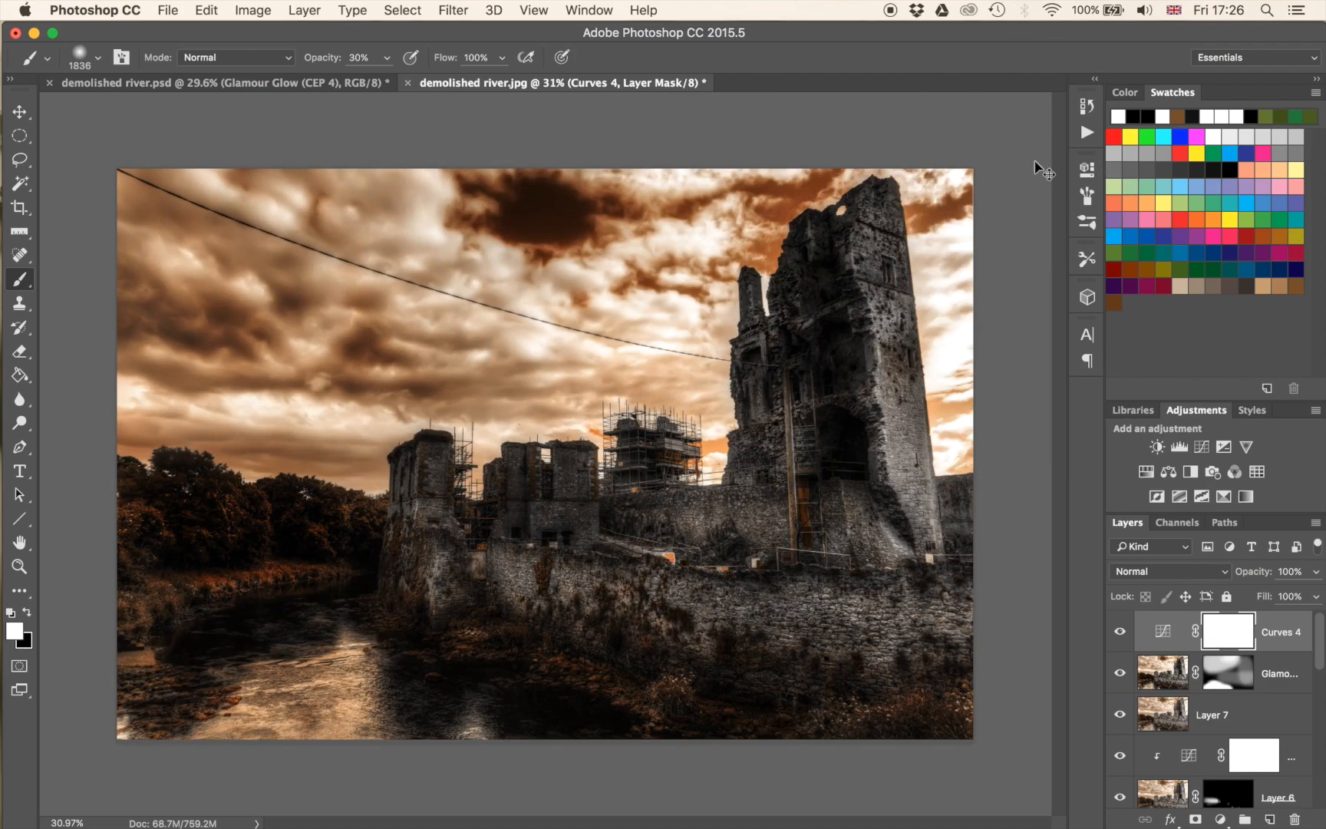
Invert the darkening Curves mask to black and paint white at 30% opacity over the river's lower-left corner.
key(ctrl+i)
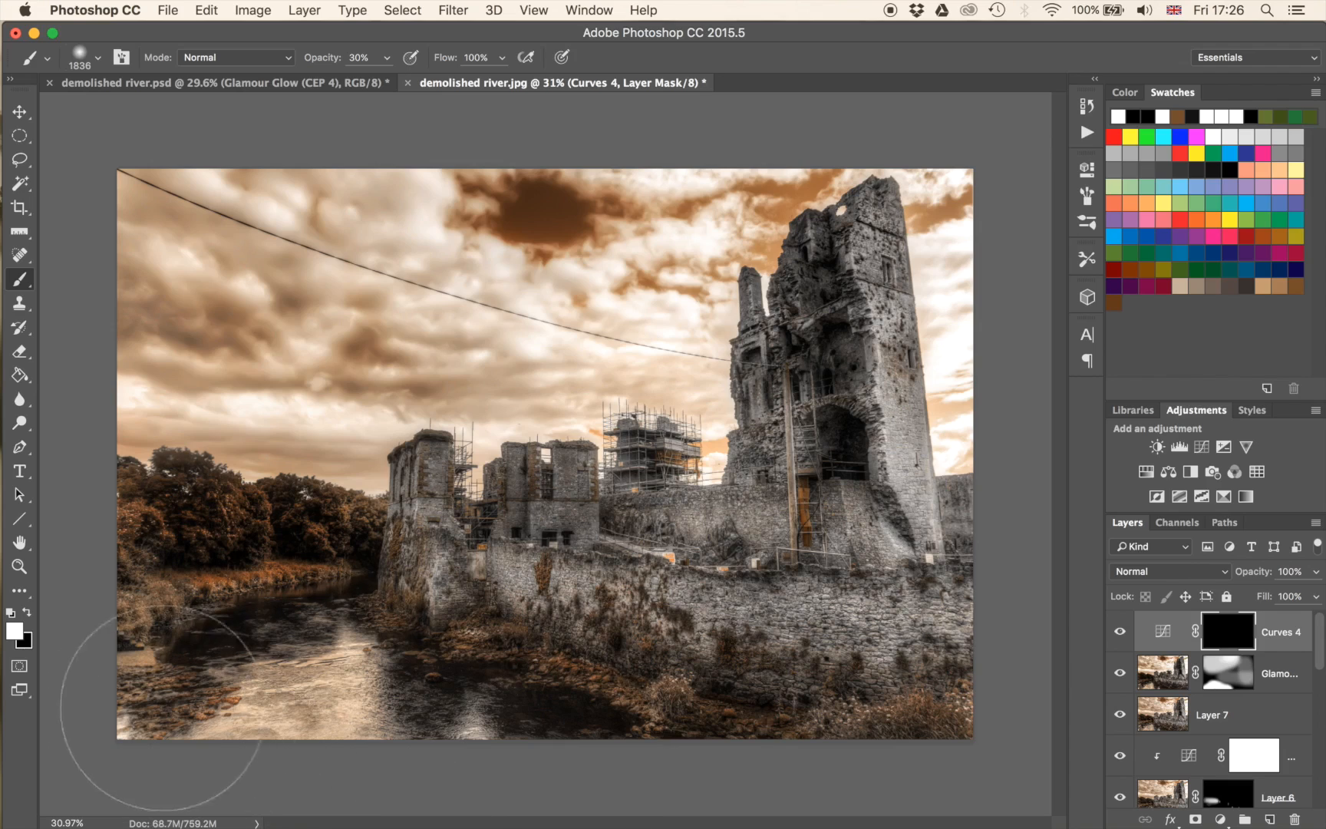
drag(185, 748, 78, 722)
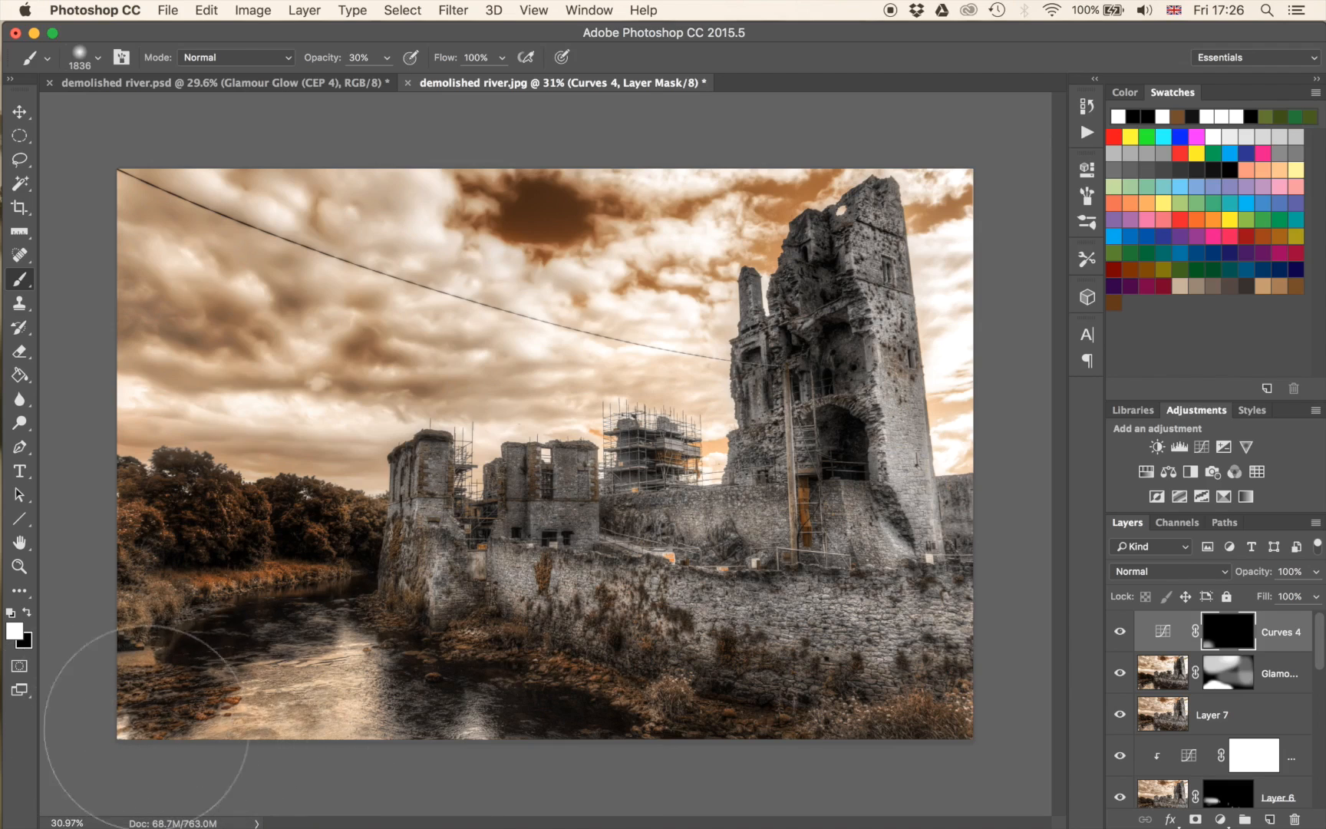
mouse_move(245, 703)
mouse_down()
mouse_move(140, 729)
mouse_move(86, 725)
mouse_up()
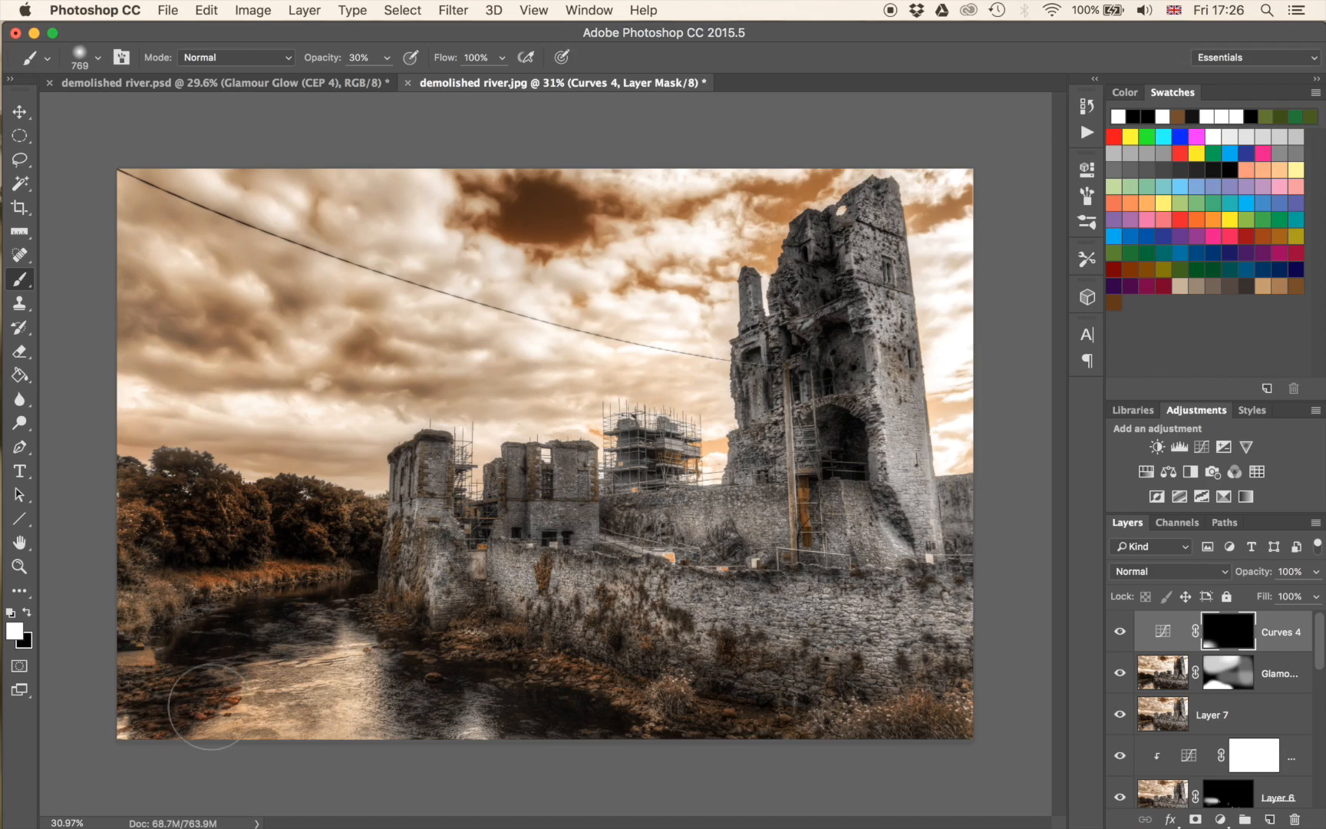
Stamp the visible layers into a new top layer and remove the bright patch in the lower-left corner with the Content-Aware Spot Healing Brush.
key(super+alt+shift+e)
key(x)
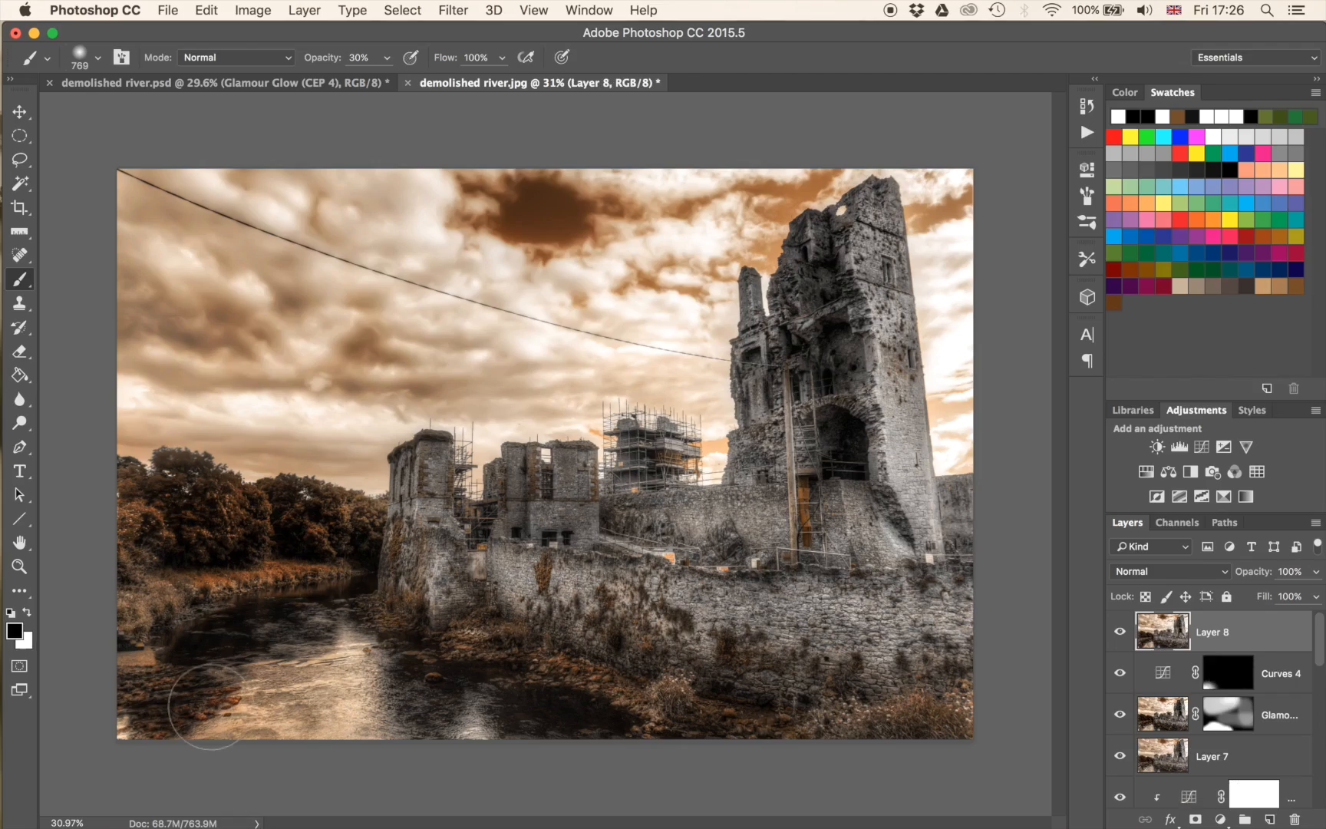
key(j)
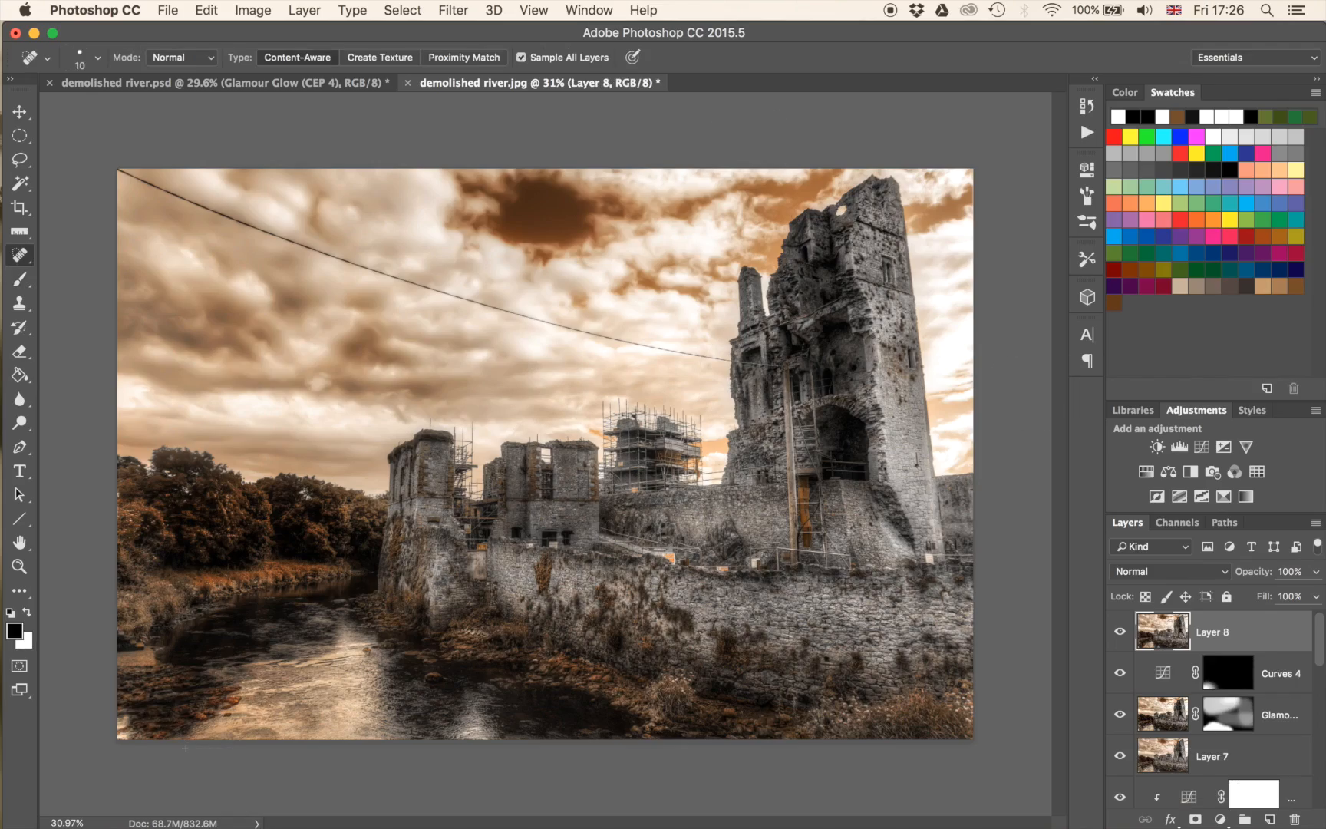
scroll(184, 748, up, 10)
drag(279, 656, 464, 454)
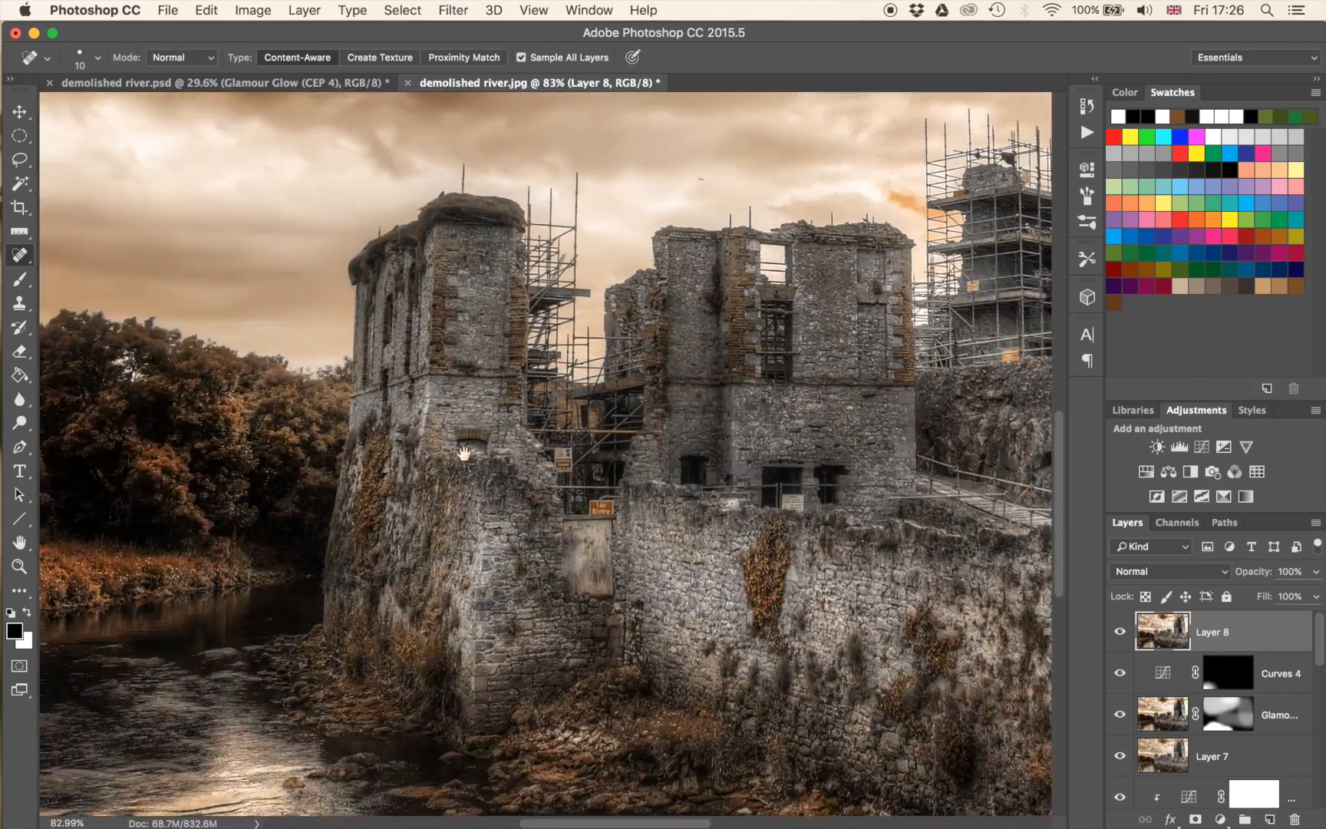
scroll(465, 453, down, 10)
scroll(465, 454, left, 10)
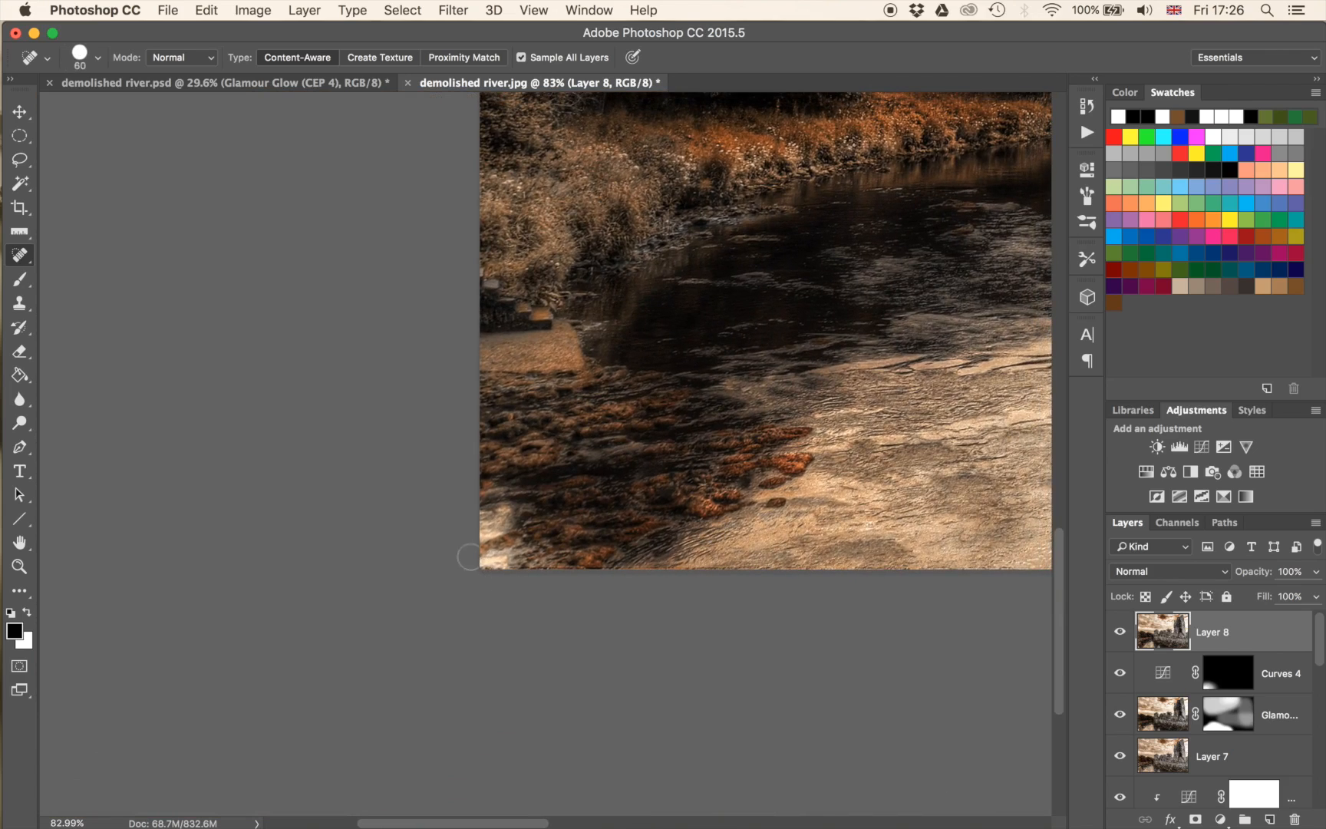
click(493, 525)
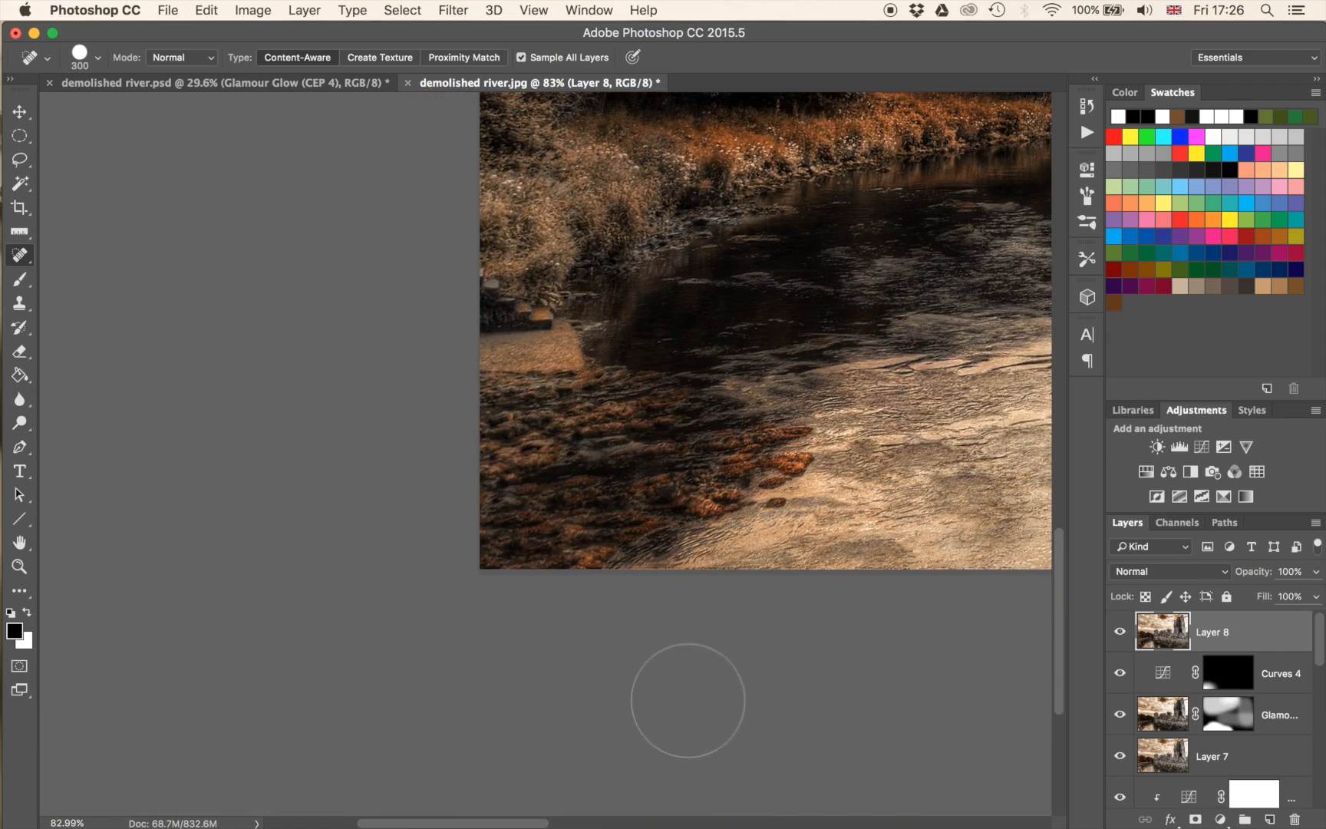
Add a new empty layer above Layer 8 and fill it with bright blue using the Paint Bucket.
scroll(749, 564, down, 6)
scroll(844, 465, down, 3)
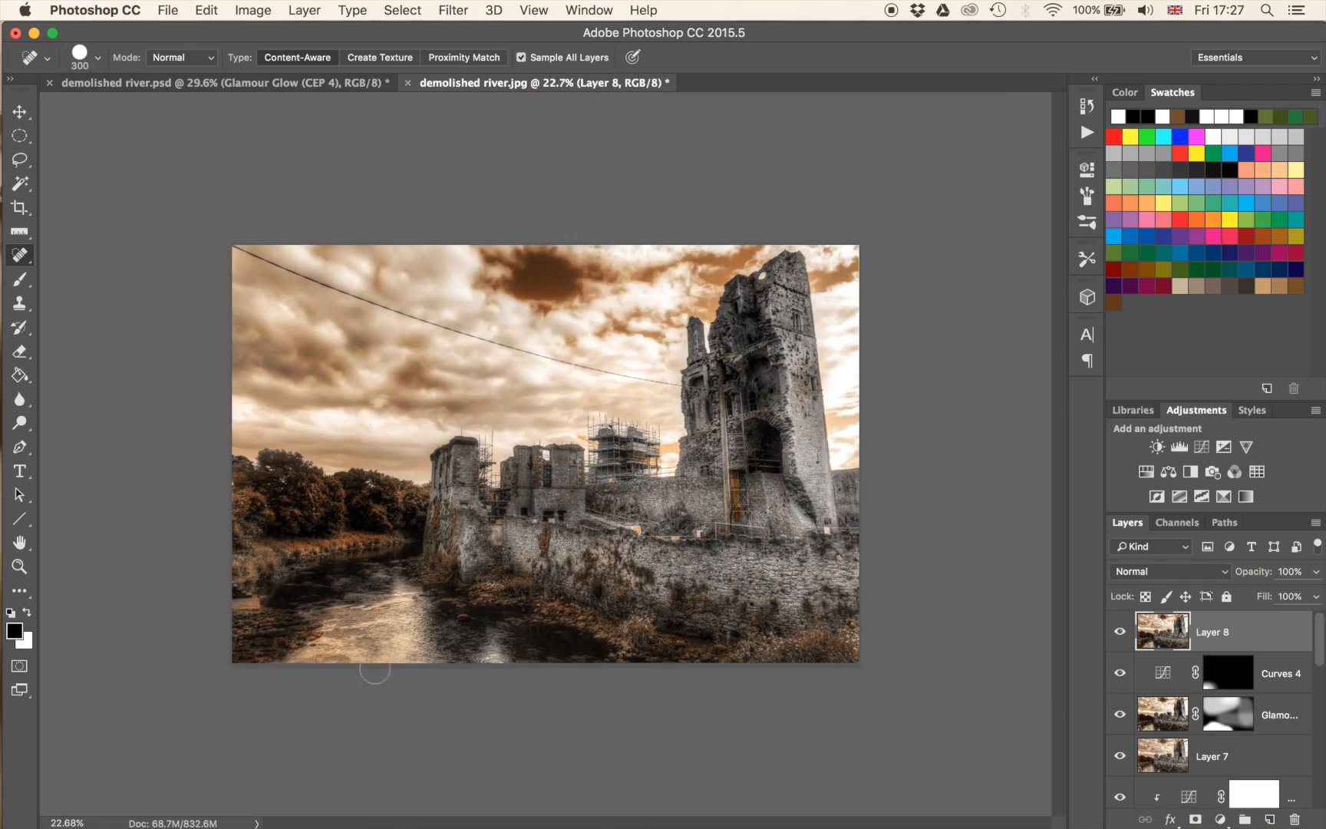
scroll(418, 612, up, 8)
drag(177, 630, 400, 482)
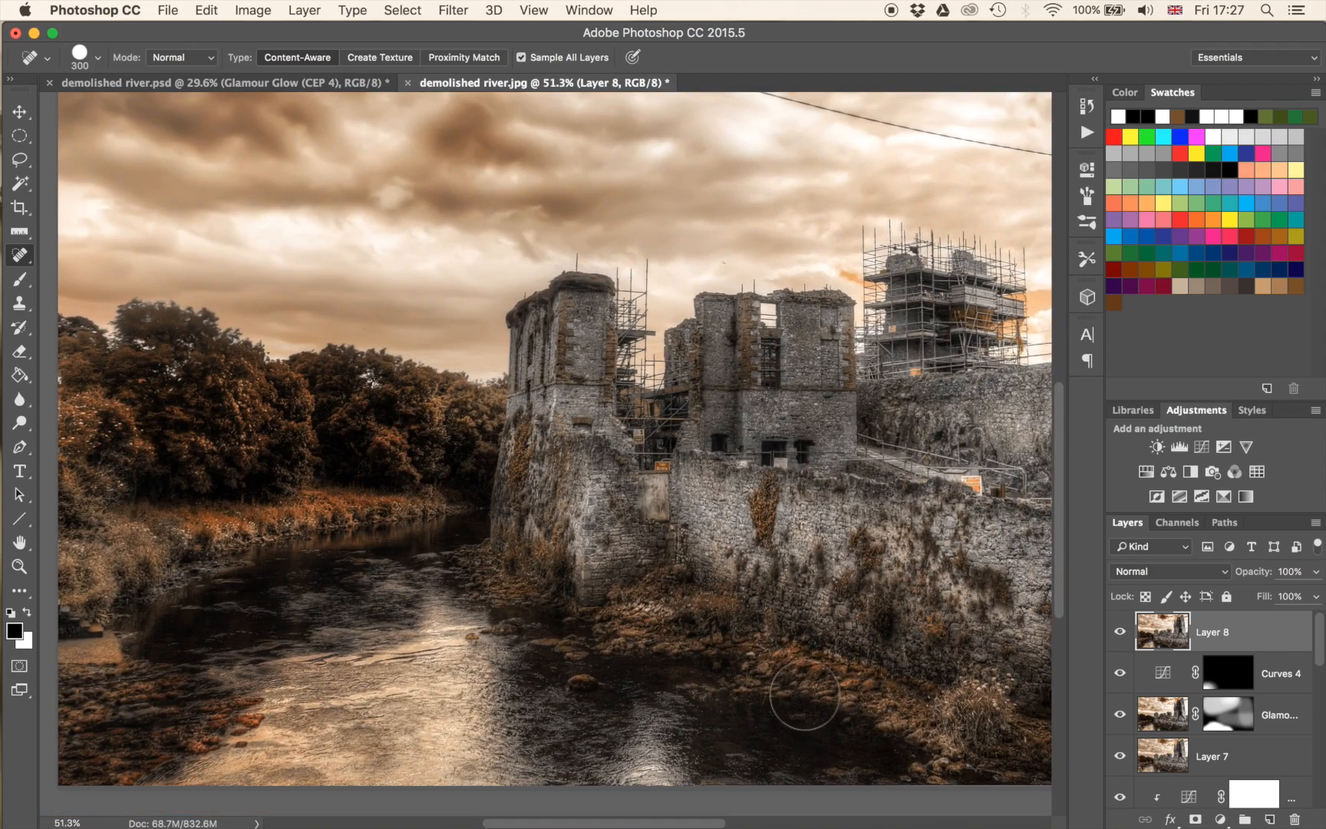
click(1270, 820)
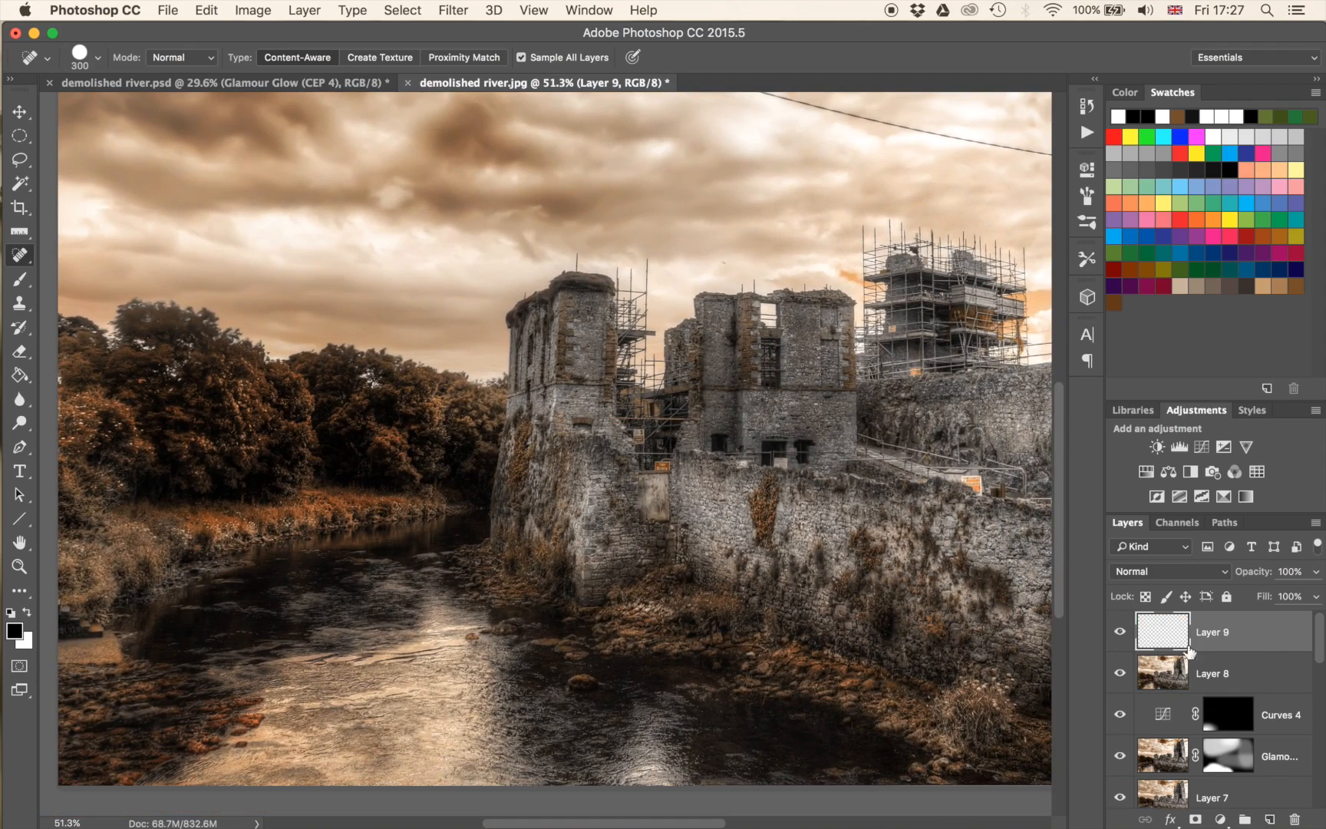
key(g)
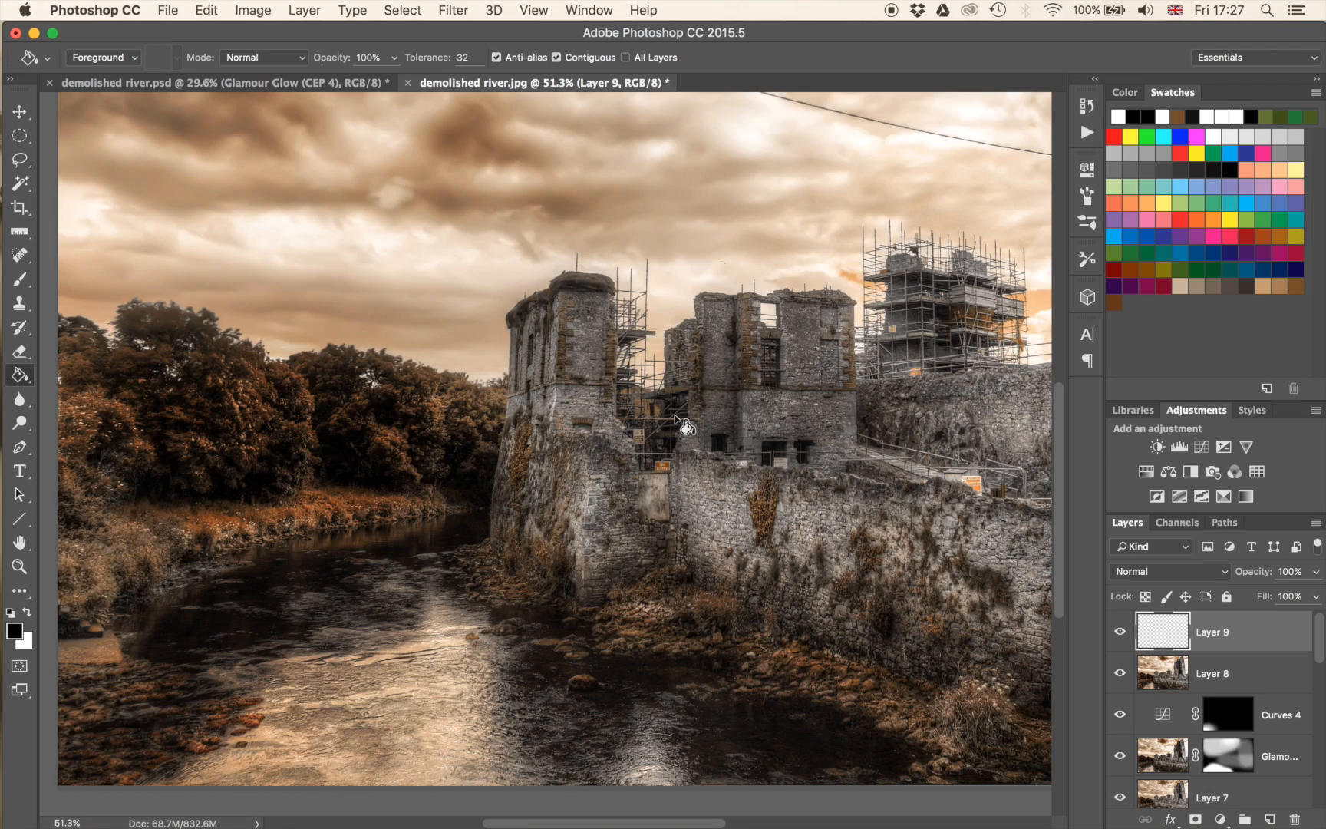
click(1182, 138)
click(774, 382)
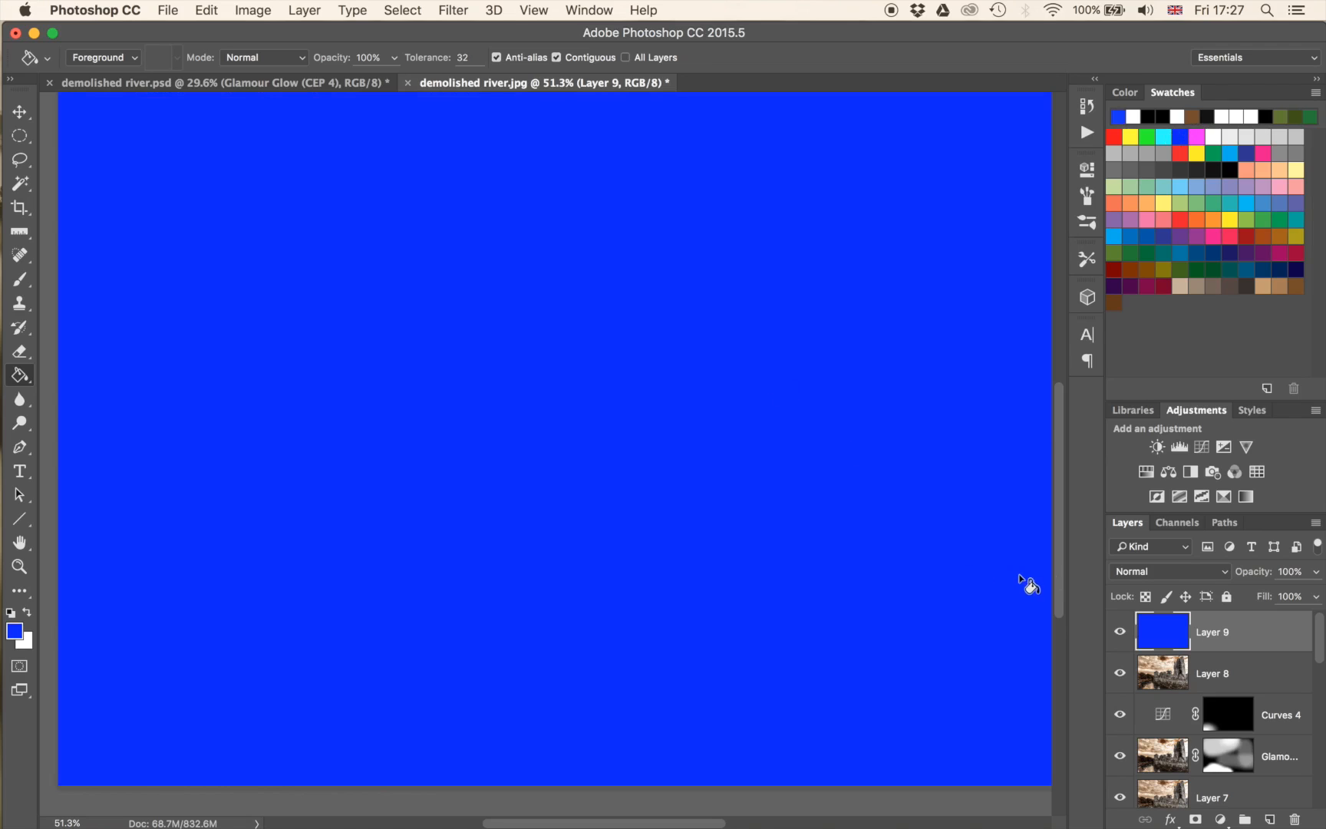
Set the blue Layer 9 to Hue blend mode and give it a layer mask inverted to black.
click(1144, 572)
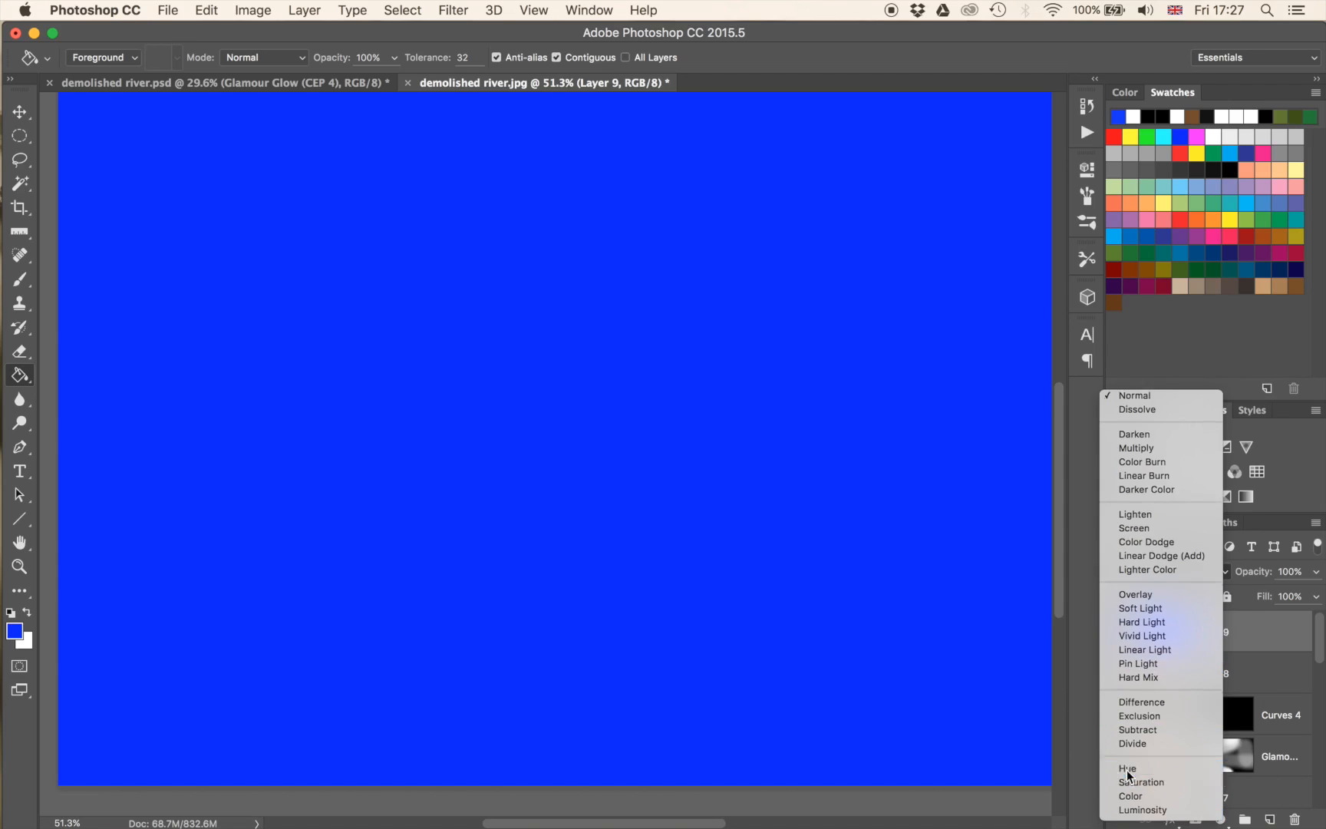
click(1128, 771)
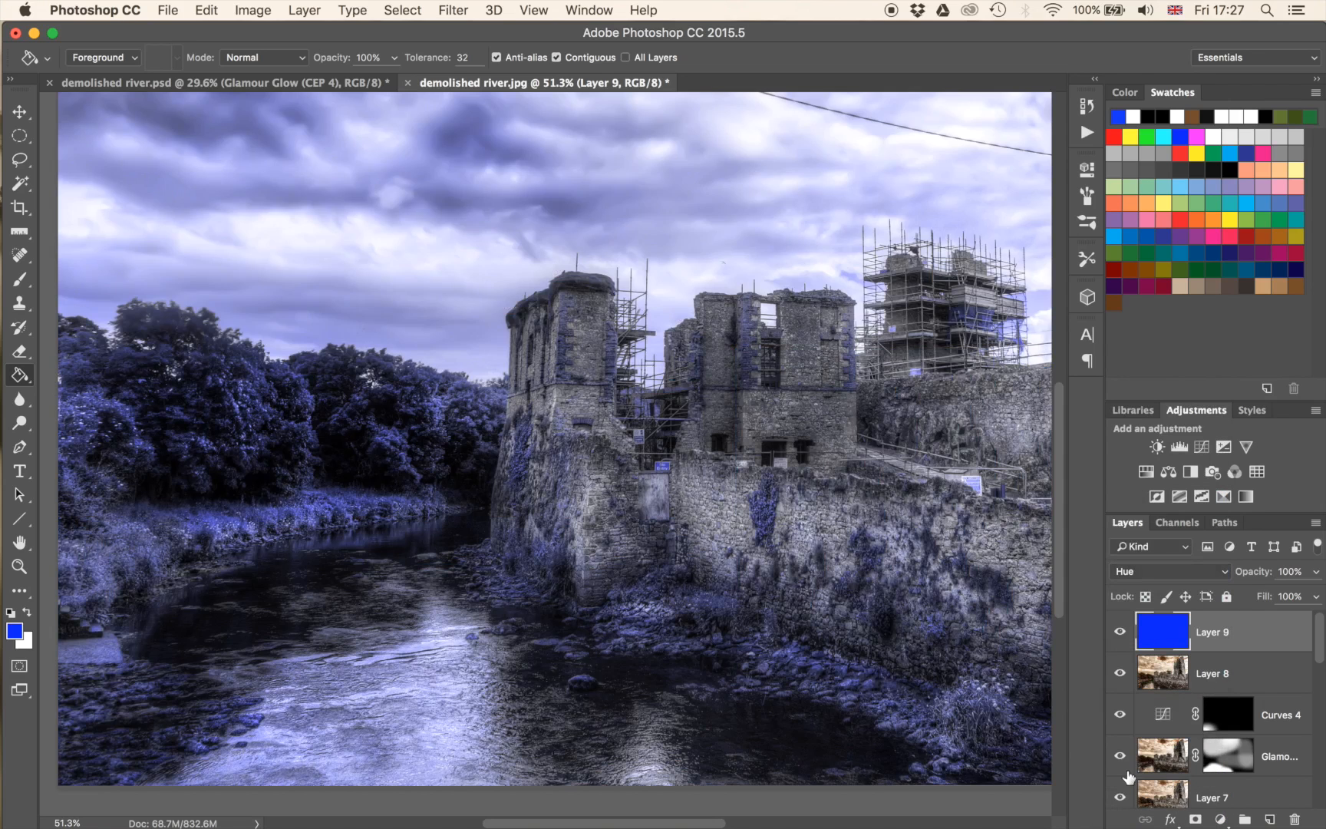
click(1196, 818)
key(super+i)
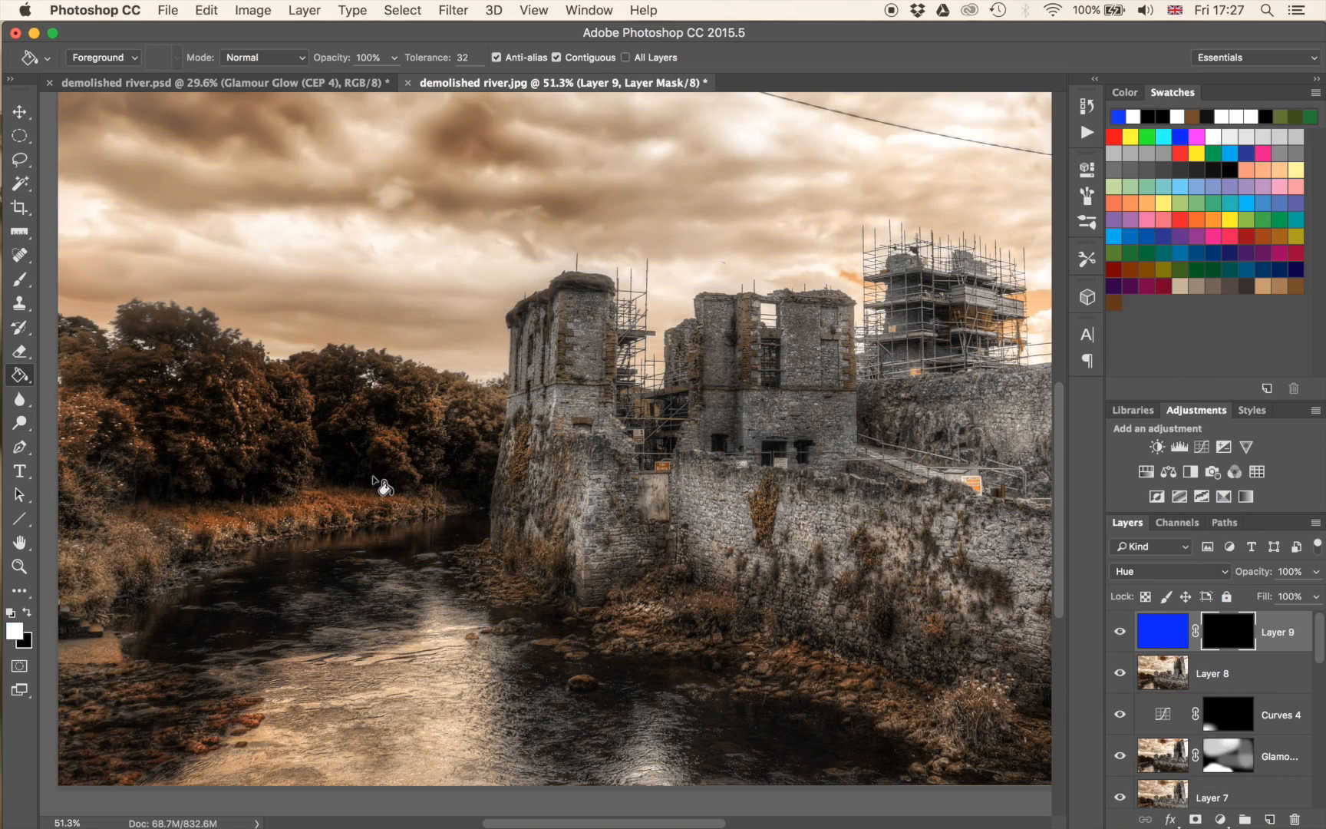
Paint white at 40% brush opacity on Layer 9's mask over a patch of grass along the far riverbank.
key(b)
mouse_move(341, 556)
mouse_down()
mouse_move(340, 535)
mouse_move(305, 537)
mouse_up()
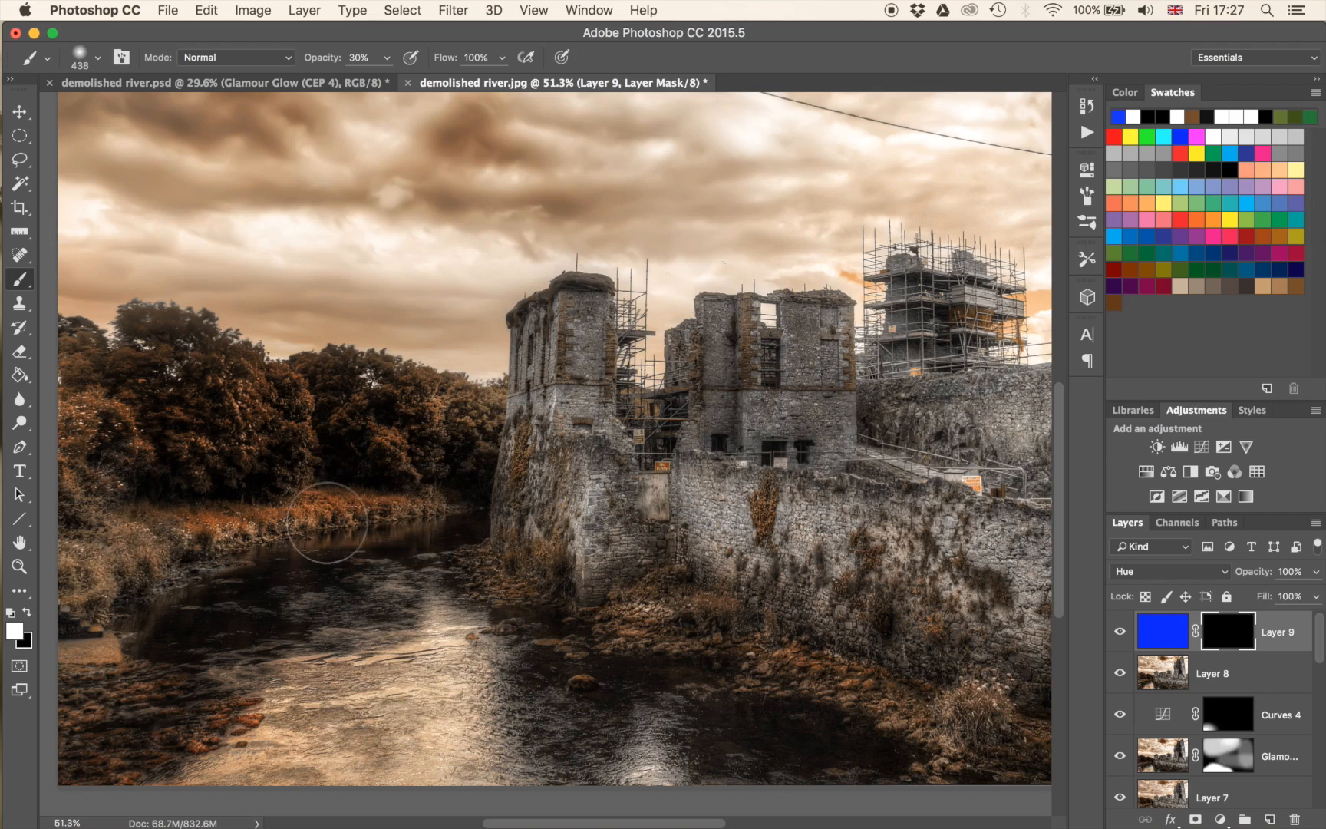
key(4)
drag(227, 570, 464, 525)
drag(541, 479, 482, 497)
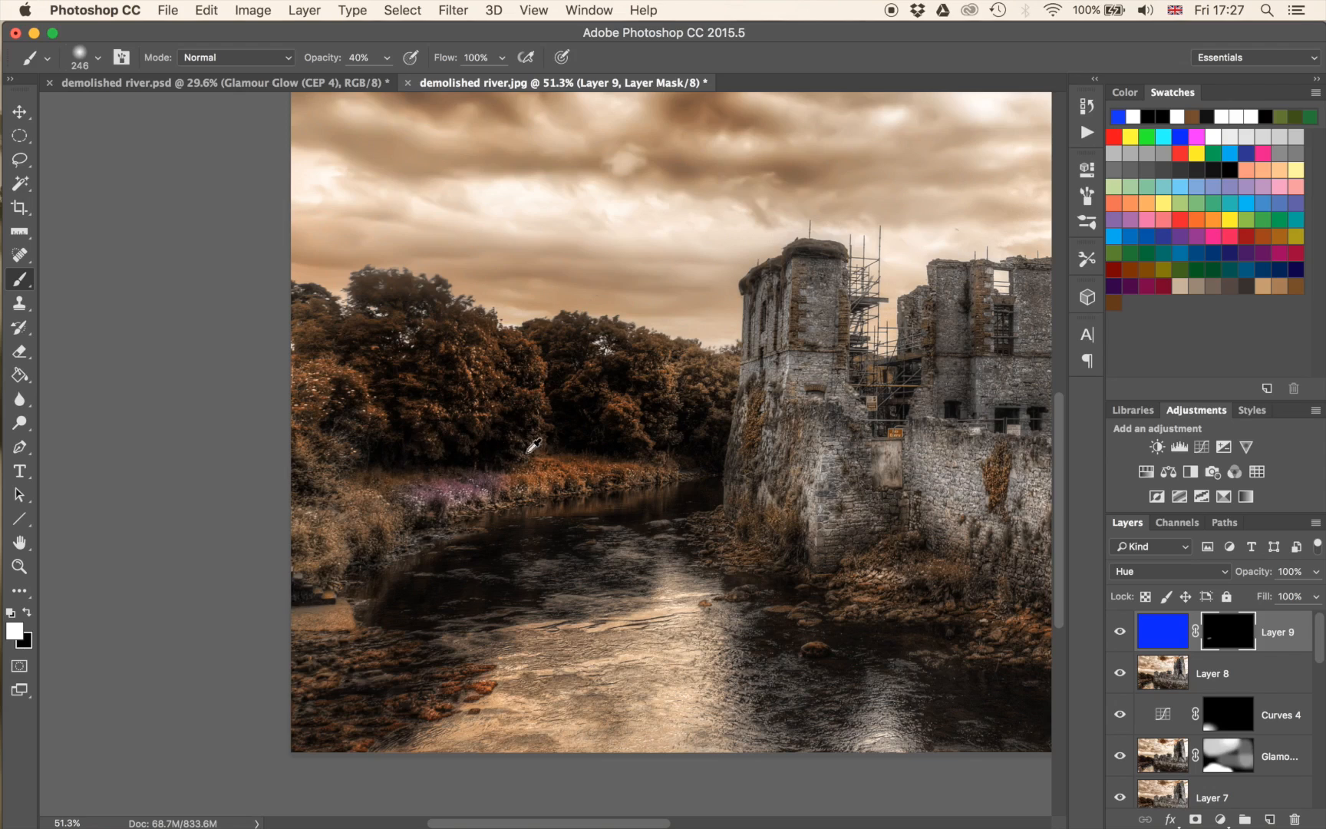
Resize the soft brush to about 248 px and paint the mask over selected trees and the bank grass beneath them.
drag(528, 448, 534, 484)
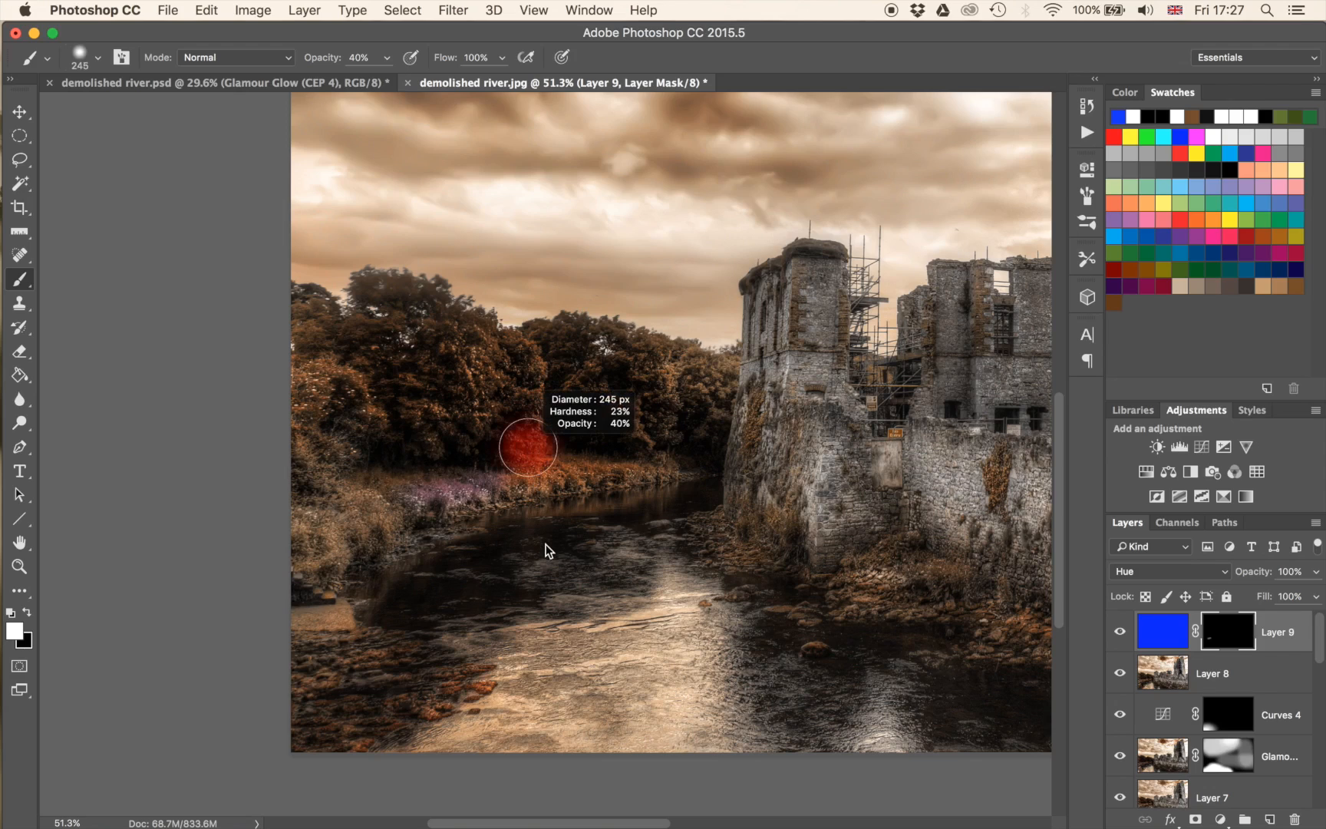
drag(545, 548, 549, 547)
mouse_move(327, 404)
mouse_down()
mouse_move(284, 383)
mouse_move(383, 399)
mouse_move(312, 382)
mouse_move(358, 414)
mouse_move(305, 400)
mouse_up()
mouse_move(542, 405)
mouse_down()
mouse_move(510, 364)
mouse_move(527, 385)
mouse_up()
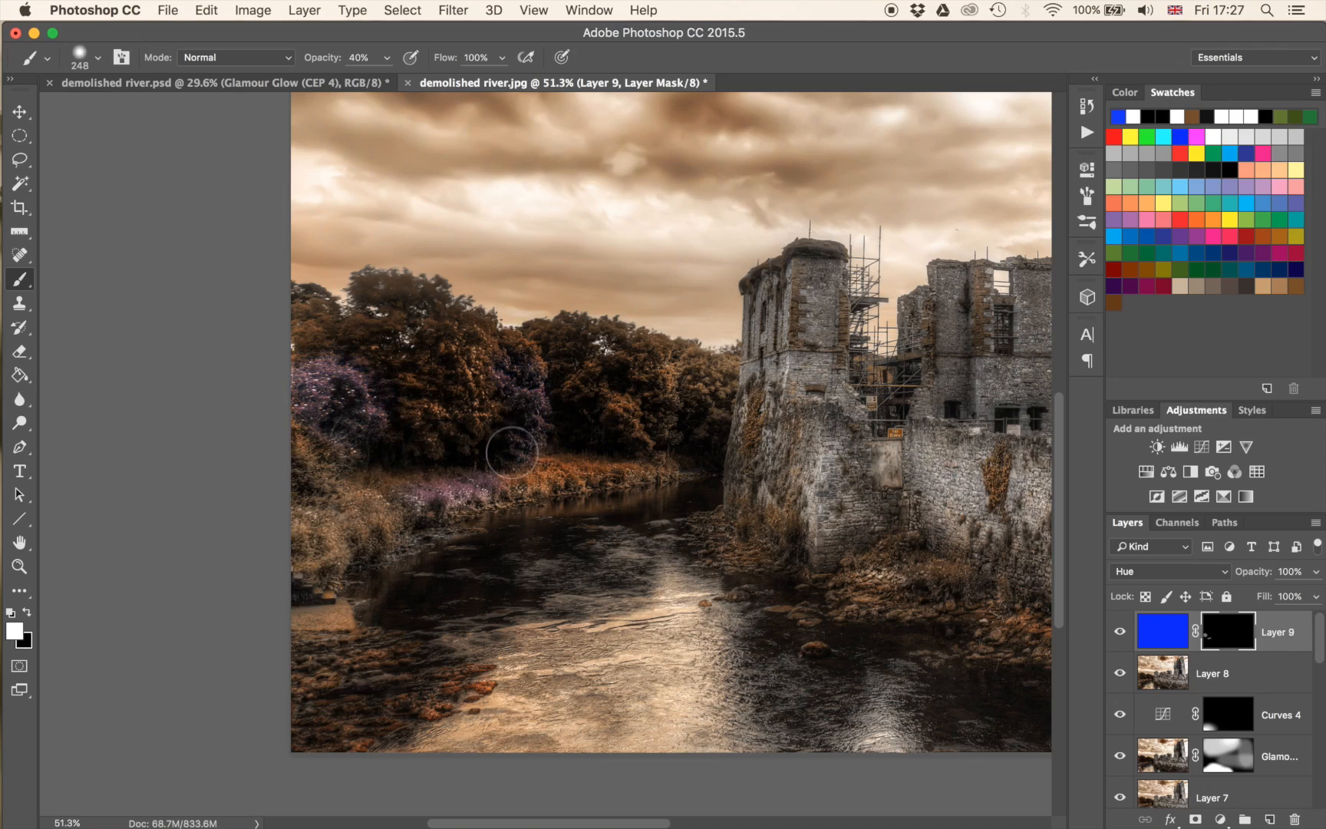
mouse_move(645, 421)
mouse_down()
mouse_move(610, 408)
mouse_move(654, 485)
mouse_move(605, 474)
mouse_up()
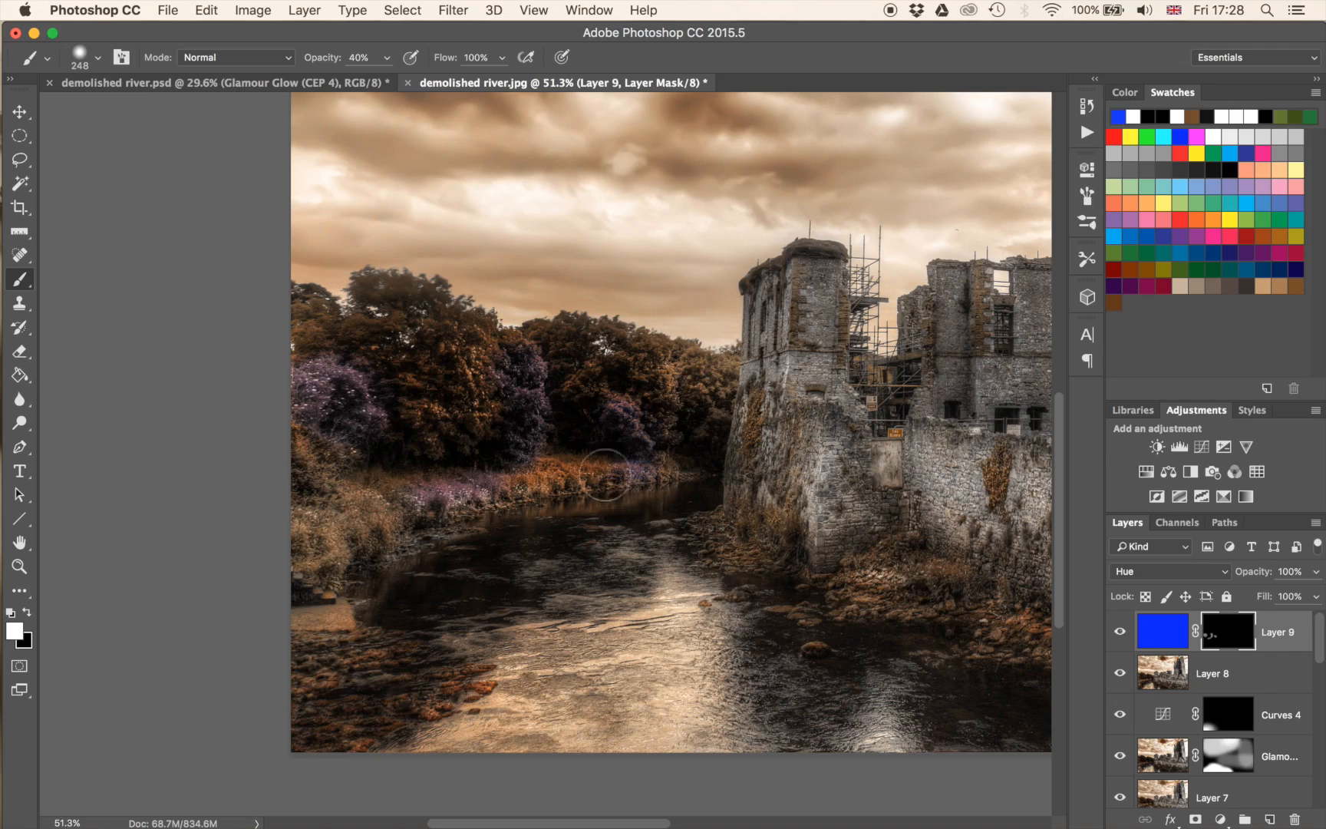
Reduce the brush to 91 px and paint the mask over the ivy climbing the round tower wall beside the river.
drag(856, 570, 751, 591)
scroll(675, 474, up, 8)
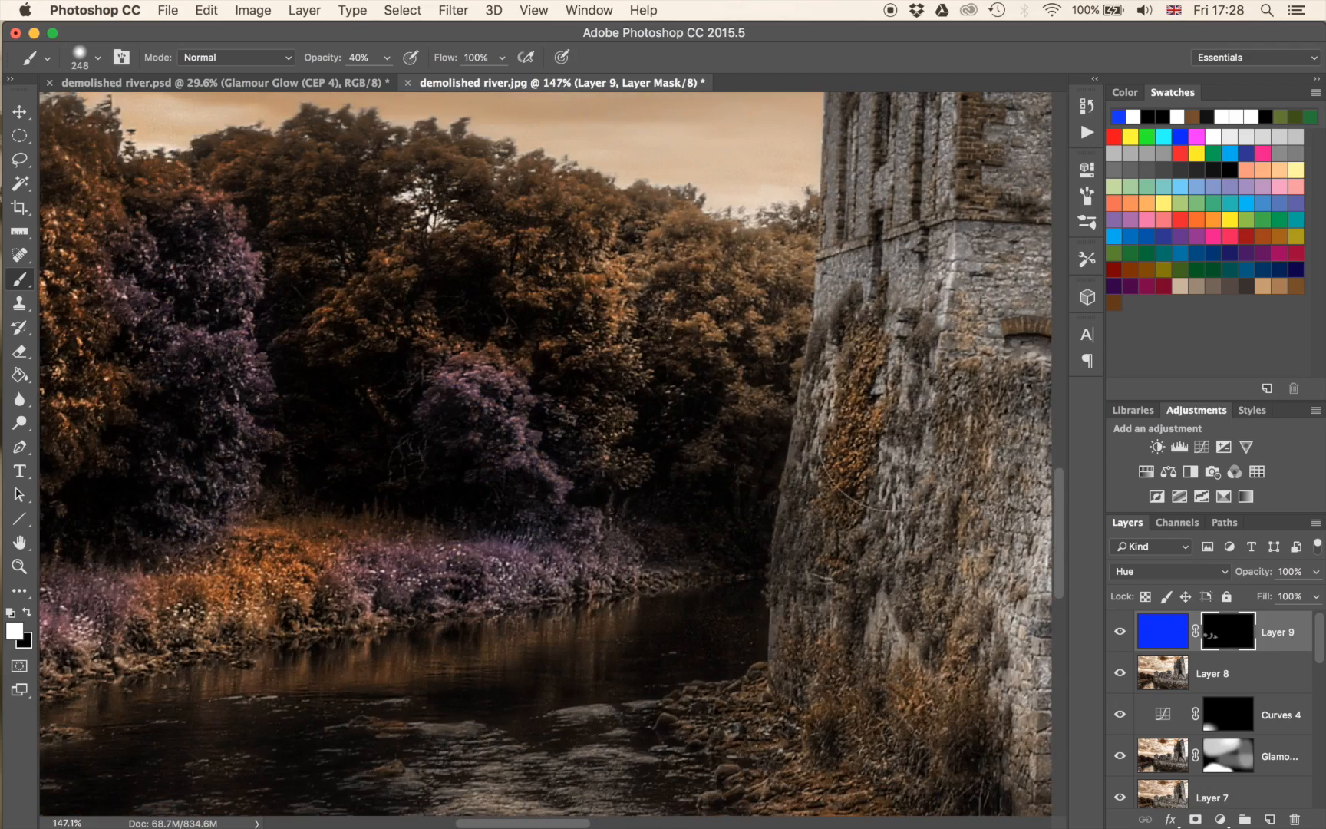
drag(867, 420, 757, 424)
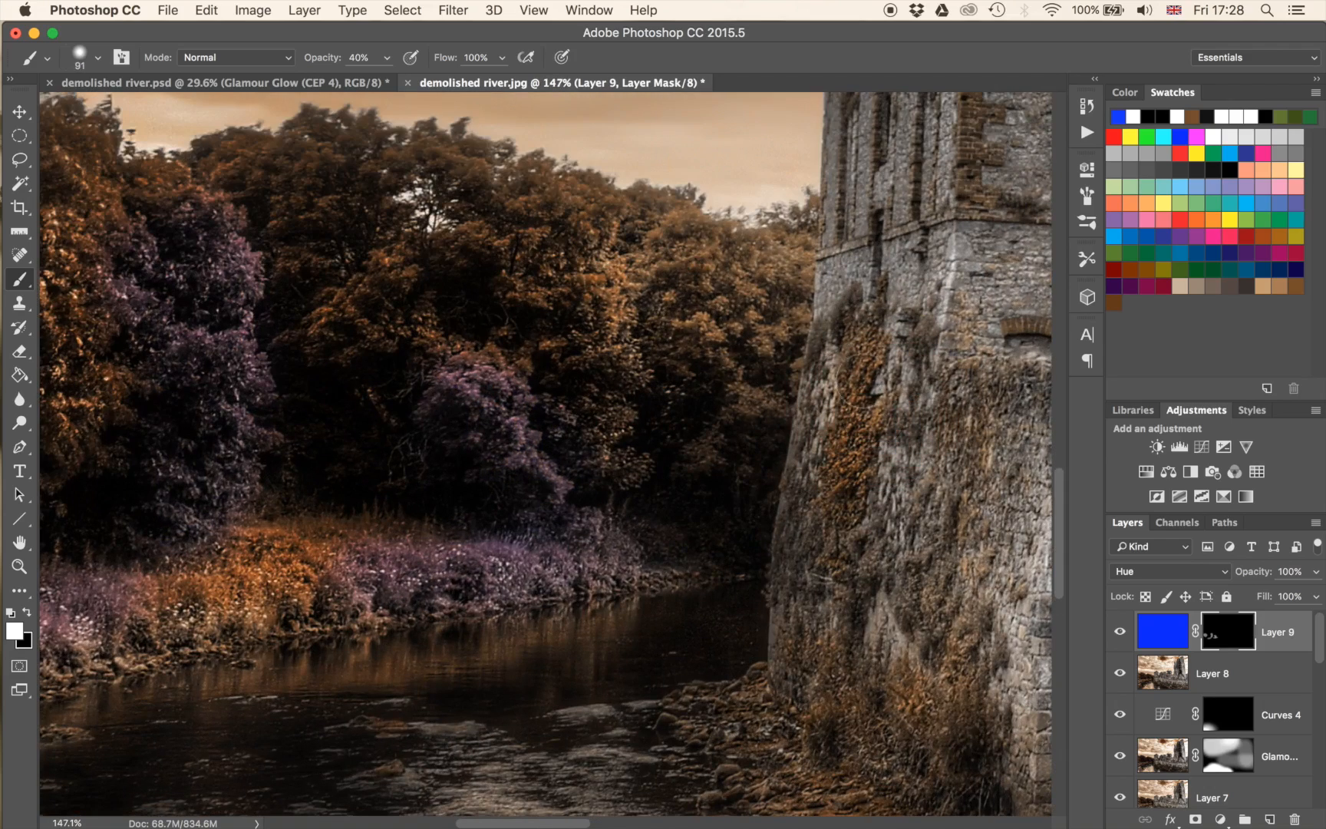
drag(841, 491, 857, 368)
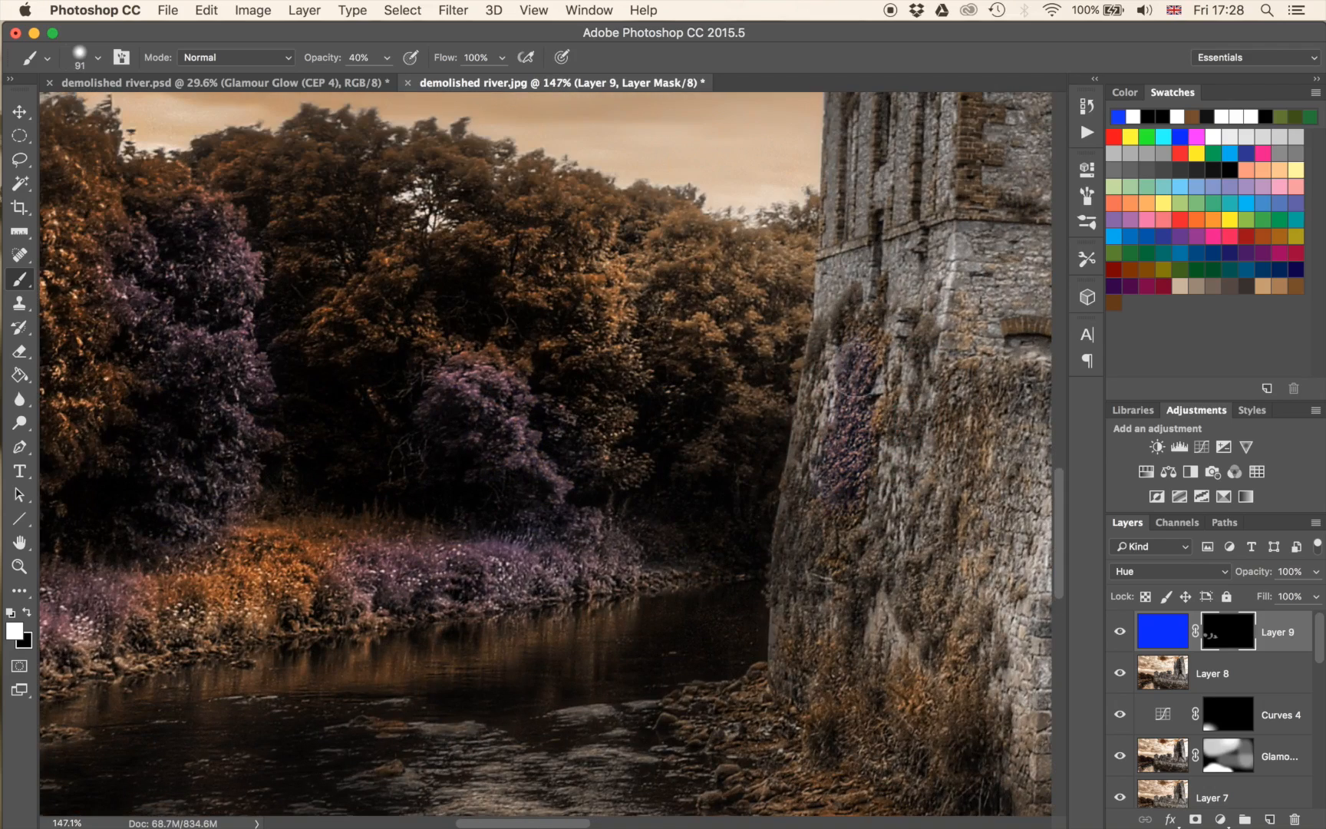
Paint the mask over the rounded boulder and the flat rocks in the river below the tower.
drag(991, 485, 575, 210)
mouse_move(642, 619)
mouse_down()
mouse_move(601, 465)
mouse_move(557, 453)
mouse_up()
mouse_move(534, 625)
mouse_down()
mouse_move(558, 592)
mouse_move(525, 597)
mouse_up()
mouse_move(432, 519)
mouse_down()
mouse_move(460, 489)
mouse_move(438, 487)
mouse_move(513, 501)
mouse_move(410, 472)
mouse_move(517, 525)
mouse_move(422, 477)
mouse_up()
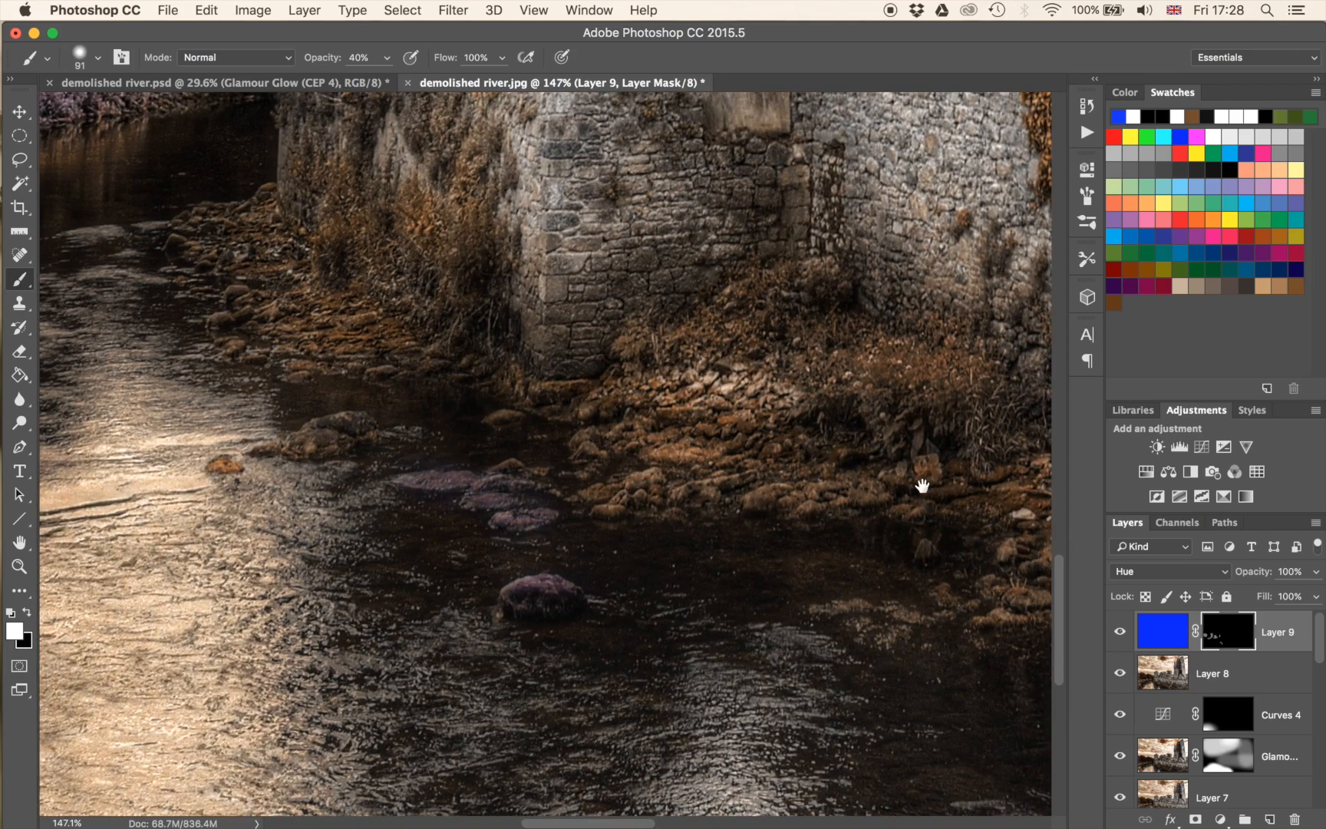
Paint the mask over the hanging ivy below the small sign and the nearby plant clumps on the long stone wall.
drag(939, 488, 465, 622)
drag(597, 452, 607, 596)
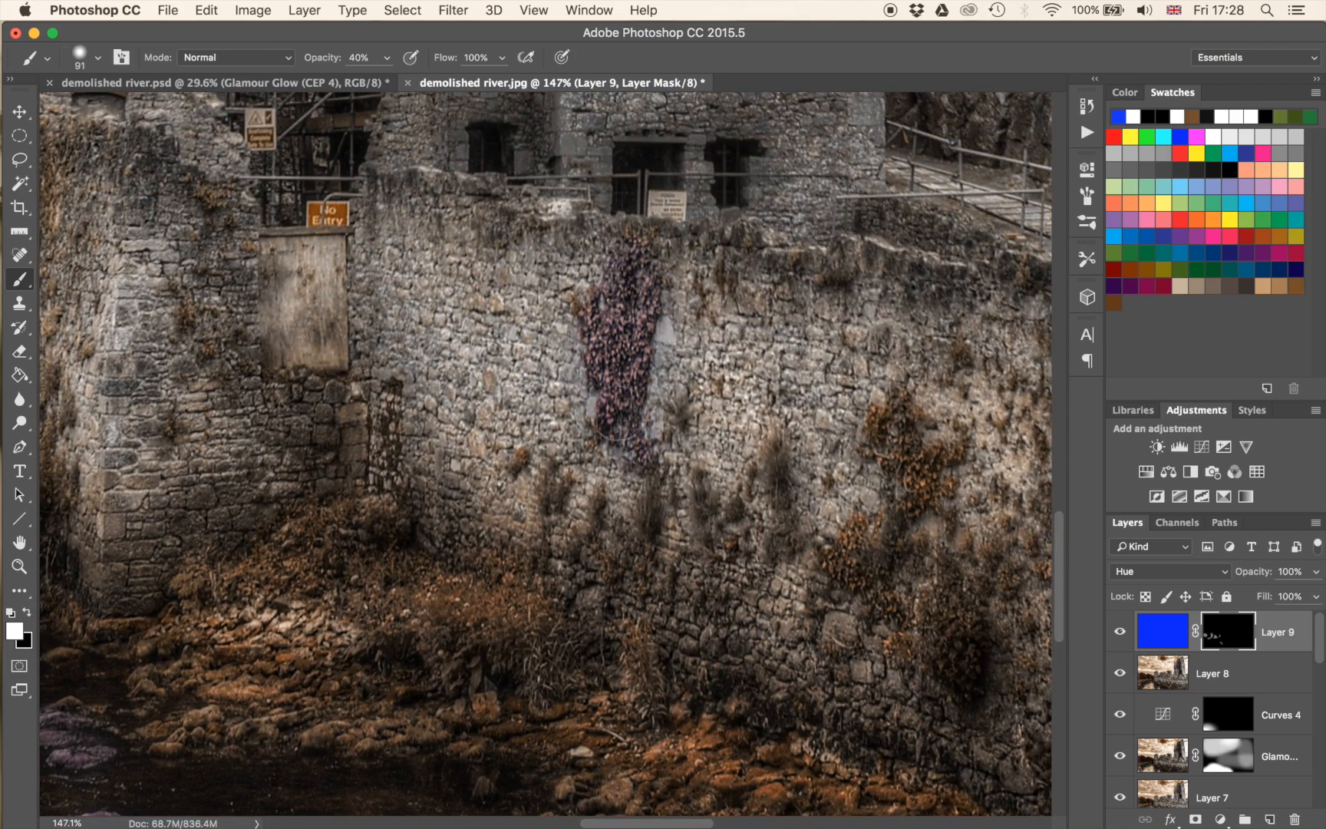
drag(627, 234, 630, 285)
drag(896, 527, 583, 459)
mouse_move(547, 362)
mouse_down()
mouse_move(587, 426)
mouse_move(537, 461)
mouse_move(553, 513)
mouse_up()
Paint the mask over the plant clumps on the wall's lower right part and a rock on the bank below.
drag(823, 538, 430, 177)
mouse_move(722, 292)
mouse_down()
mouse_move(765, 262)
mouse_move(707, 320)
mouse_move(775, 292)
mouse_move(740, 300)
mouse_move(738, 202)
mouse_move(743, 343)
mouse_move(834, 359)
mouse_move(848, 327)
mouse_move(843, 339)
mouse_move(771, 302)
mouse_up()
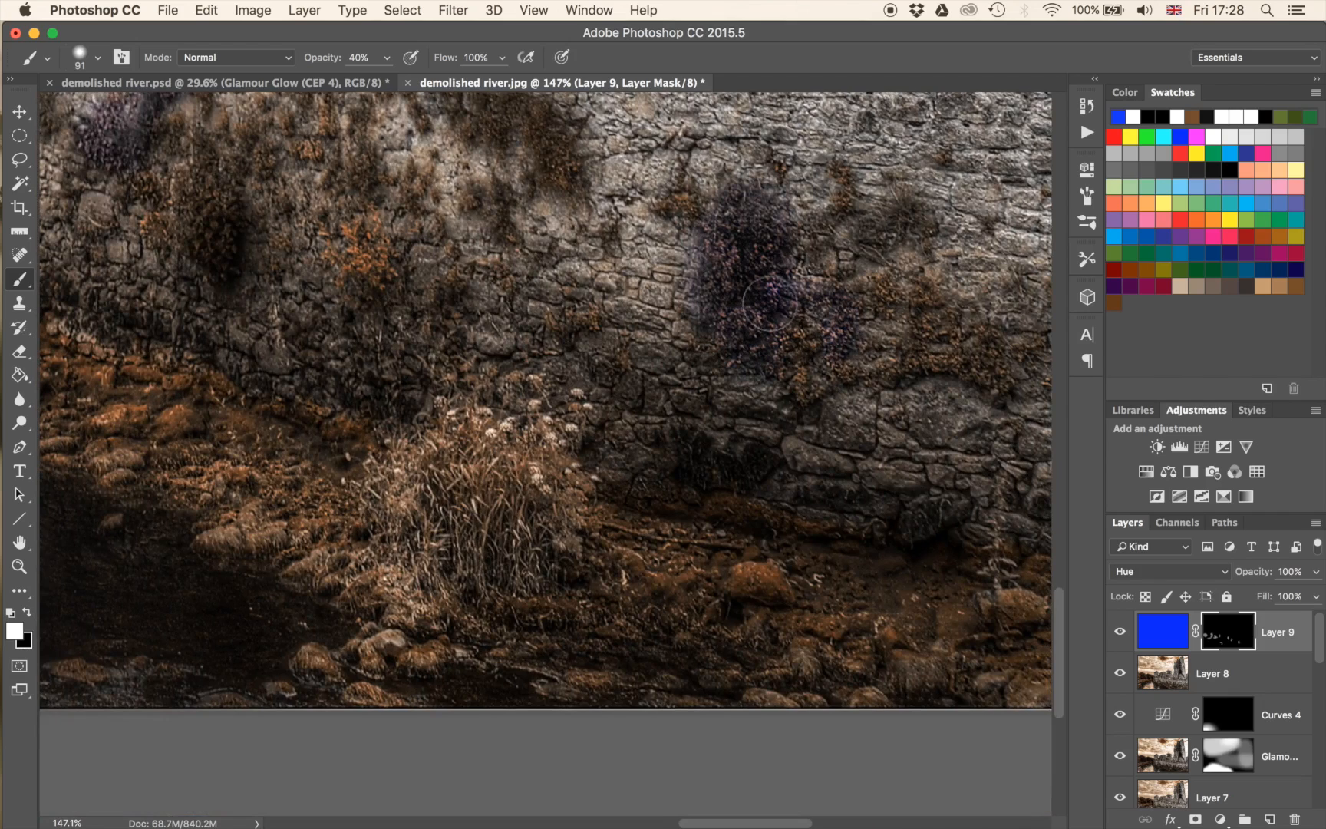
mouse_move(790, 488)
mouse_down()
mouse_move(574, 287)
mouse_move(341, 334)
mouse_move(295, 359)
mouse_move(243, 439)
mouse_up()
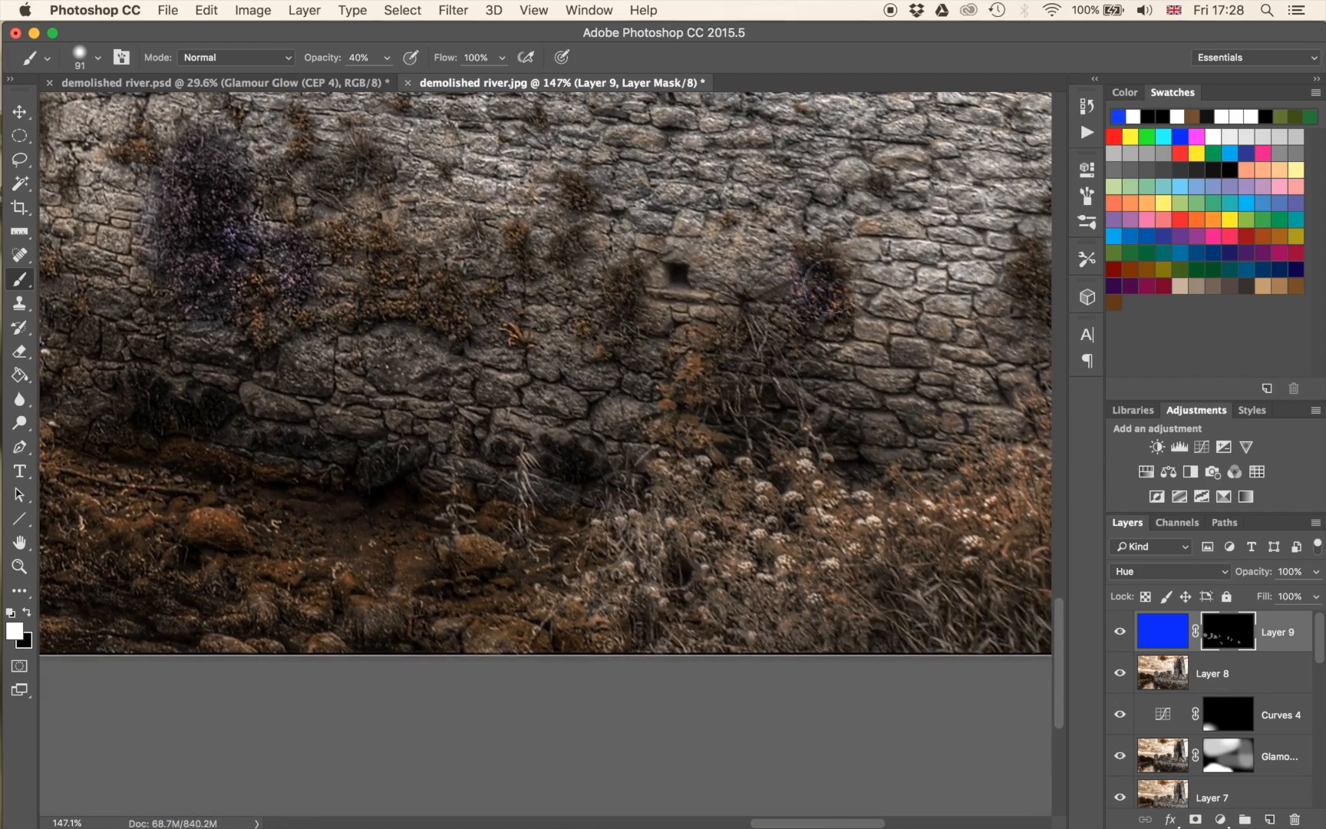
mouse_move(464, 569)
mouse_down()
mouse_move(508, 565)
mouse_move(482, 554)
mouse_up()
mouse_move(633, 411)
mouse_down()
mouse_move(542, 412)
mouse_move(1052, 502)
mouse_up()
Add a Hue/Saturation adjustment clipped to Layer 9 and set its hue to -180.
scroll(650, 460, down, 1)
scroll(549, 457, down, 5)
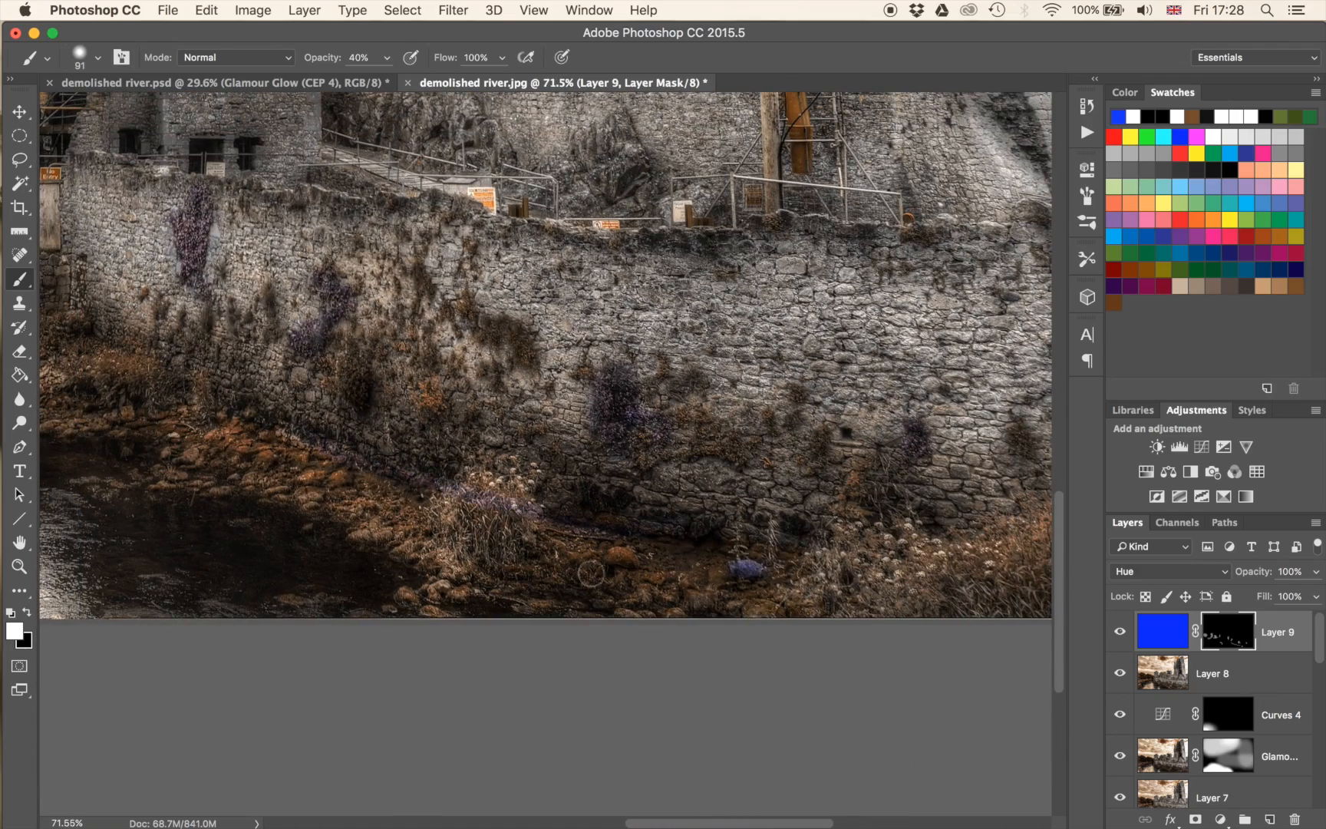
drag(294, 456, 536, 532)
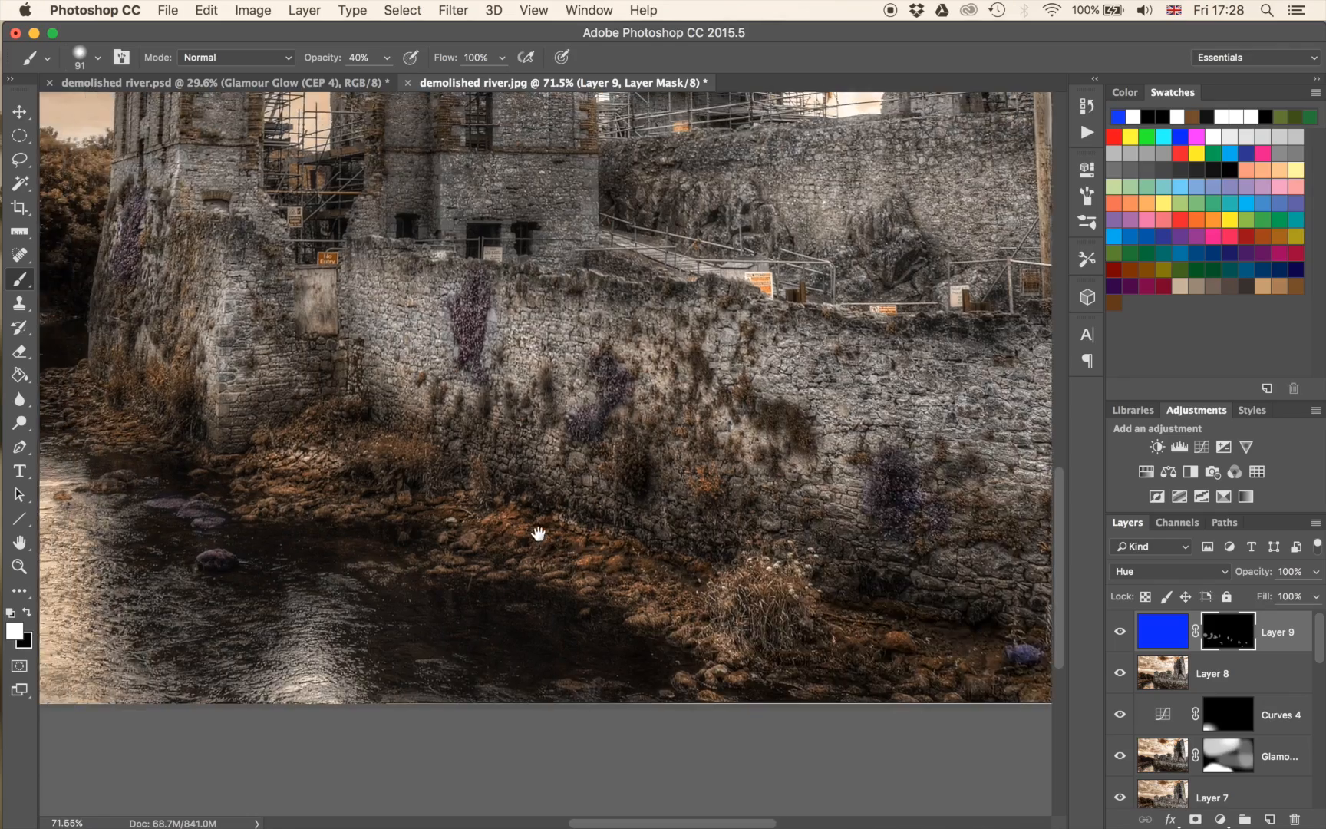
scroll(506, 507, down, 5)
scroll(502, 506, down, 3)
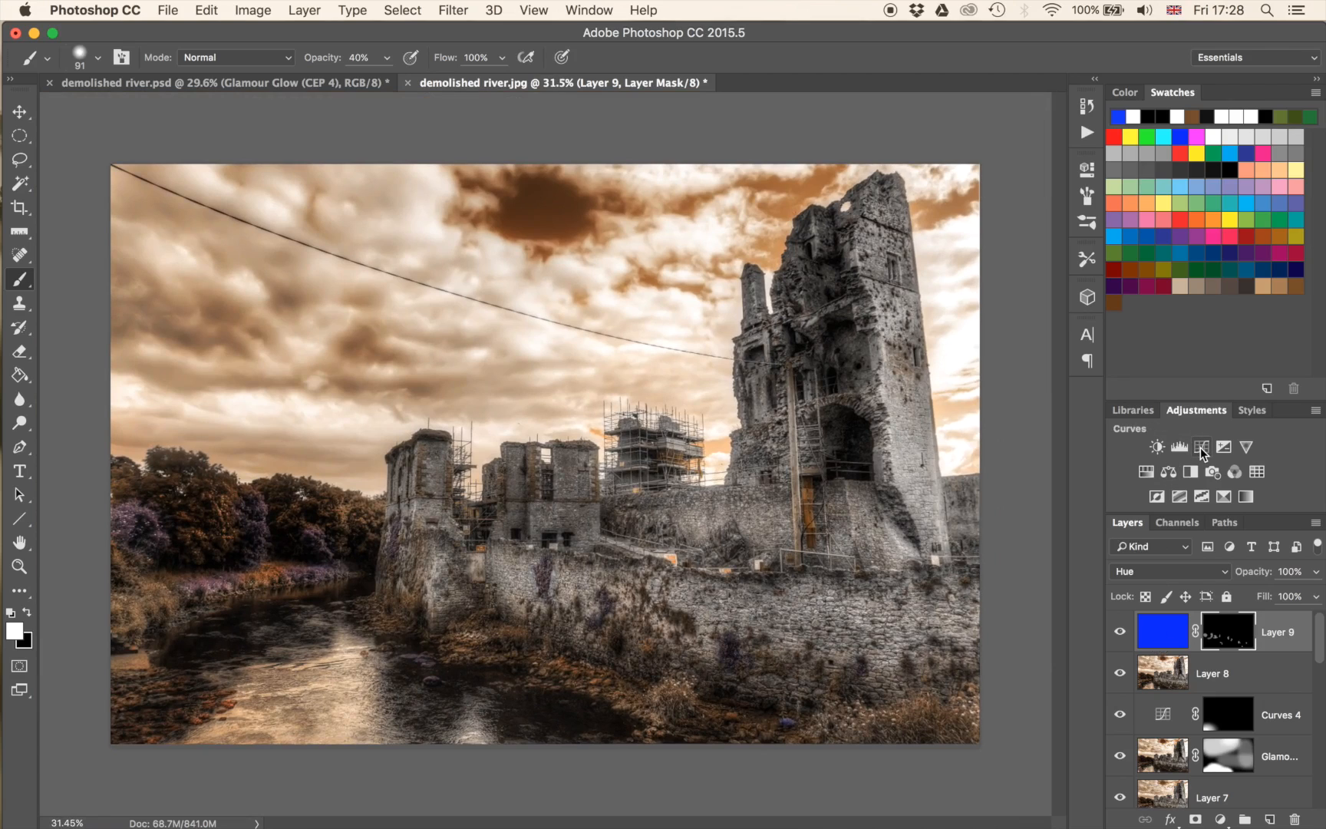
click(1145, 472)
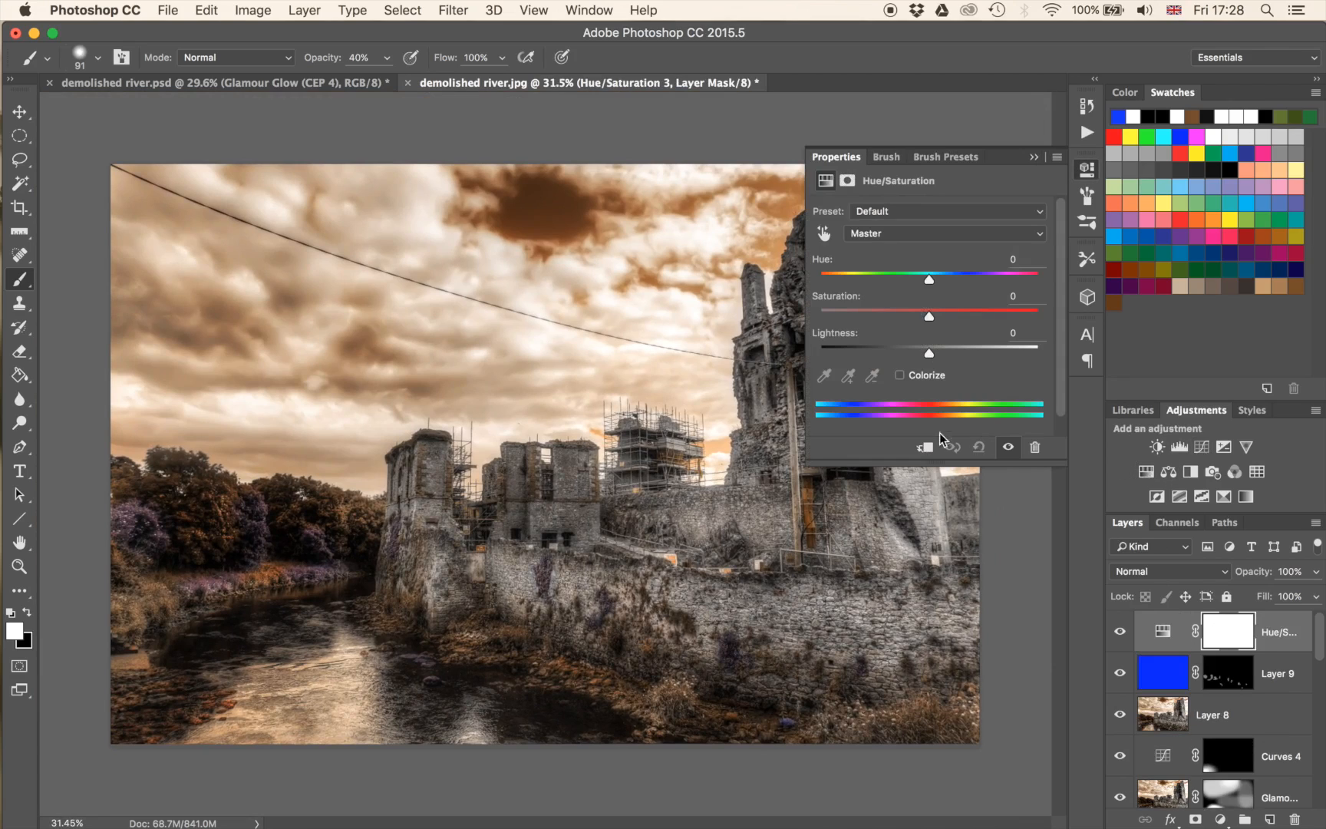
click(926, 447)
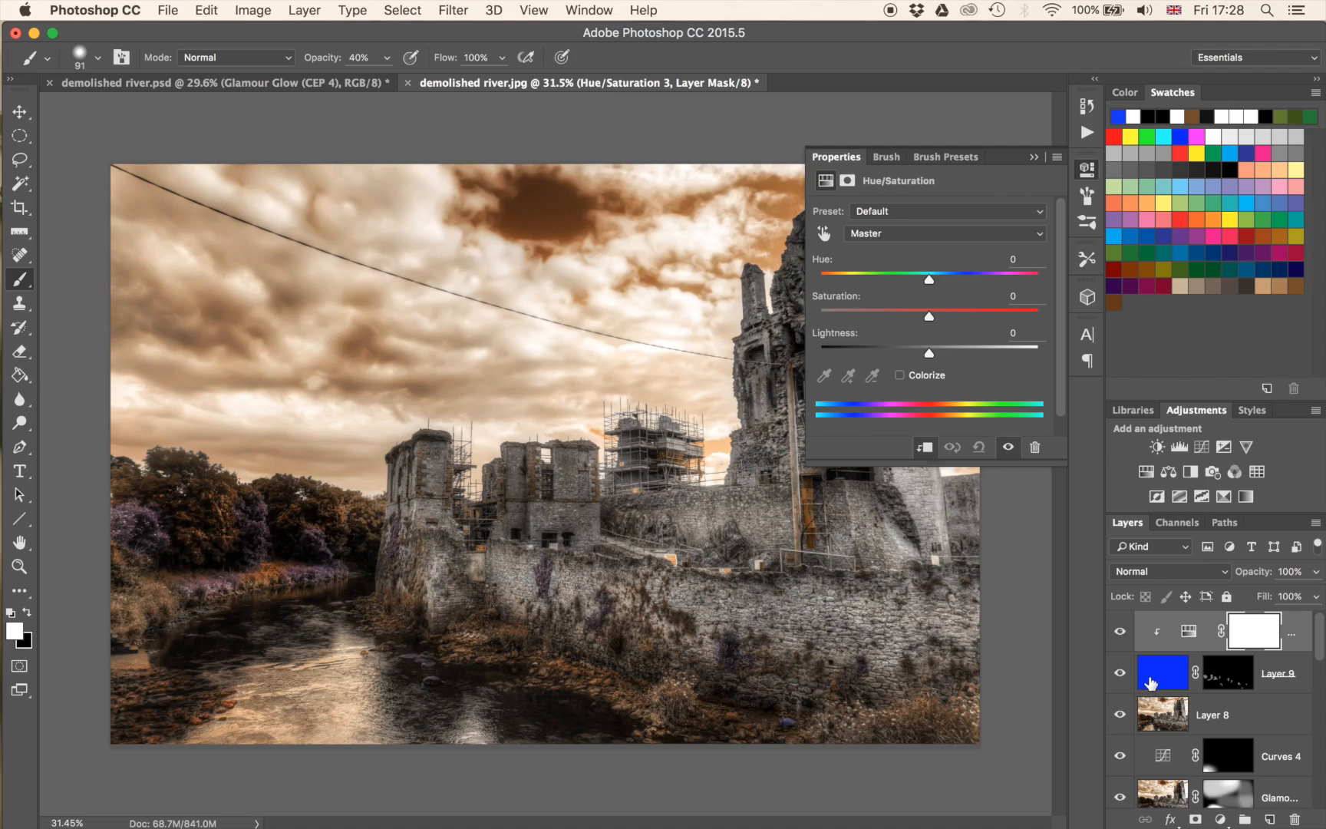
drag(931, 285, 317, 384)
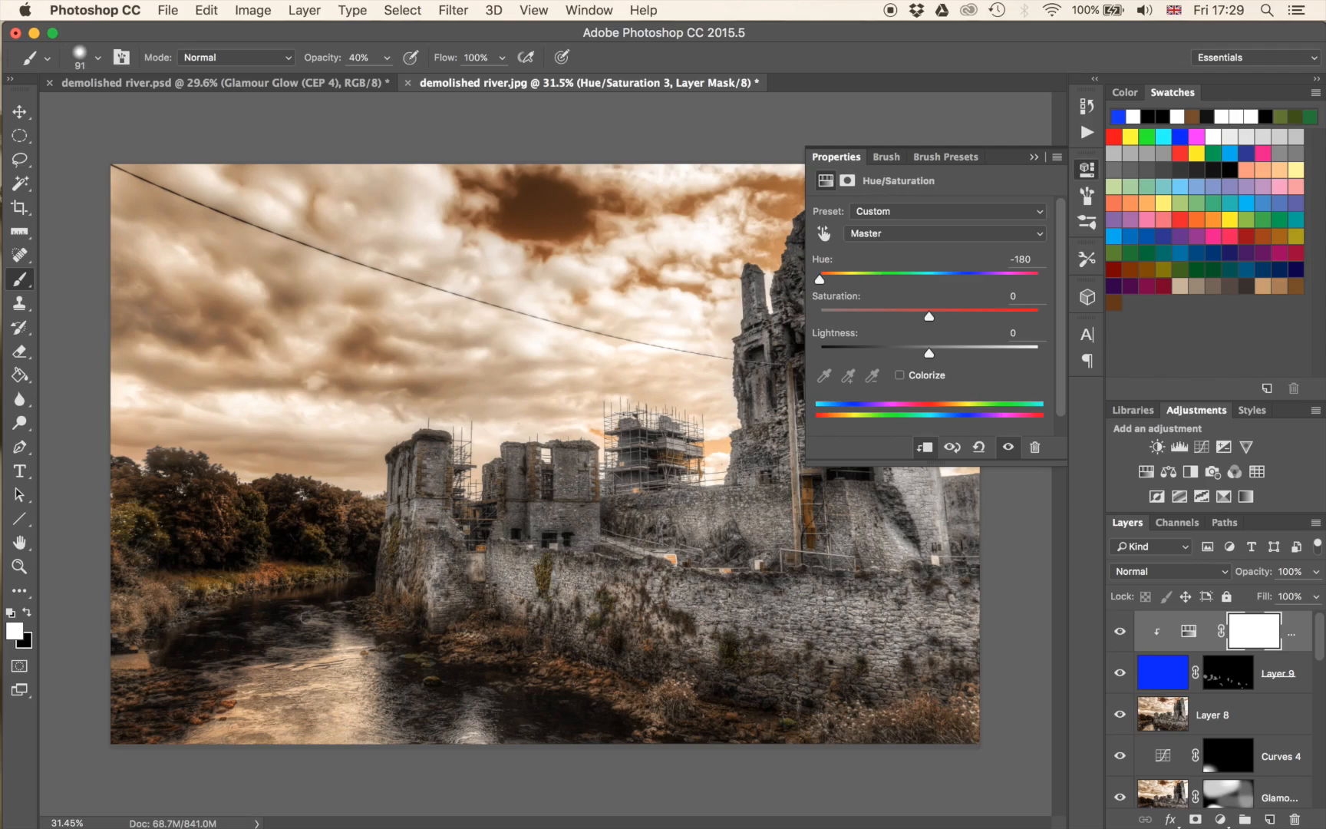
Shift the clipped adjustment's hue to the opposite end of its range and collapse its properties.
scroll(318, 584, up, 3)
scroll(289, 611, up, 5)
drag(288, 611, 548, 497)
mouse_move(363, 561)
mouse_down()
mouse_move(162, 628)
mouse_move(116, 665)
mouse_up()
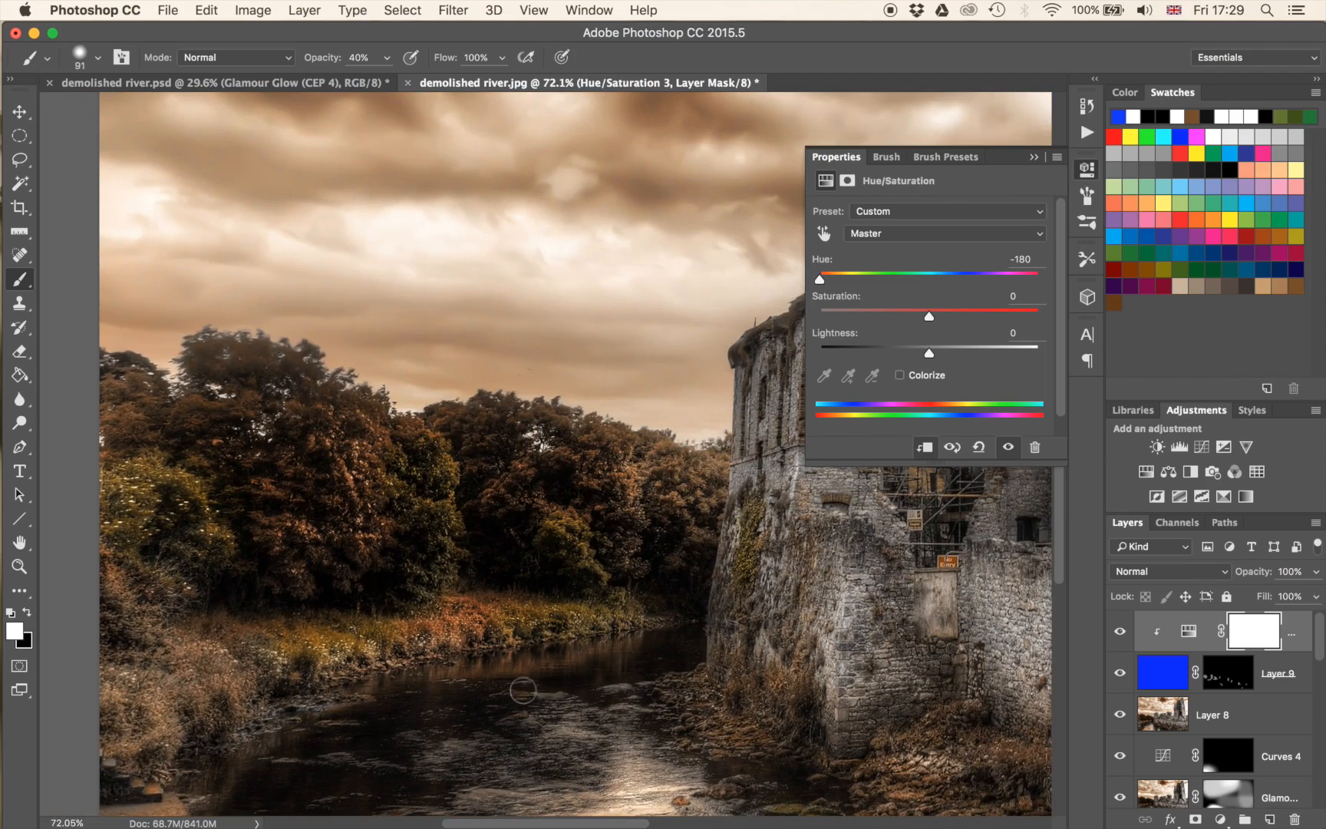
drag(821, 284, 1048, 281)
click(1035, 158)
Paint Layer 9's mask at 10% brush opacity over the riverbank grass, the waterside bush and the lower-right vegetation.
click(1243, 678)
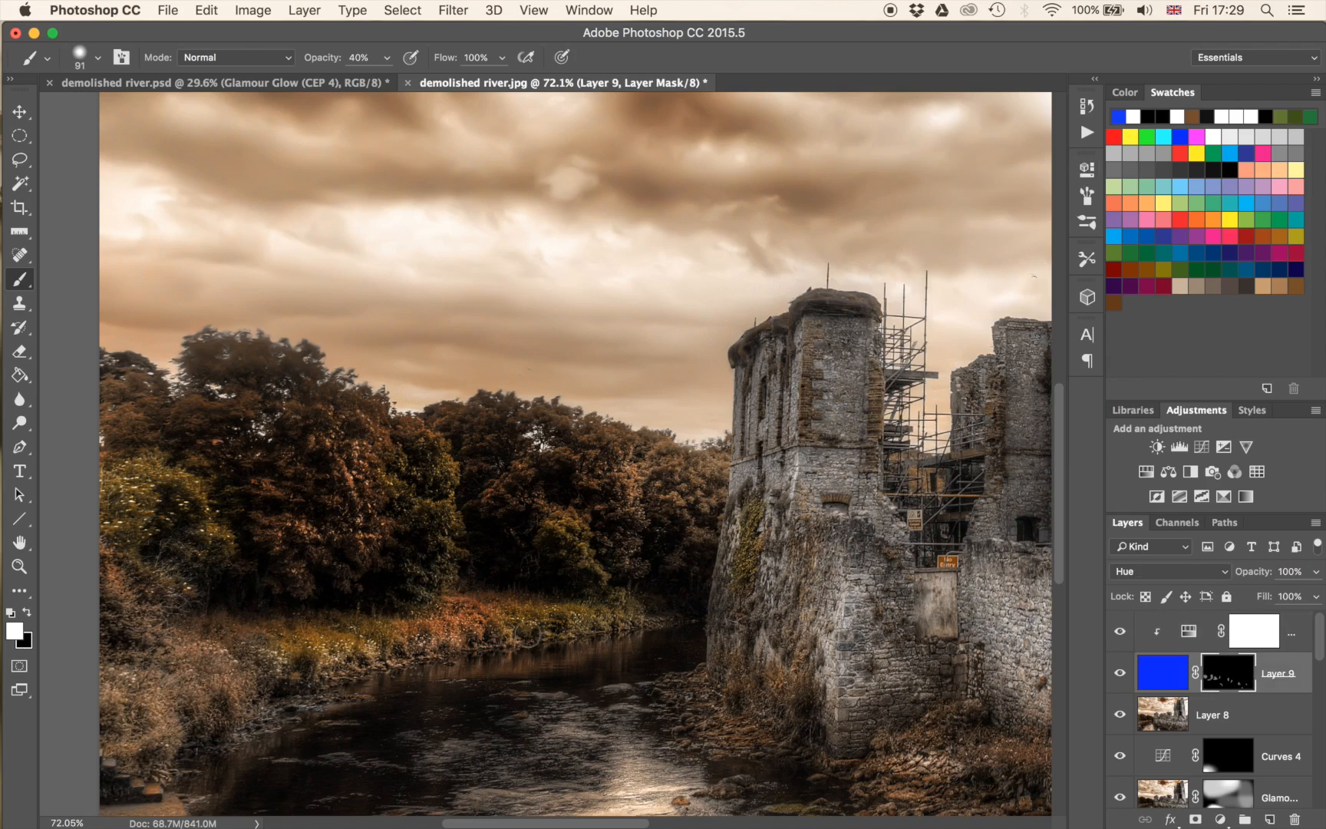
key(1)
drag(464, 621, 499, 641)
drag(737, 563, 225, 361)
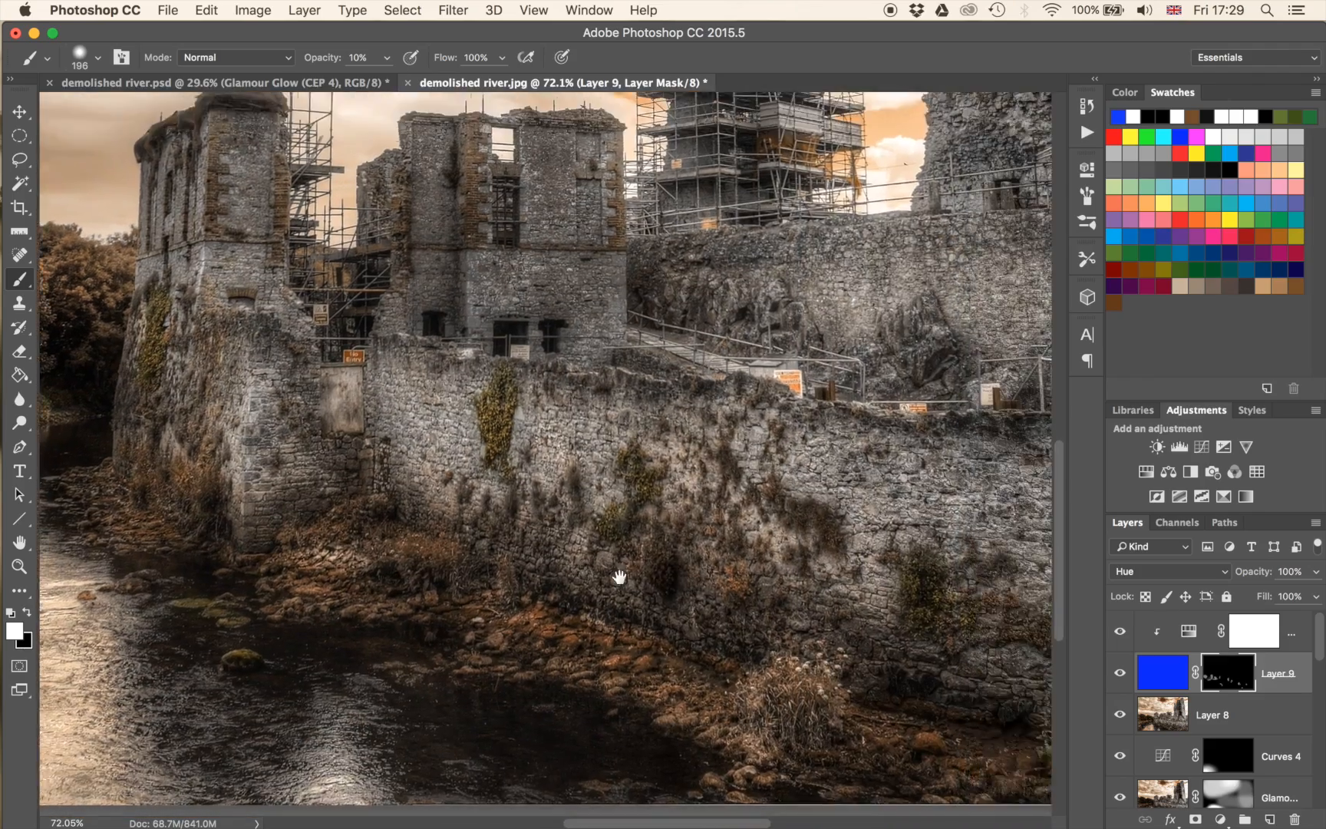
drag(620, 577, 246, 426)
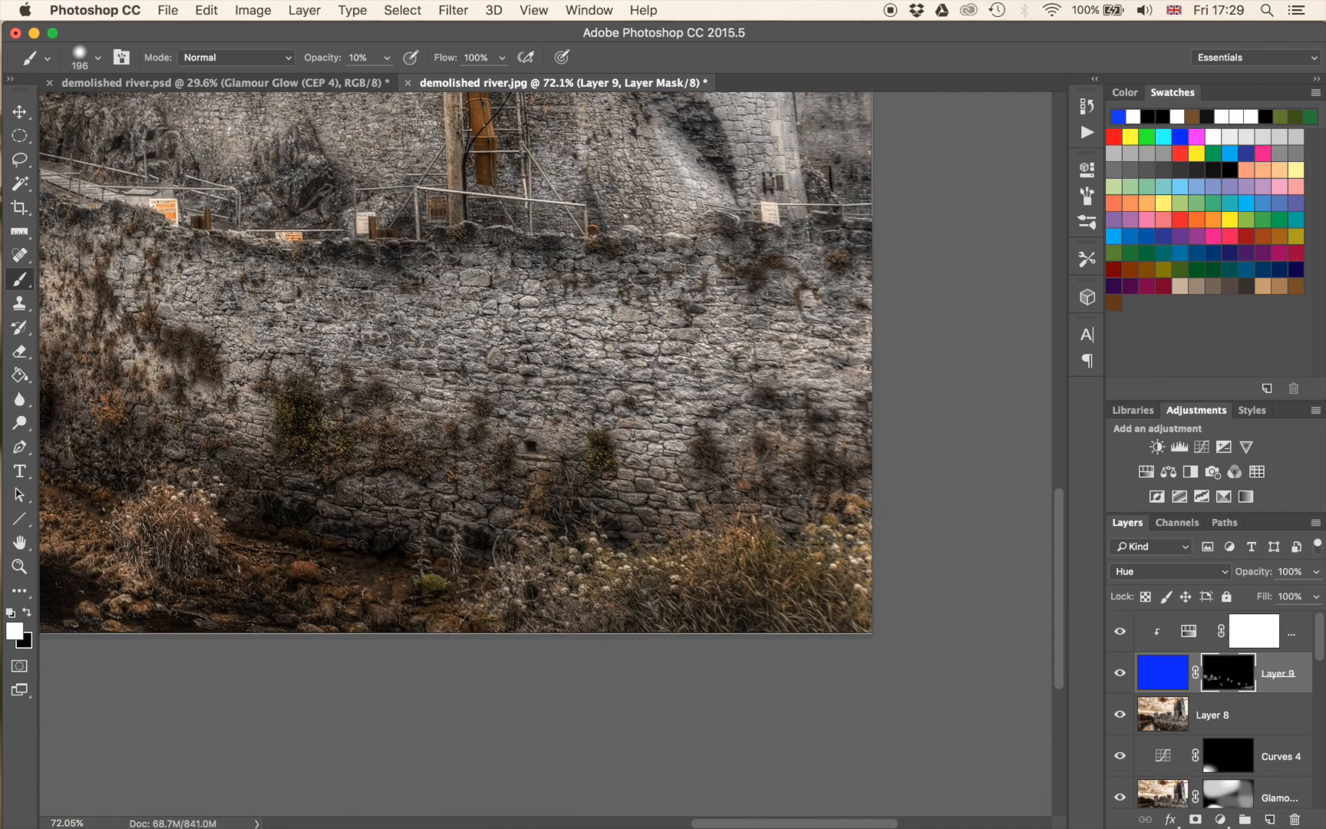
drag(282, 609, 695, 614)
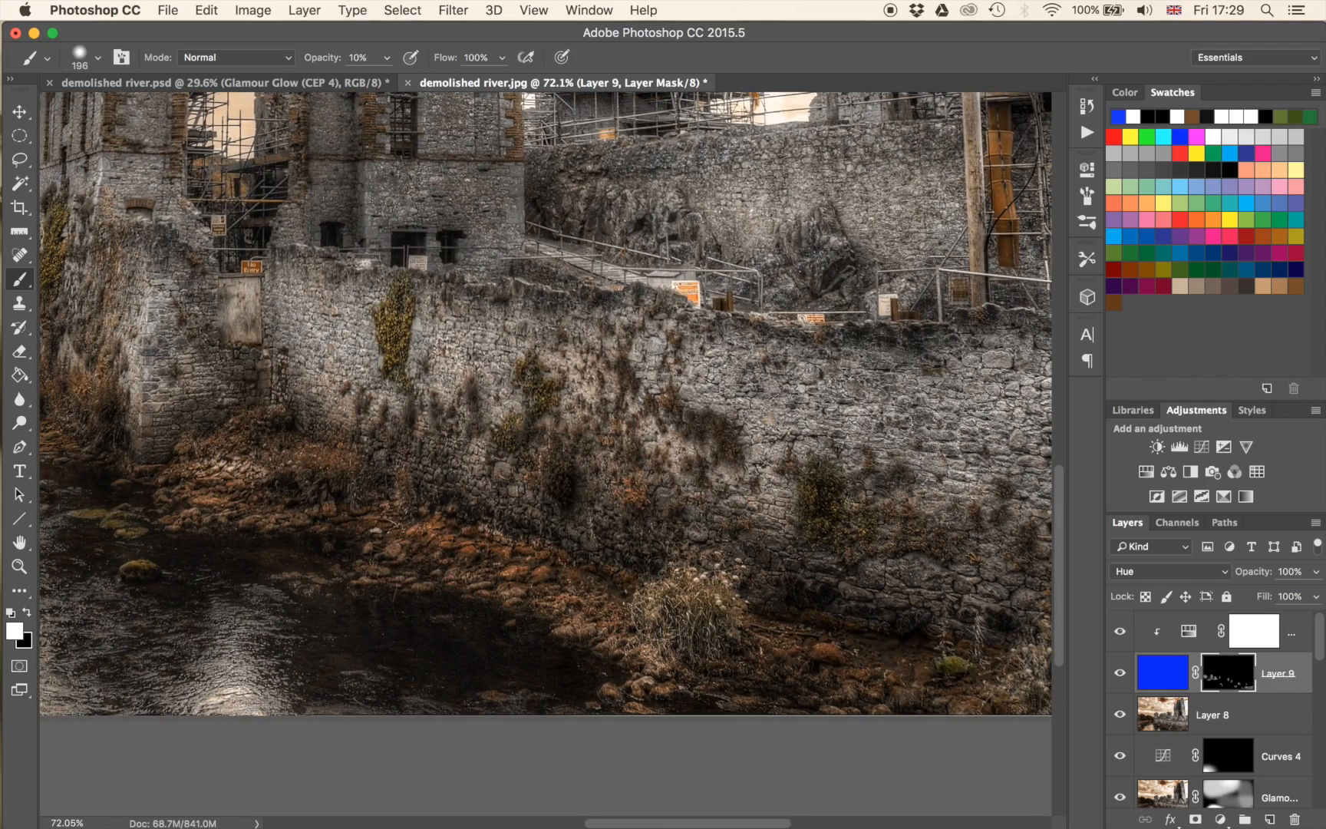
Stamp all visible layers into a new layer above the clipped Hue/Saturation adjustment.
key(super+minus)
key(super+minus)
key(super+minus)
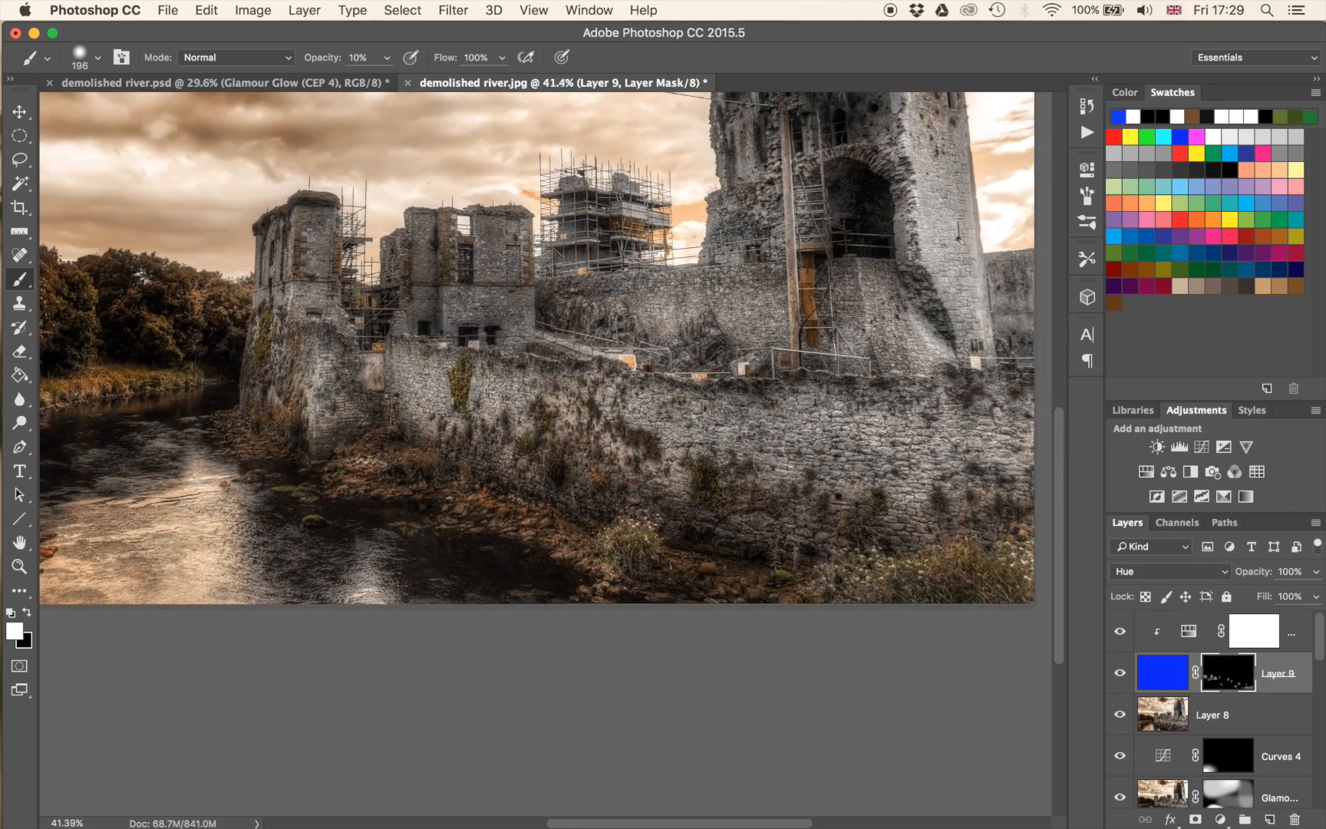
scroll(760, 472, down, 5)
scroll(761, 472, up, 2)
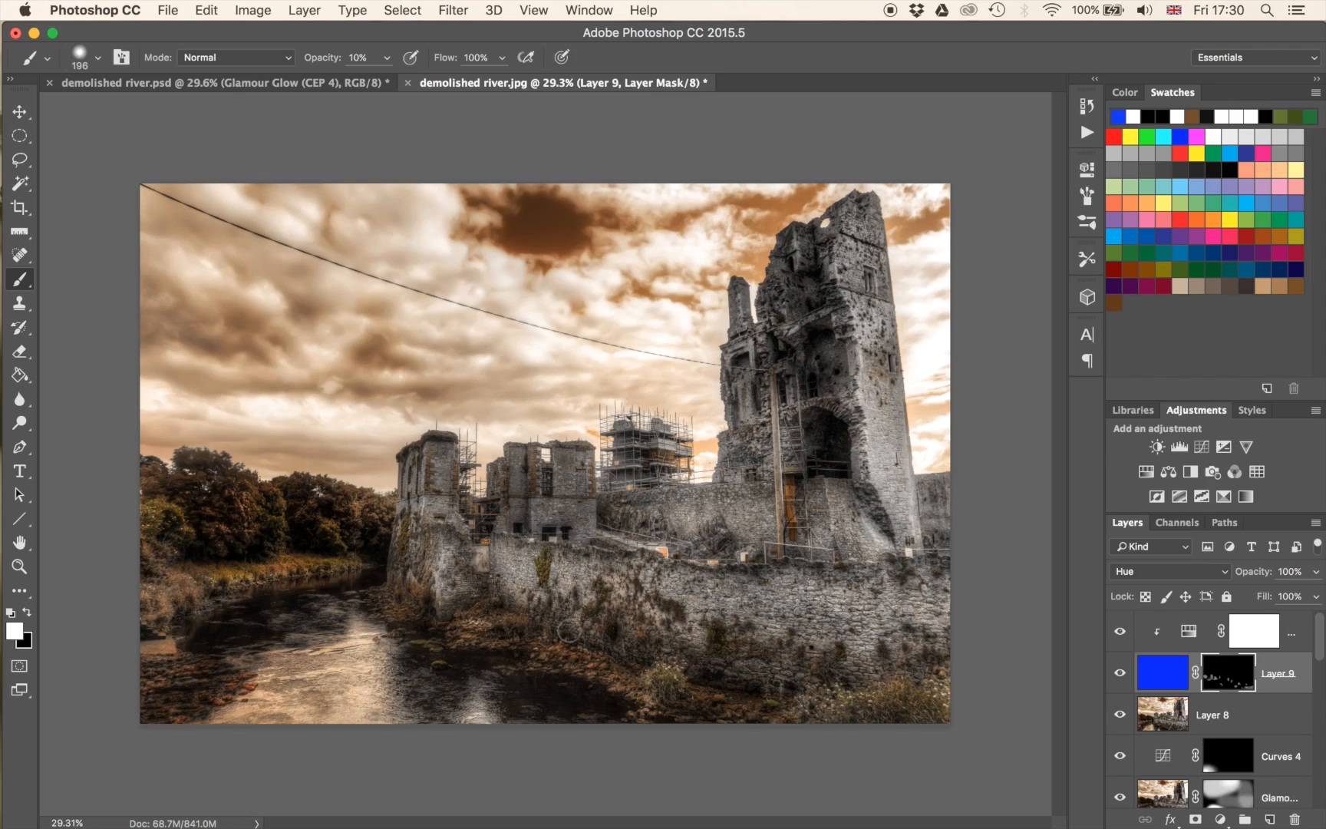
click(1259, 629)
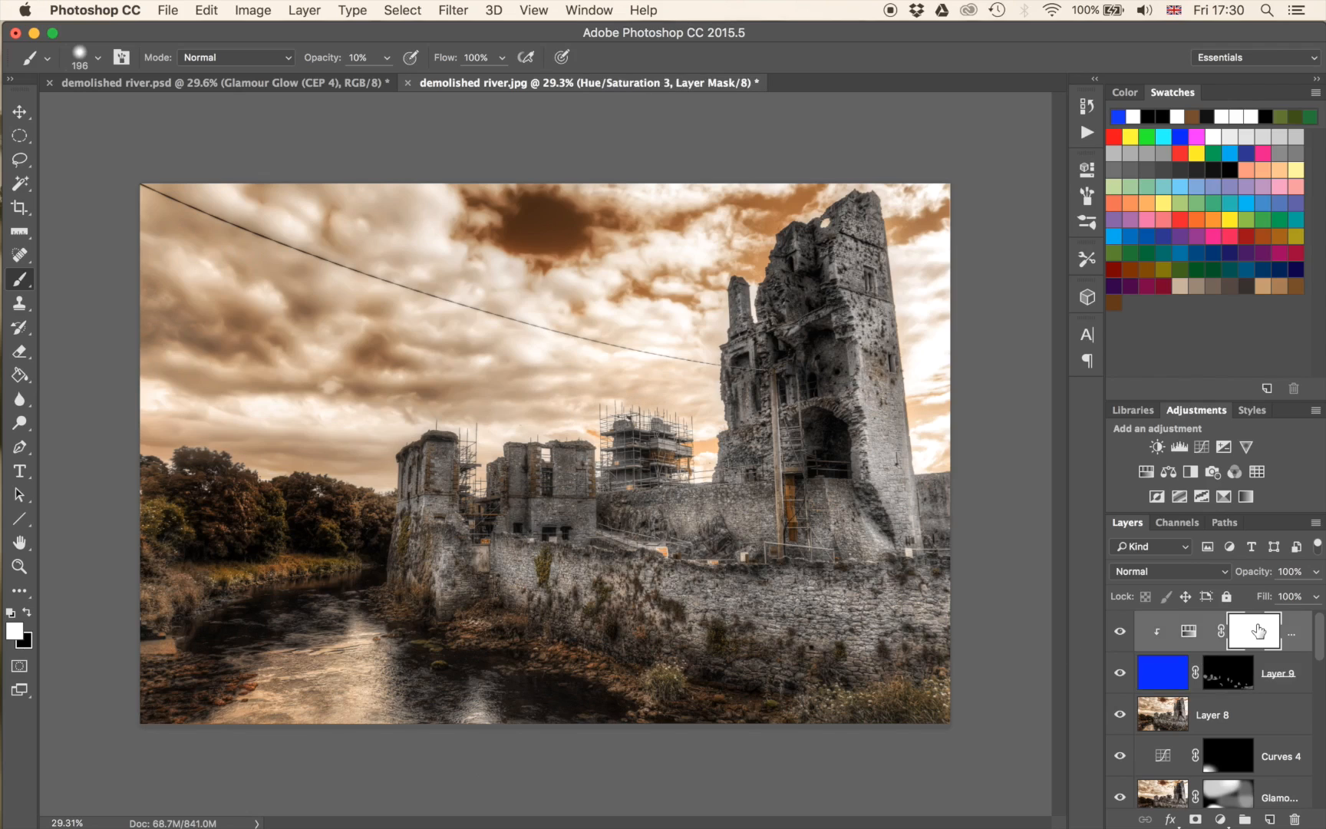
drag(1259, 629, 1259, 631)
key(super+alt+shift+e)
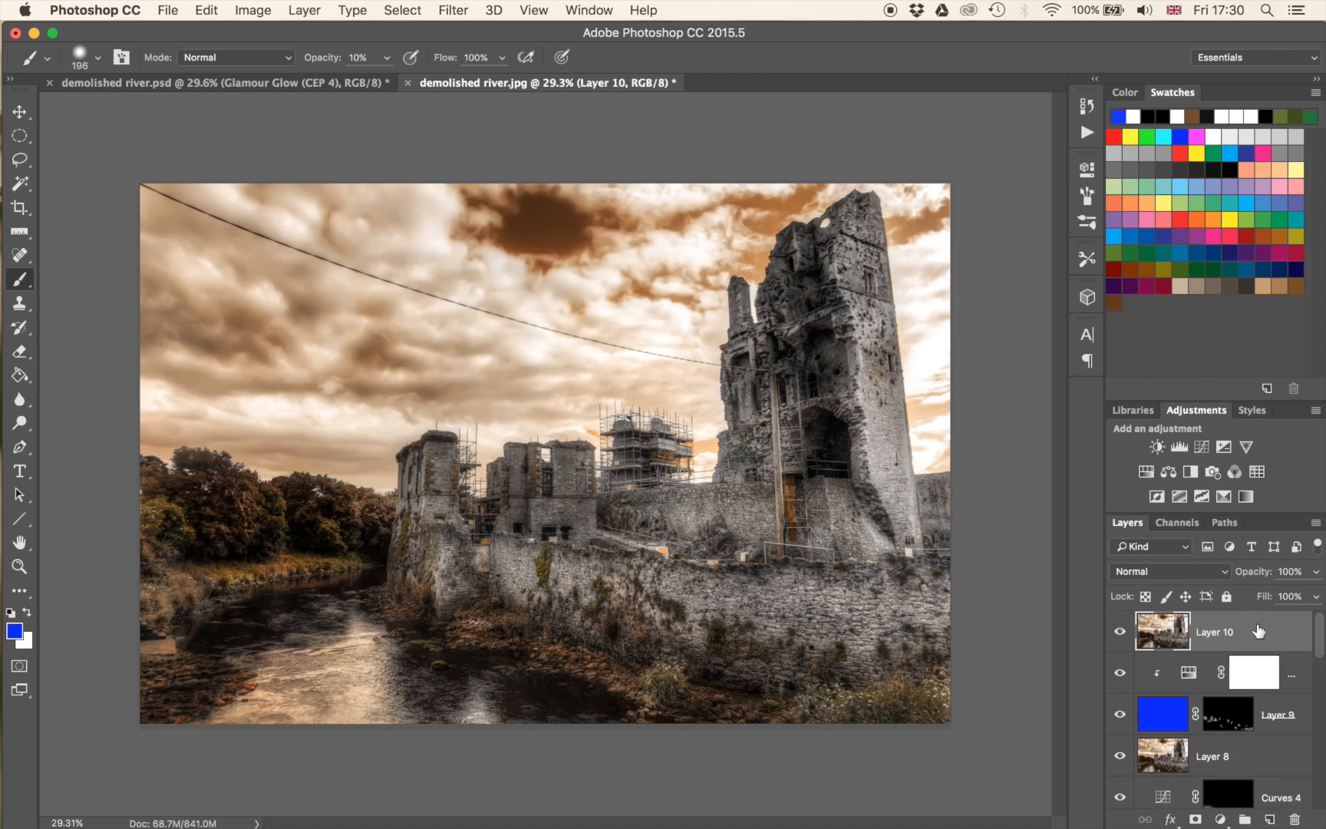
Apply the Camera Raw filter to Layer 10 with a Highlight Priority post-crop vignette of -18 and an adjusted midpoint.
click(468, 10)
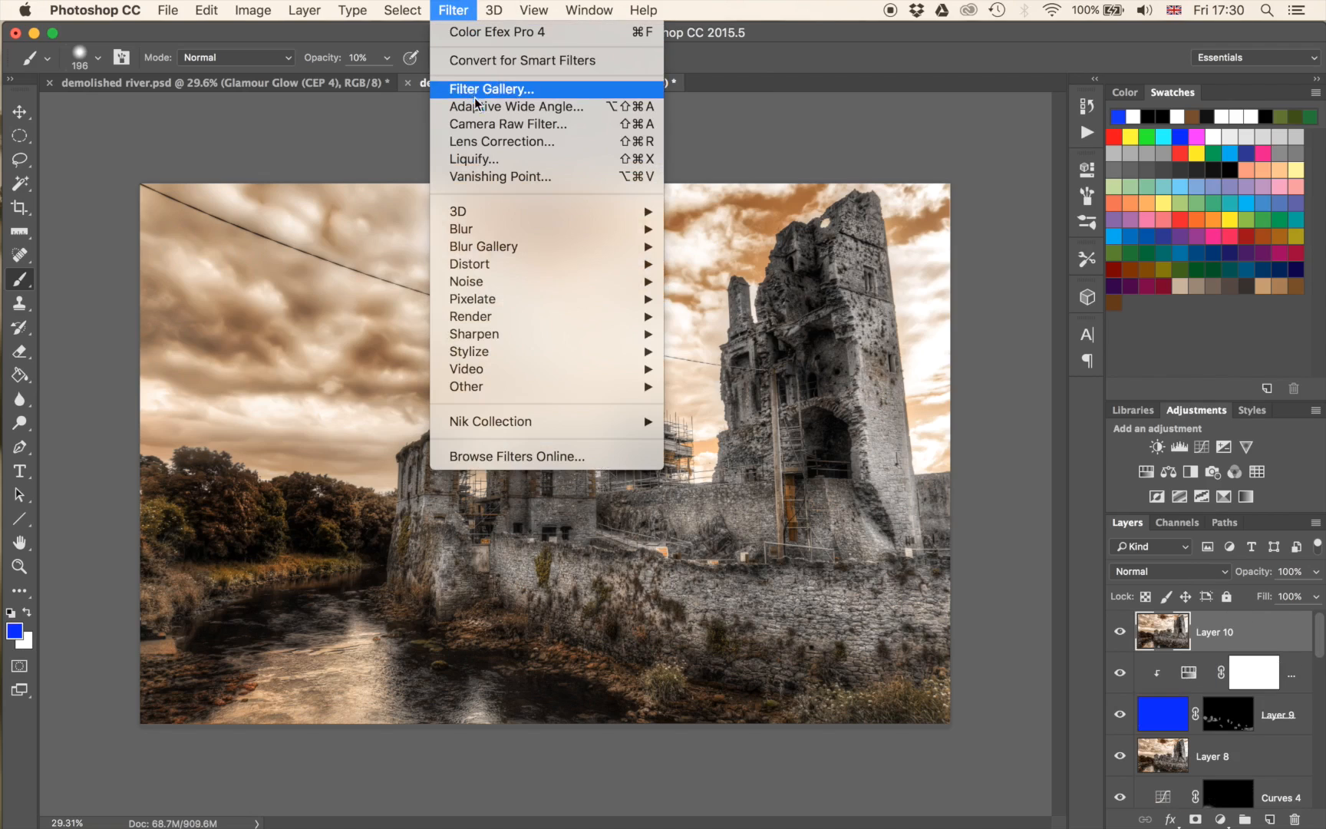
click(484, 124)
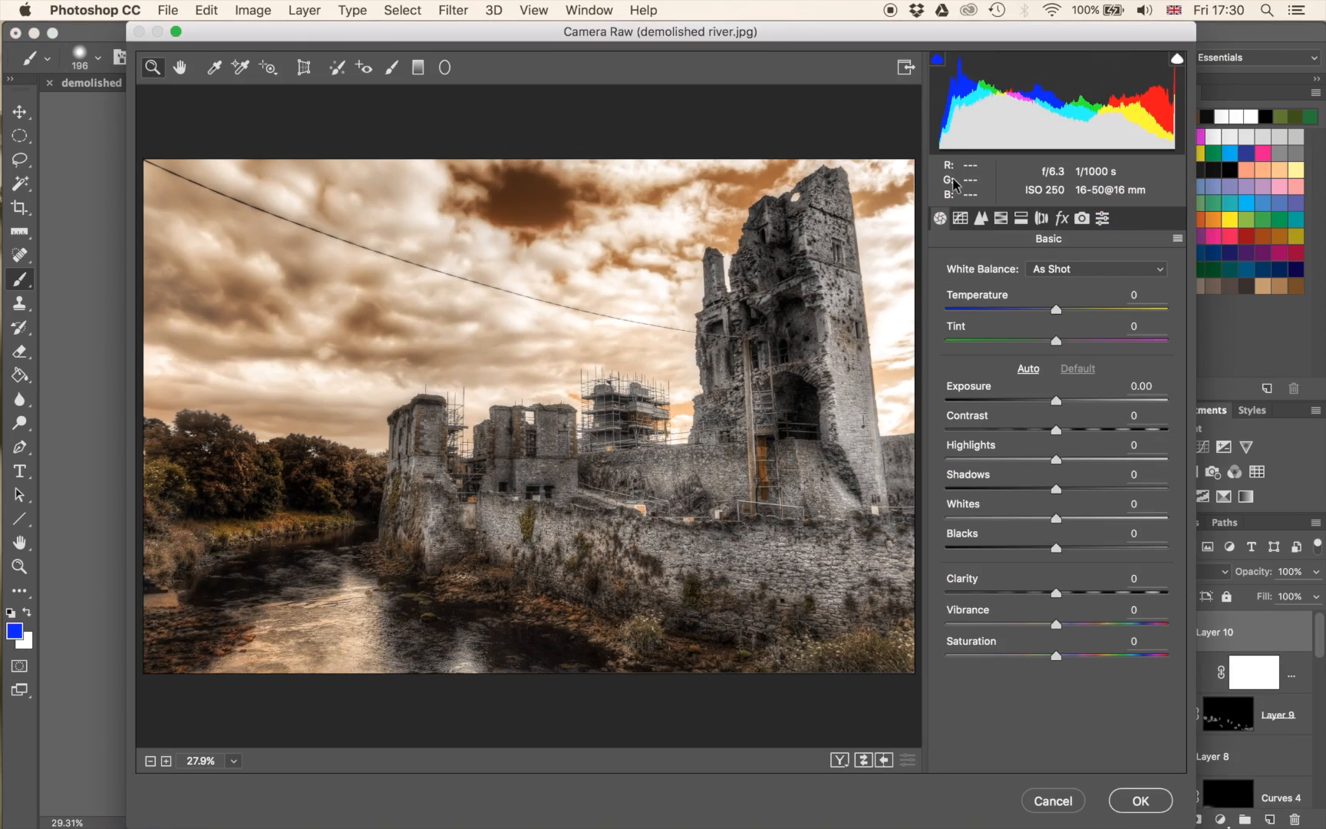
click(1063, 220)
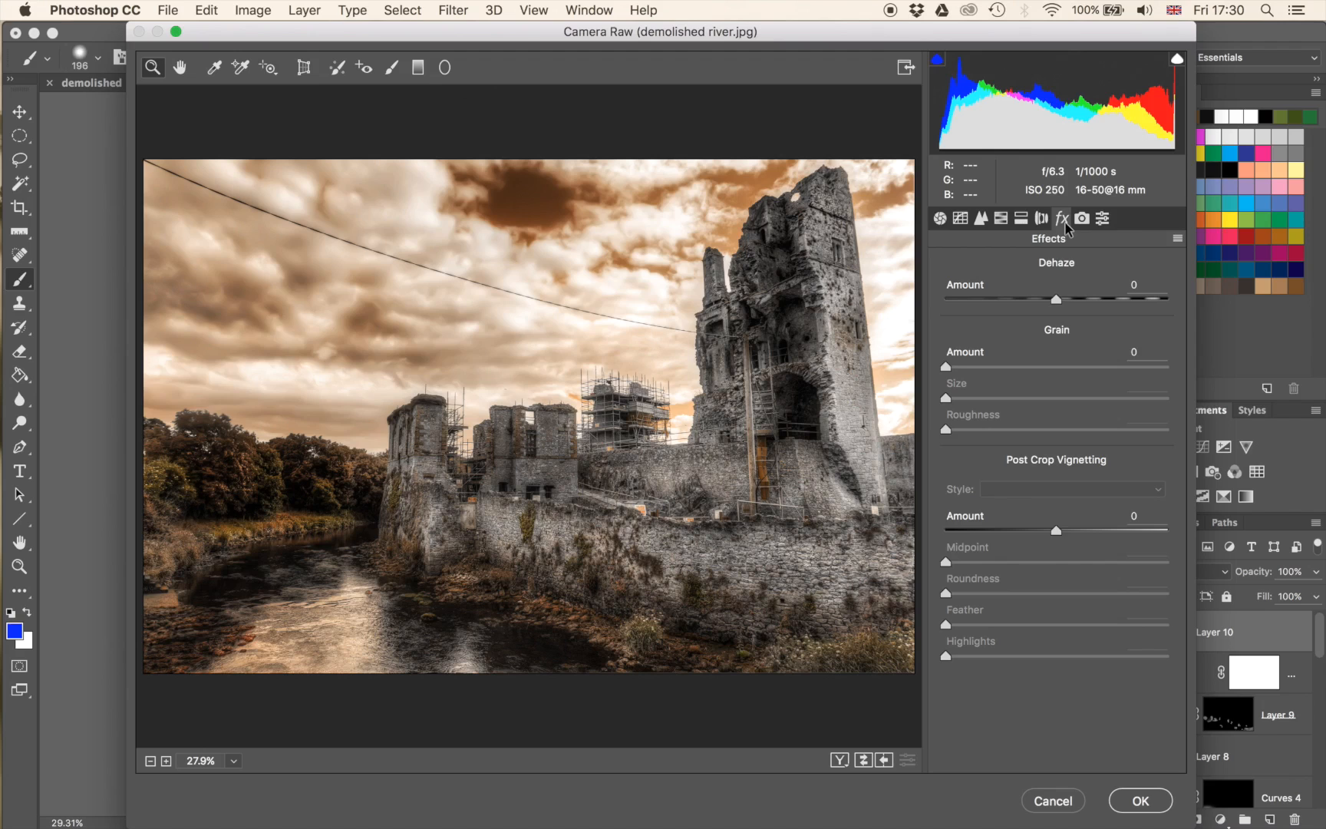
drag(1060, 537, 1033, 532)
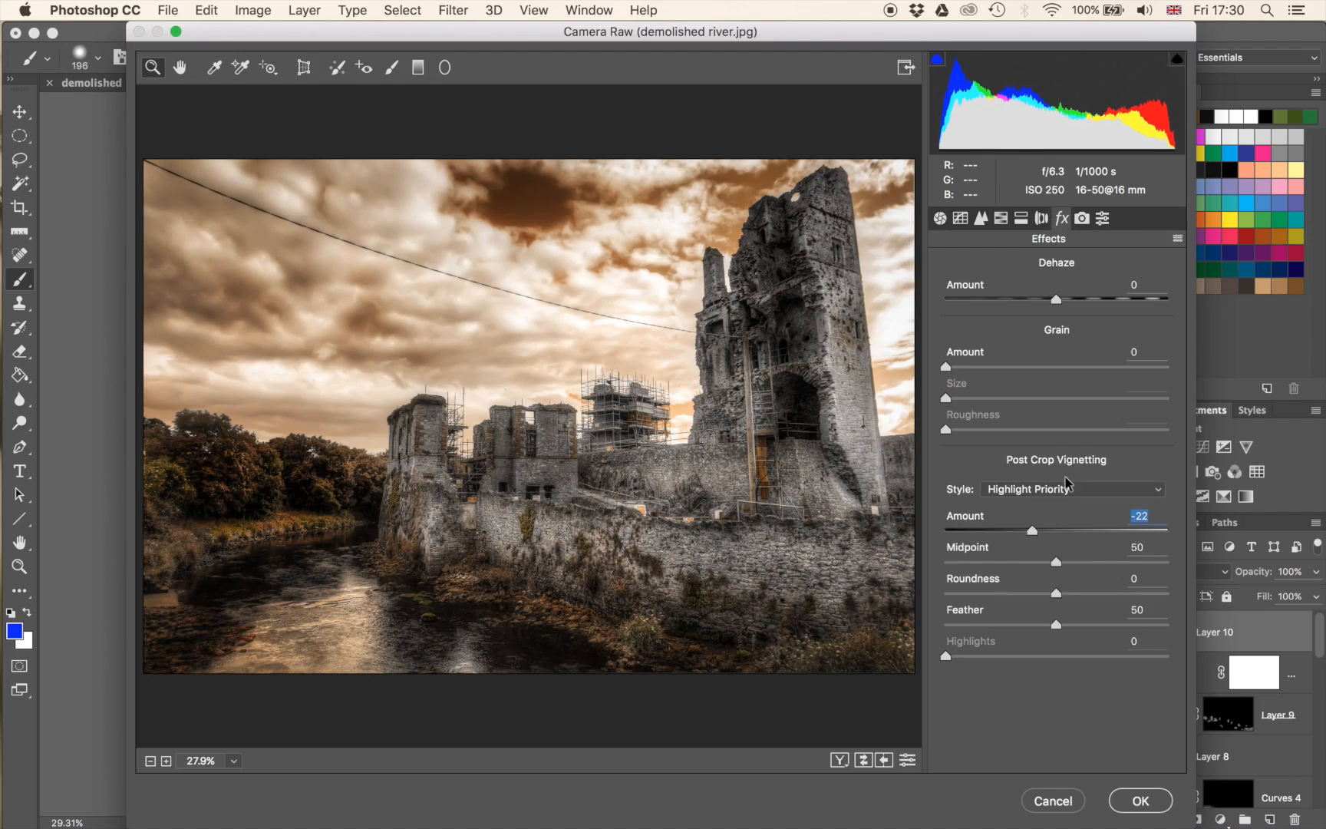
mouse_move(1033, 535)
mouse_down()
mouse_move(1053, 535)
mouse_move(1037, 537)
mouse_up()
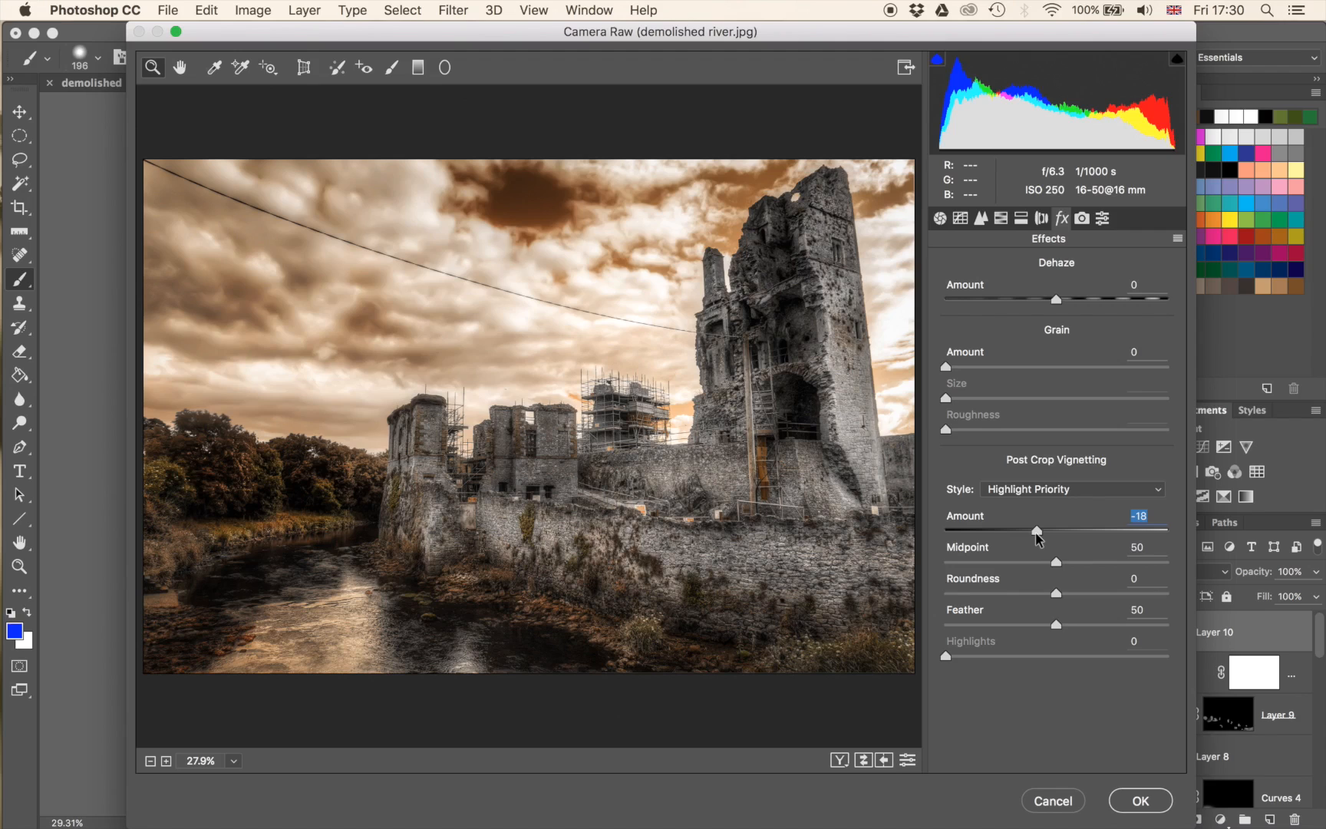
drag(1056, 564, 1065, 615)
click(1151, 801)
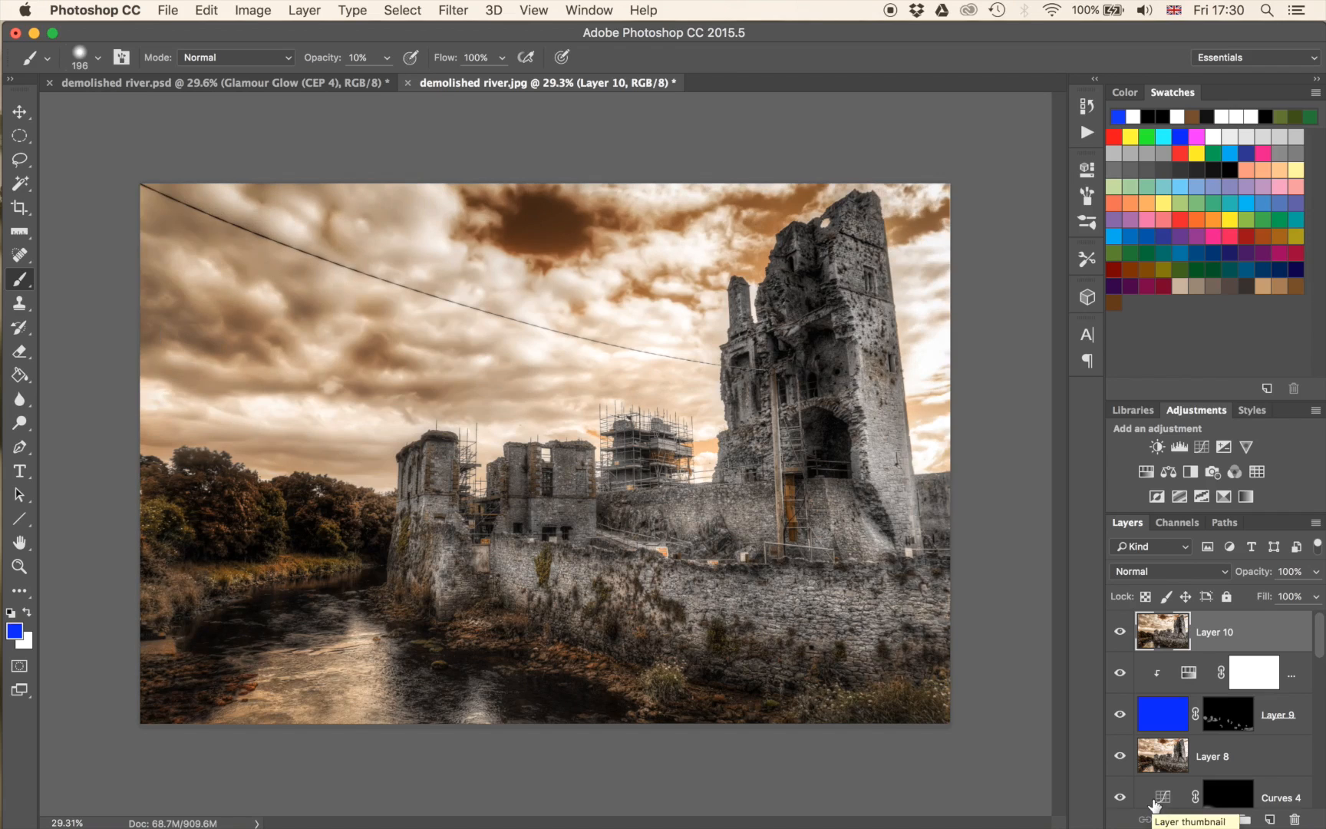
Toggle Layer 10's visibility repeatedly to compare the image with and without the vignette.
click(1120, 634)
click(1120, 634)
click(1121, 634)
click(1121, 634)
click(1121, 634)
click(1121, 634)
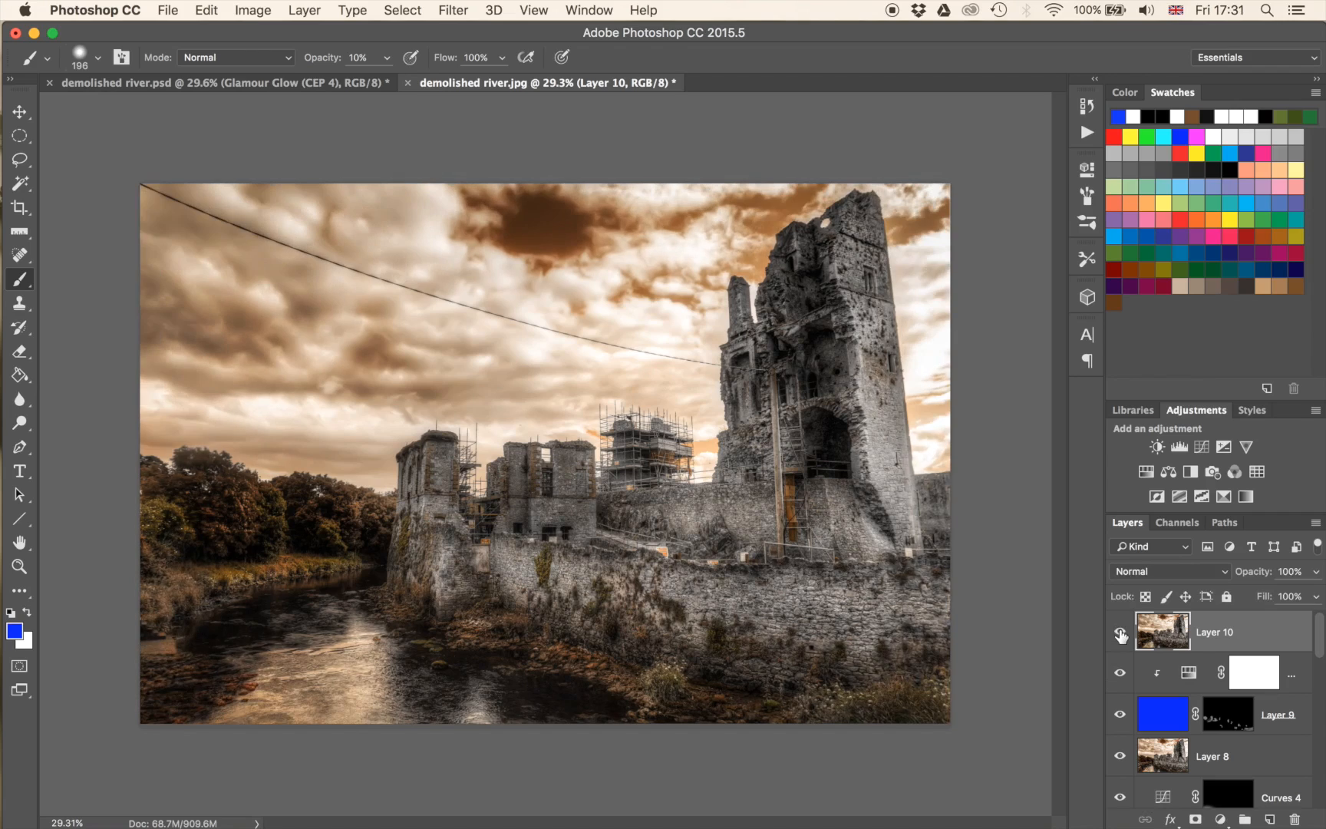